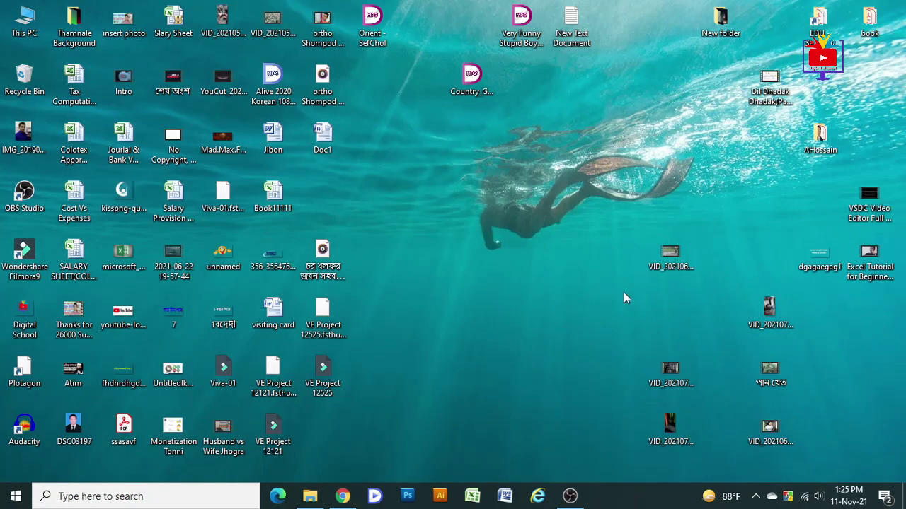
Launch Microsoft Word from the taskbar icon
left_click(504, 496)
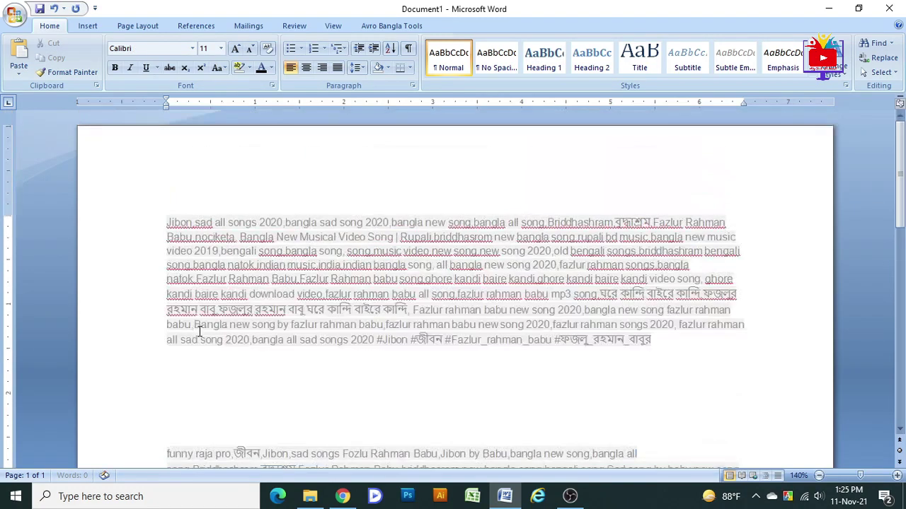
Select all the text, keep its colour Automatic, and grow it to 11 pt
key("ctrl+a")
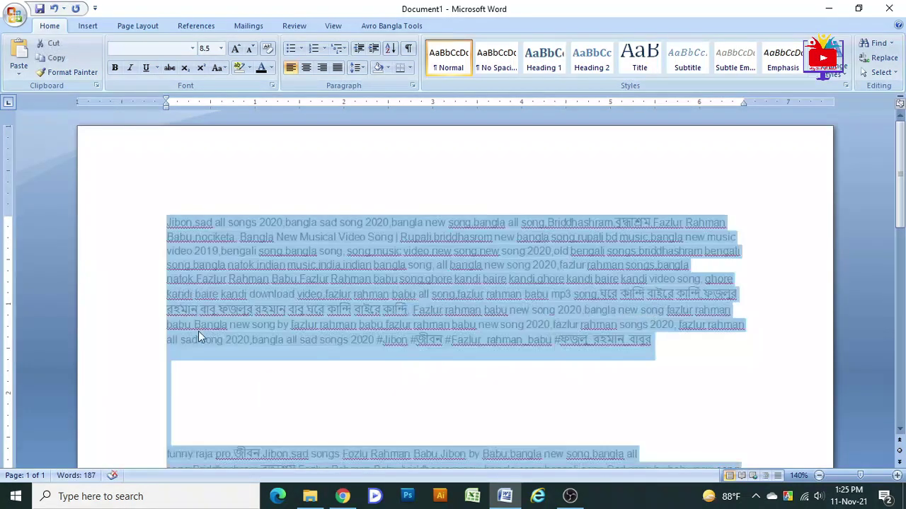
left_click(271, 68)
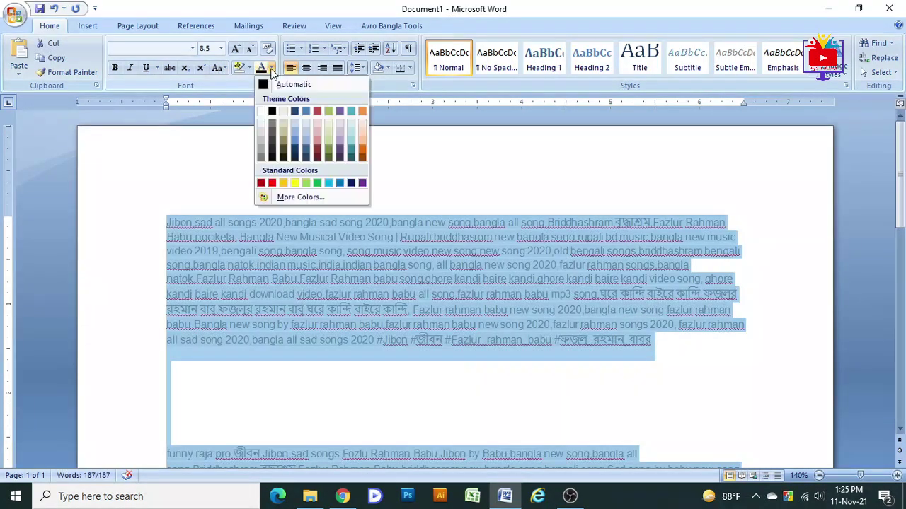
left_click(266, 84)
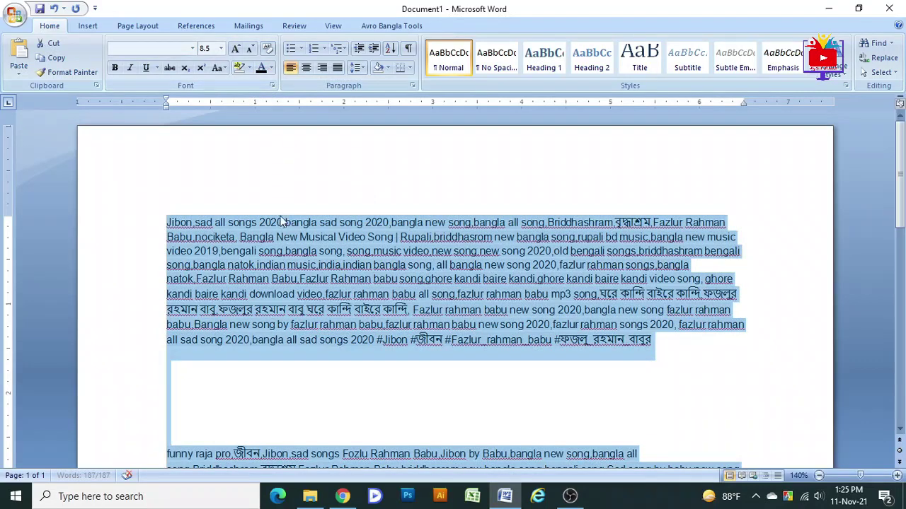
left_click(235, 50)
left_click(234, 50)
left_click(234, 49)
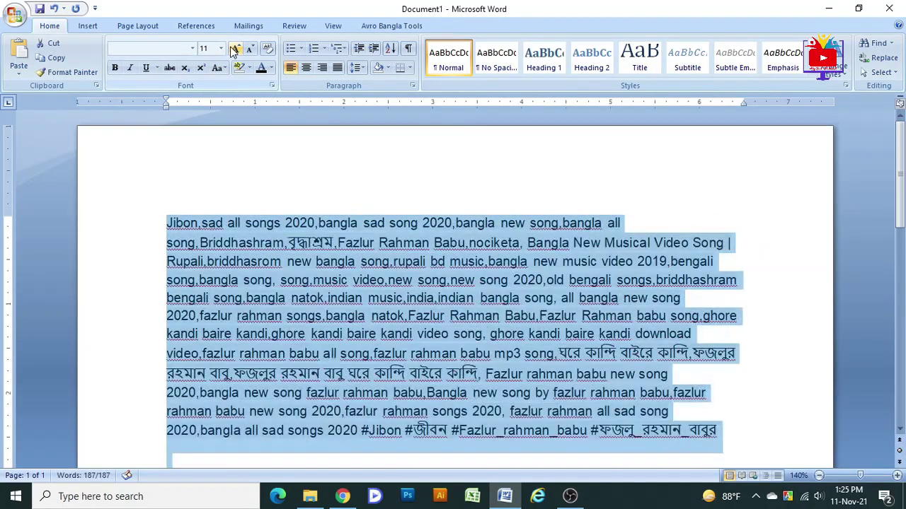
left_click(353, 280)
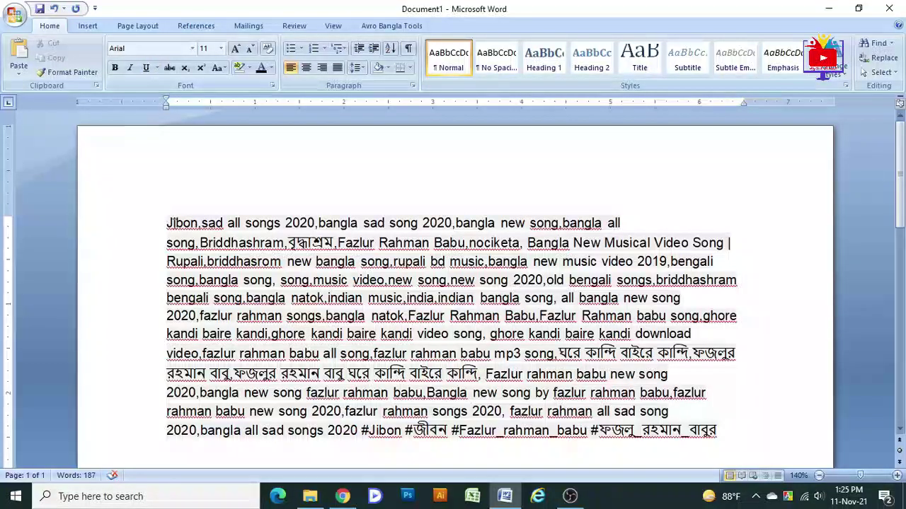
mouse_move(167, 224)
left_mouse_down()
mouse_move(302, 225)
mouse_move(707, 439)
left_mouse_up()
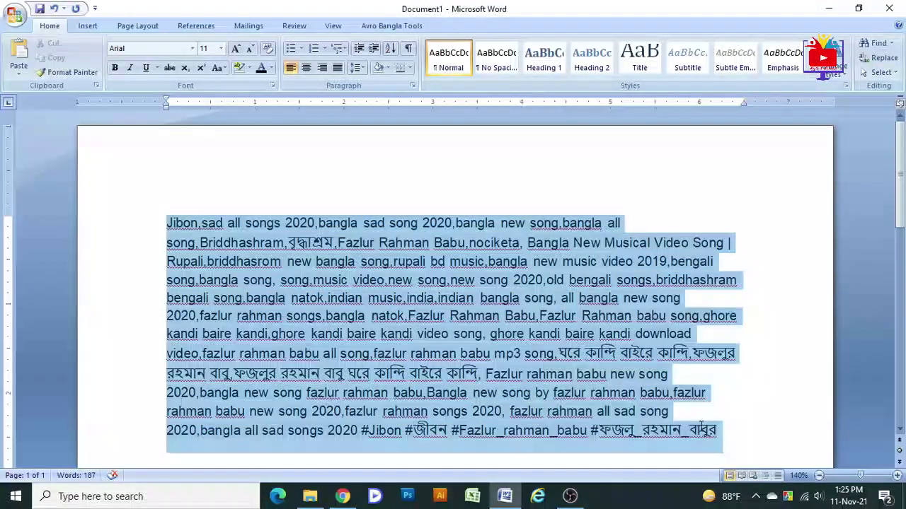
Change the selected song-list text to the Arial font
left_click(193, 49)
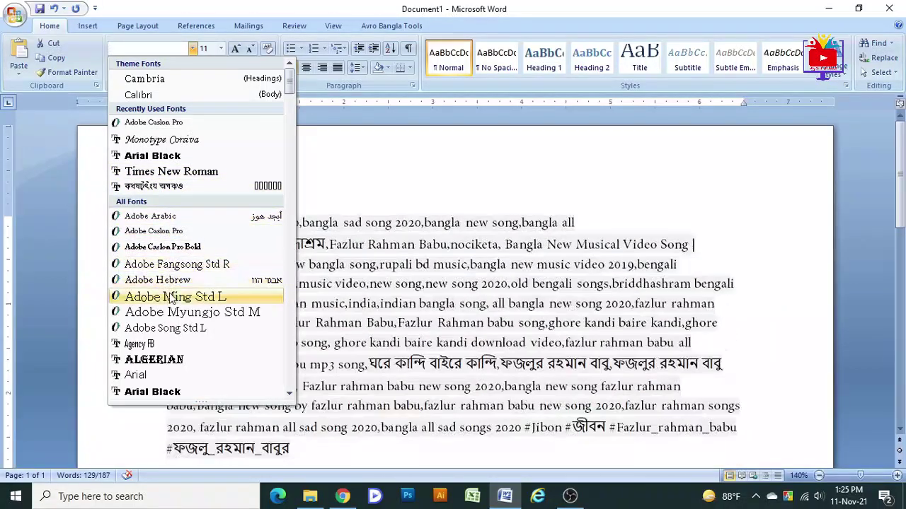
left_click(168, 330)
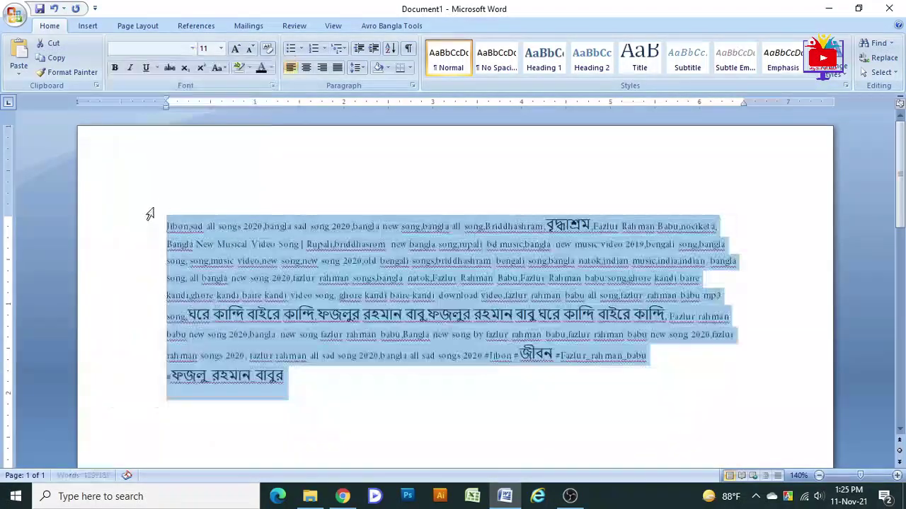
left_click(221, 49)
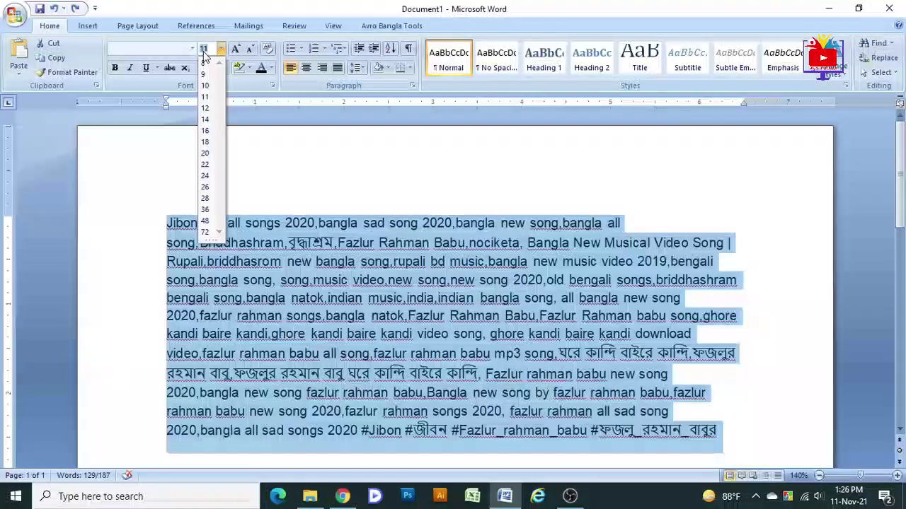
Shrink the text down to 8 pt, then grow it back up to 14 pt
left_click(251, 50)
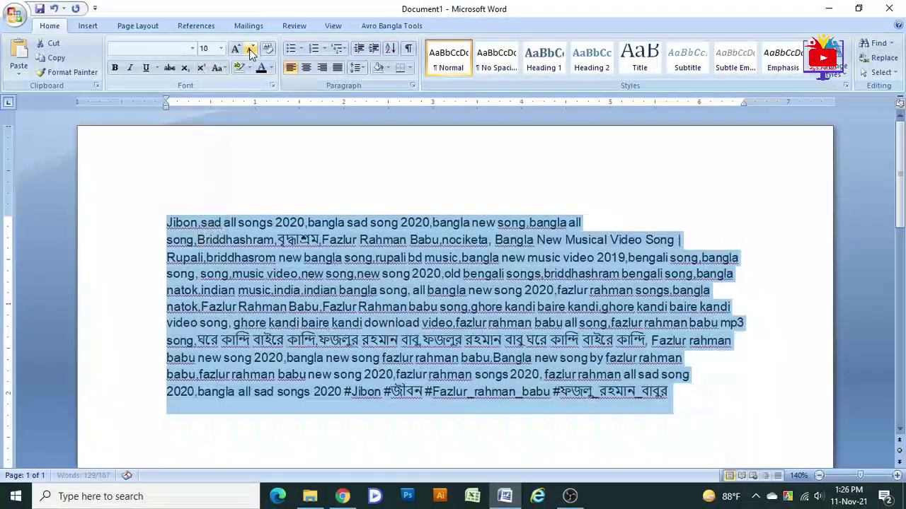
left_click(251, 49)
left_click(251, 50)
left_click(236, 49)
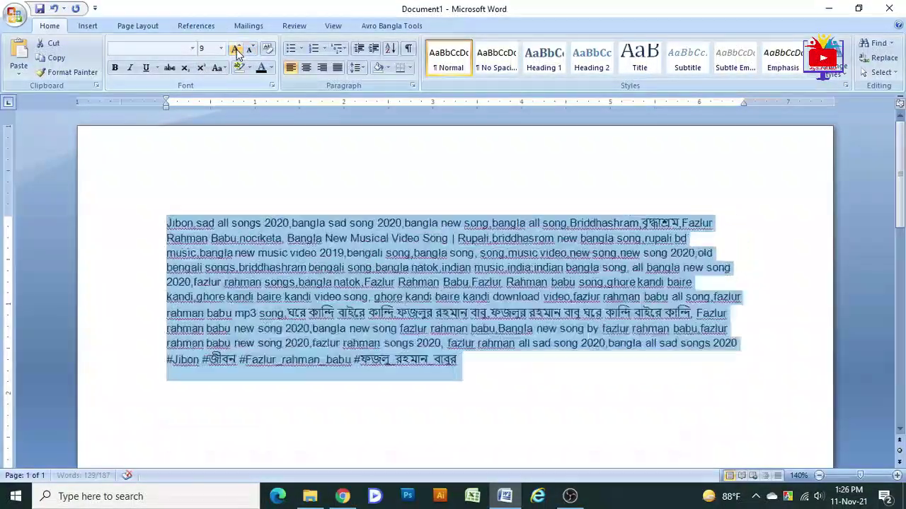
left_click(236, 50)
left_click(236, 49)
left_click(236, 49)
left_click(236, 49)
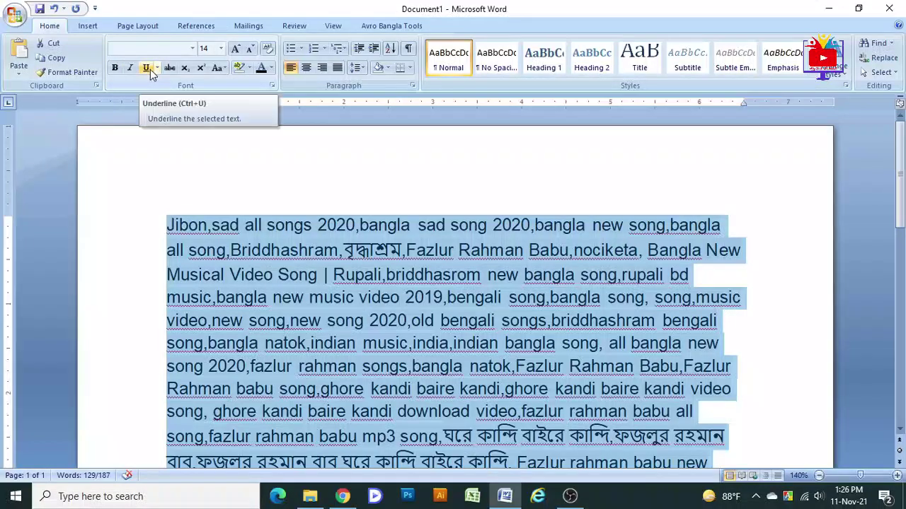
left_click(262, 225)
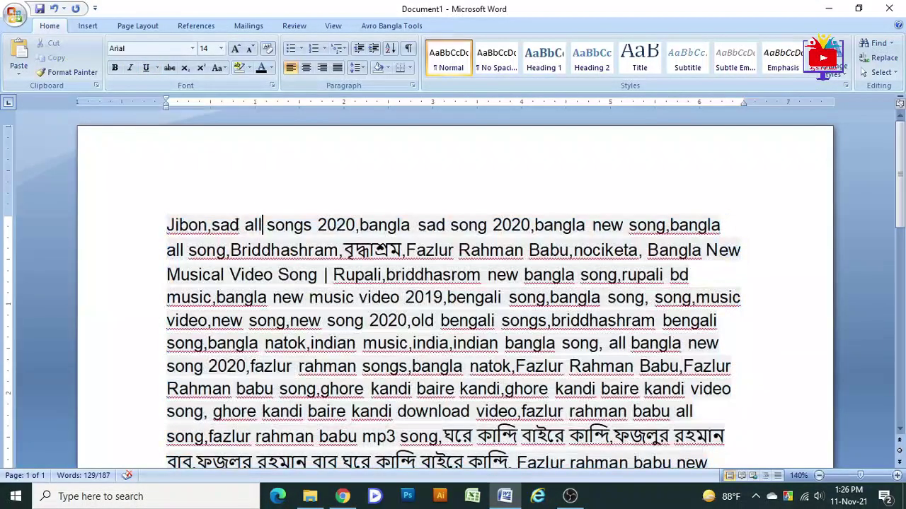
left_click_drag(169, 225, 489, 225)
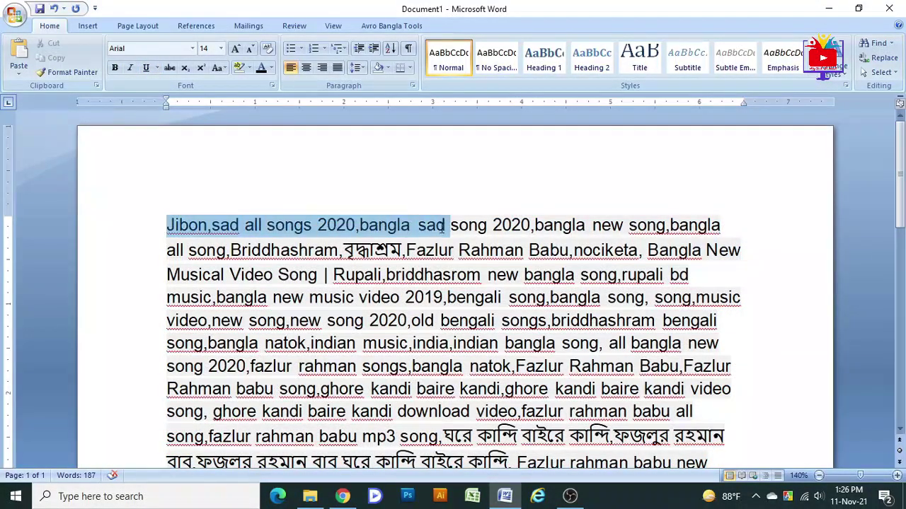
left_click(114, 67)
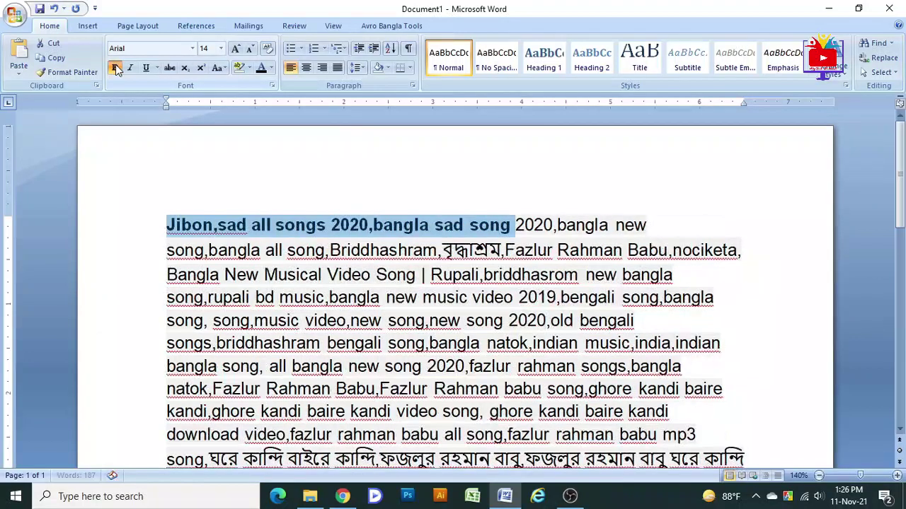
left_click(271, 225)
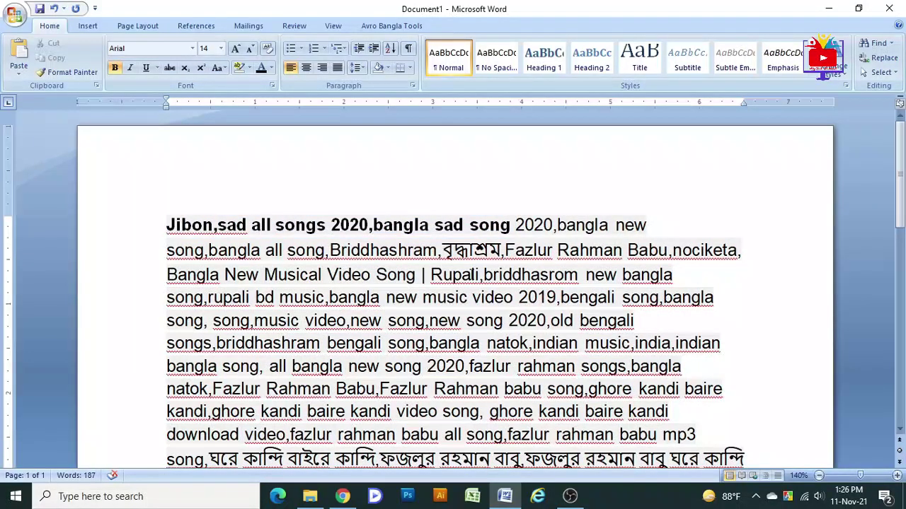
left_click_drag(167, 225, 511, 226)
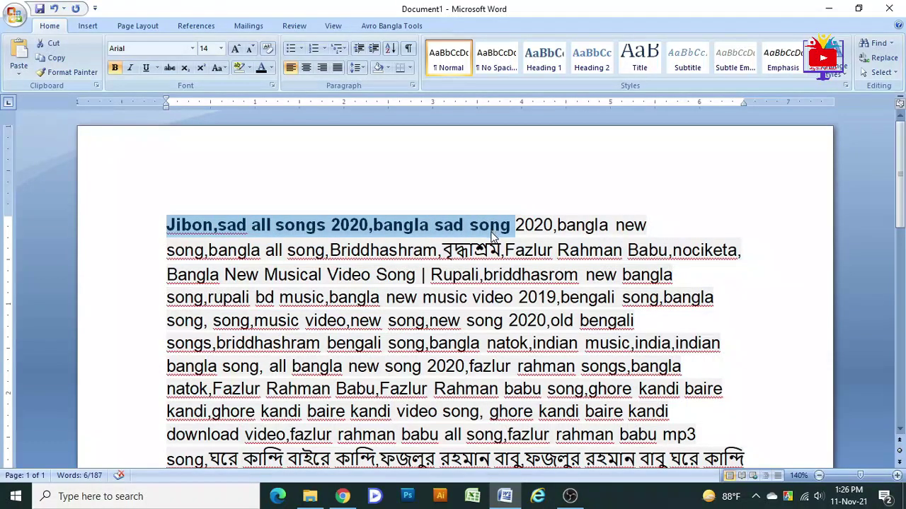
key("ctrl+b")
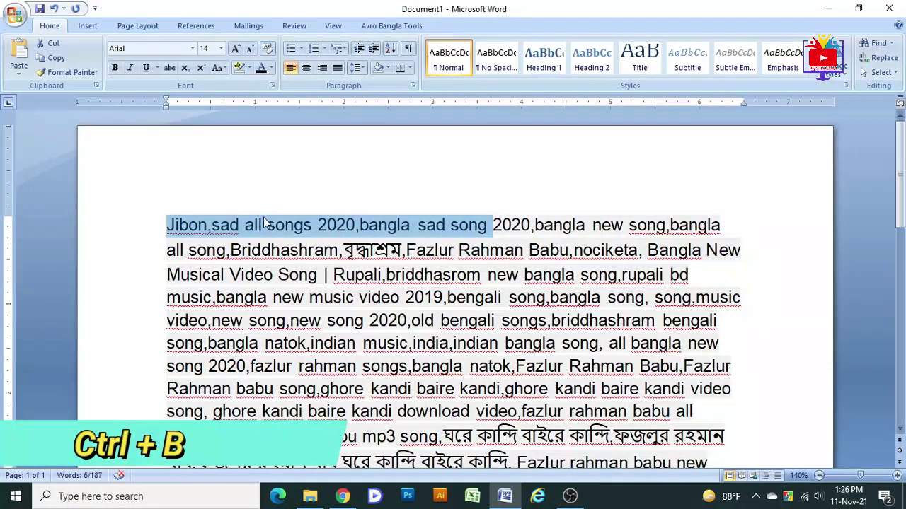
key("ctrl+b")
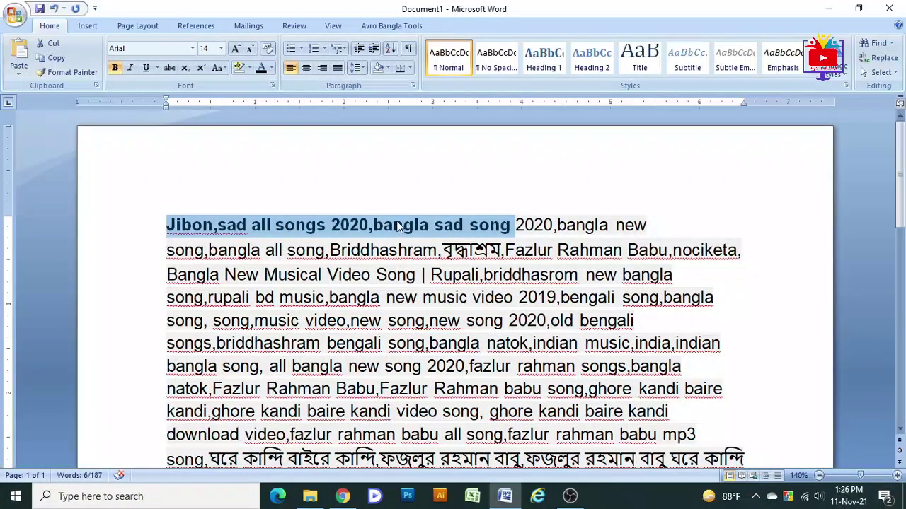
key("ctrl+b")
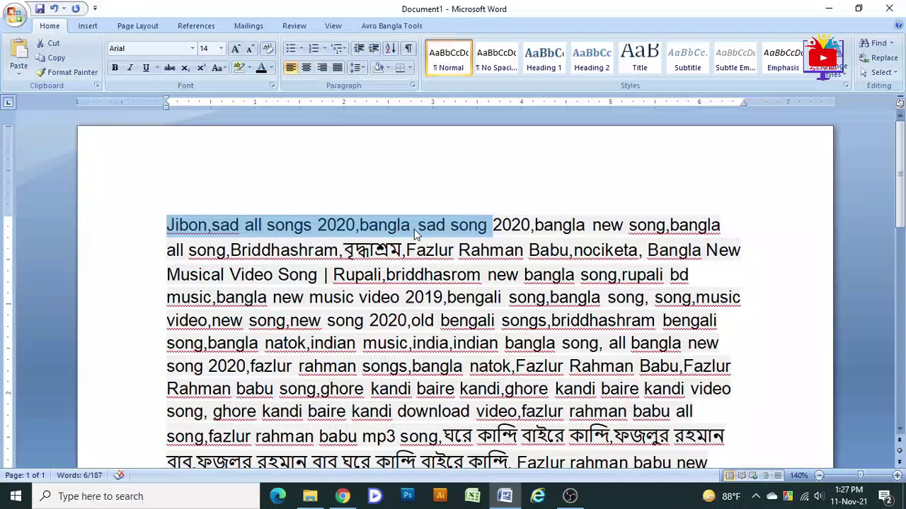
left_click(415, 234)
left_click_drag(167, 226, 490, 227)
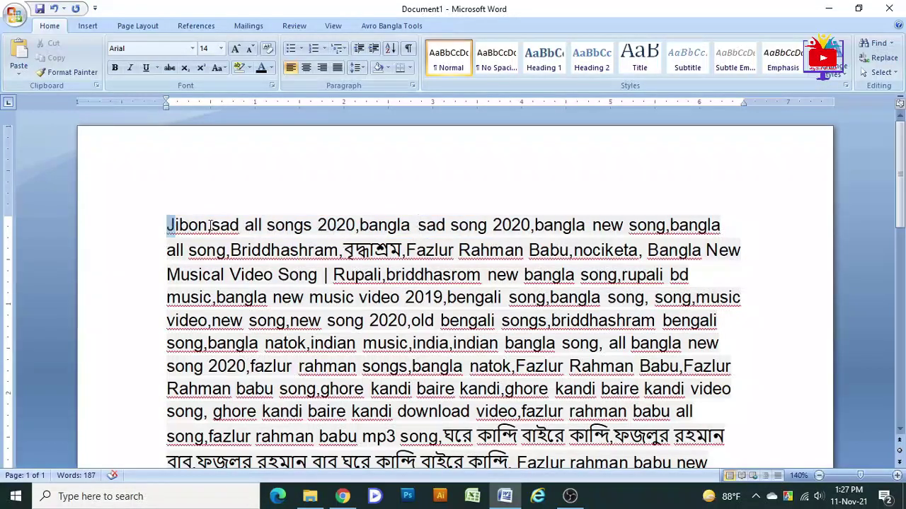
left_click(130, 67)
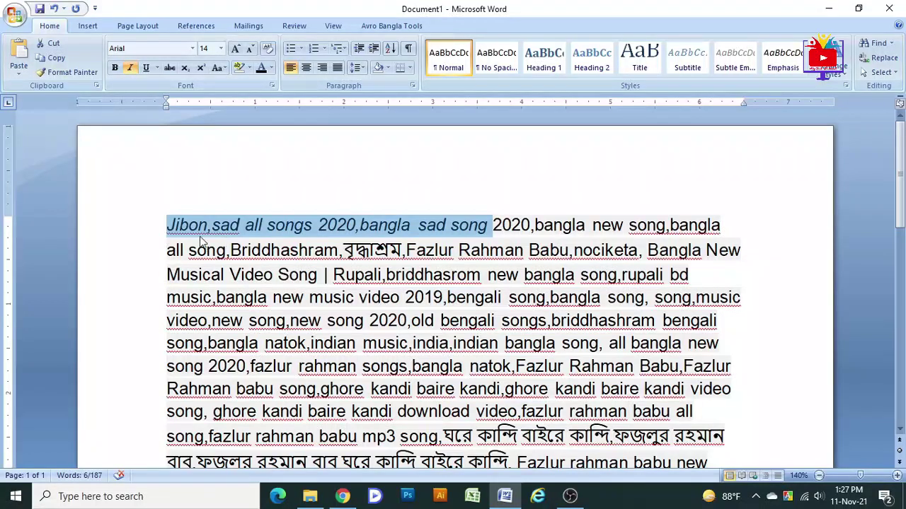
left_click(130, 68)
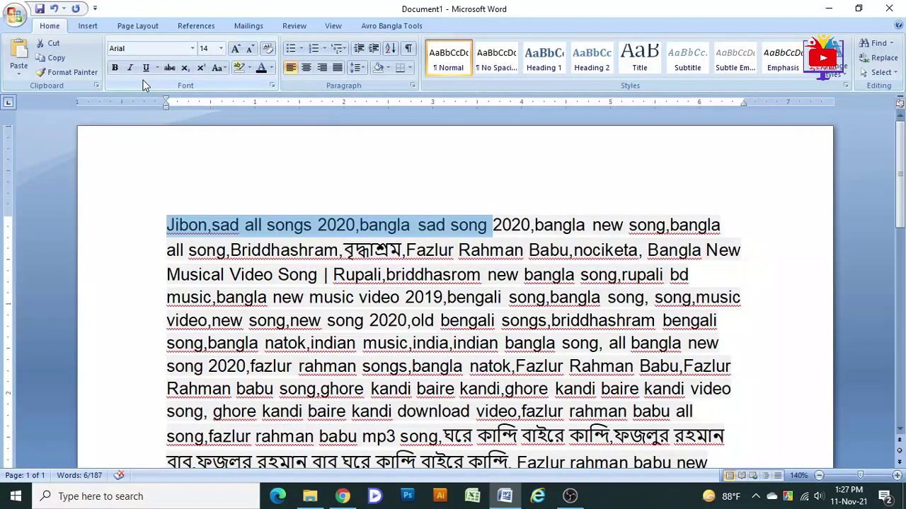
key("ctrl+i")
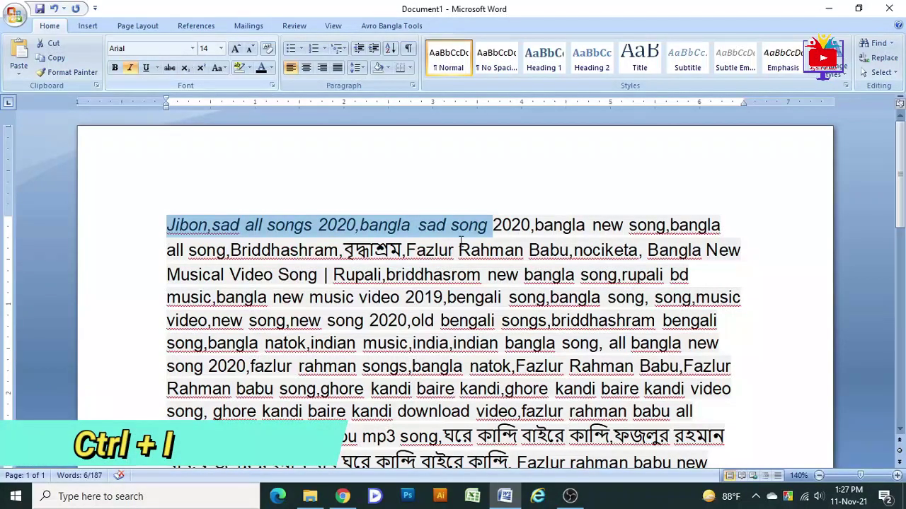
key("ctrl+i")
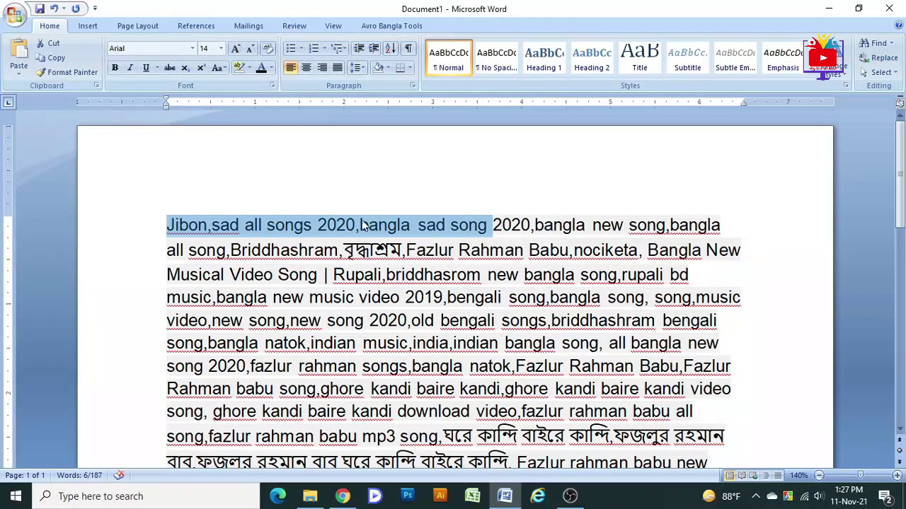
left_click(359, 225)
left_click(306, 225)
left_click_drag(162, 225, 488, 225)
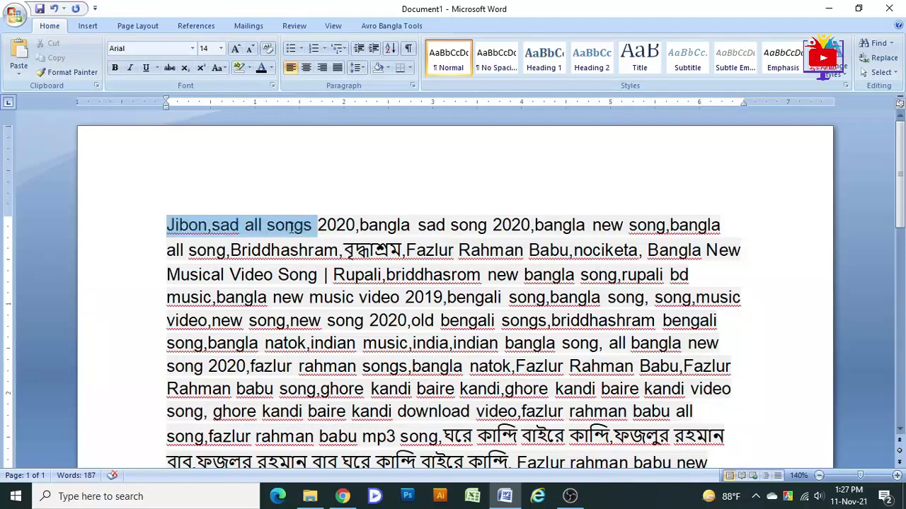
Underline 'Jibon,sad all songs 2020,bangla sad song' and browse the underline styles
left_click(146, 68)
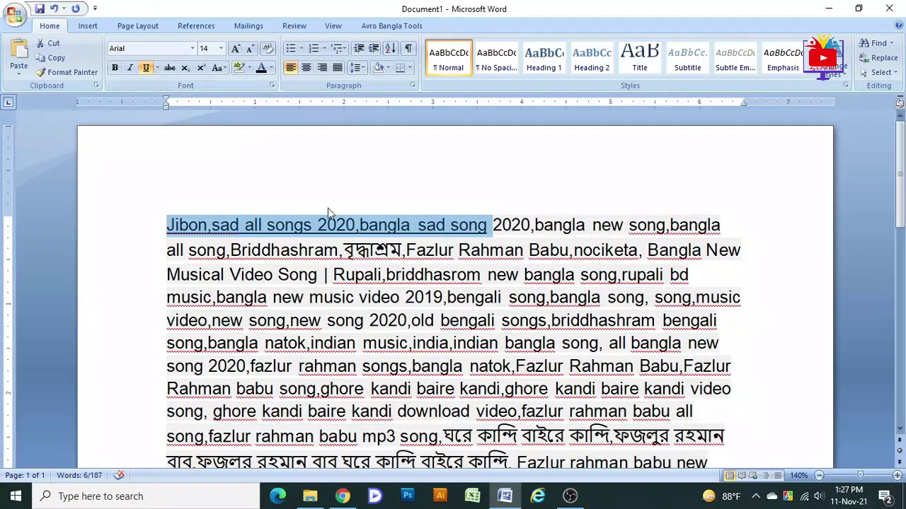
left_click(427, 225)
left_click_drag(168, 225, 481, 232)
key("ctrl+u")
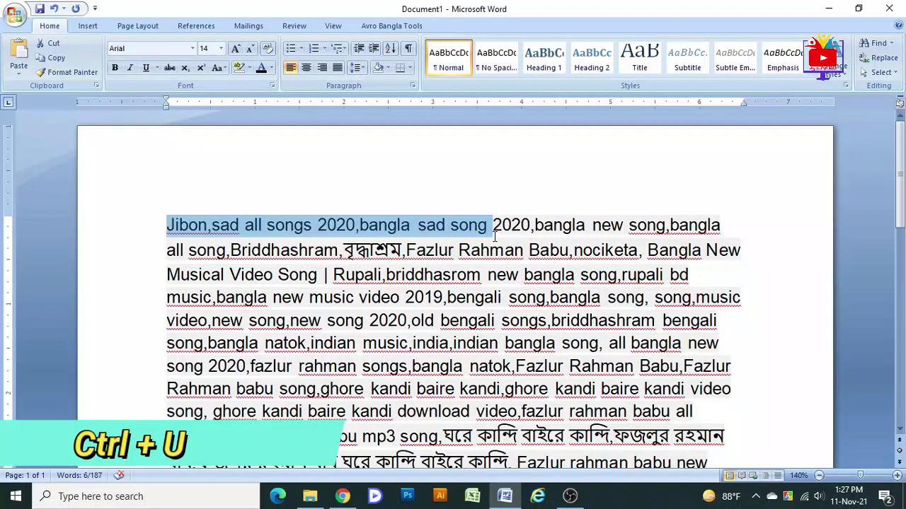
key("ctrl+u")
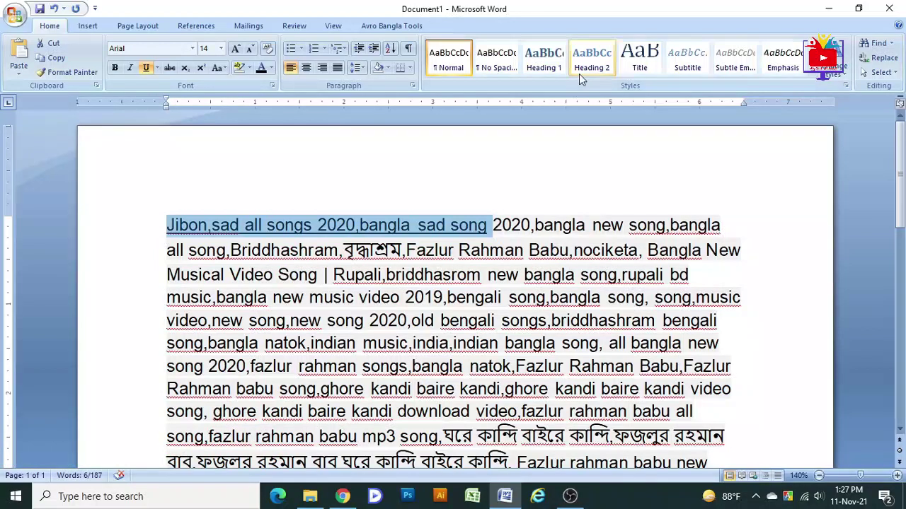
left_click(157, 69)
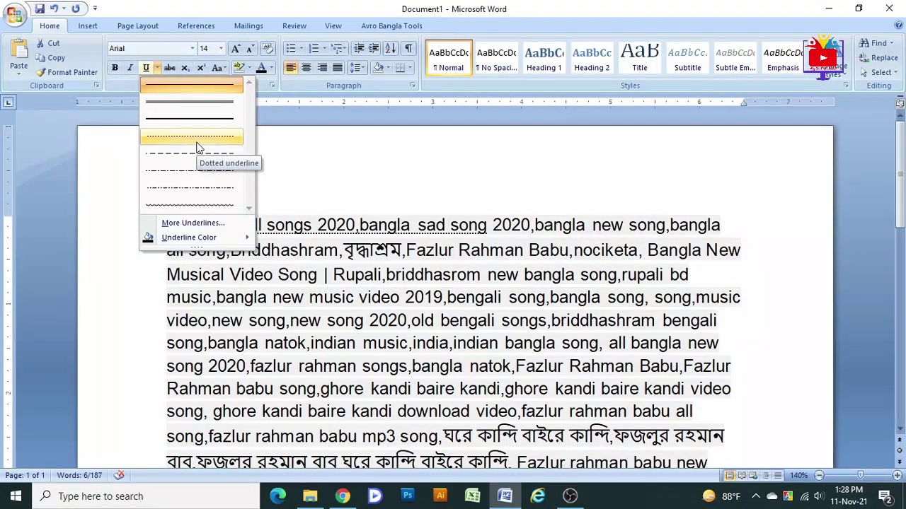
mouse_move(201, 246)
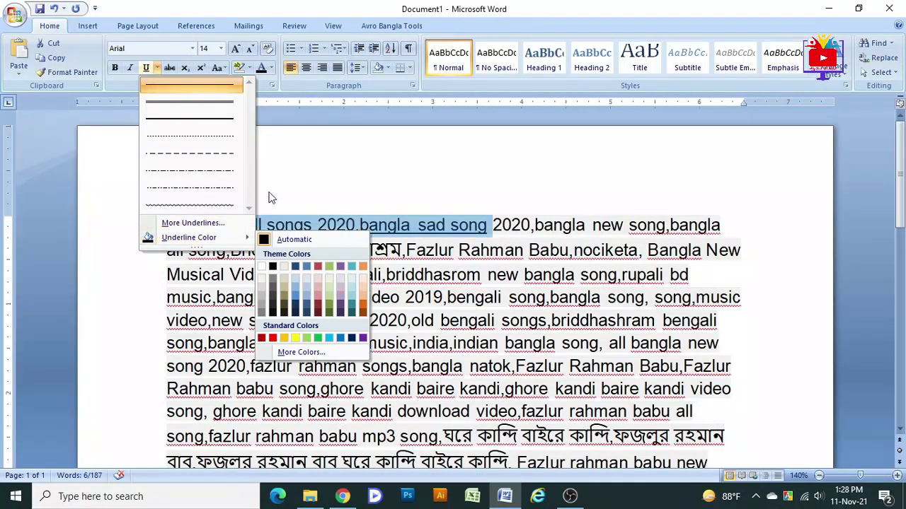
left_click_drag(167, 225, 487, 225)
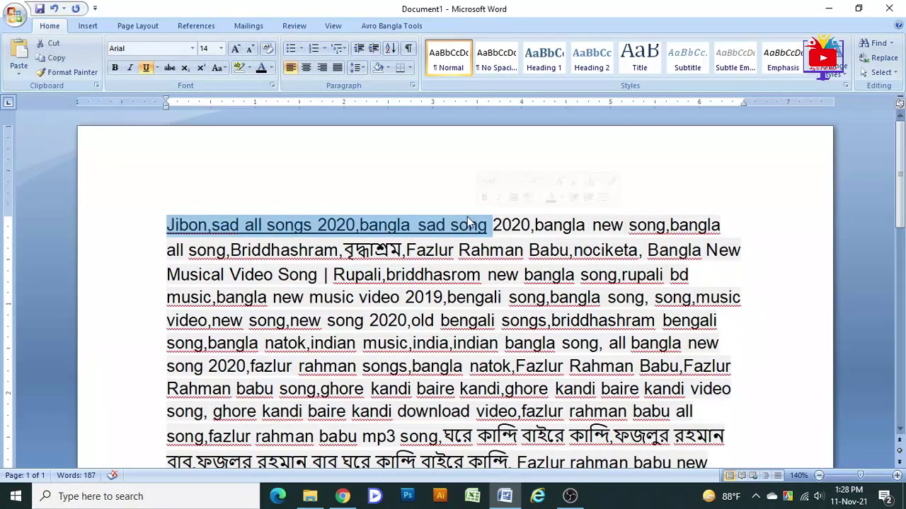
Remove the underline from the opening phrase and make it subscript
left_click(146, 68)
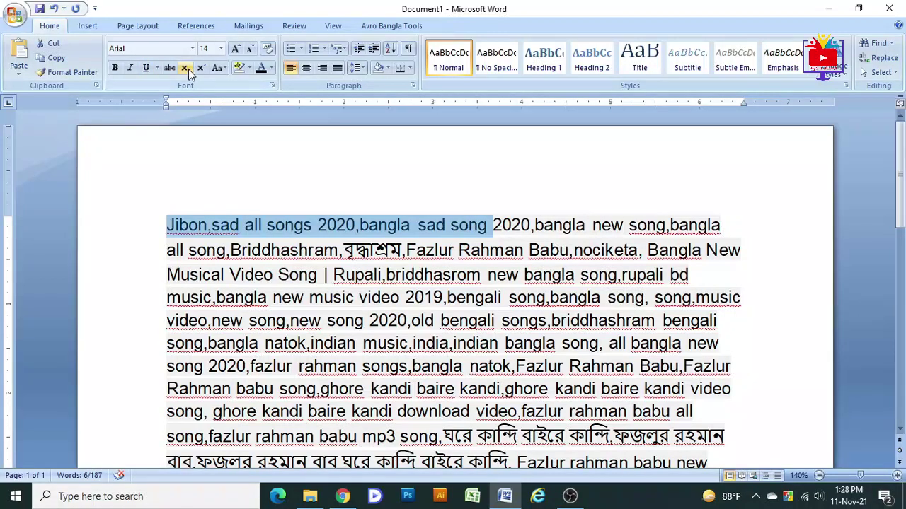
left_click(185, 67)
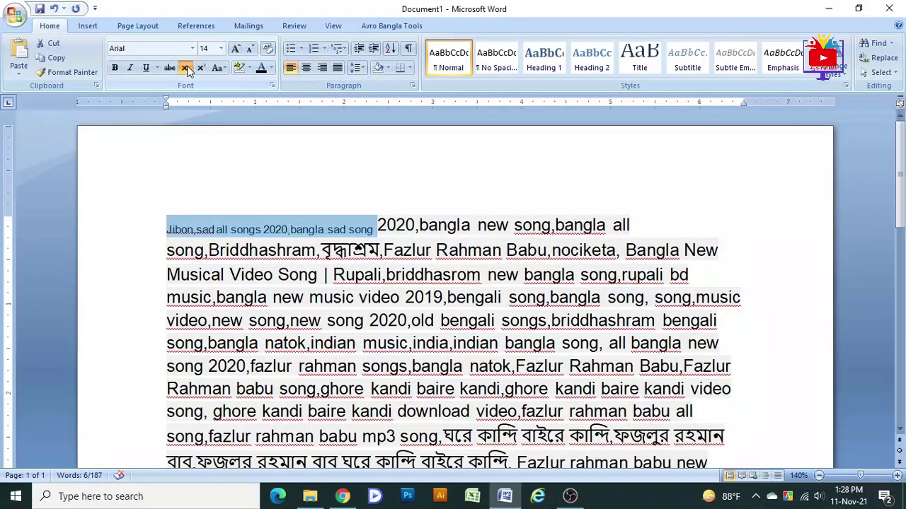
mouse_move(405, 225)
left_mouse_down()
mouse_move(415, 225)
mouse_move(143, 227)
left_mouse_up()
left_click(382, 243)
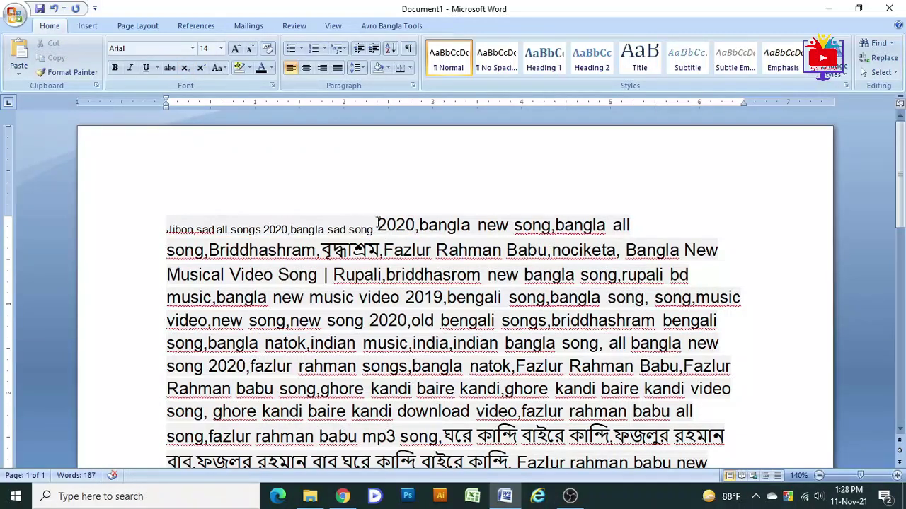
Make 'bangla new music' red superscript text
left_click_drag(214, 299, 358, 298)
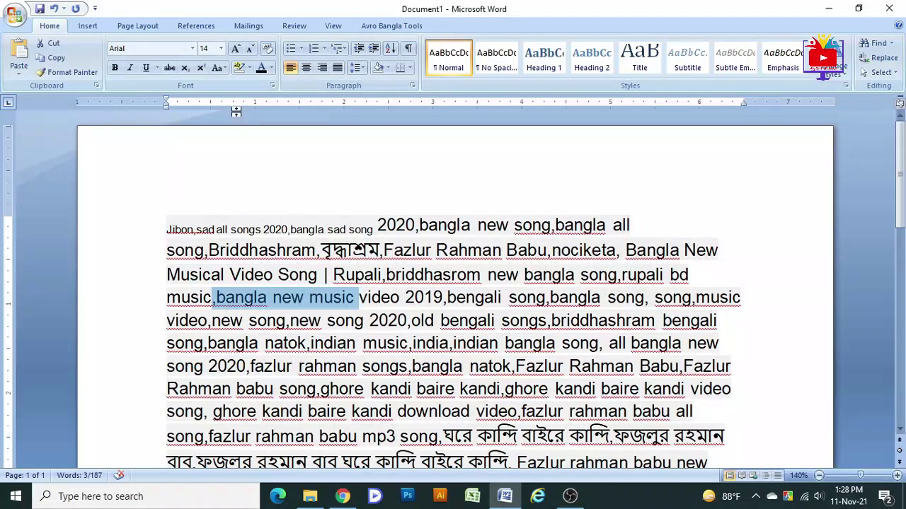
left_click(203, 69)
left_click(247, 294)
left_click(213, 294)
left_click_drag(212, 297, 294, 297)
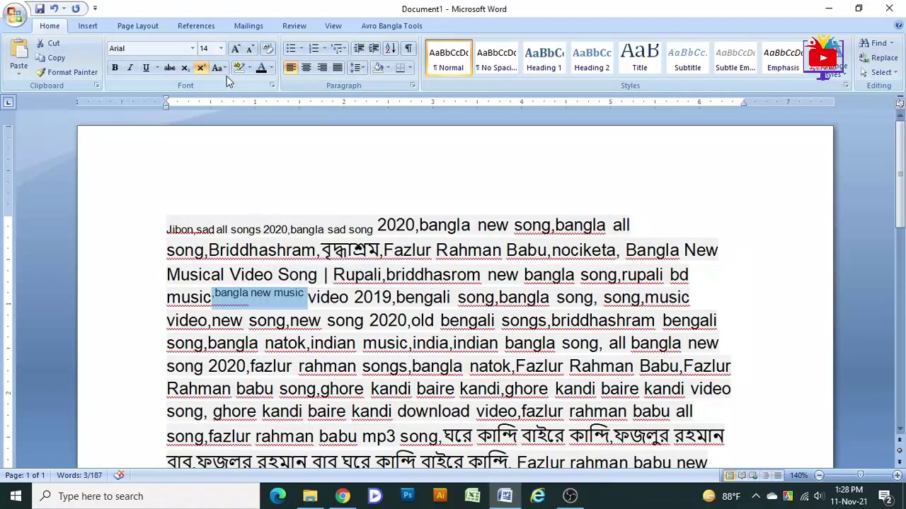
left_click(271, 69)
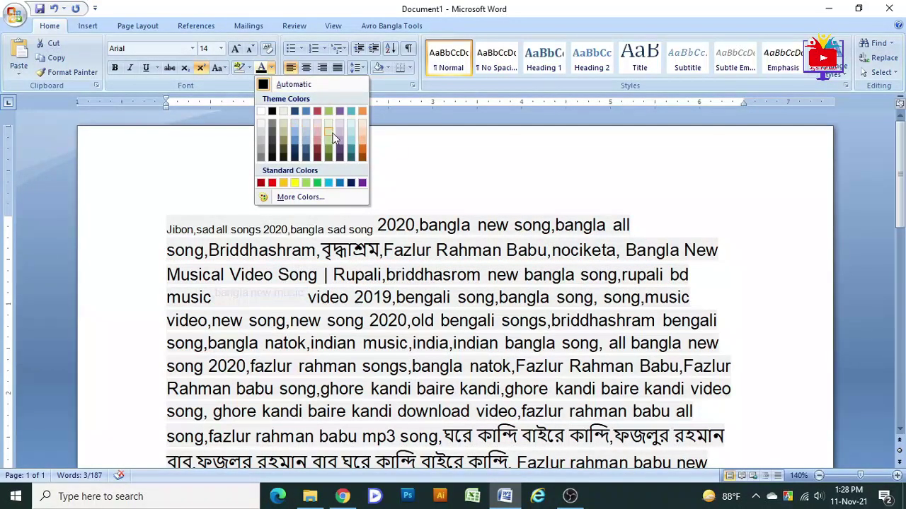
left_click(273, 183)
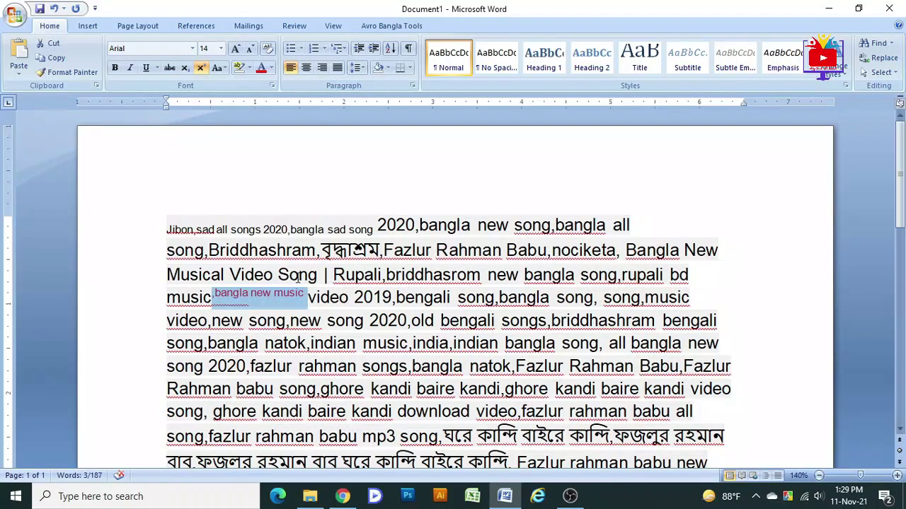
left_click(315, 298)
left_click_drag(325, 275, 630, 412)
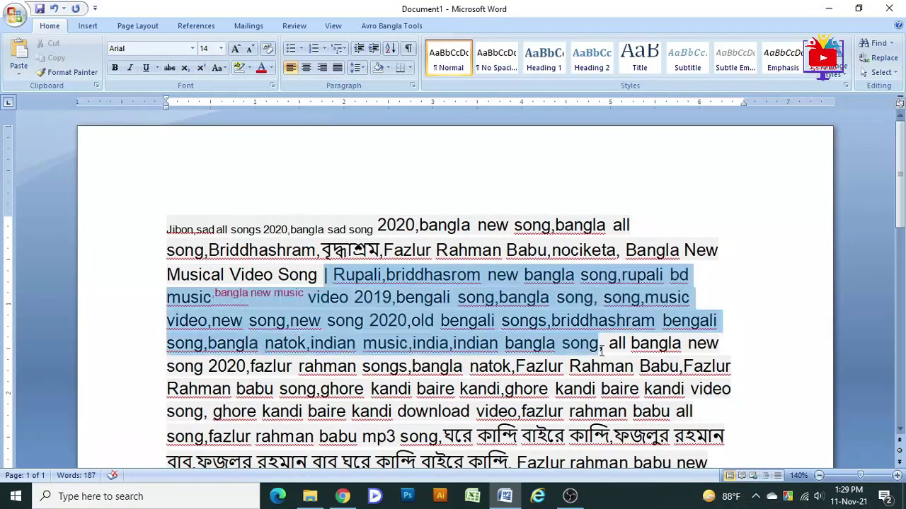
Open More Colors for the Rupali passage and try purple, blue and pink swatches
left_click(272, 68)
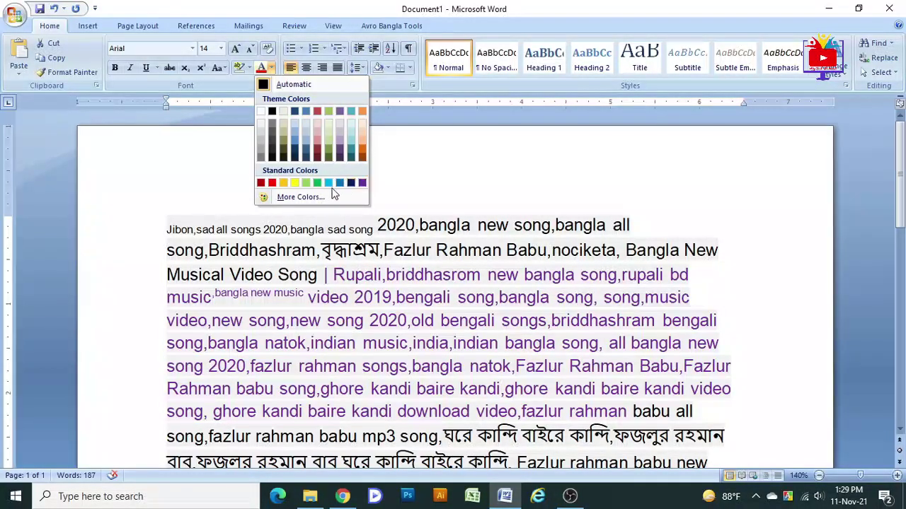
left_click(301, 199)
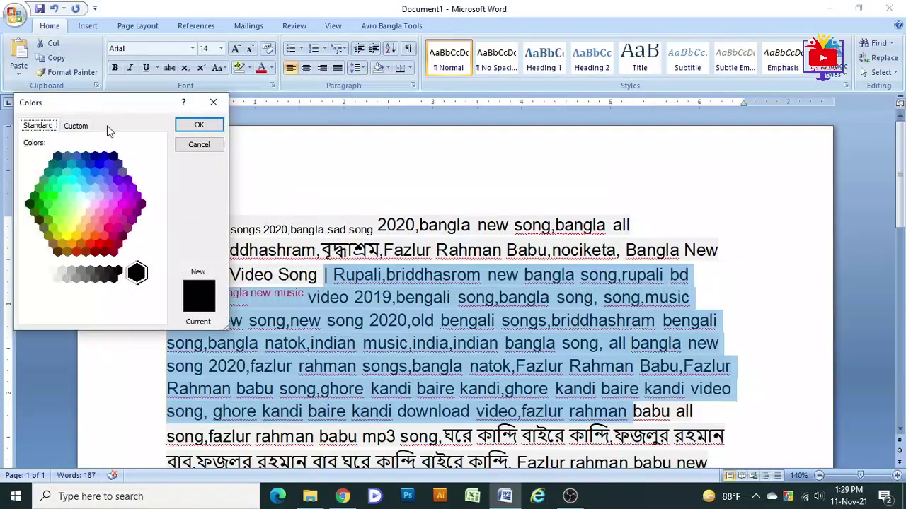
left_click_drag(113, 105, 388, 83)
left_click(388, 171)
left_click(365, 141)
left_click(369, 197)
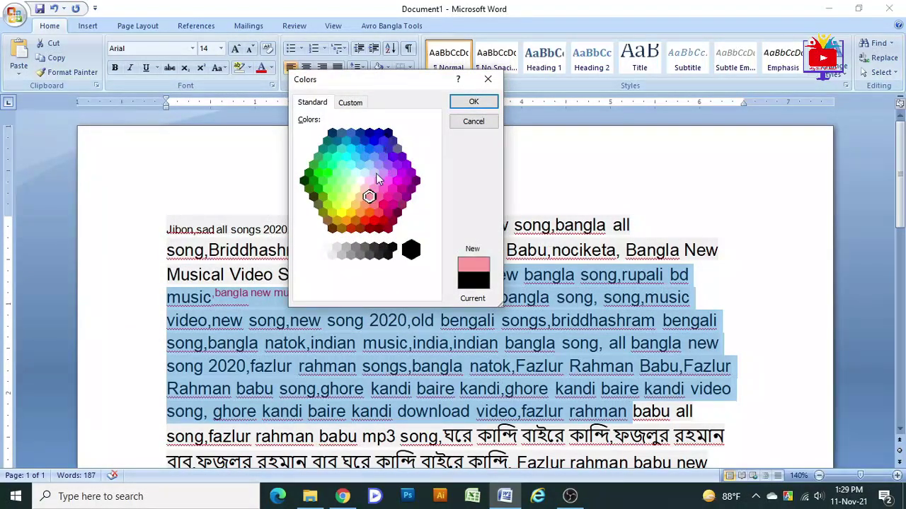
Mix a custom dark purple of RGB 41, 10, 120 on the Custom tab
left_click(358, 105)
left_click(400, 142)
left_click_drag(335, 144, 359, 186)
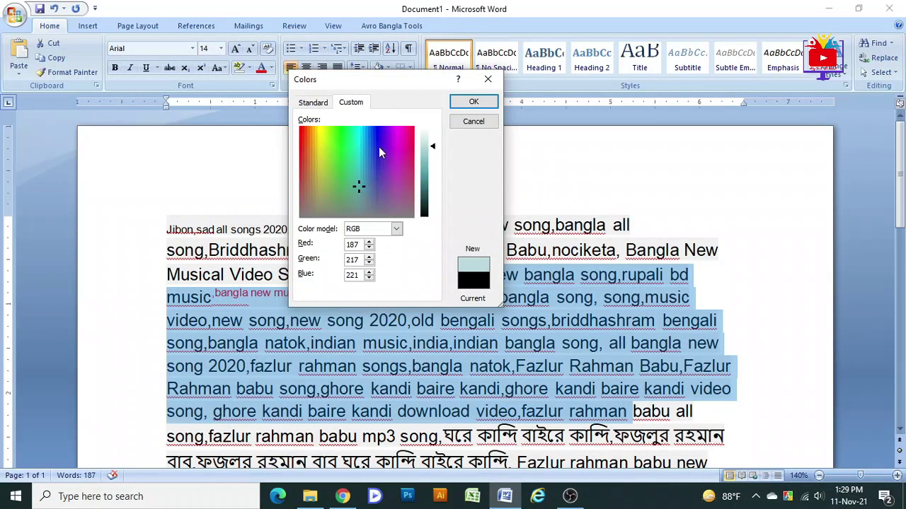
left_click_drag(433, 152, 432, 193)
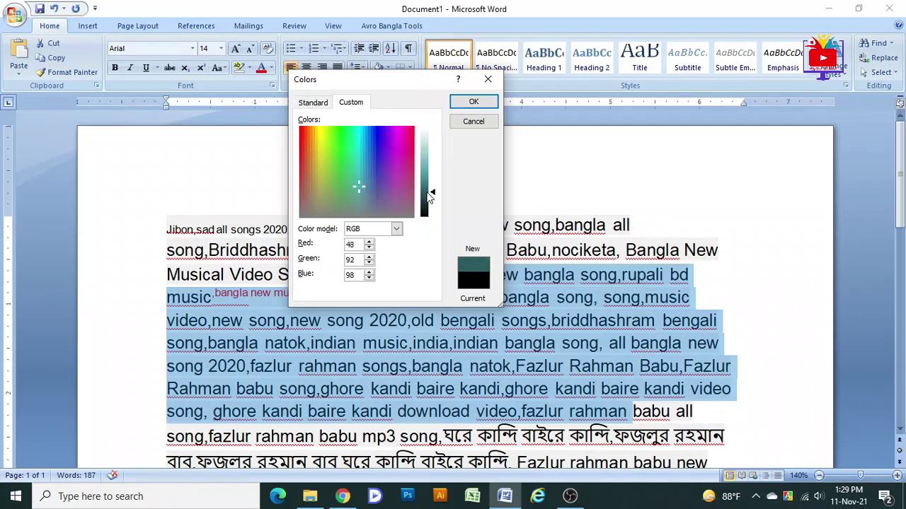
left_click(373, 168)
mouse_move(337, 150)
left_mouse_down()
mouse_move(365, 145)
mouse_move(379, 159)
left_mouse_up()
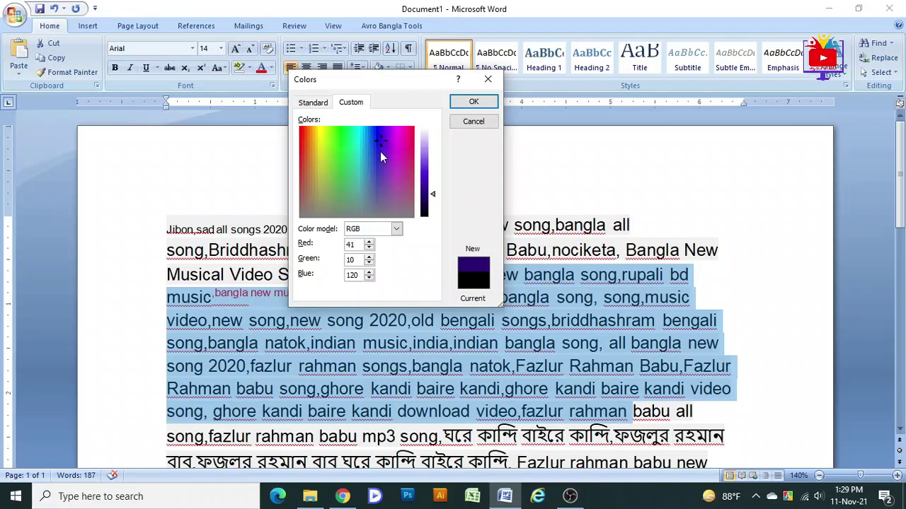
Apply the custom dark purple to the Rupali passage
key("Return")
left_click(499, 344)
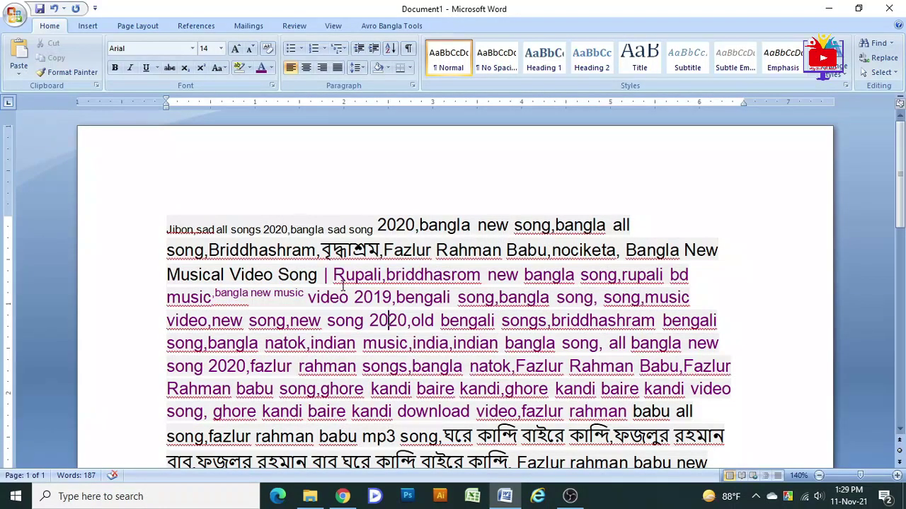
scroll(387, 208, "down", 10)
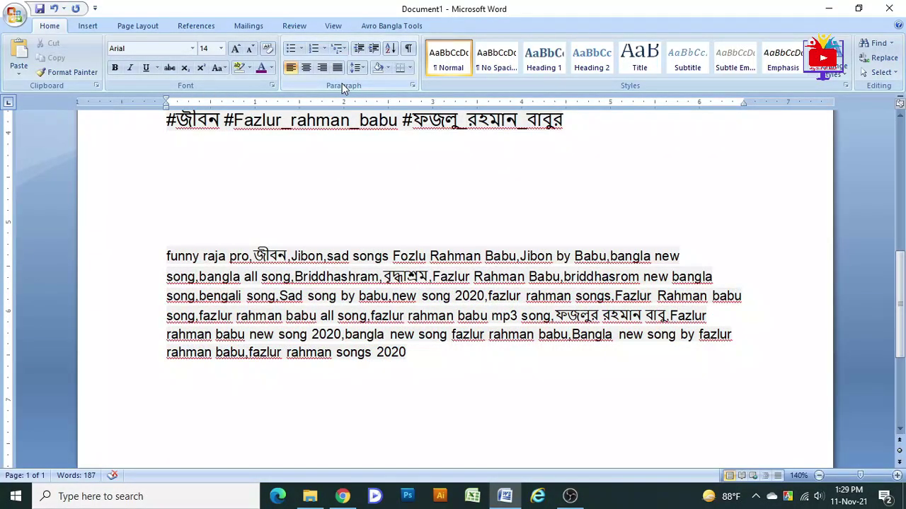
left_click(302, 49)
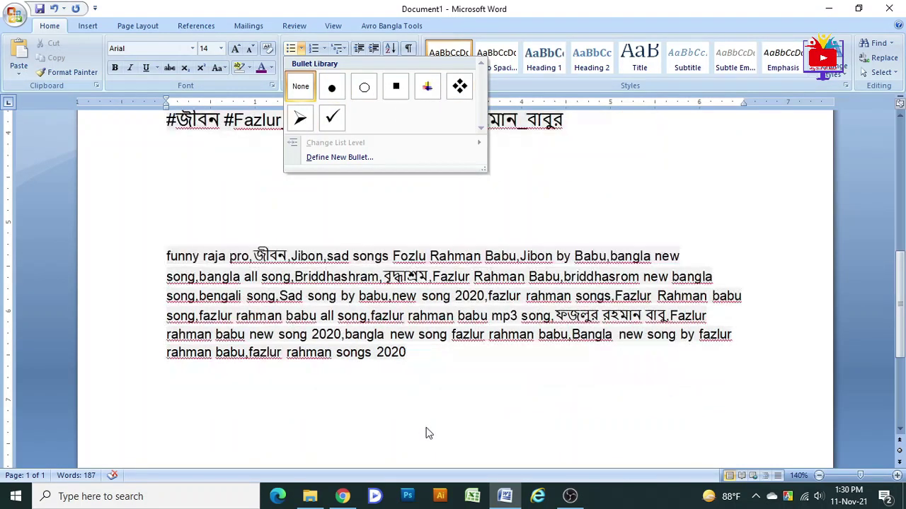
left_click(421, 352)
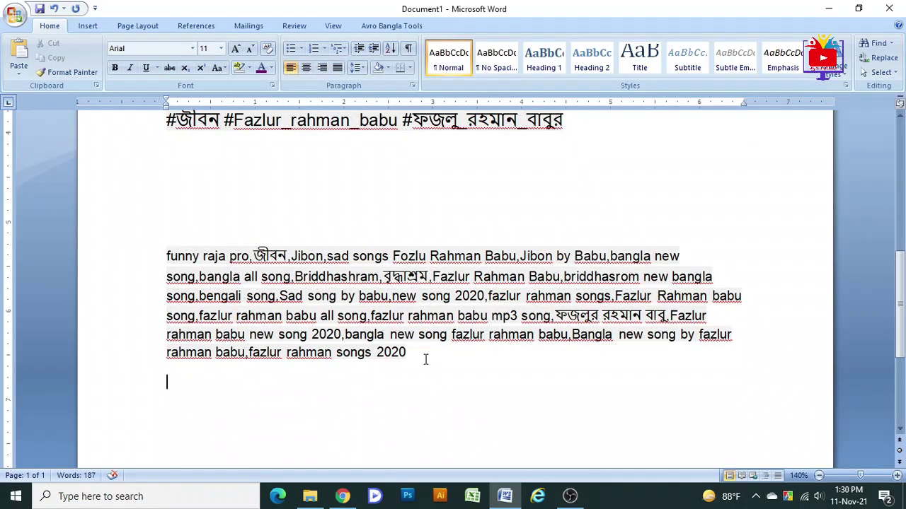
Add arrow-bulleted items 'kagdabdifacbua', 'vcuacahbcyiau' and 'vaucacaucgacg'
left_click(303, 50)
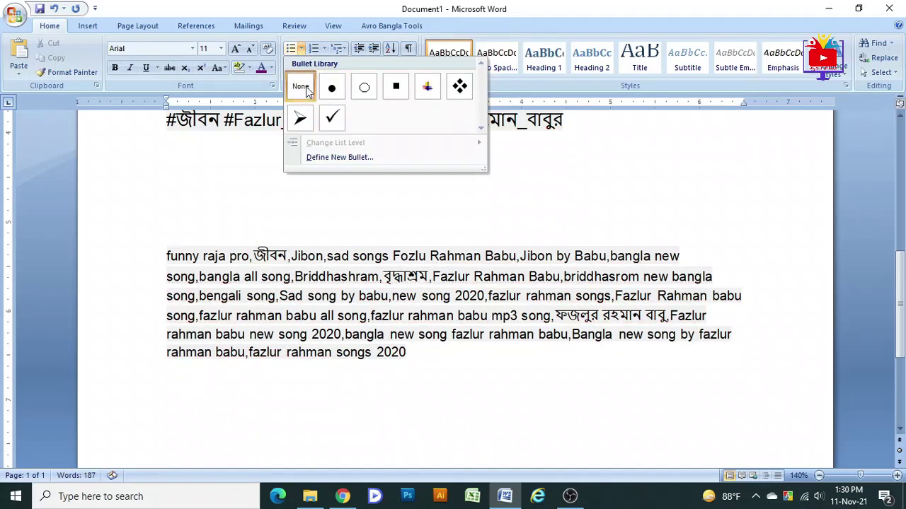
left_click(300, 119)
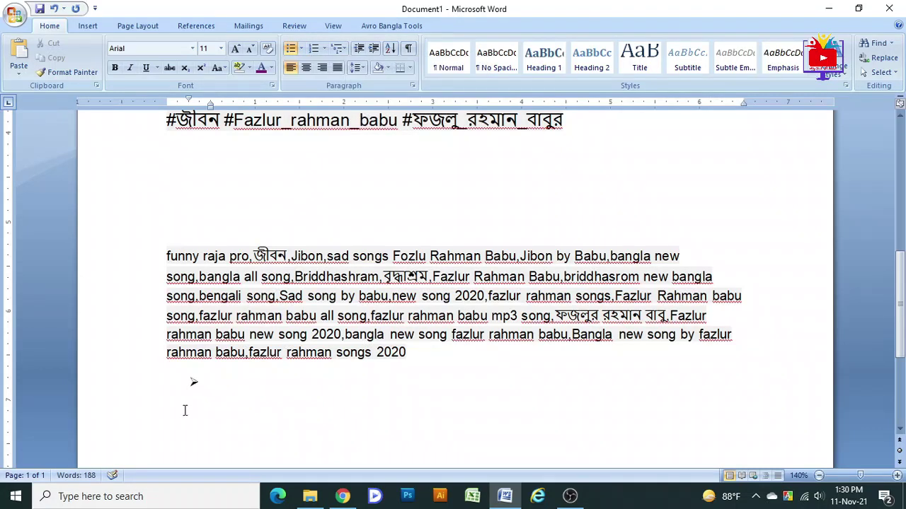
type("kagdabdifacbua")
key("Return")
type("vcuac")
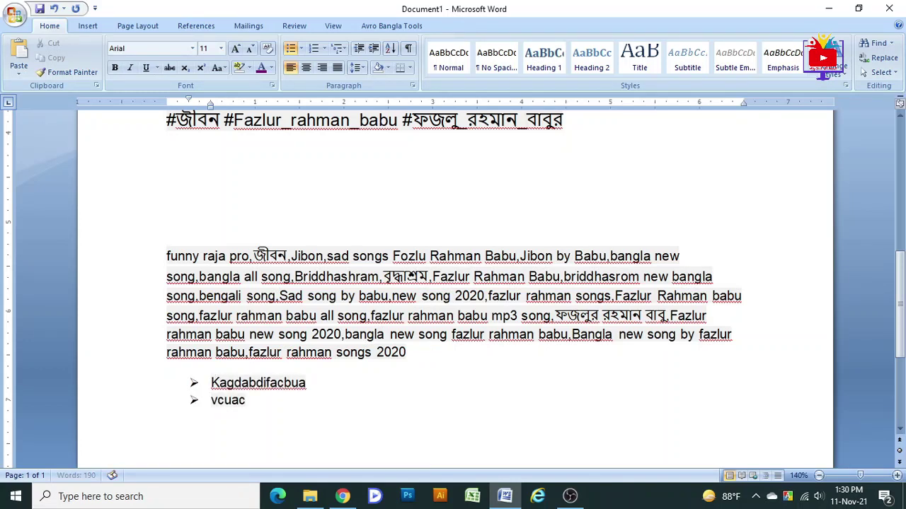
type("ahbcyiau")
key("Return")
type("vaucacaucgacg")
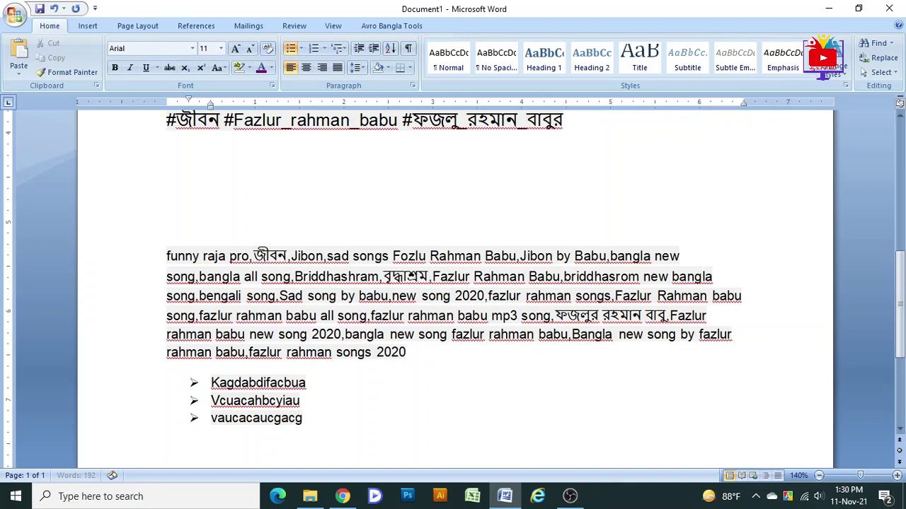
key("Return")
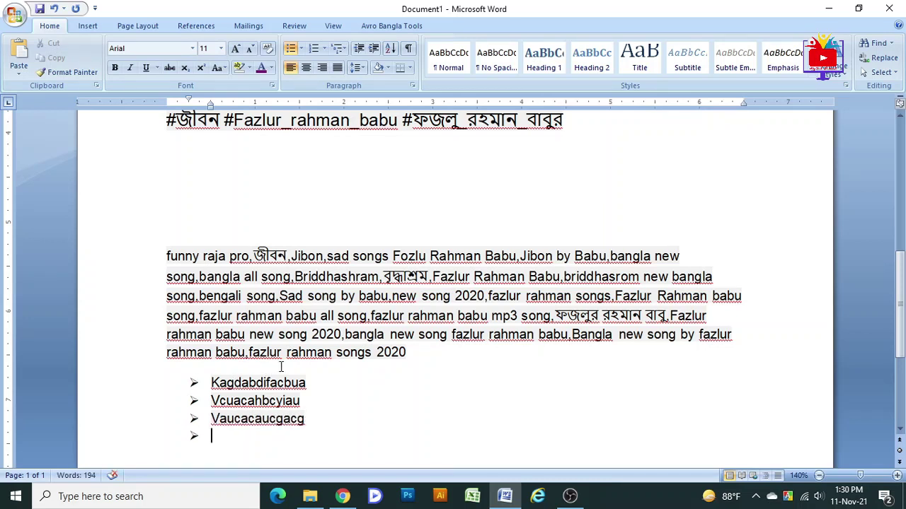
Add diamond-bulleted items 'ivshvis ivsbv', 'vnozgvcsa vc' and 'vasbv8svbsi.'
scroll(262, 423, "down", 3)
key("BackSpace")
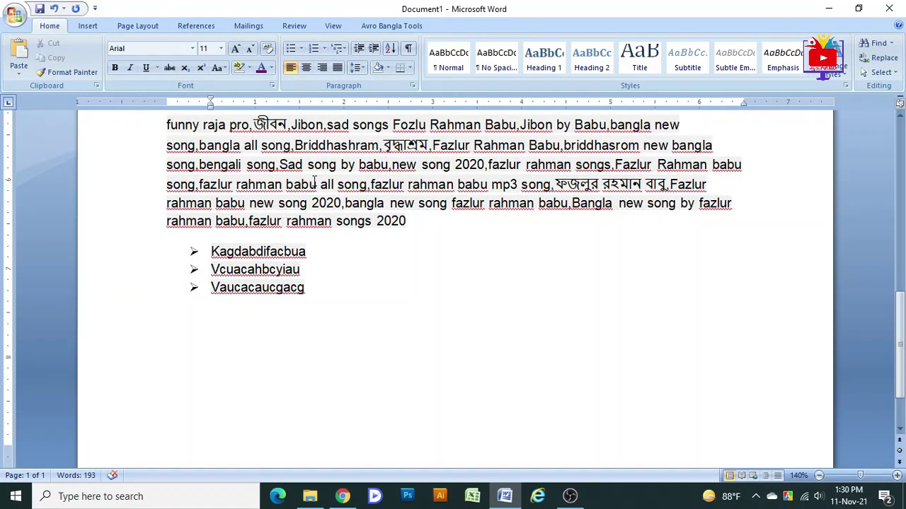
left_click(290, 48)
type("ivshvis ivsbv")
key("Return")
type("vnozgvcsa vc")
key("Return")
type("va")
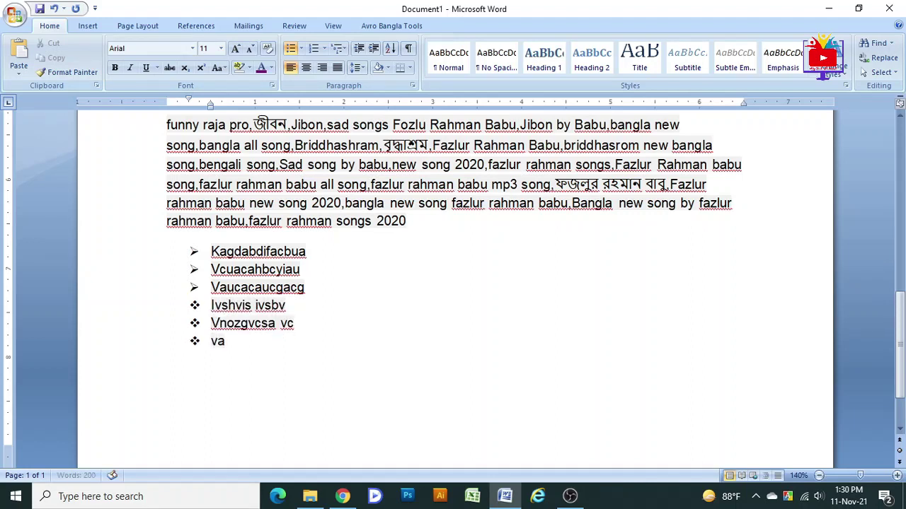
type("sbv8svbsi.")
key("Return")
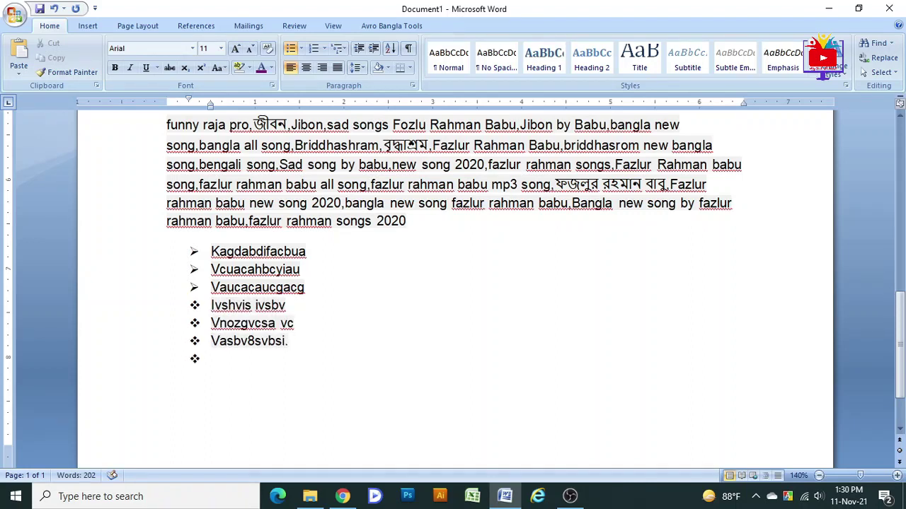
left_click(325, 49)
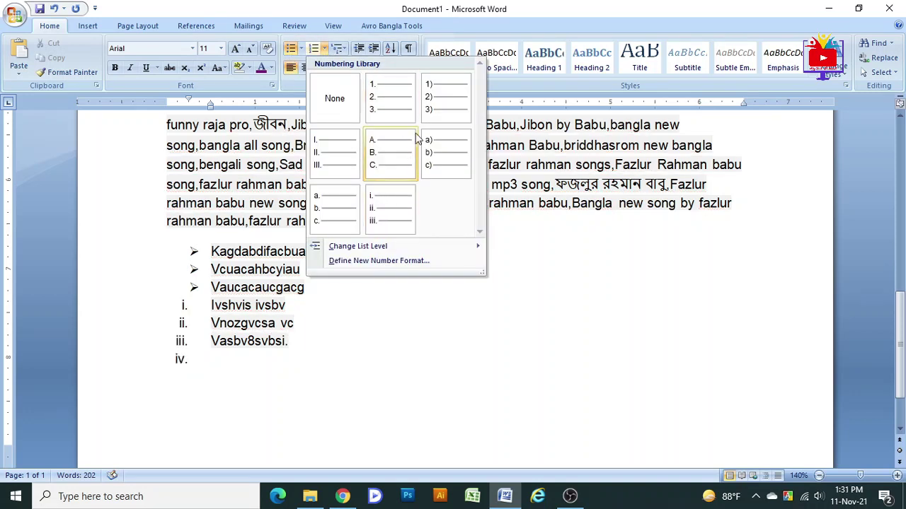
left_click(398, 344)
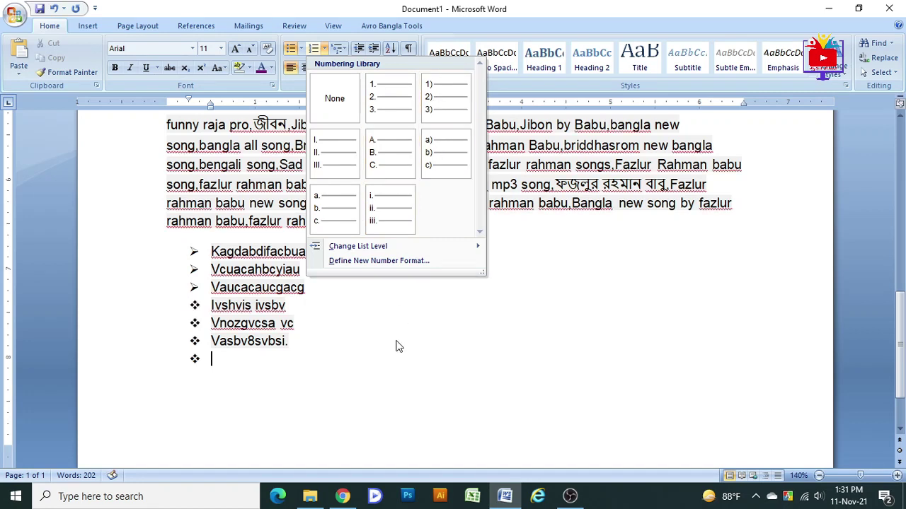
left_click(327, 277)
left_click(318, 252)
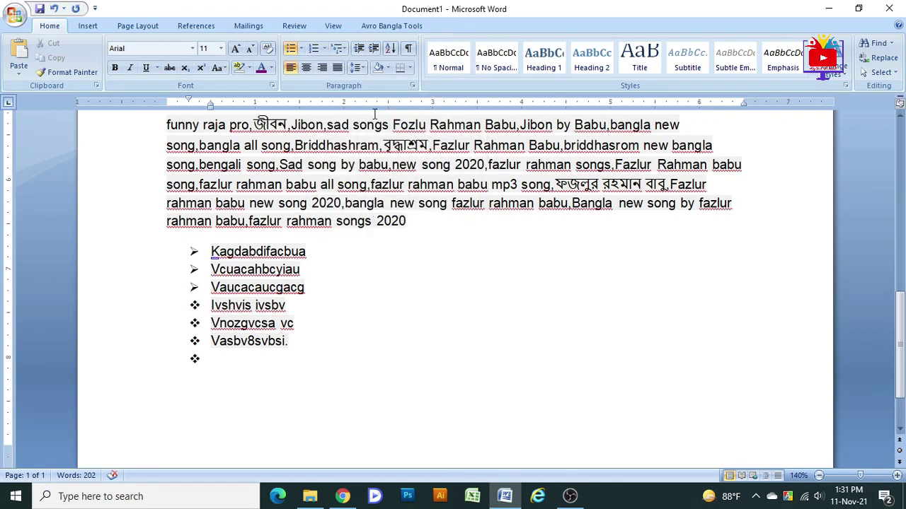
left_click(324, 49)
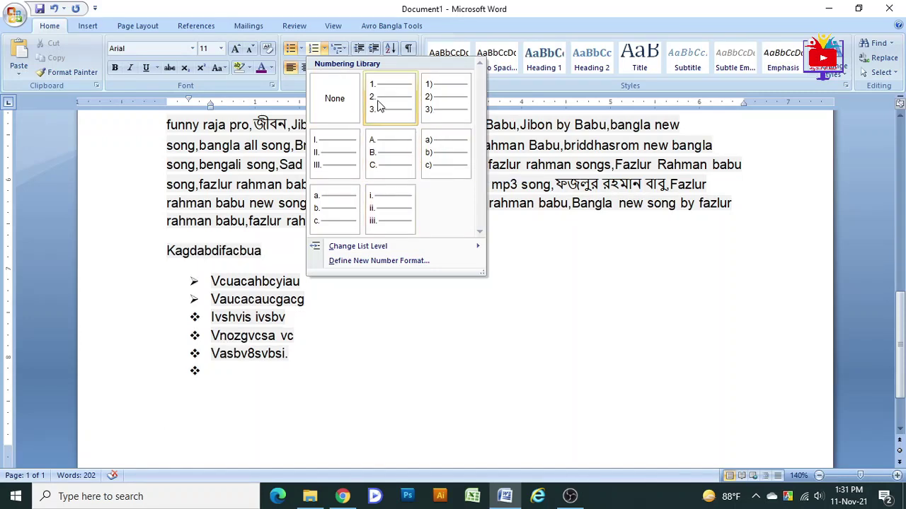
left_click(198, 258)
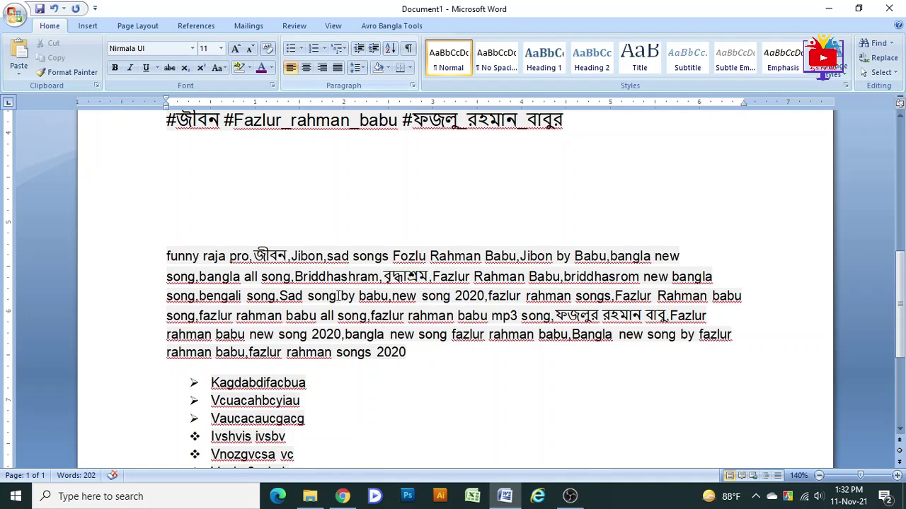
Try centring and right-aligning the 'funny raja pro…' paragraph, then justify it
key("shift+Down")
key("shift+Down")
key("shift+Down")
key("shift+Down")
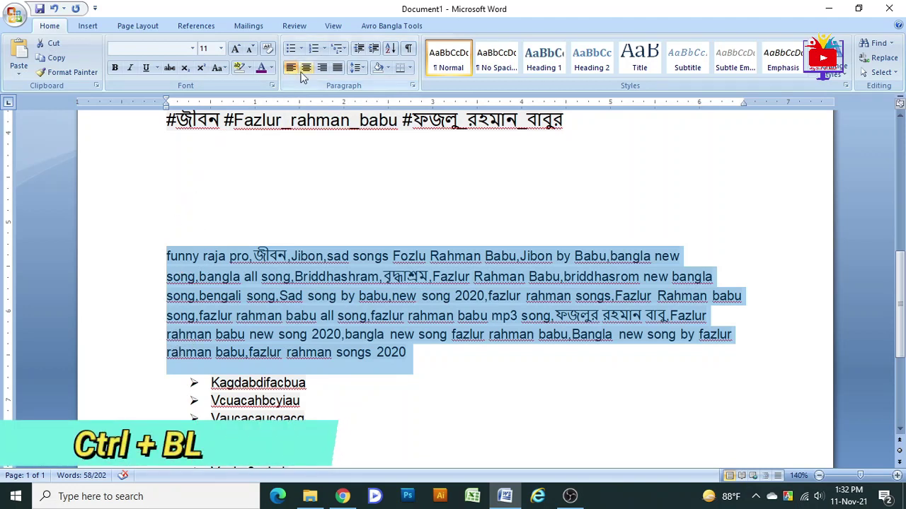
key("ctrl+e")
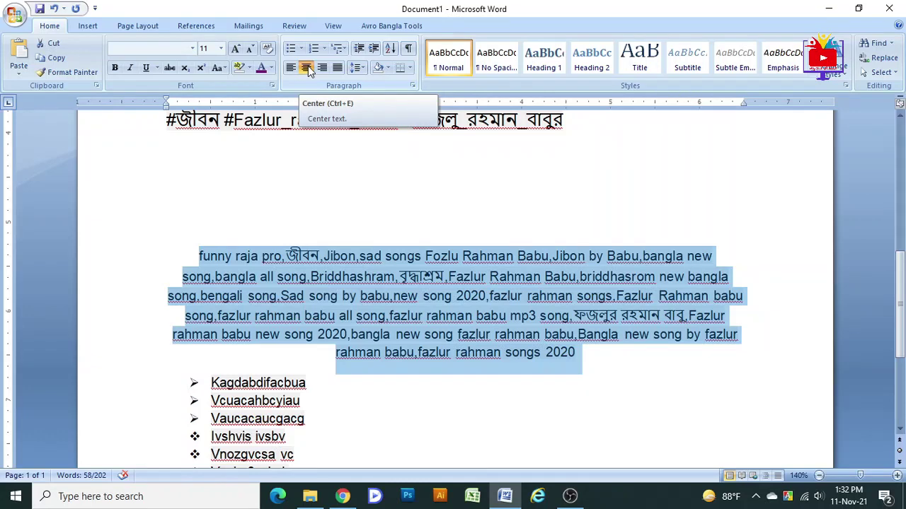
left_click(424, 335)
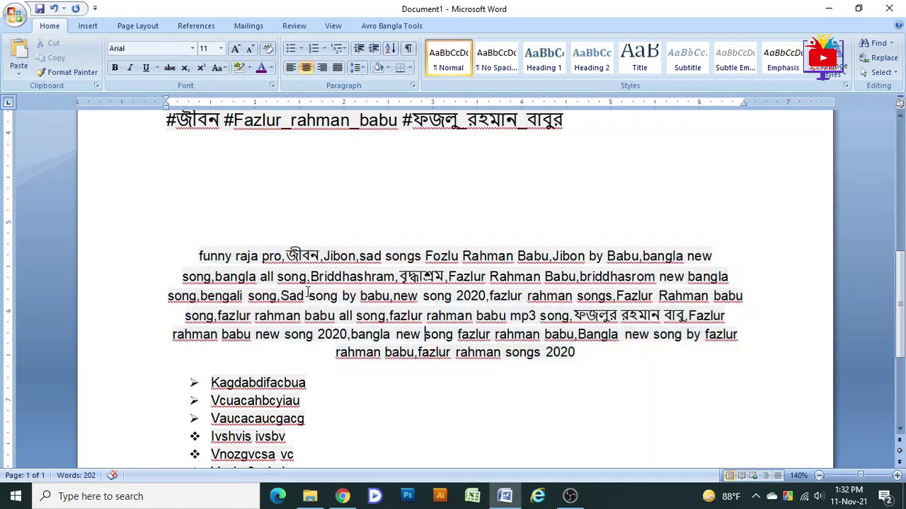
left_click_drag(198, 256, 654, 349)
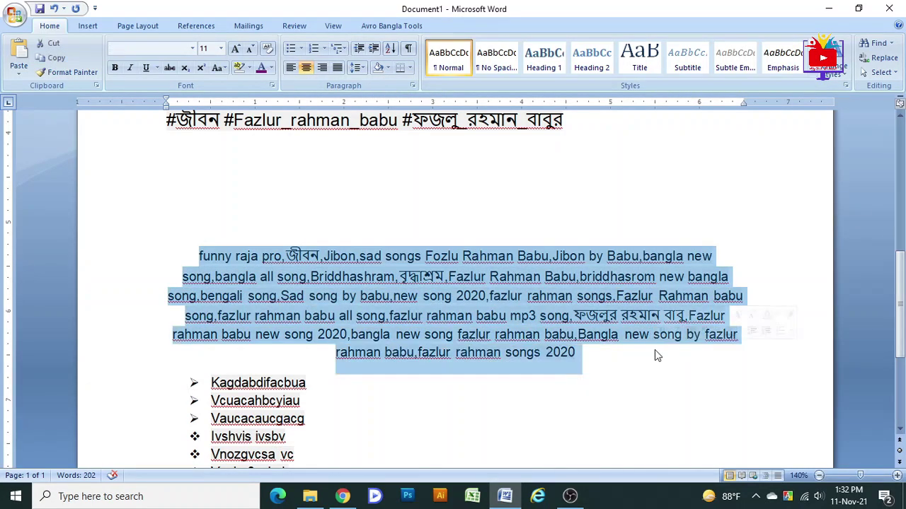
left_click(519, 323)
mouse_move(182, 256)
left_mouse_down()
mouse_move(613, 371)
mouse_move(613, 386)
left_mouse_up()
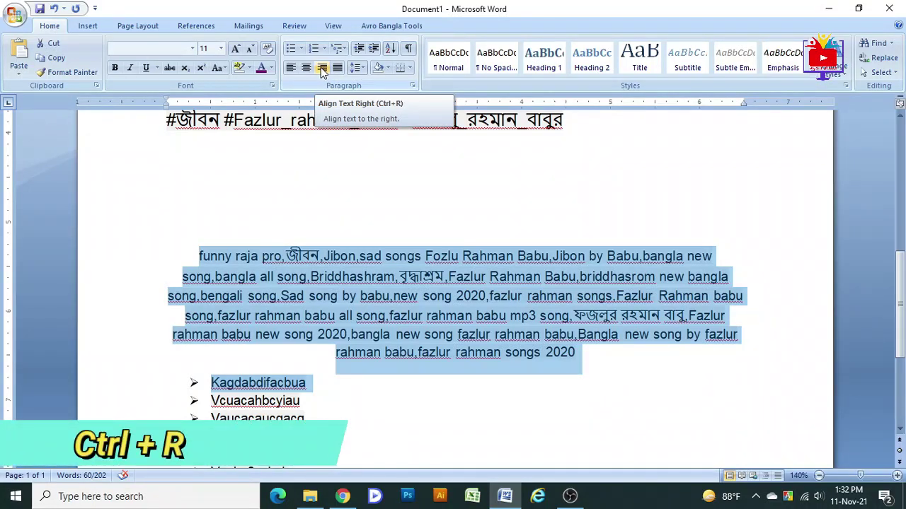
key("ctrl+r")
left_click(751, 294)
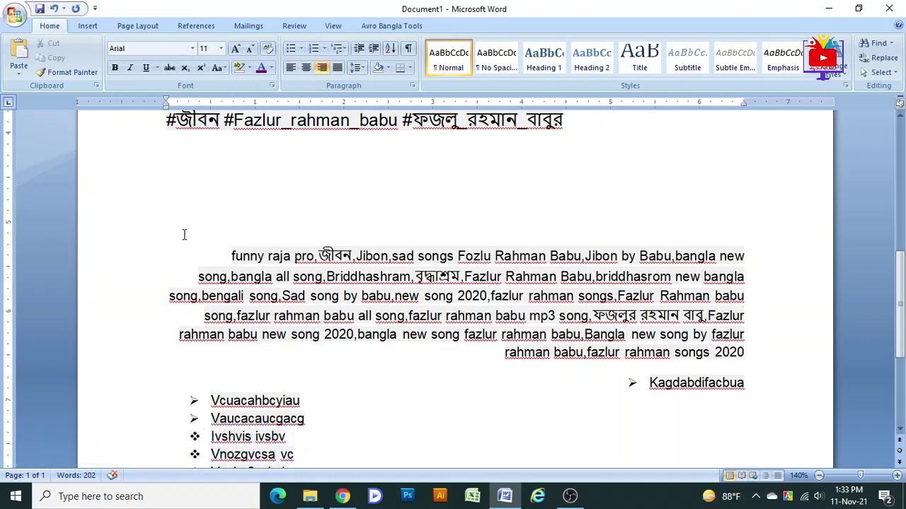
left_click_drag(184, 234, 746, 398)
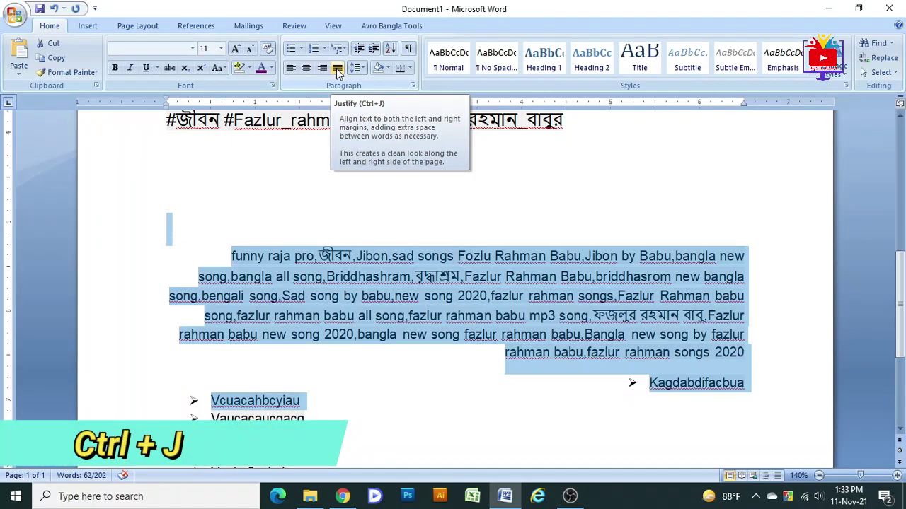
key("ctrl+j")
left_click(333, 277)
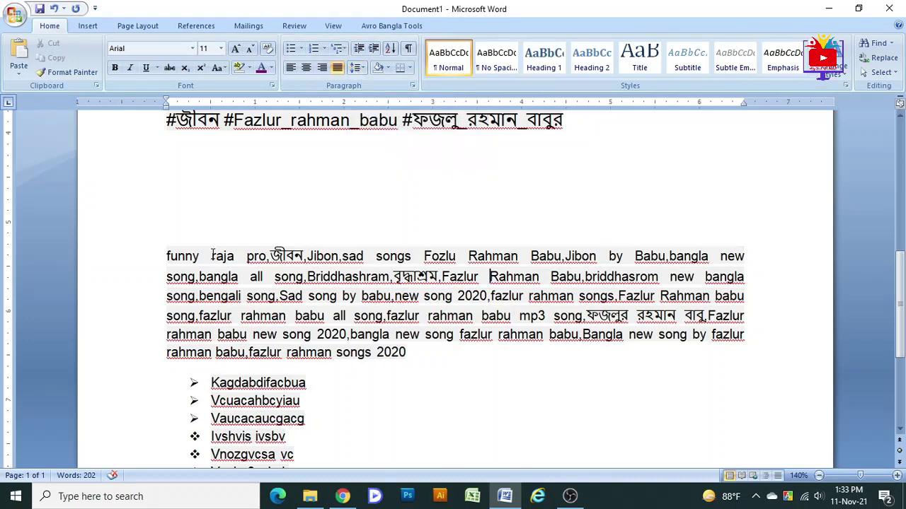
Try 2.5 line spacing on the song keyword paragraph
left_click_drag(167, 255, 424, 354)
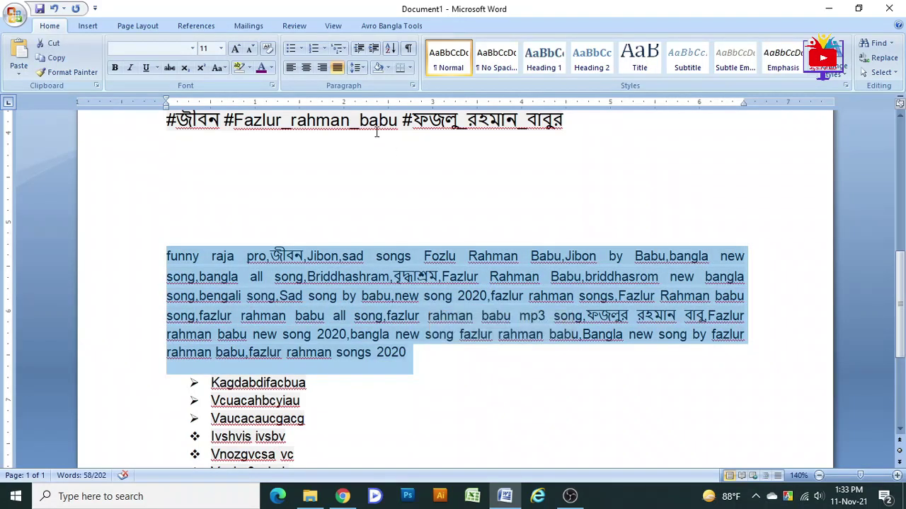
left_click(361, 68)
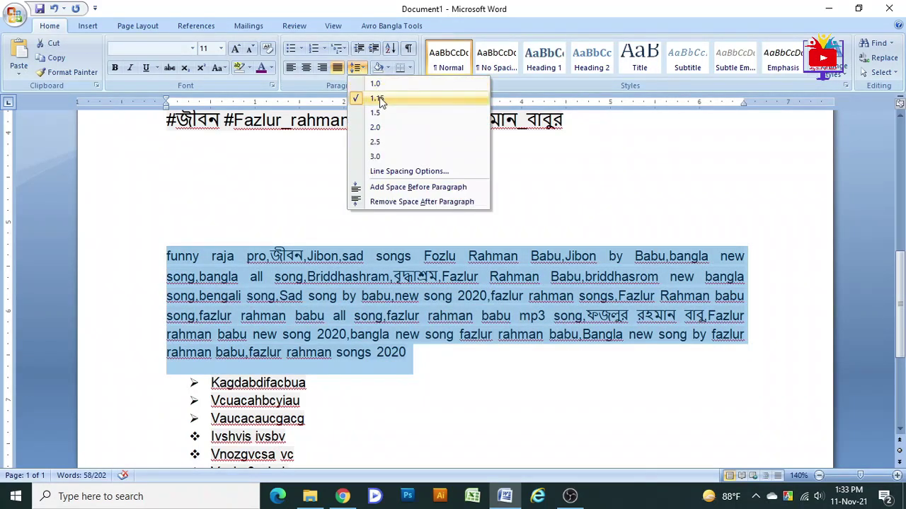
left_click(377, 141)
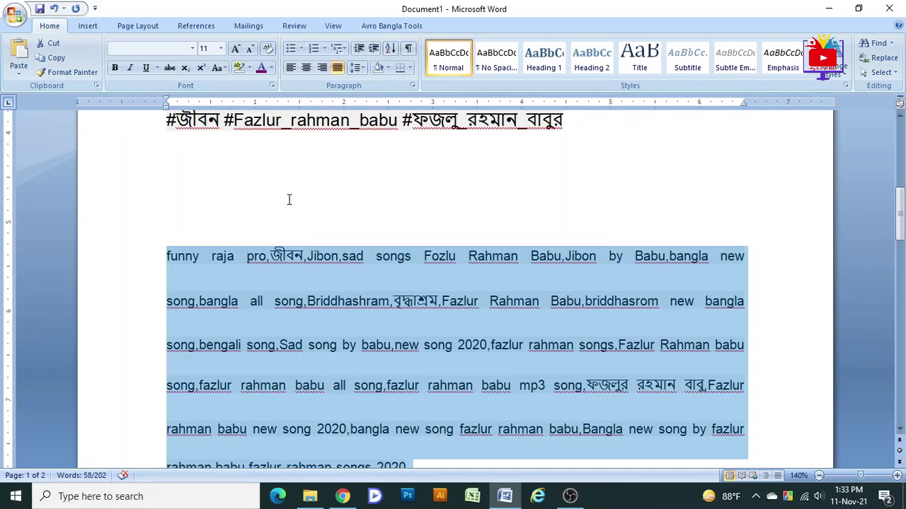
left_click(318, 203)
Set the paragraph to 1.0 line spacing and remove the space after it
mouse_move(147, 186)
left_mouse_down()
mouse_move(770, 433)
mouse_move(735, 403)
left_mouse_up()
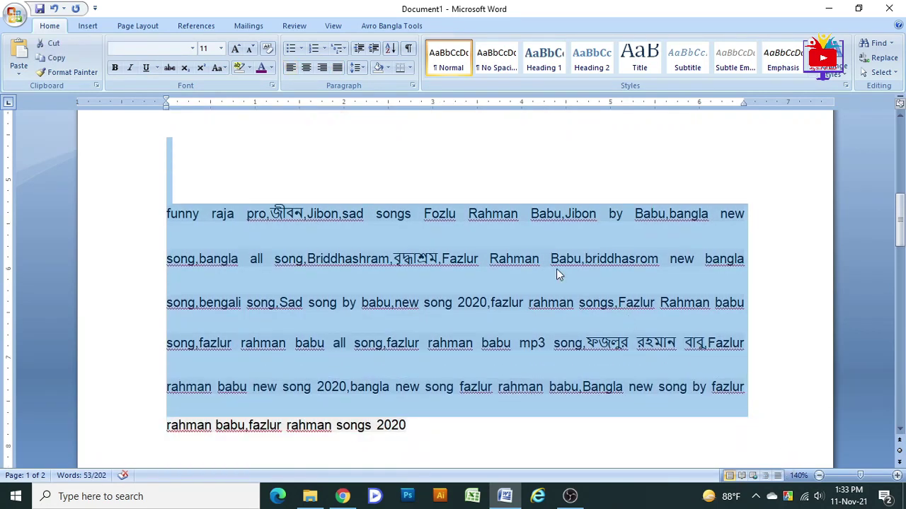
left_click(363, 68)
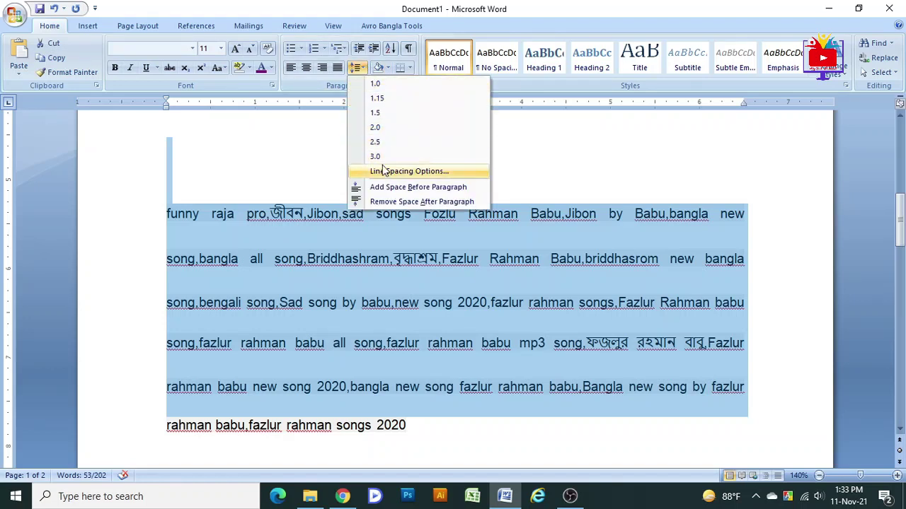
left_click(377, 83)
left_click(365, 72)
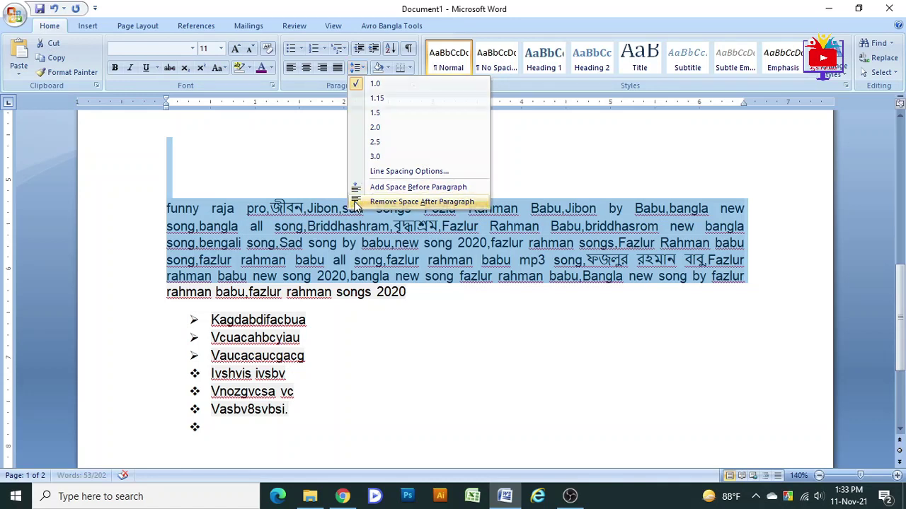
left_click(359, 203)
left_click(364, 202)
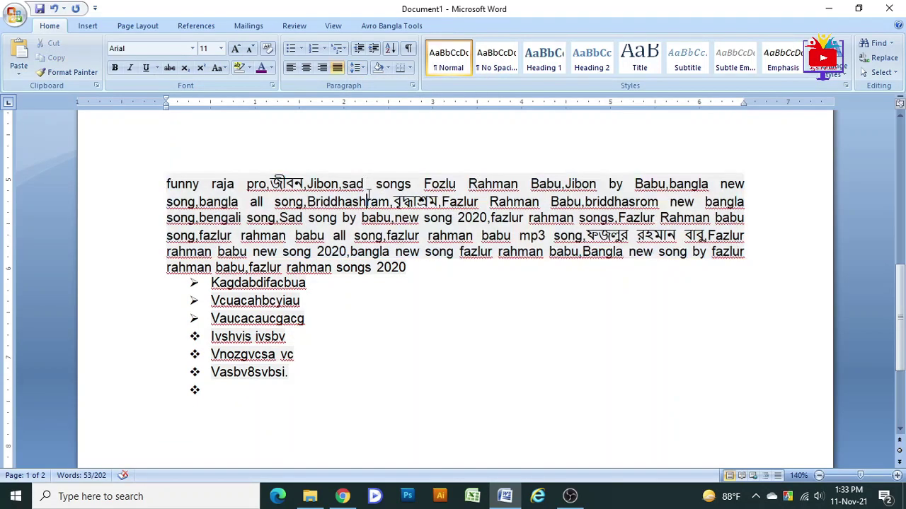
left_click_drag(167, 184, 334, 236)
left_click_drag(351, 290, 351, 290)
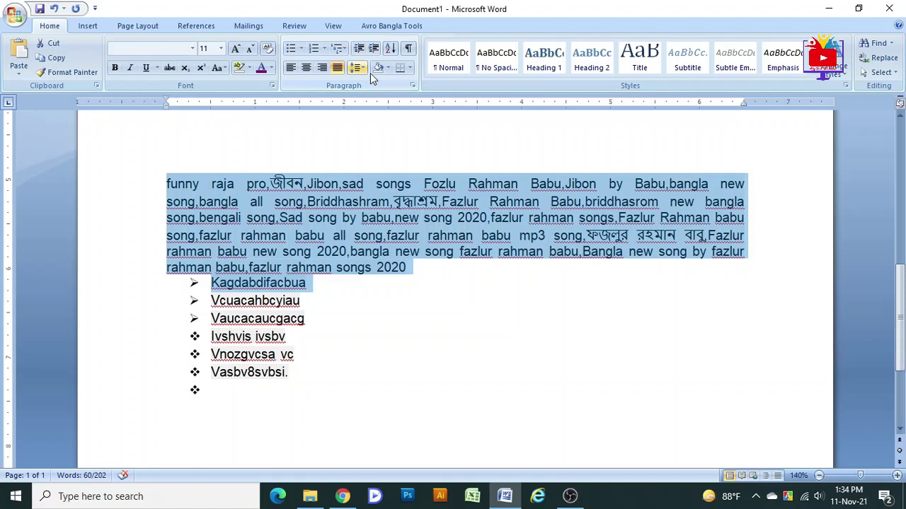
Apply Outside Borders around the song paragraph and its arrow and diamond bulleted list
left_click(408, 68)
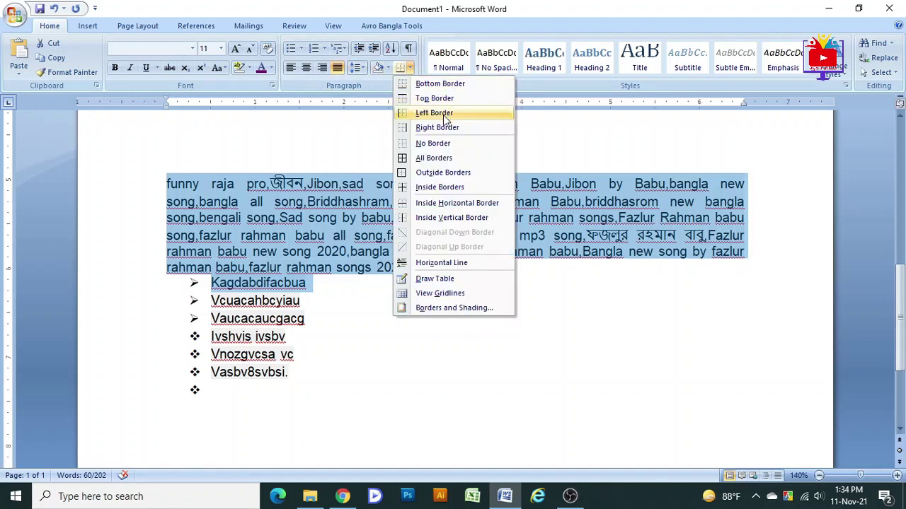
left_click(448, 177)
left_click(275, 204)
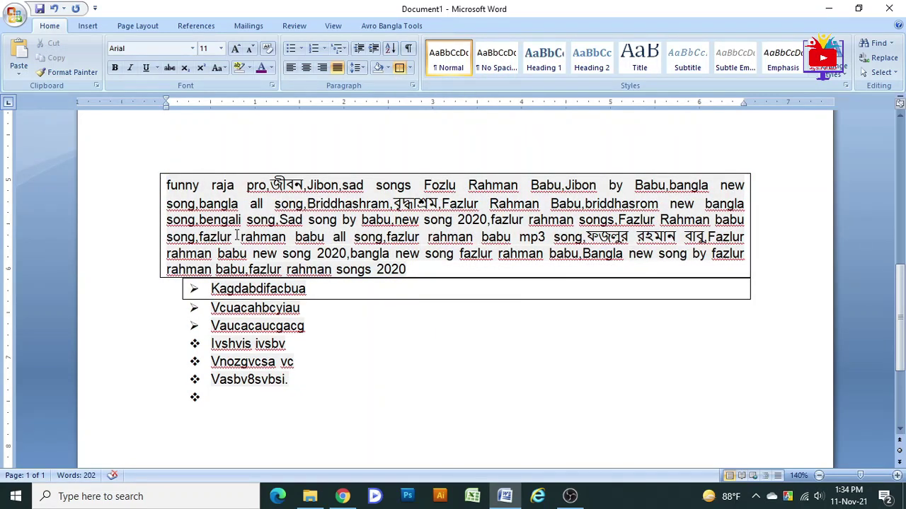
left_click_drag(169, 163, 254, 387)
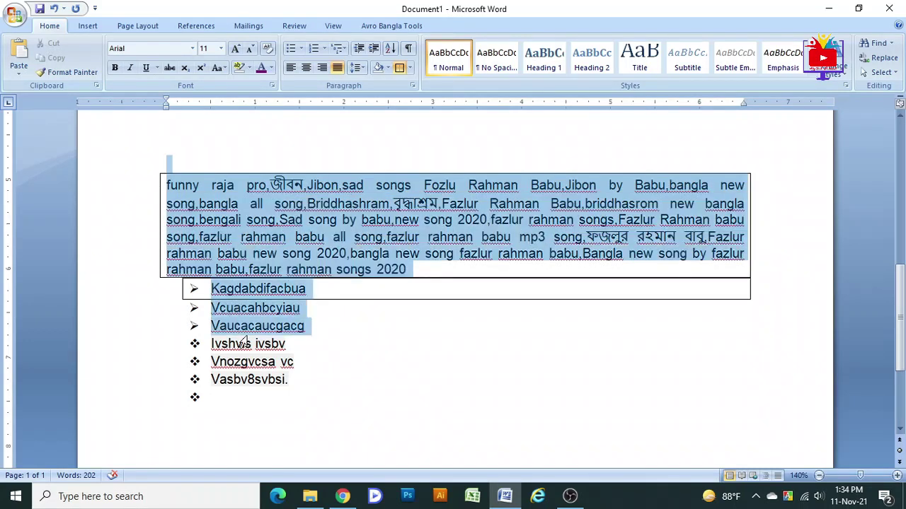
left_click(400, 68)
left_click(410, 71)
Remove the border and apply the Subtle Emphasis style to the song paragraph and bulleted list
left_click(435, 141)
mouse_move(166, 184)
left_mouse_down()
mouse_move(352, 322)
mouse_move(358, 369)
left_mouse_up()
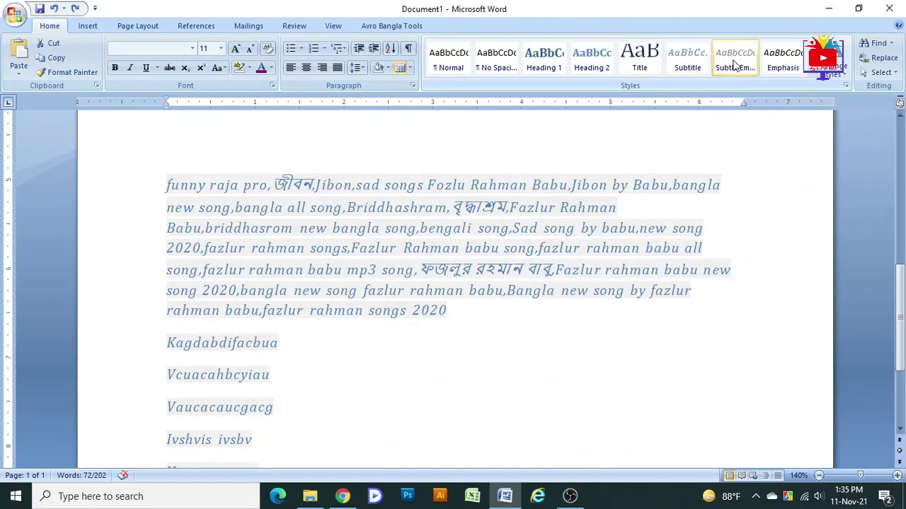
left_click(815, 78)
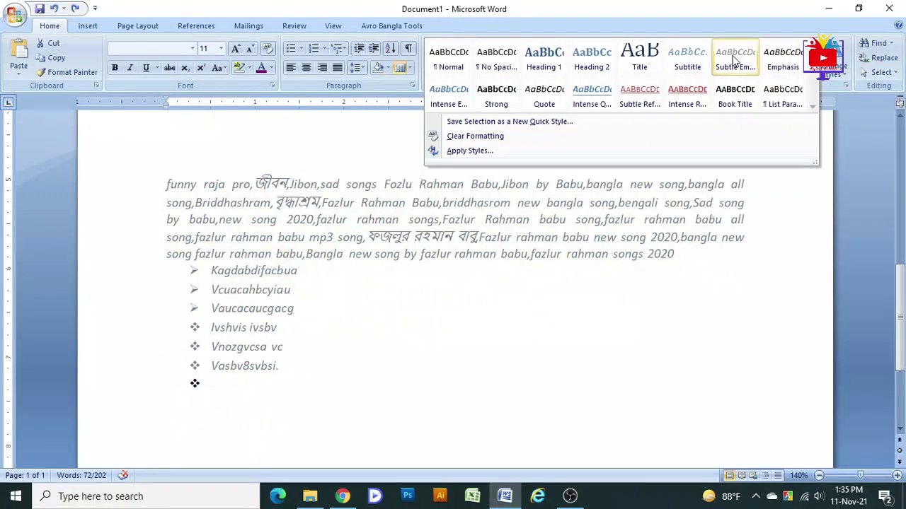
left_click(735, 60)
left_click(285, 208)
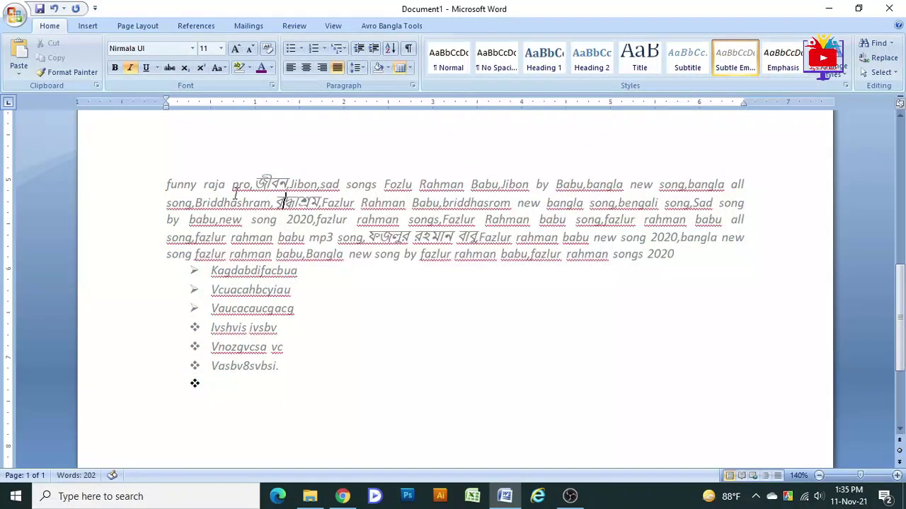
Colour the song paragraph and its bulleted list text purple
left_click_drag(166, 183, 288, 367)
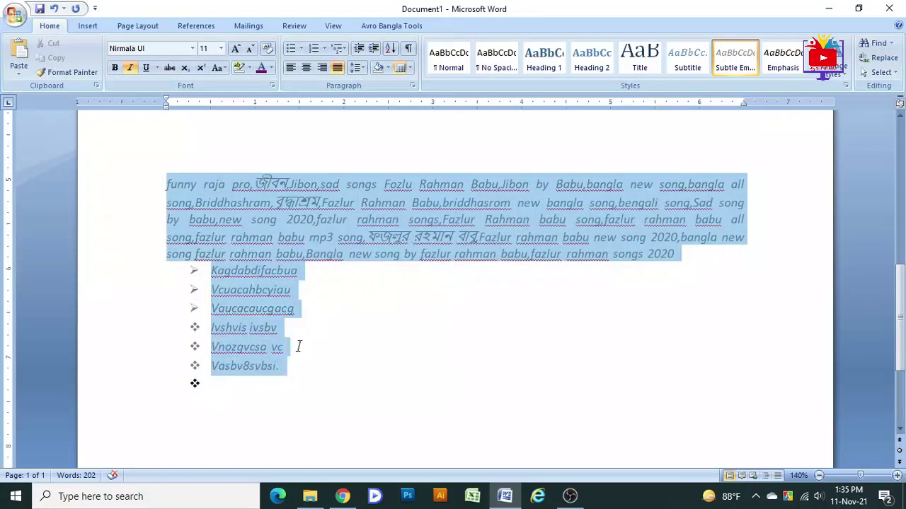
left_click(259, 69)
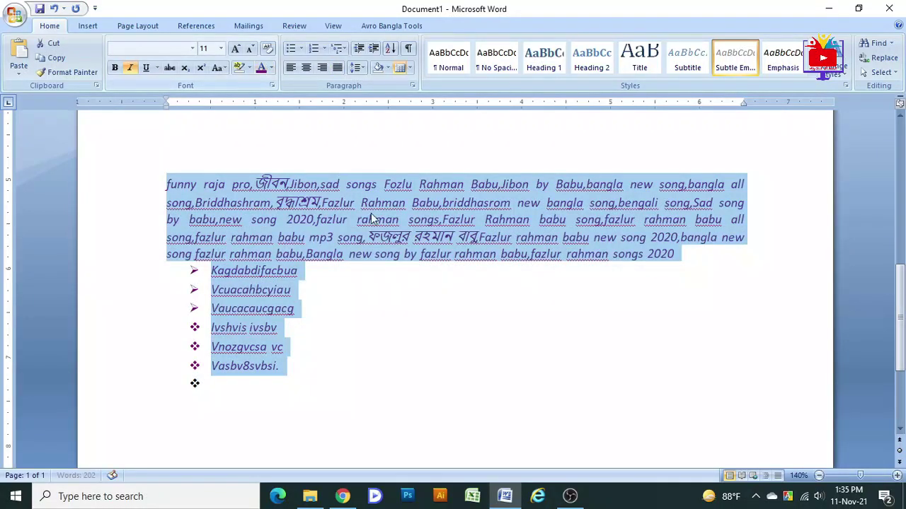
left_click(599, 230)
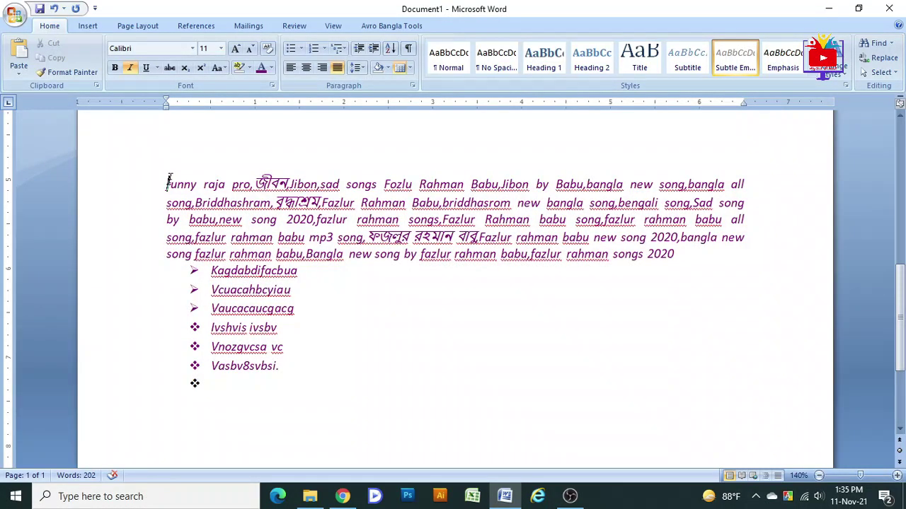
left_click_drag(169, 183, 289, 368)
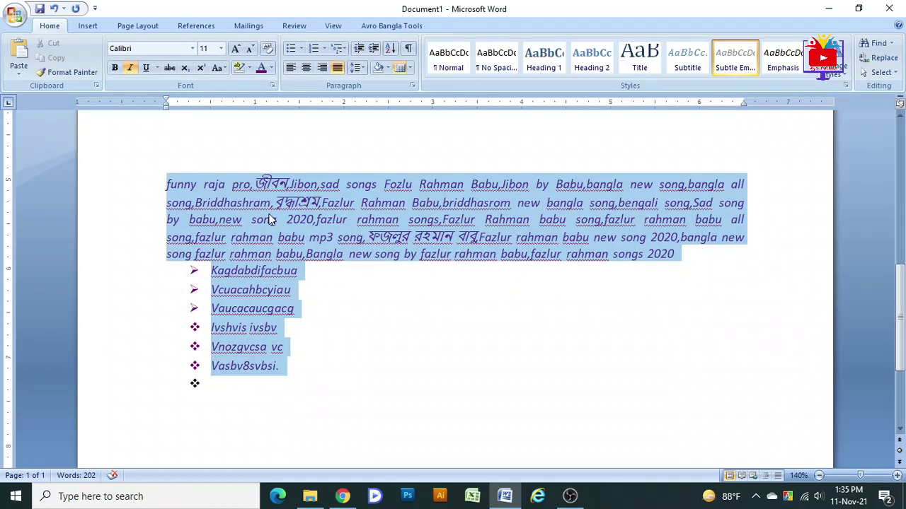
left_click(271, 68)
left_click(426, 198)
left_click(427, 198)
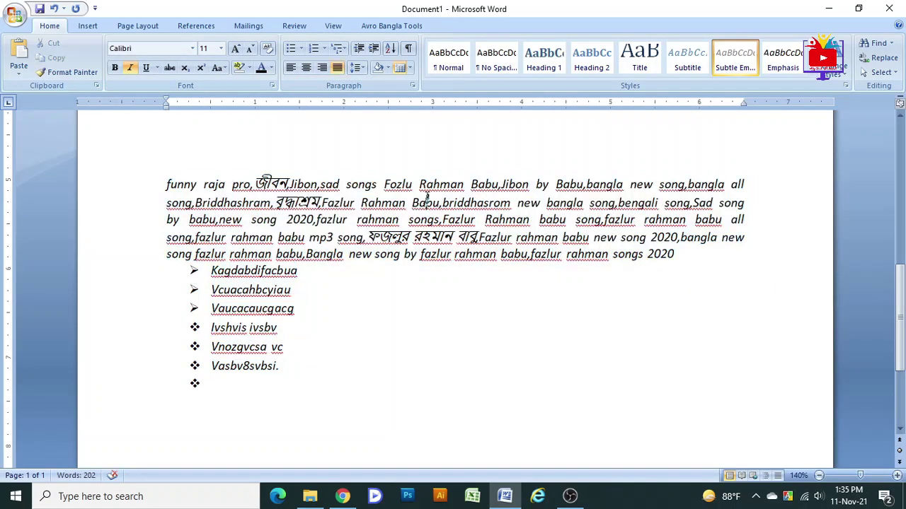
left_click(892, 47)
In Find and Replace, find the first occurrence of 'funny'
left_click(870, 59)
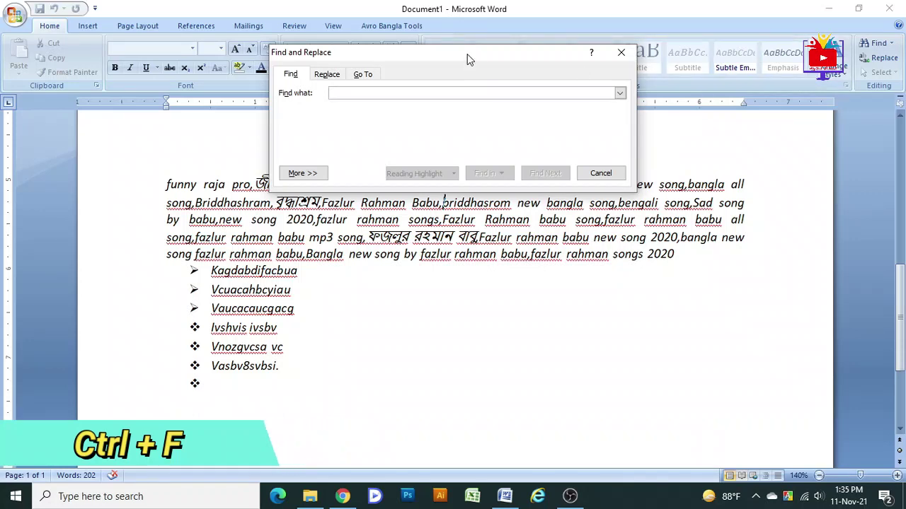
left_click_drag(467, 56, 432, 32)
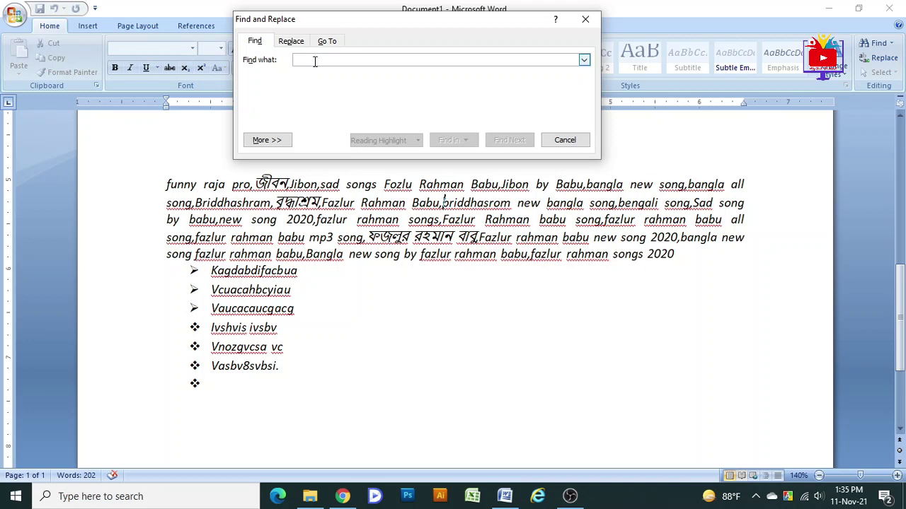
type("funny")
key("Return")
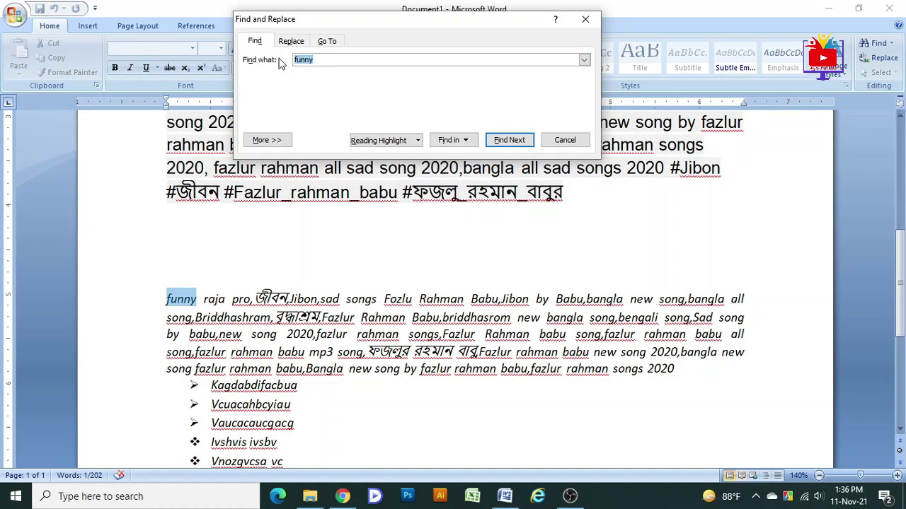
Search for 'babu' and step through its matches in the song paragraph
type("b")
key("Return")
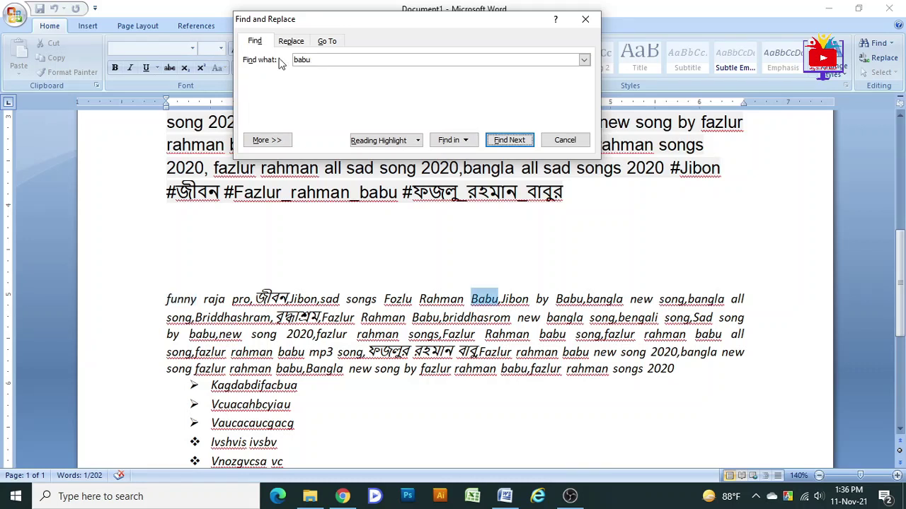
key("Return")
key("Return")
key("Return")
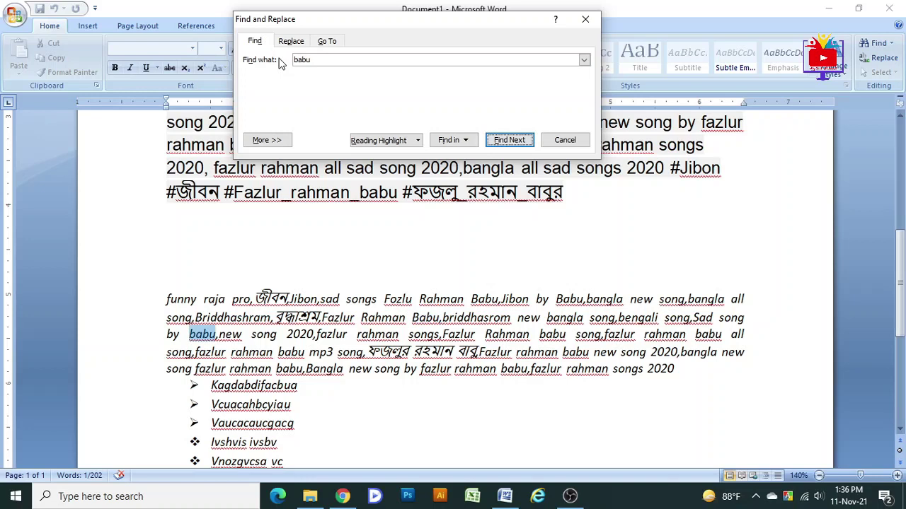
key("Return")
key("Return")
key("Return")
key("shift+Tab")
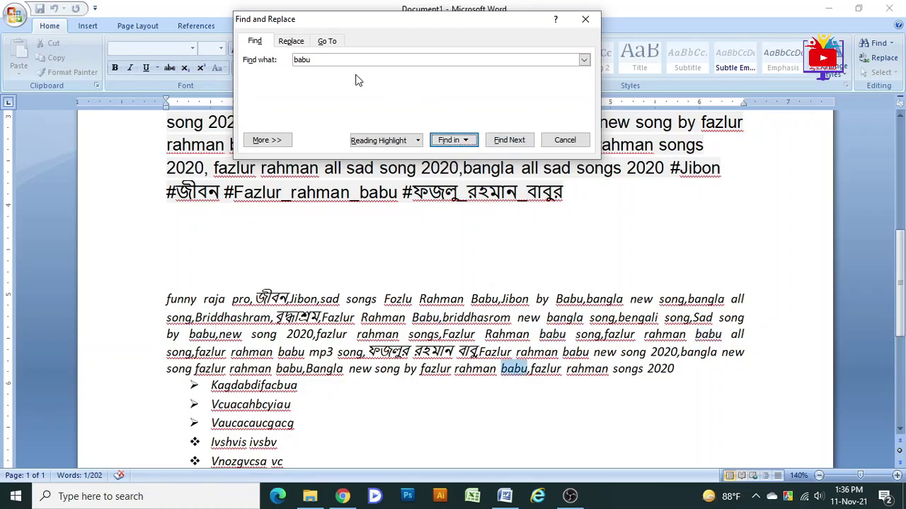
Enter 'baby' as the replacement for 'babu' and replace the current match
left_click(291, 41)
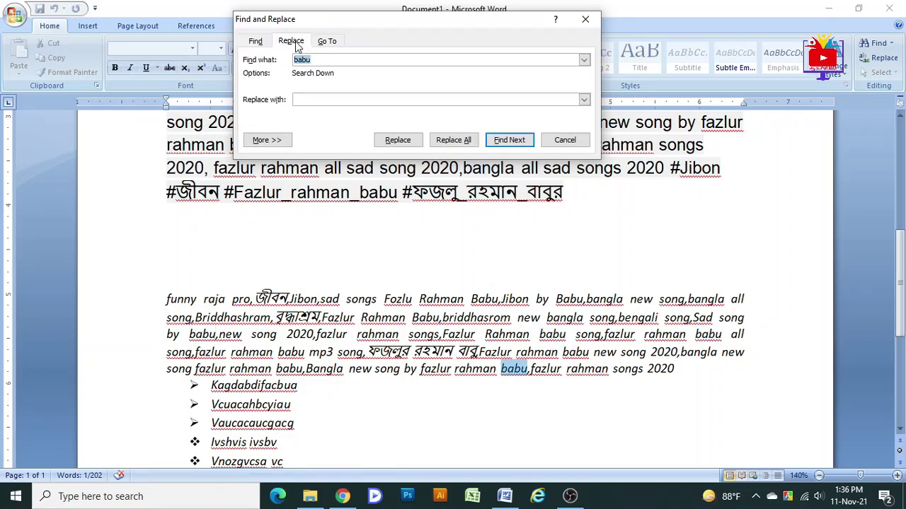
left_click(256, 41)
left_click(287, 41)
left_click(325, 103)
type("baby")
left_click(321, 62)
left_click_drag(321, 60, 290, 59)
left_click(399, 142)
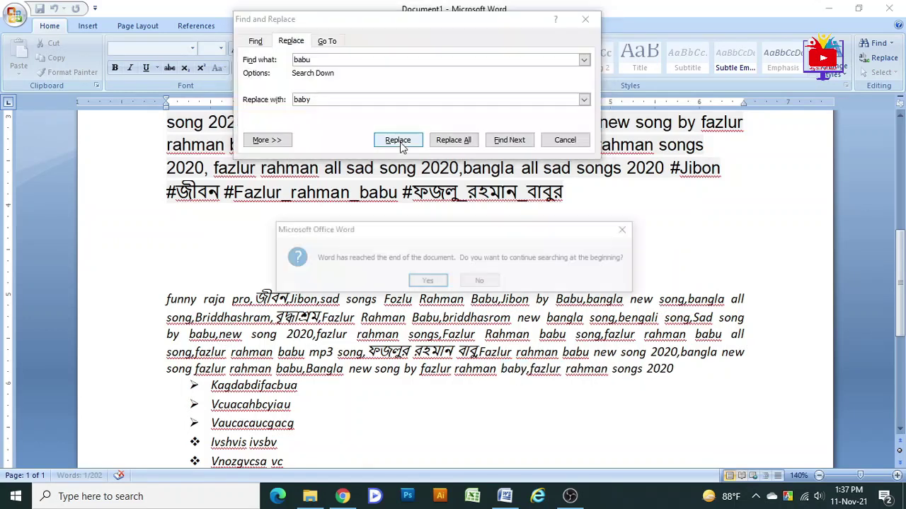
left_click(435, 282)
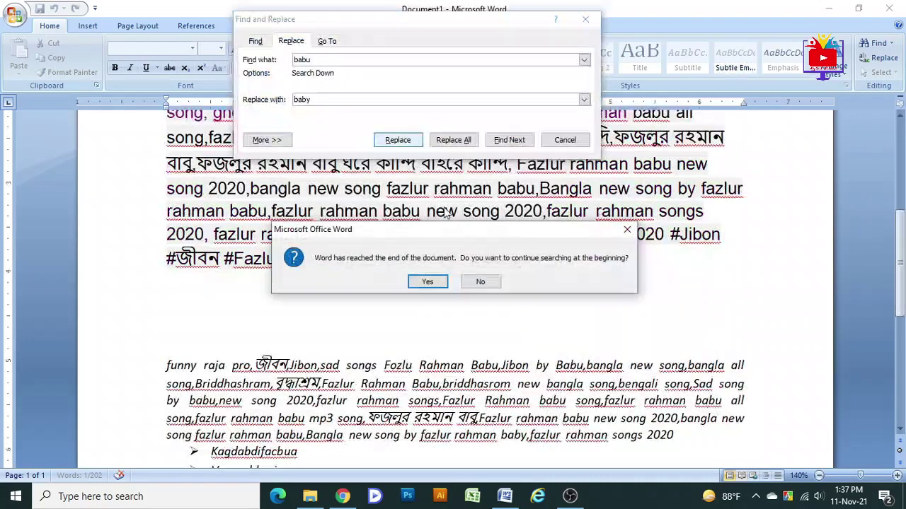
left_click(479, 281)
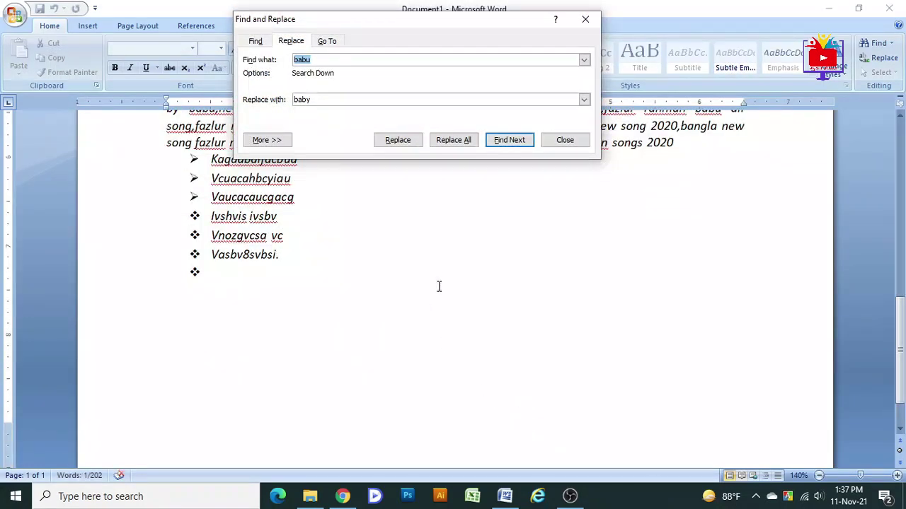
Replace all remaining 'babu' occurrences with 'baby', 19 replacements in total
scroll(440, 290, "up", 3)
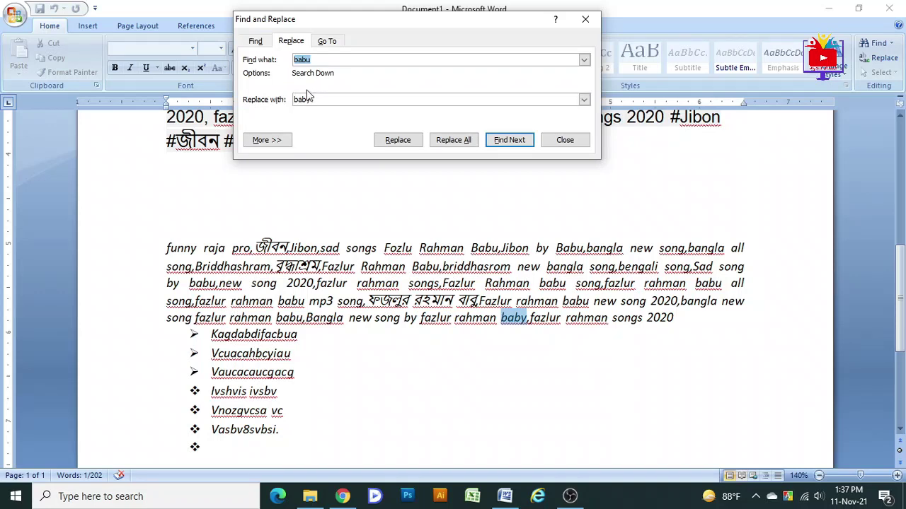
left_click(457, 145)
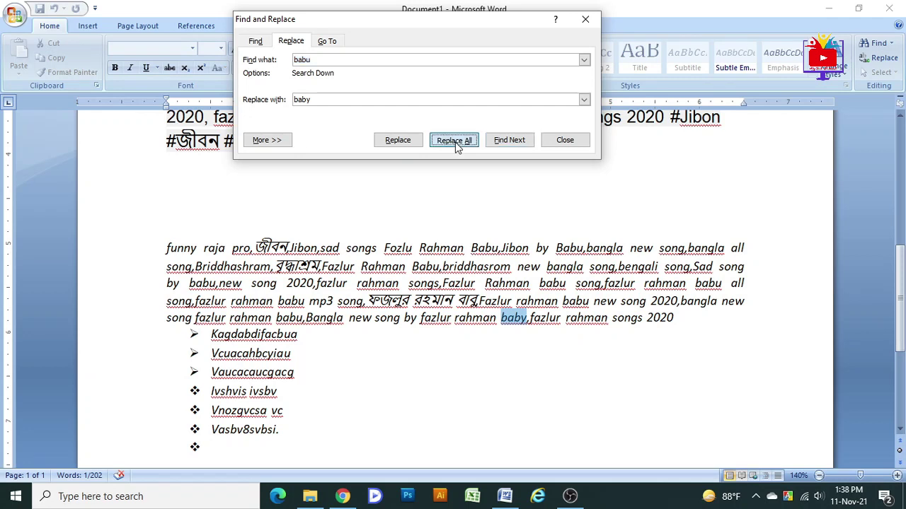
left_click(473, 283)
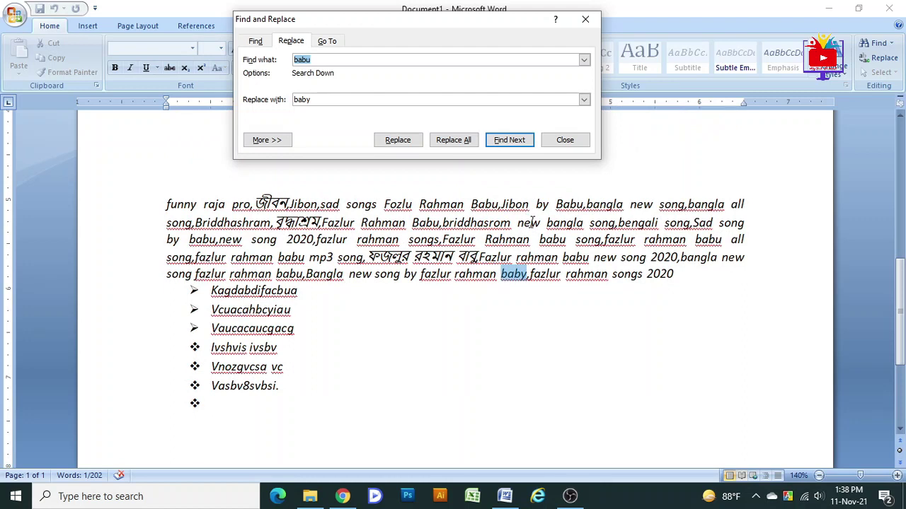
key("alt+a")
left_click(427, 281)
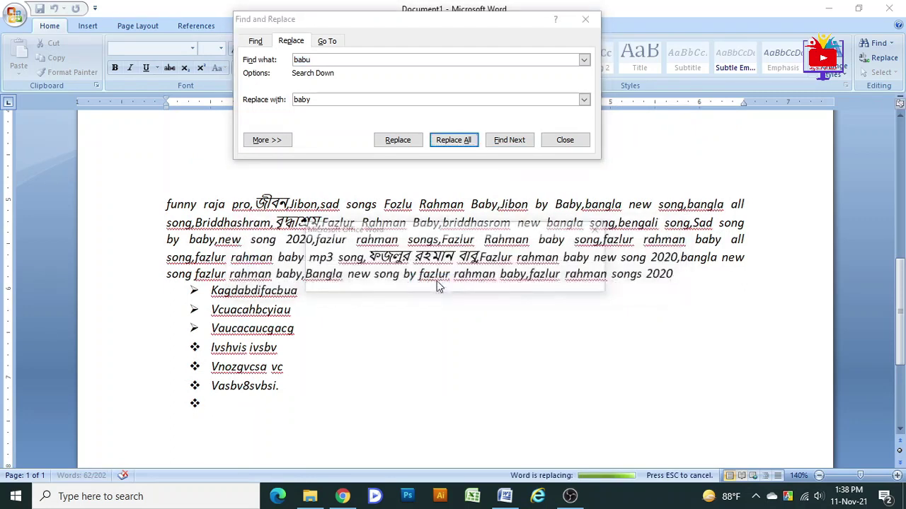
left_click(453, 282)
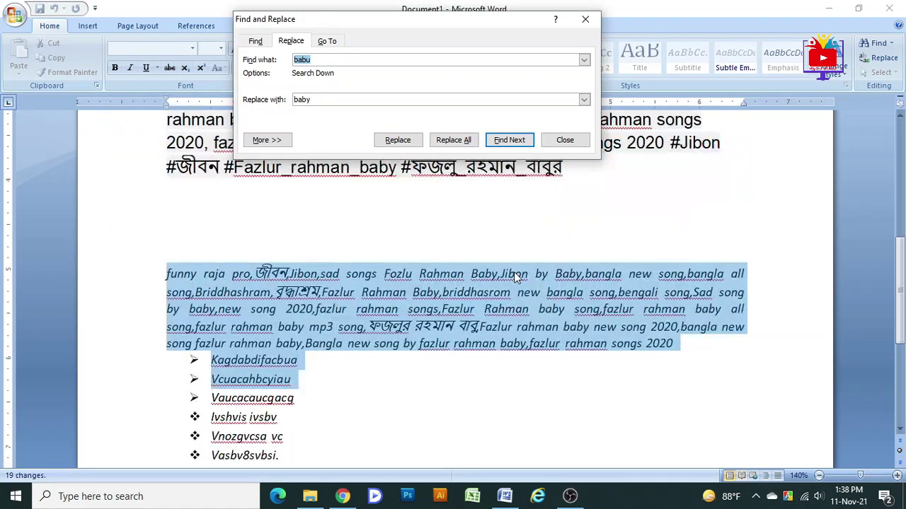
Select several of the replaced 'Baby' words in the text to check the result
left_click(566, 283)
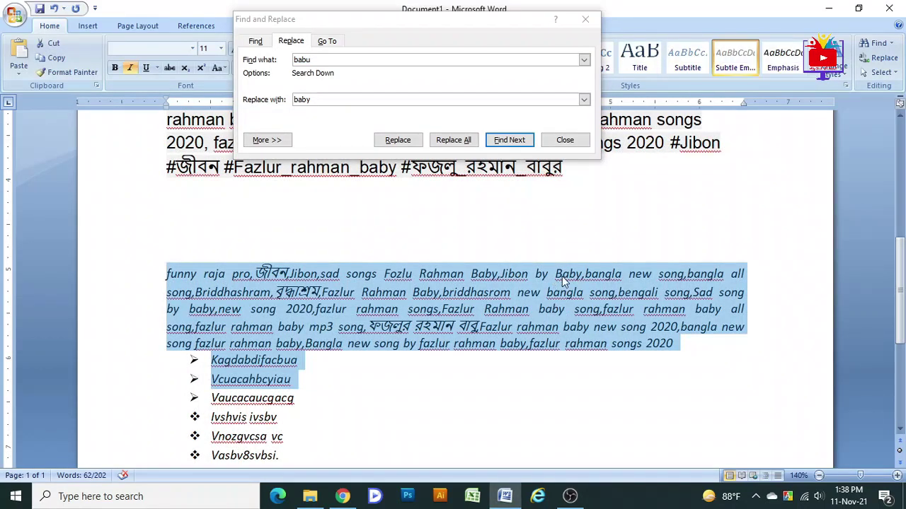
left_click(562, 276)
left_click_drag(555, 274, 574, 275)
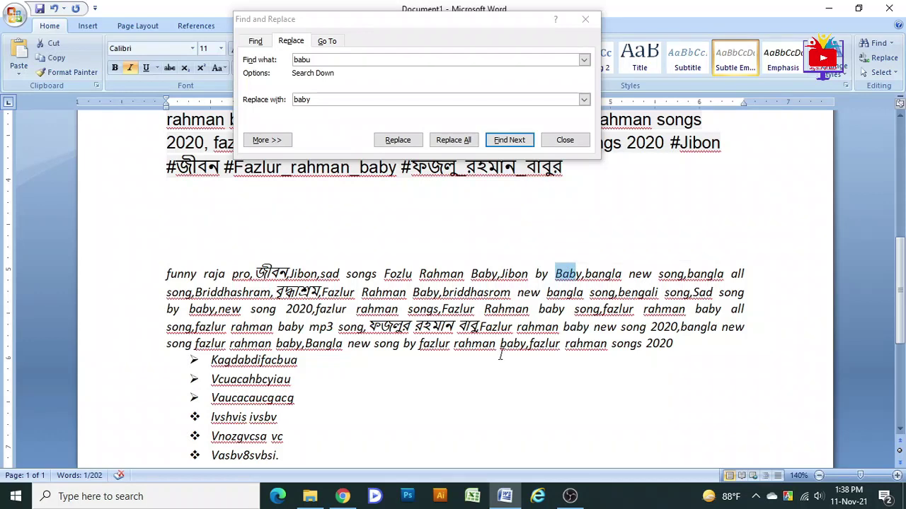
left_click_drag(507, 344, 521, 344)
left_click_drag(414, 293, 440, 293)
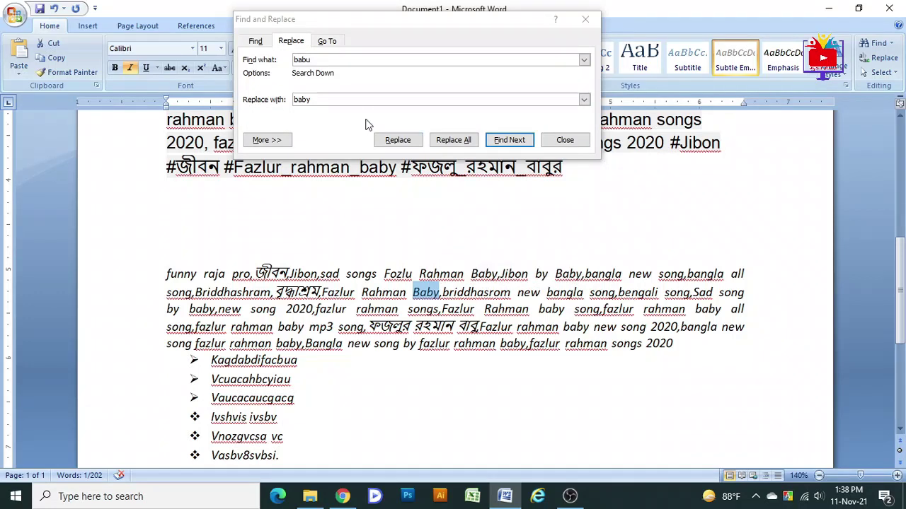
Close Find and Replace, then practise selecting text by dragging and with Ctrl+A
left_click(565, 139)
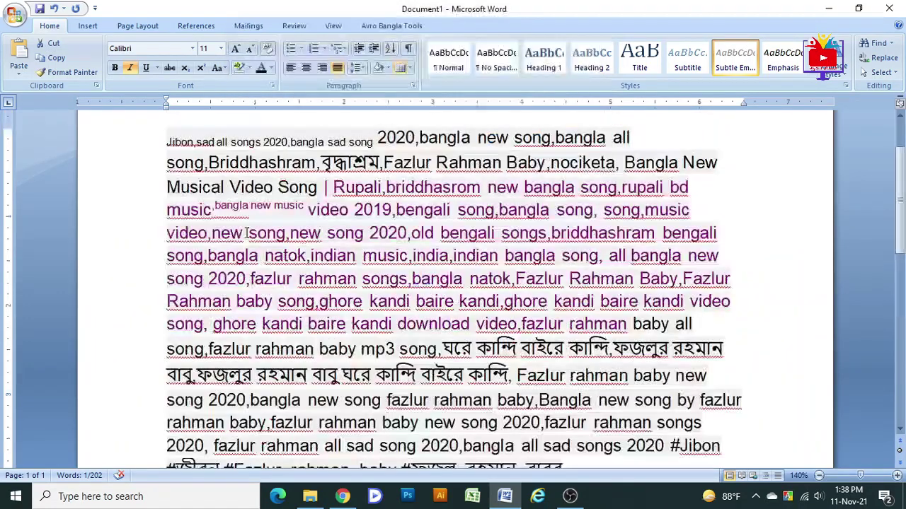
left_click_drag(161, 150, 324, 424)
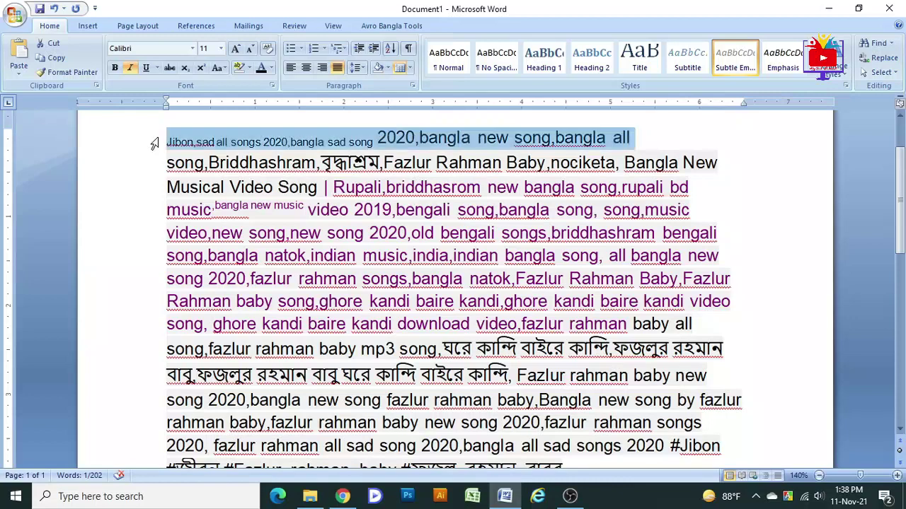
mouse_move(167, 141)
left_mouse_down()
mouse_move(599, 295)
mouse_move(640, 421)
left_mouse_up()
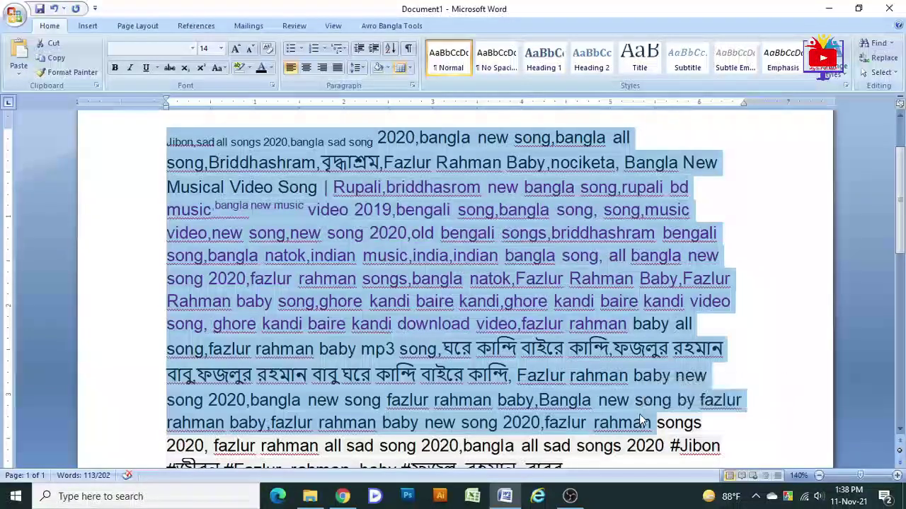
key("ctrl+a")
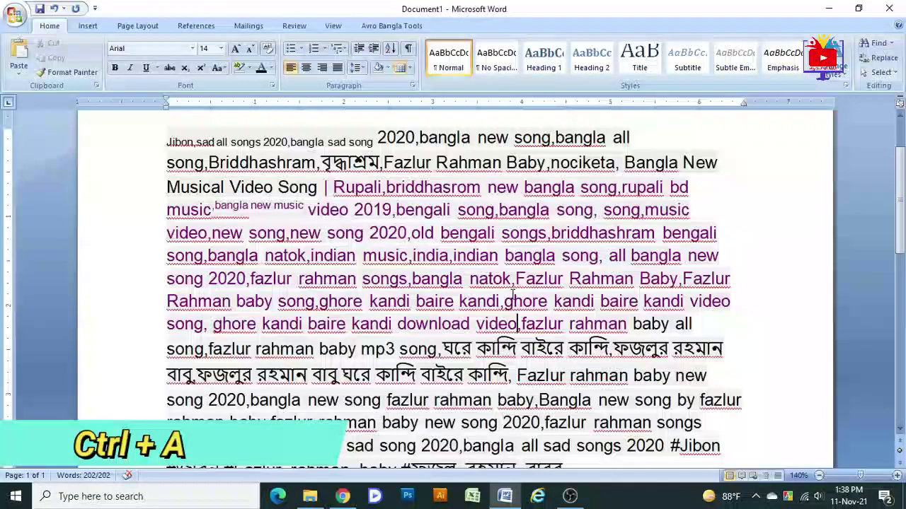
left_click(339, 210)
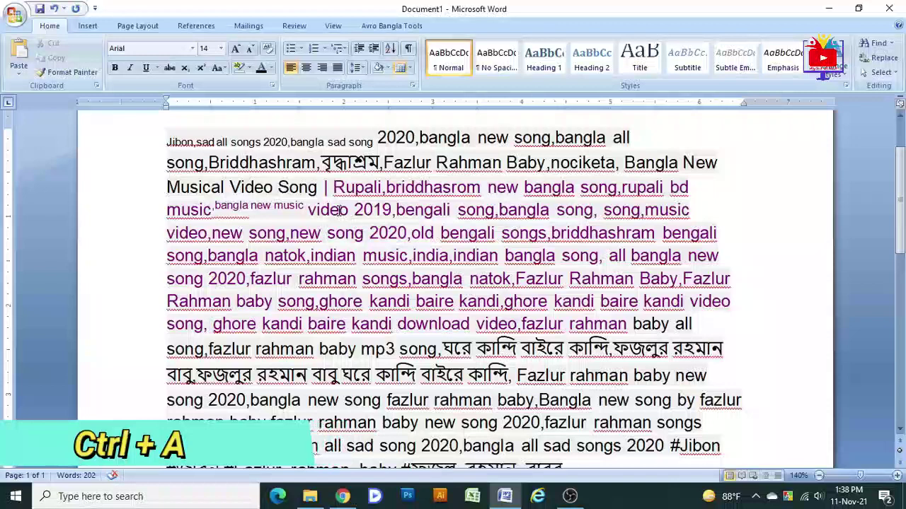
key("ctrl+a")
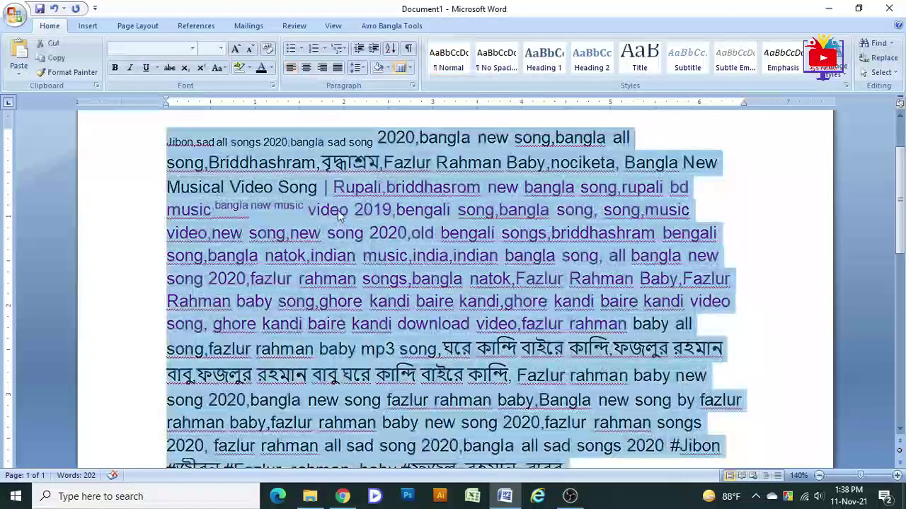
left_click(378, 210)
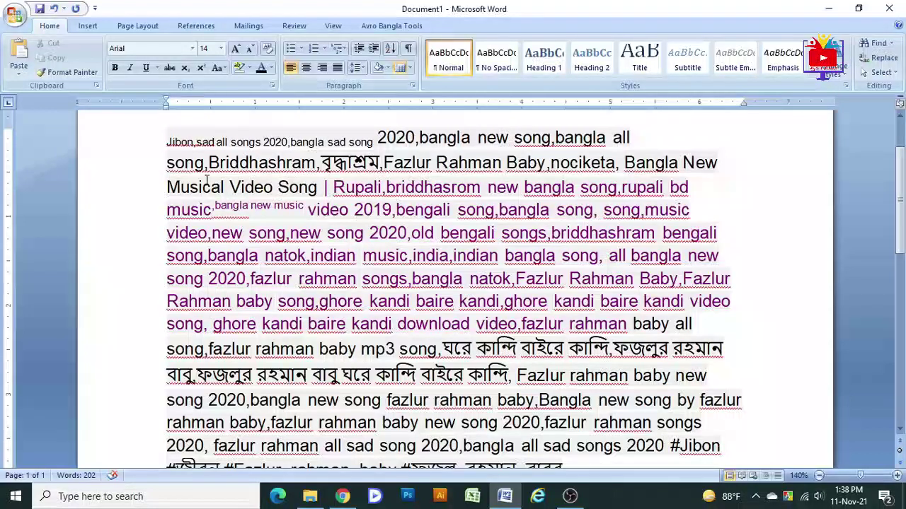
Select from the first line down to the line ending 'all sad songs 2020' using Shift keys
left_click(169, 141)
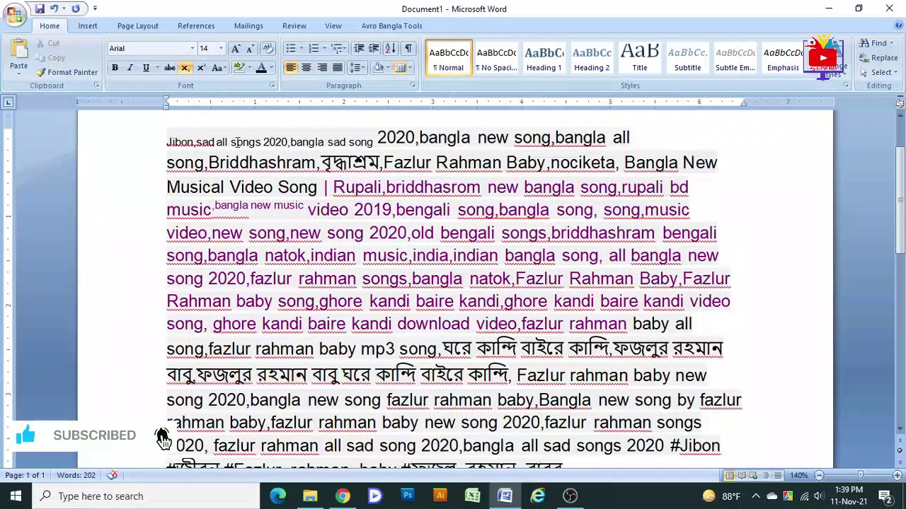
key("shift+End")
key("shift+Down")
key("shift+Down")
key("shift+Down")
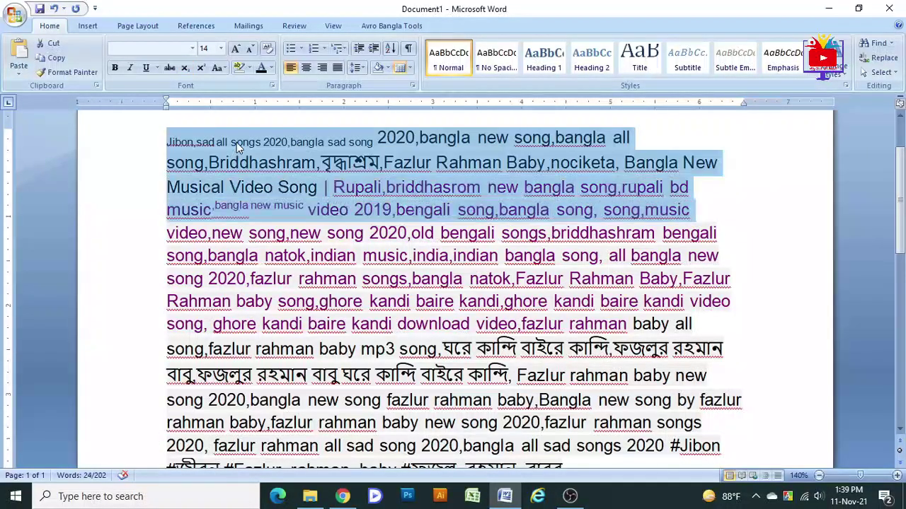
key("shift+Down")
key("shift+Down")
key("shift+Down")
key("shift+Down")
key("shift+Down")
key("shift+Down")
key("shift+Down")
key("shift+Down")
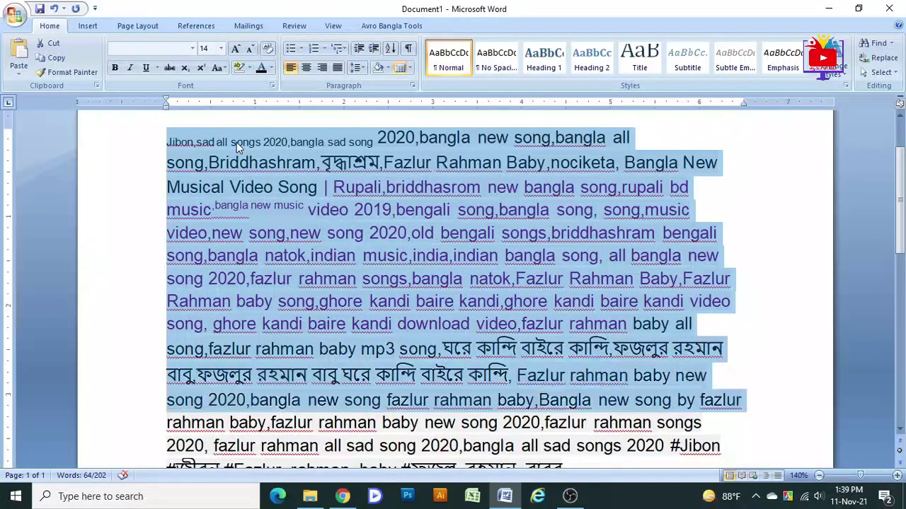
key("shift+Down")
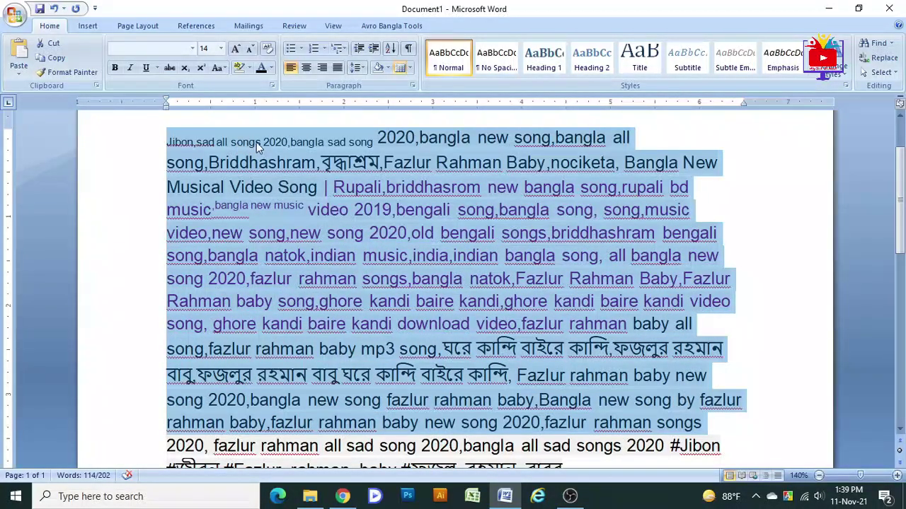
scroll(318, 207, "down", 2)
scroll(319, 208, "down", 1)
key("shift+Right")
key("shift+Right")
key("shift+Right")
key("shift+Right")
key("shift+Right")
key("shift+Right")
key("shift+Right")
key("shift+Right")
key("shift+Right")
key("shift+Right")
key("shift+Right")
key("shift+Right")
key("shift+Right")
key("shift+Right")
key("shift+Right")
key("shift+Right")
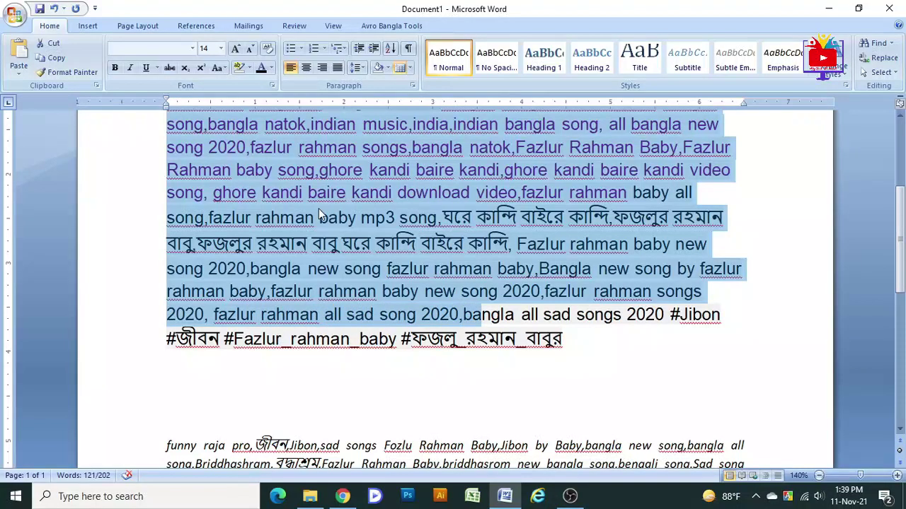
key("shift+Right")
key("shift+Right")
key("shift+Right")
key("shift+Right")
key("shift+Right")
key("shift+Right")
key("shift+Right")
key("shift+Right")
key("shift+Right")
key("shift+Right")
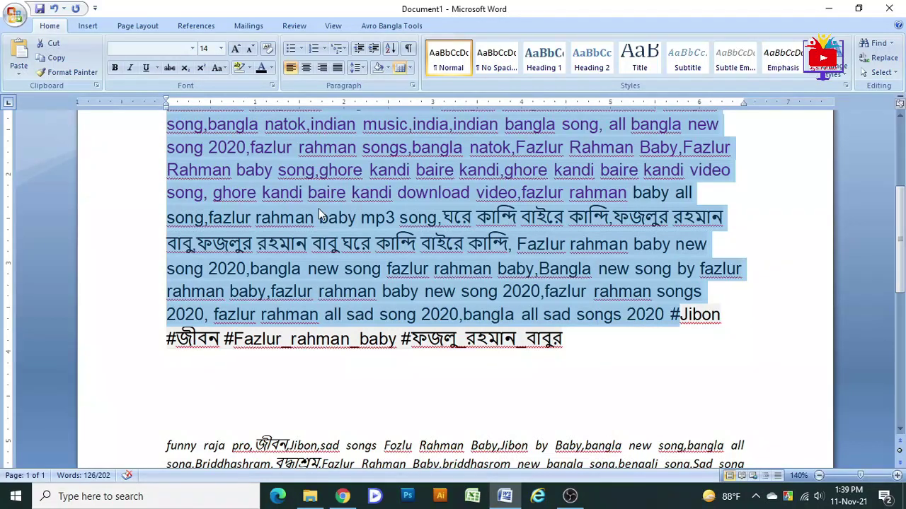
Select the opening block of keyword text and delete it
left_click(319, 209)
scroll(319, 208, "up", 3)
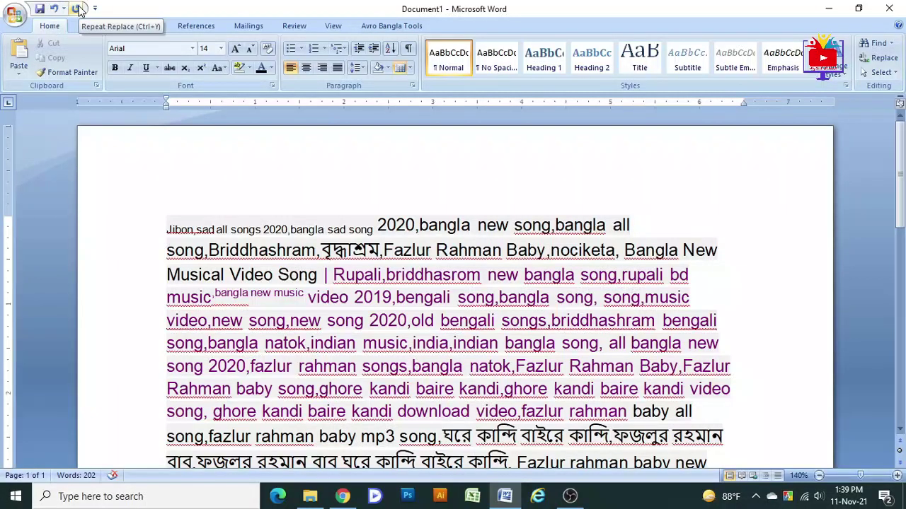
mouse_move(163, 228)
left_mouse_down()
mouse_move(684, 454)
mouse_move(649, 375)
left_mouse_up()
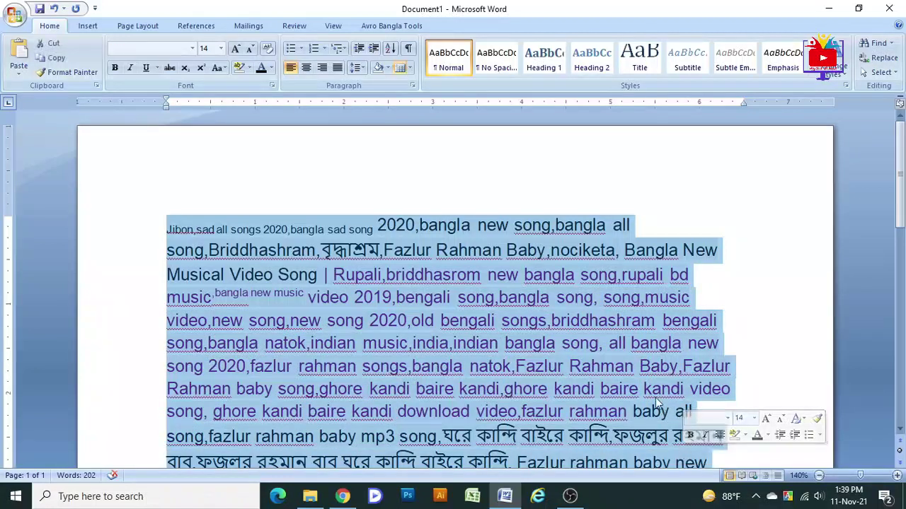
key("Delete")
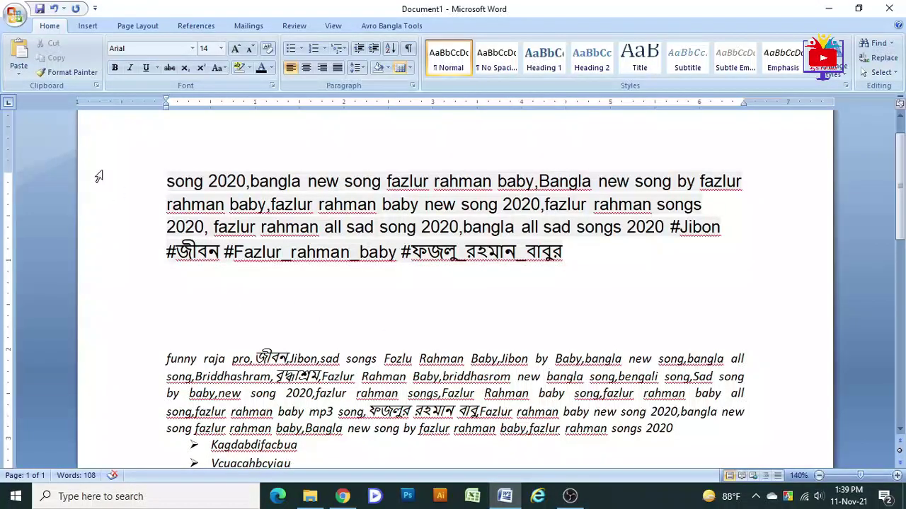
Undo and redo the deletion with toolbar buttons and Ctrl+Z/Ctrl+Y, leaving the text deleted
left_click(54, 9)
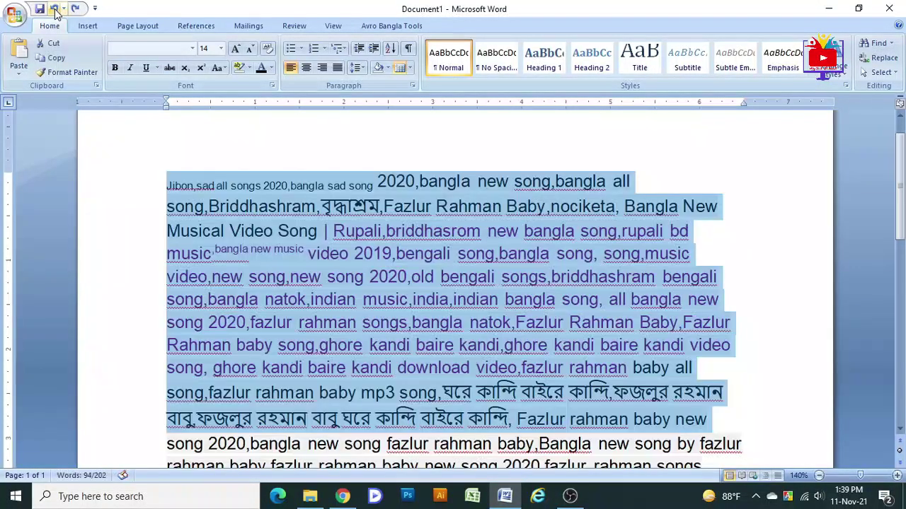
left_click(76, 8)
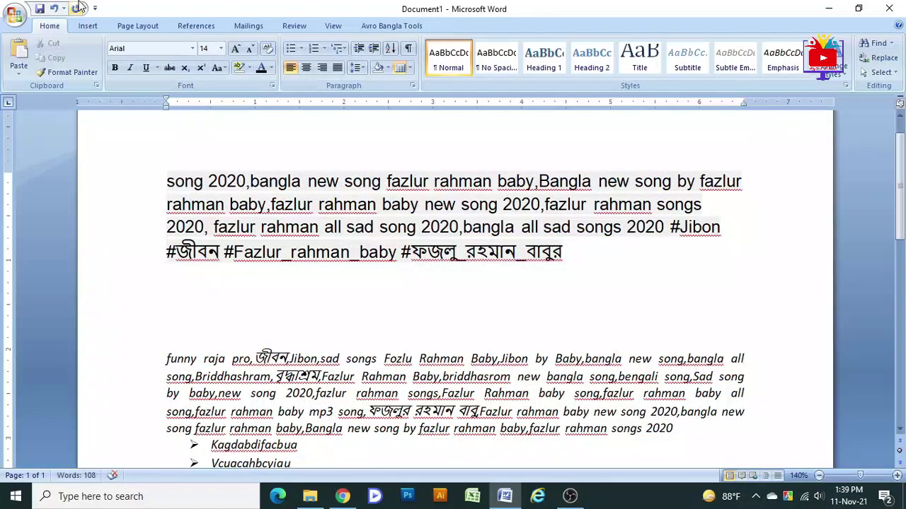
left_click(54, 9)
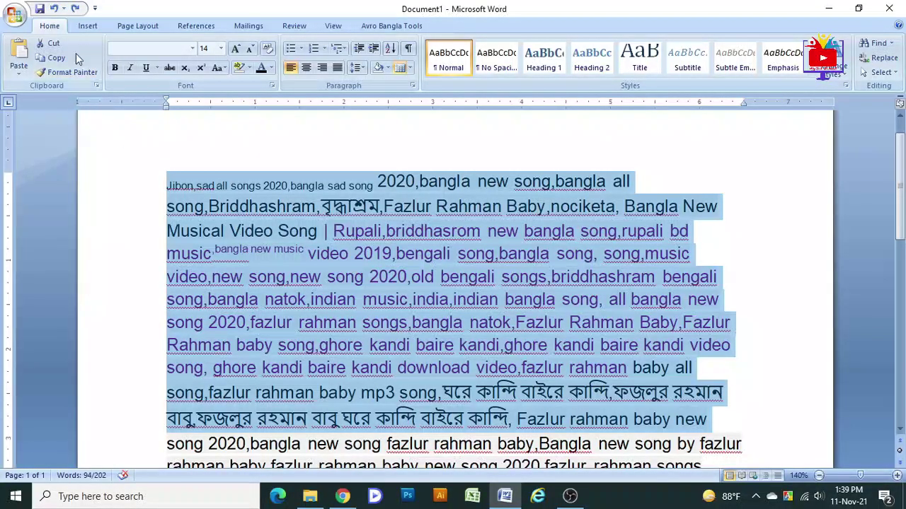
key("Delete")
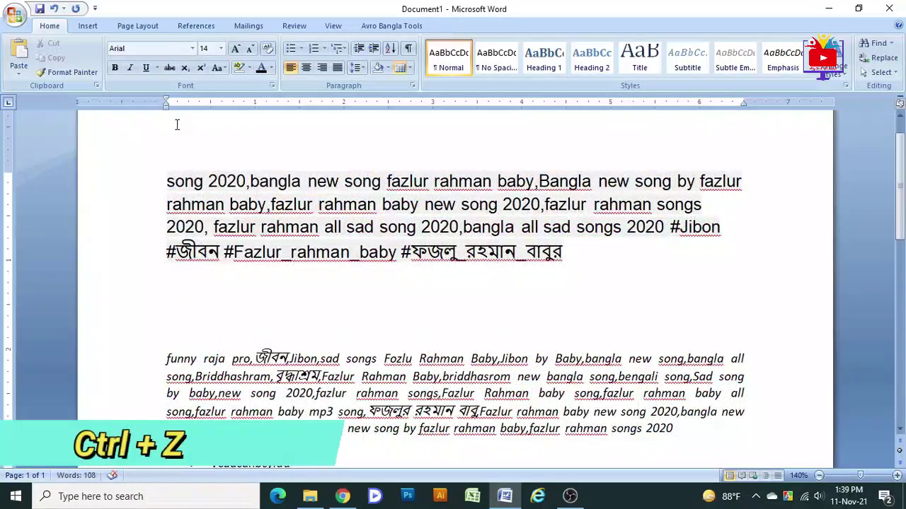
key("ctrl+z")
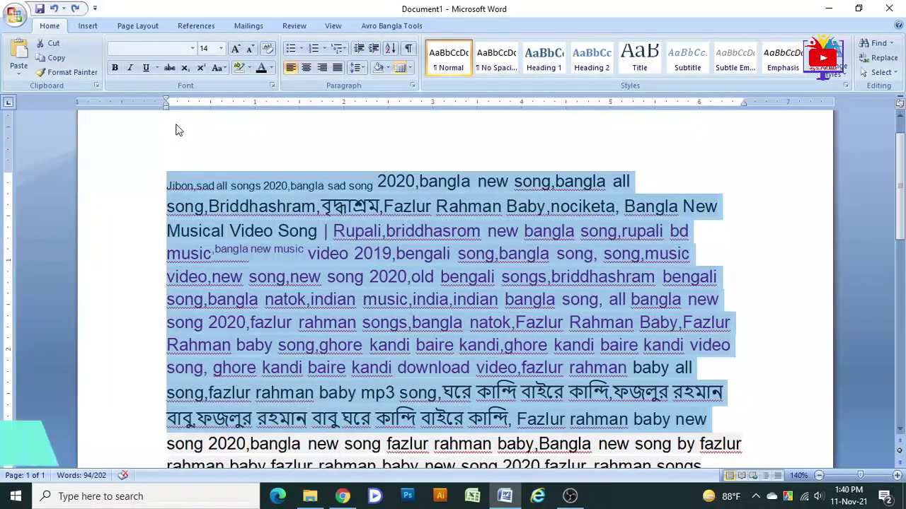
key("ctrl+y")
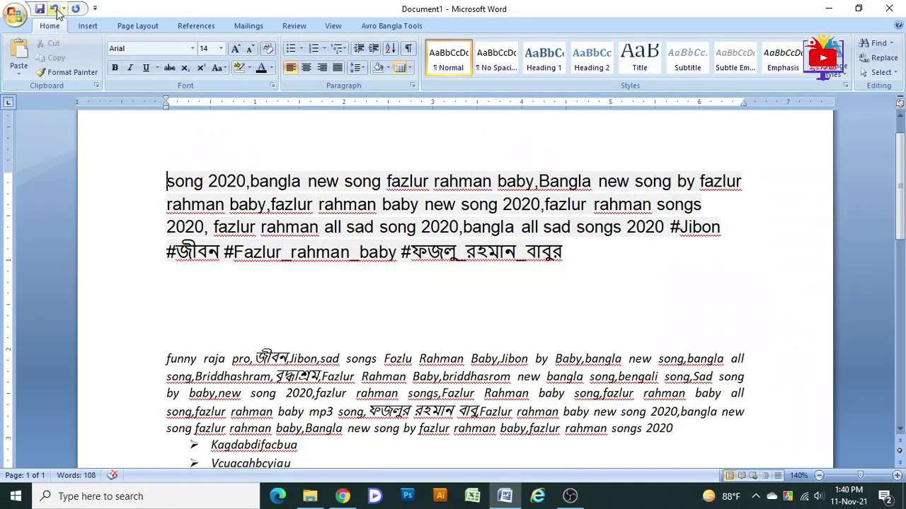
Open the Office menu and display the Print submenu via Save As
left_click(15, 17)
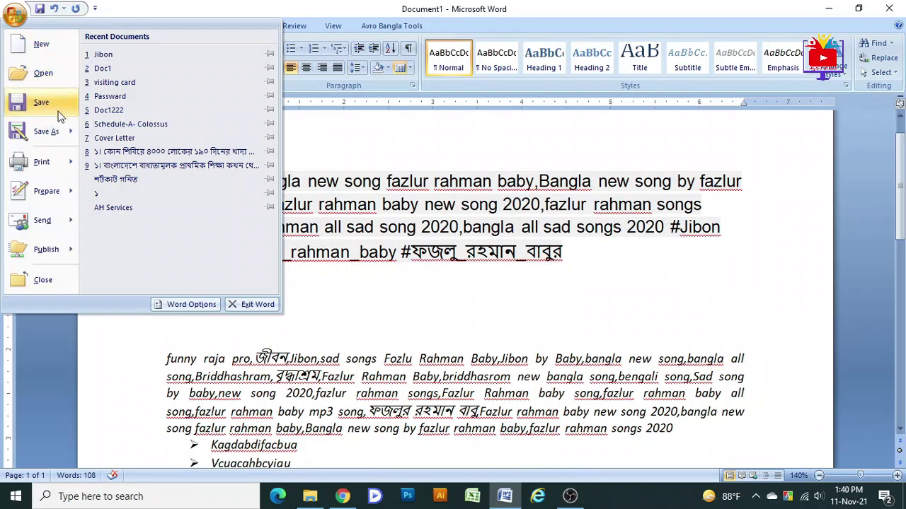
mouse_move(46, 133)
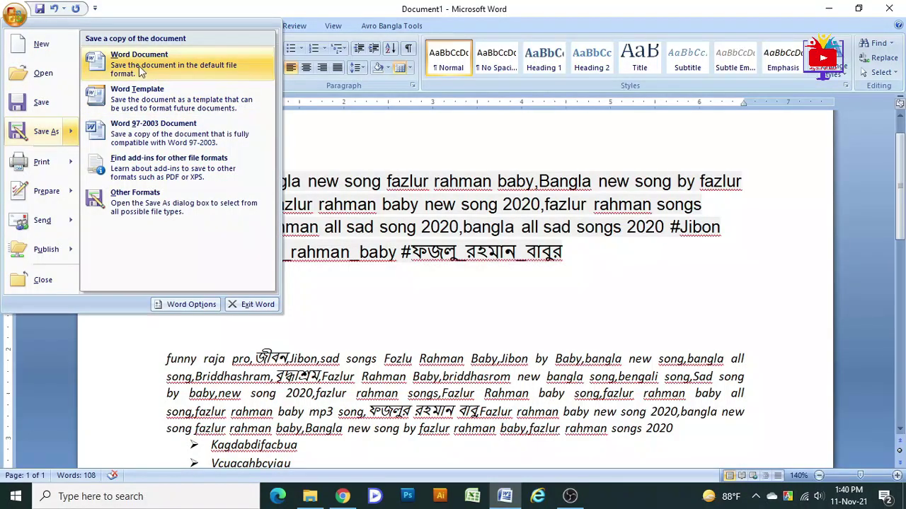
mouse_move(25, 166)
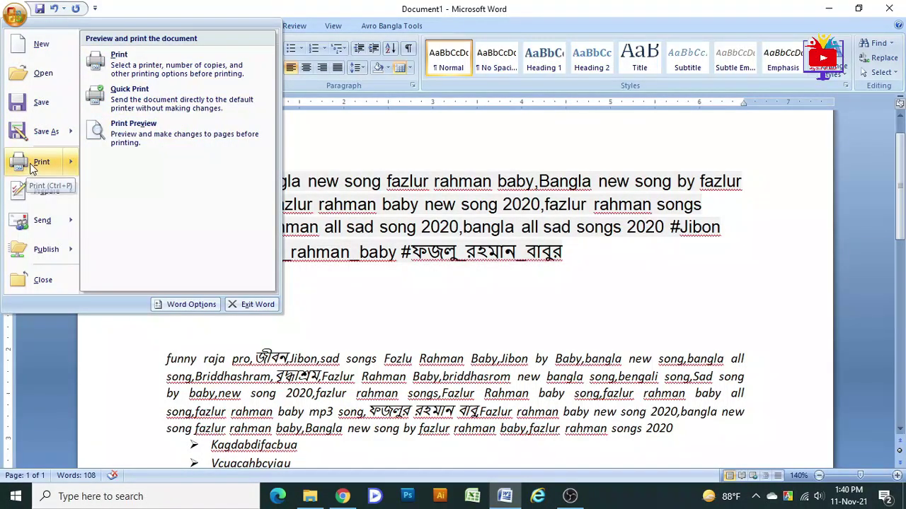
View the page in Print Preview at 100% zoom, close it, and reopen the Office menu
left_click(114, 144)
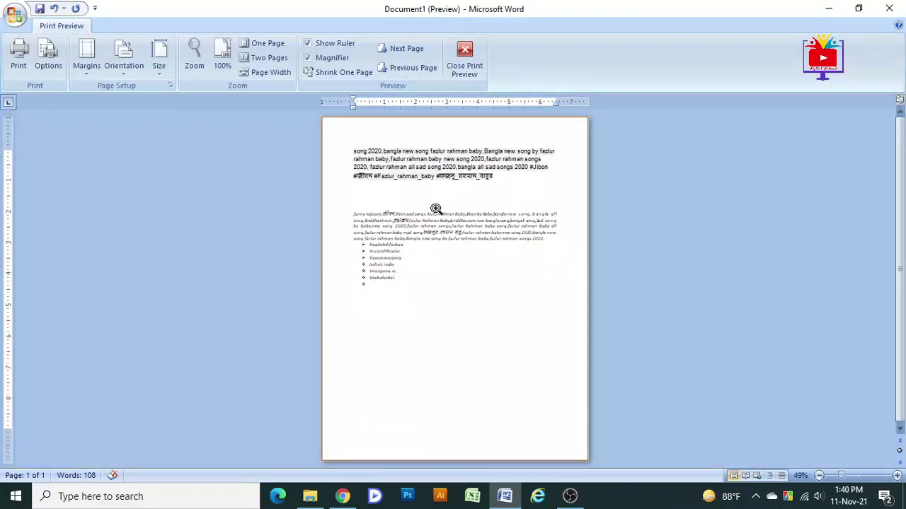
left_click(471, 233)
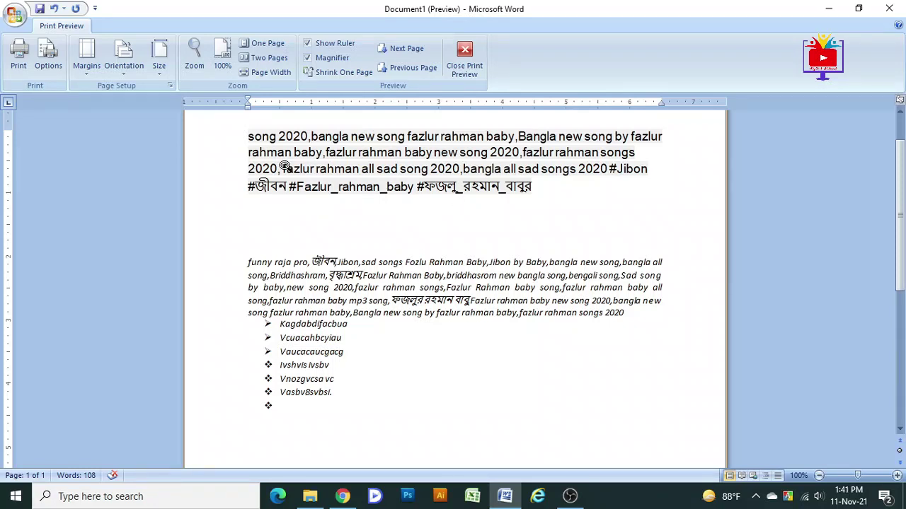
left_click(481, 73)
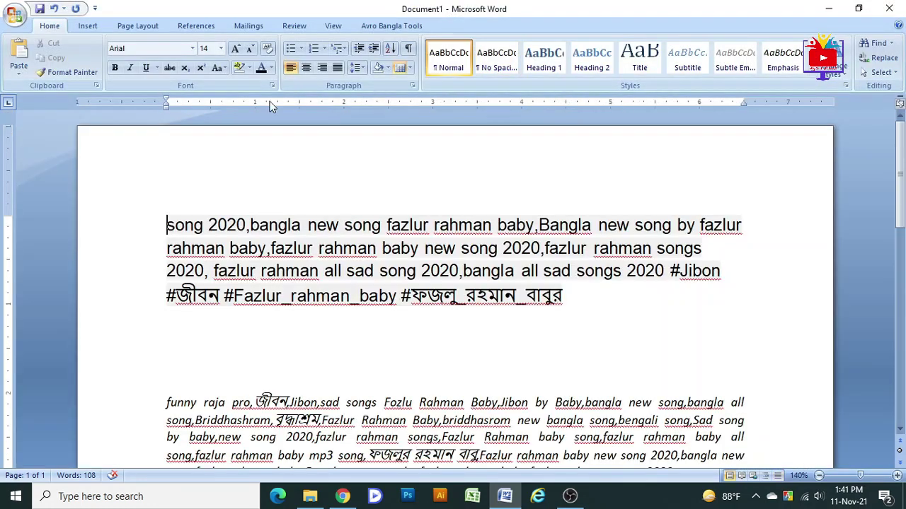
left_click(14, 15)
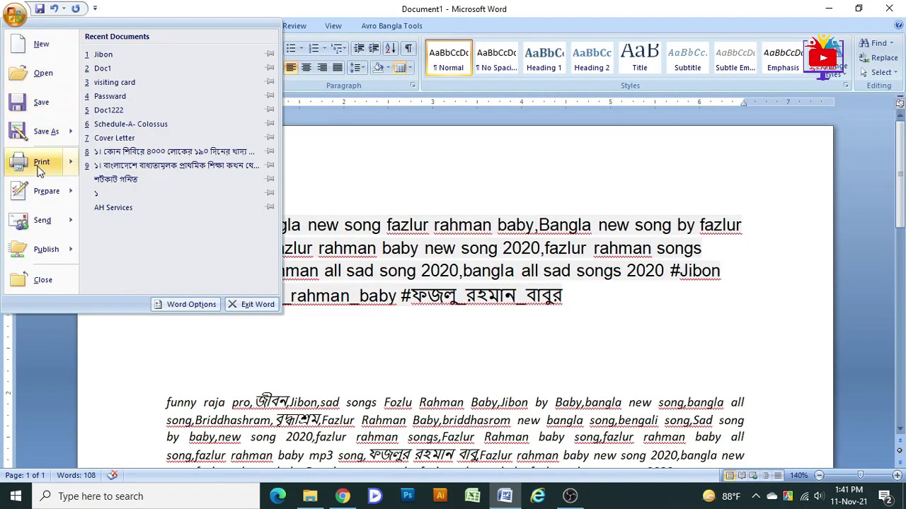
Browse the Print, Prepare and Publish options in the Office menu, then close it
mouse_move(42, 164)
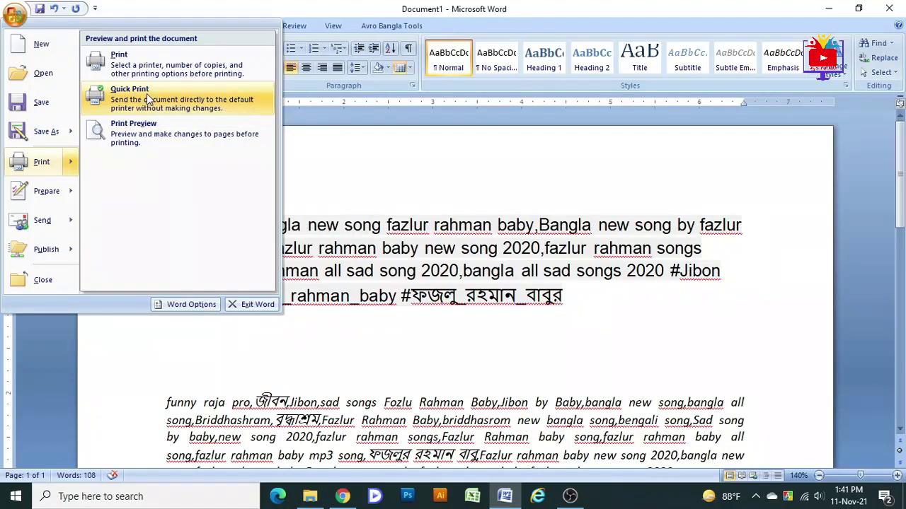
left_click(47, 191)
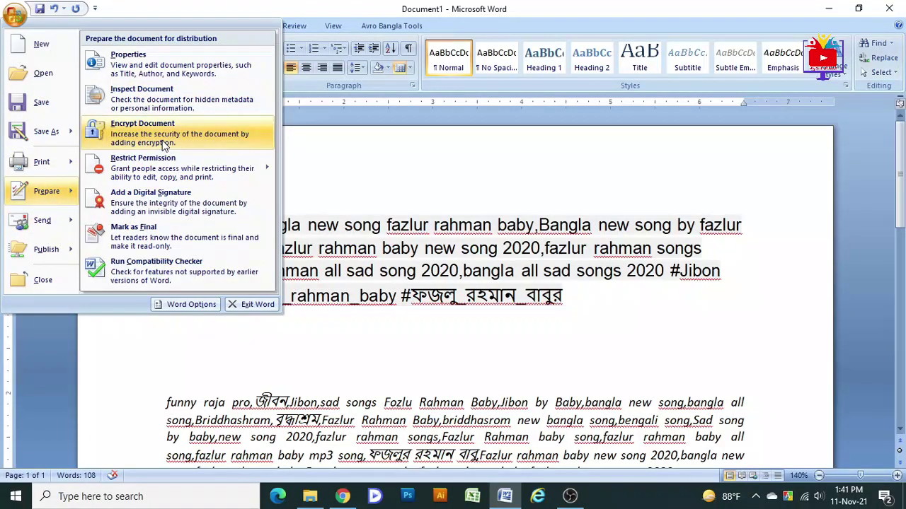
mouse_move(44, 252)
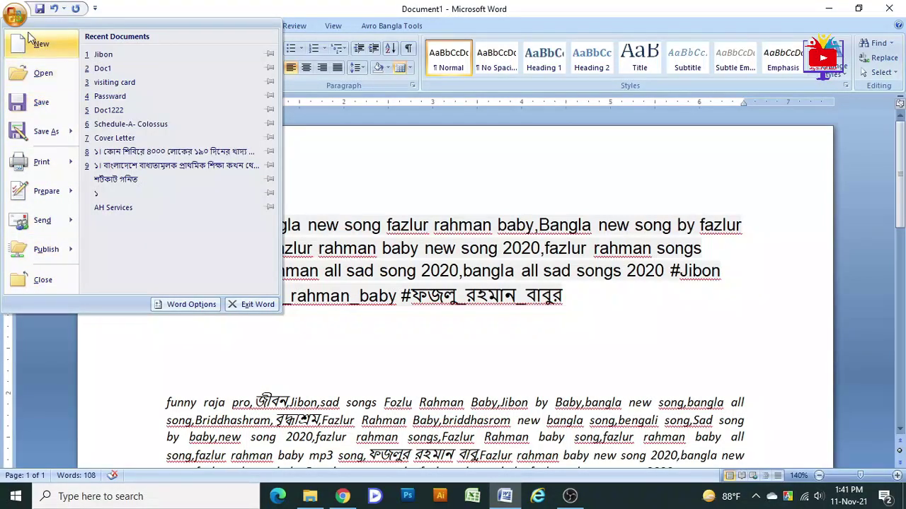
left_click(194, 7)
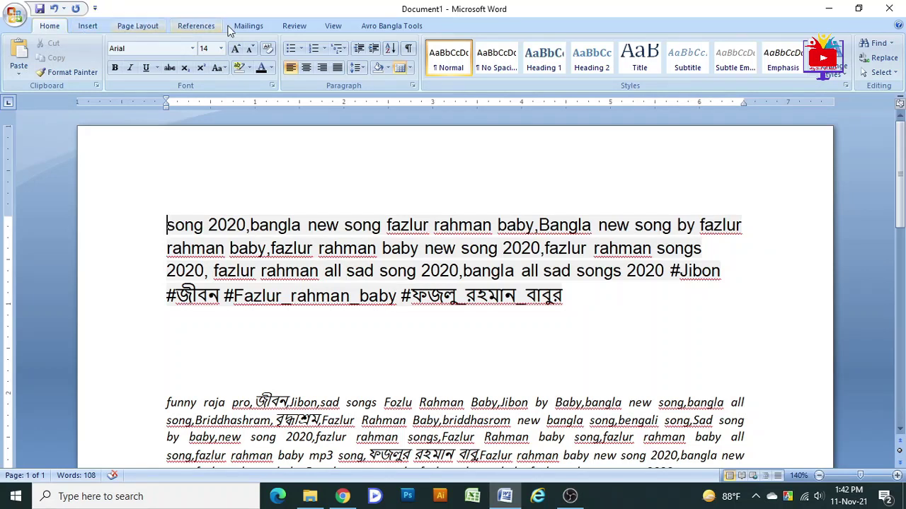
Add Print Preview to the Quick Access Toolbar and use it to preview the page
left_click(95, 9)
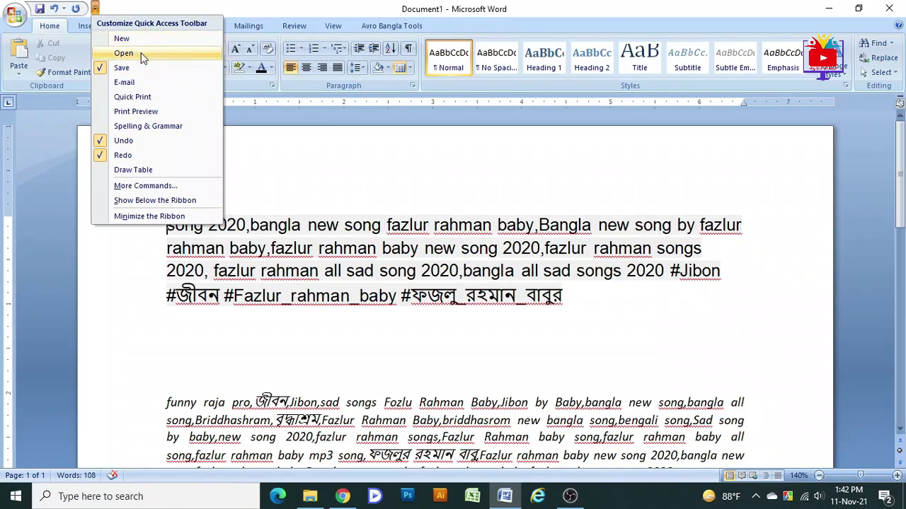
left_click(108, 113)
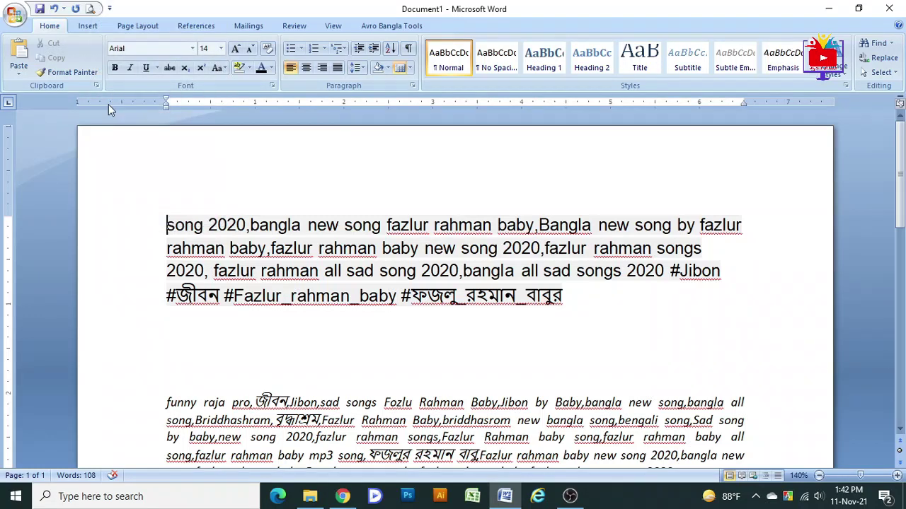
left_click(90, 9)
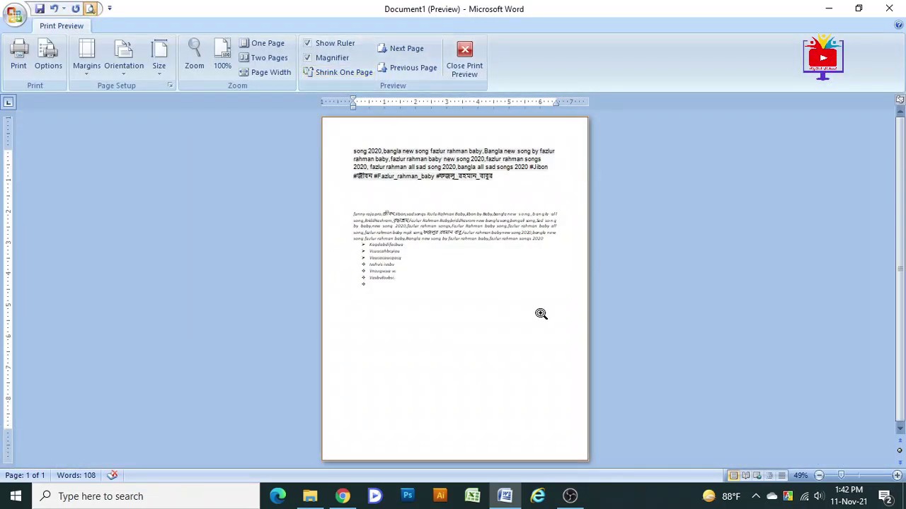
left_click(464, 65)
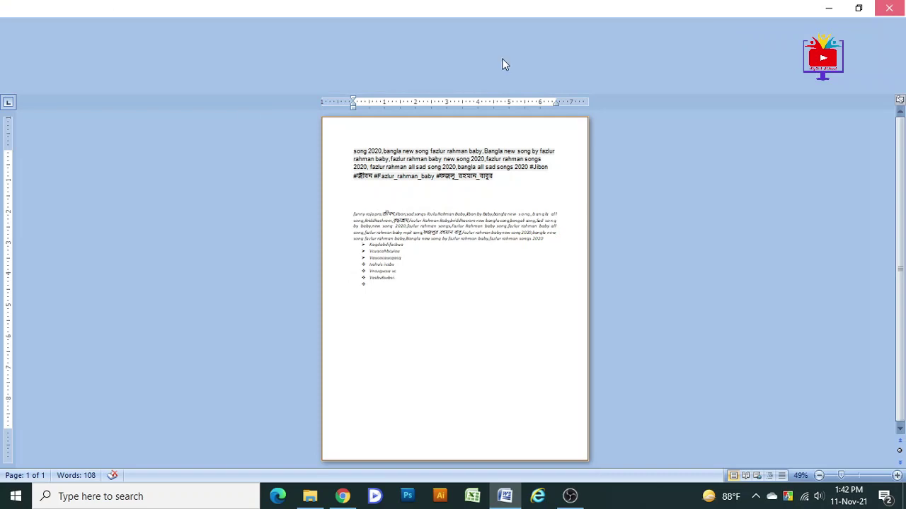
left_click(109, 8)
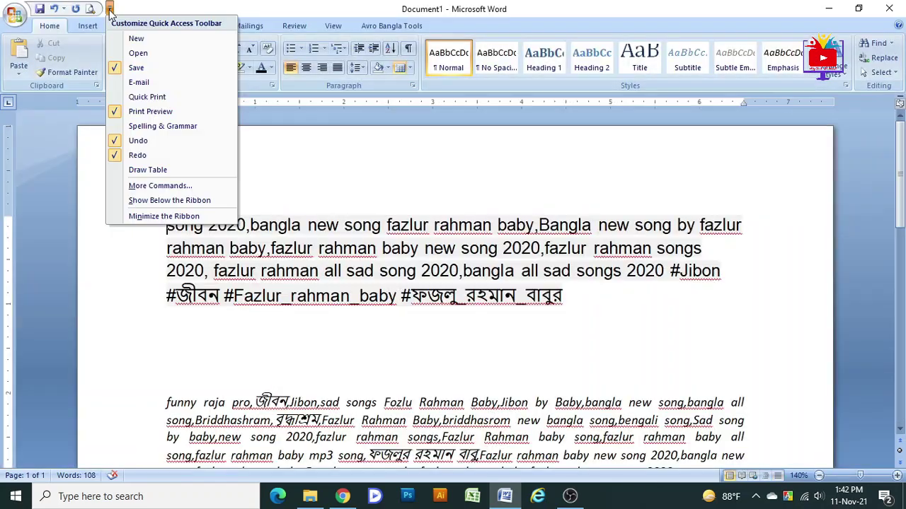
Minimize the ribbon, restore it, and browse the Page Layout and Home tabs
left_click(164, 217)
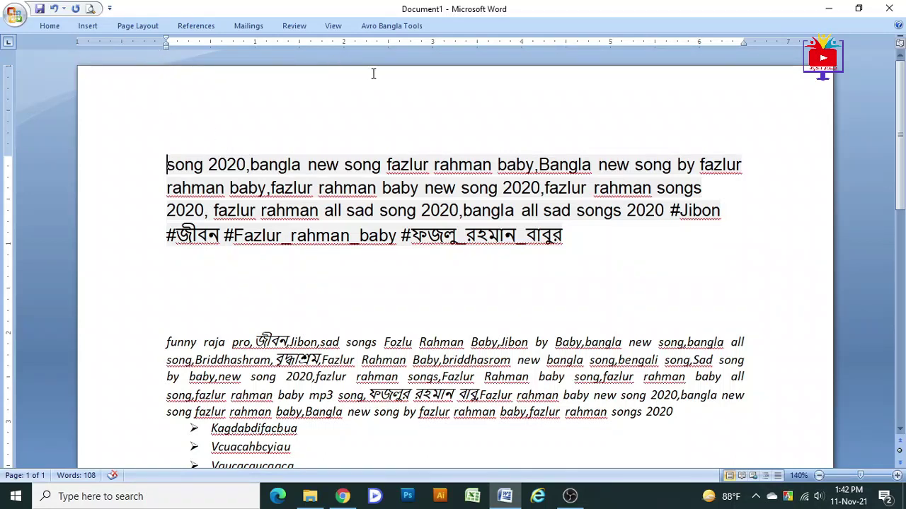
left_click(110, 9)
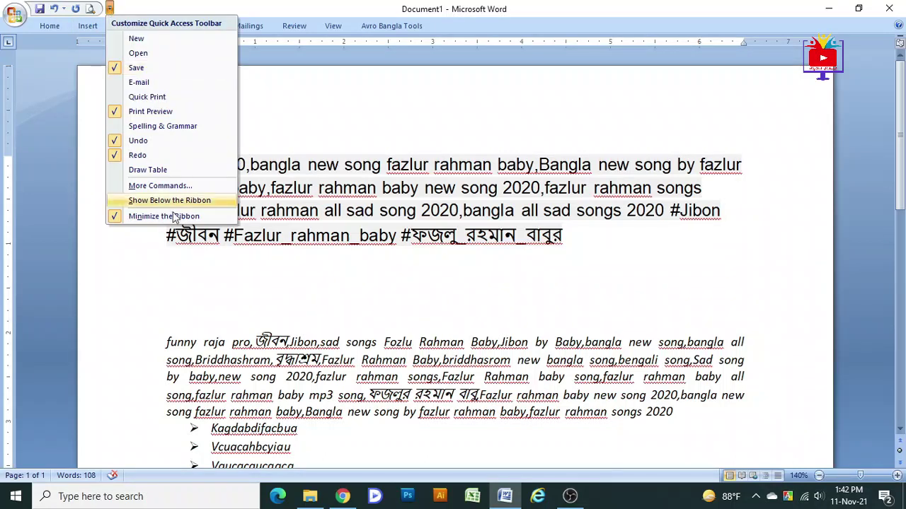
left_click(117, 215)
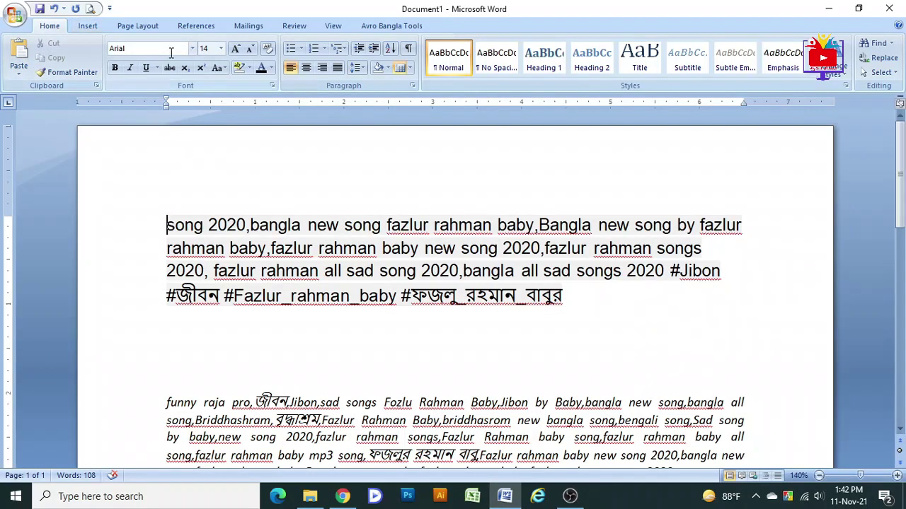
scroll(126, 28, "down", 1)
left_click(127, 27)
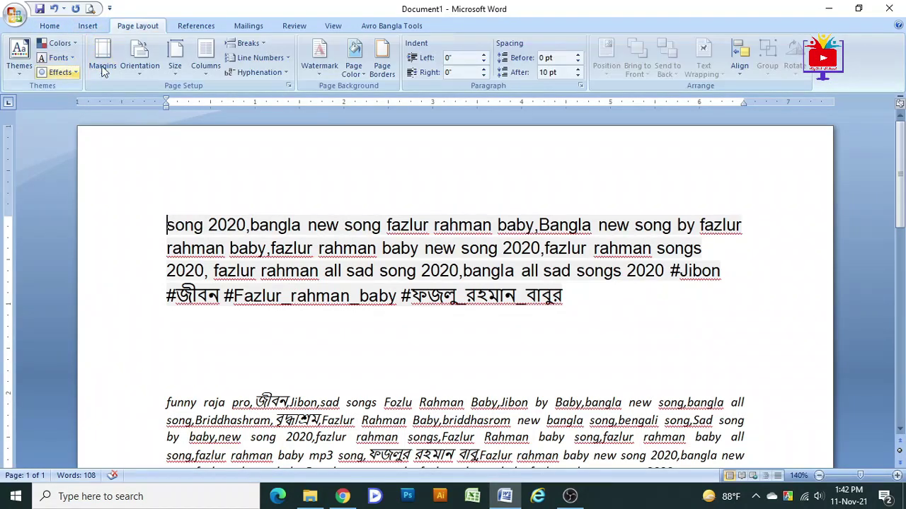
left_click(50, 27)
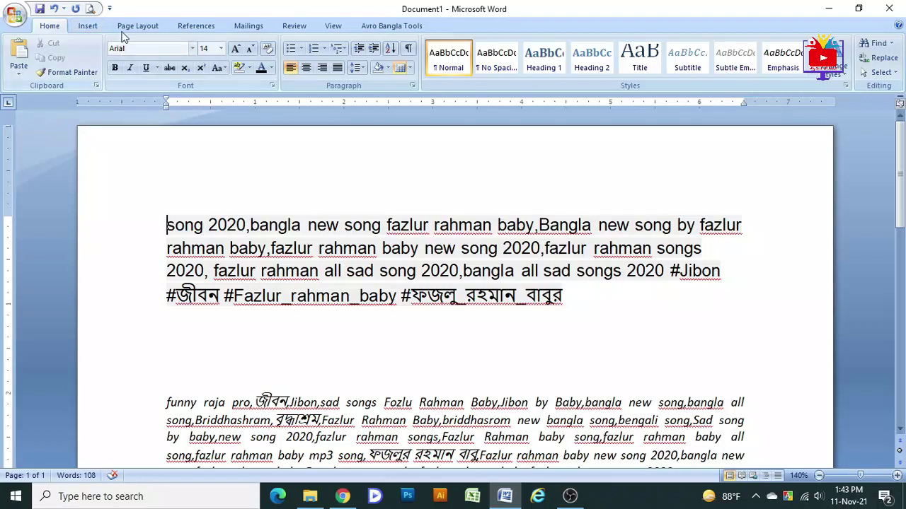
Minimize the ribbon again and temporarily show the Home, Insert and Page Layout tabs
left_click(110, 9)
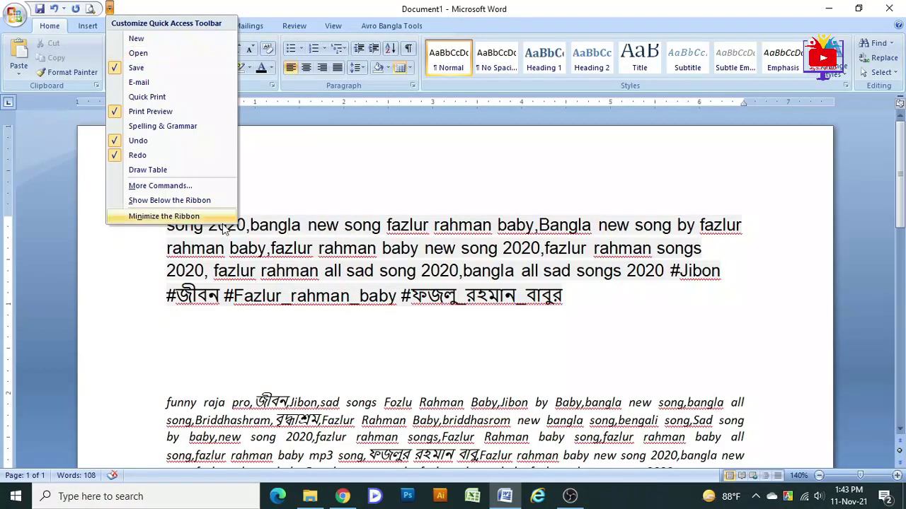
left_click(157, 219)
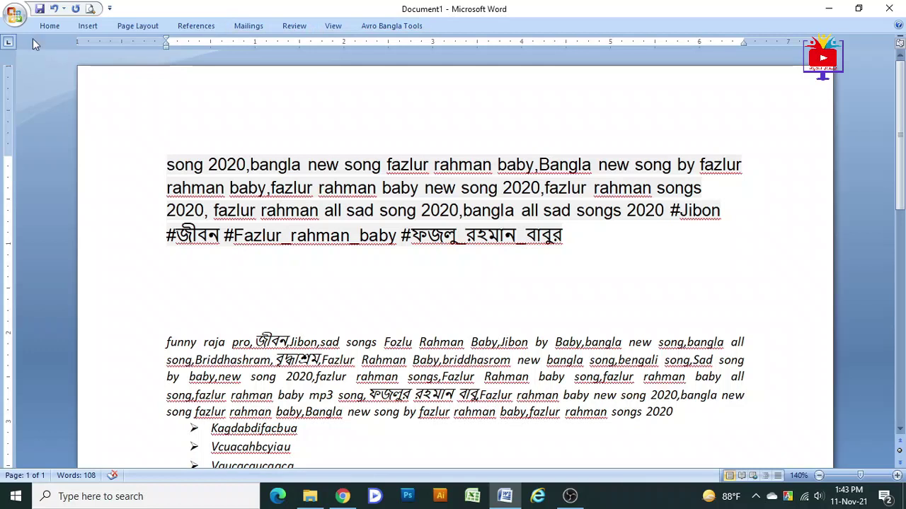
left_click(49, 30)
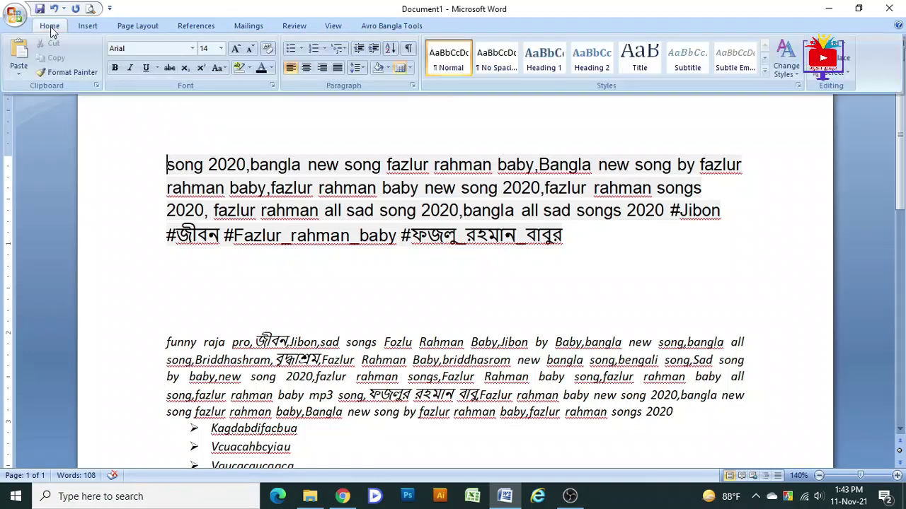
left_click(87, 27)
left_click(136, 27)
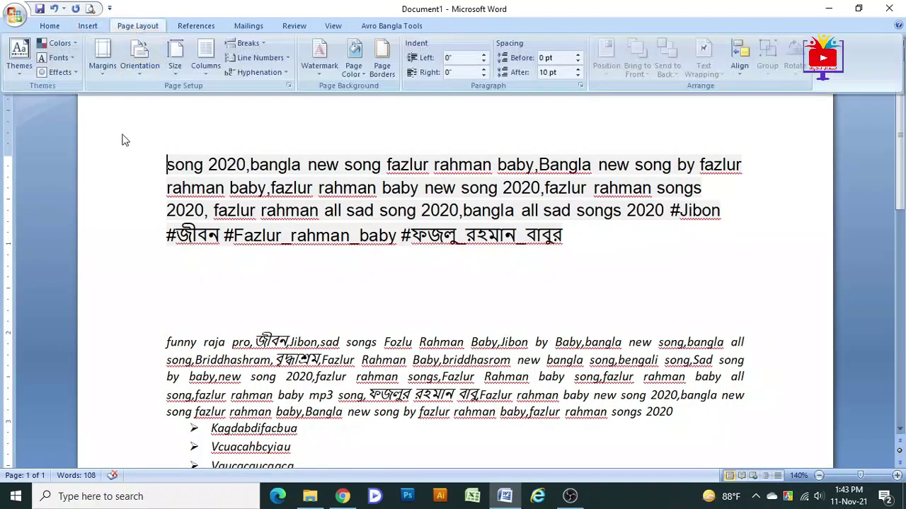
left_click(118, 141)
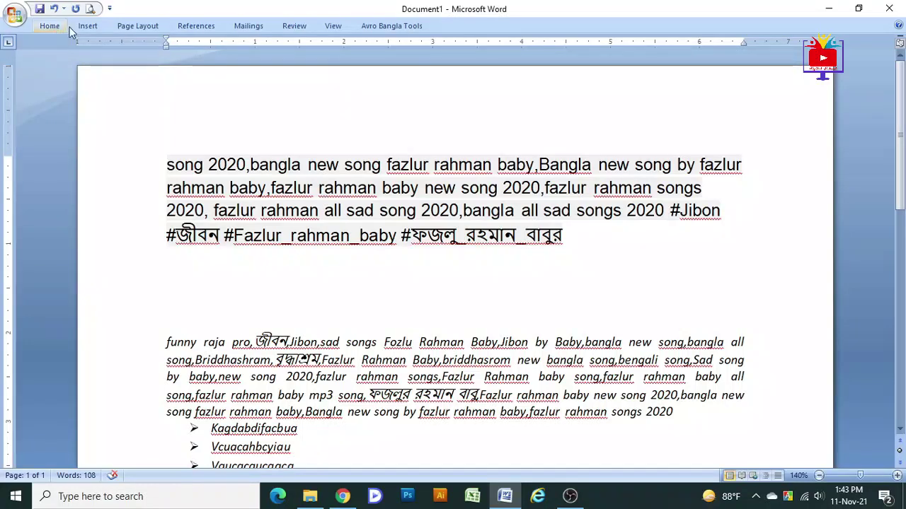
Uncheck Minimize the Ribbon so it stays expanded, then view the Insert and Home tabs
left_click(110, 9)
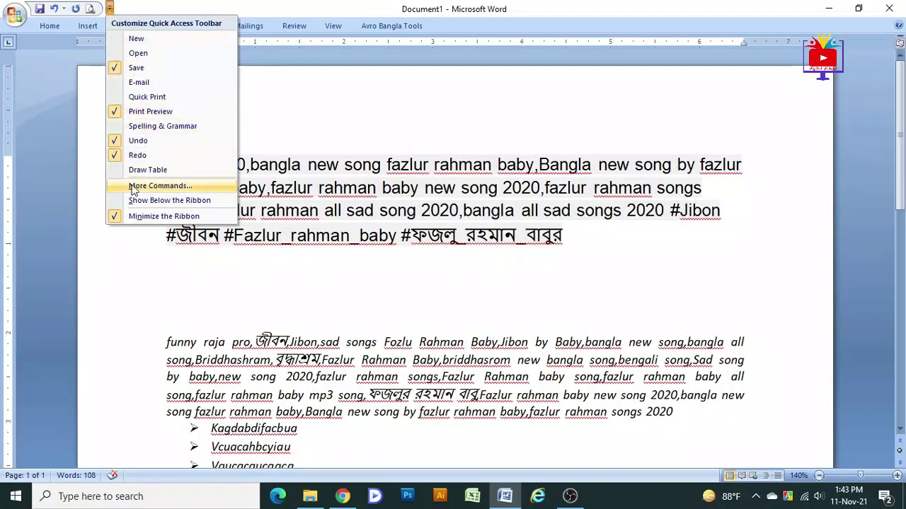
left_click(116, 218)
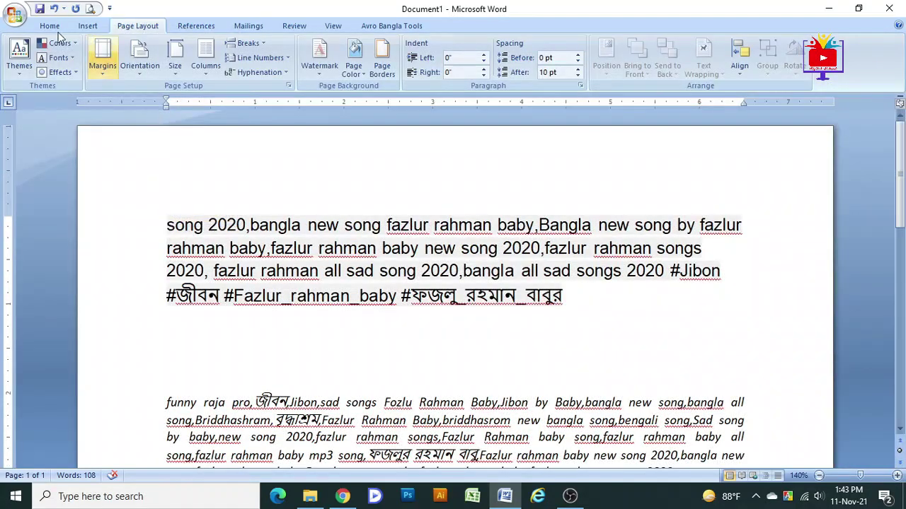
left_click(88, 25)
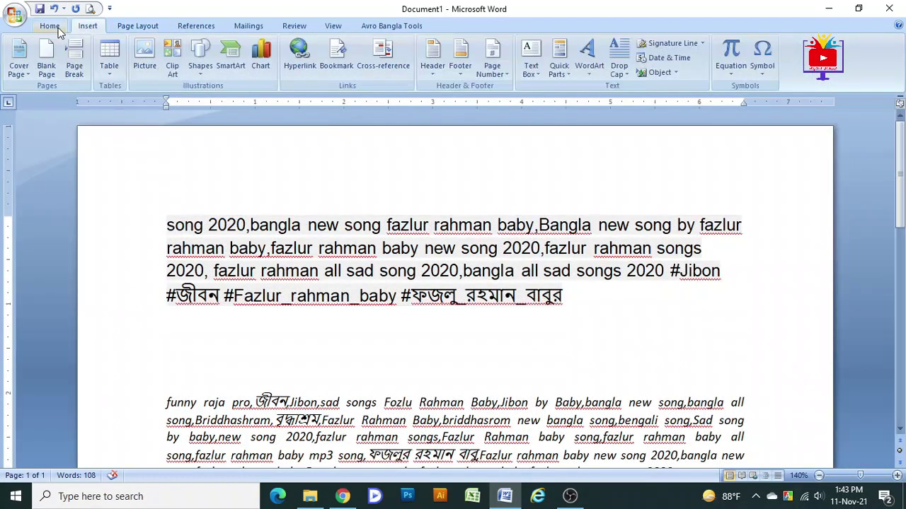
left_click(49, 25)
key("shift+End")
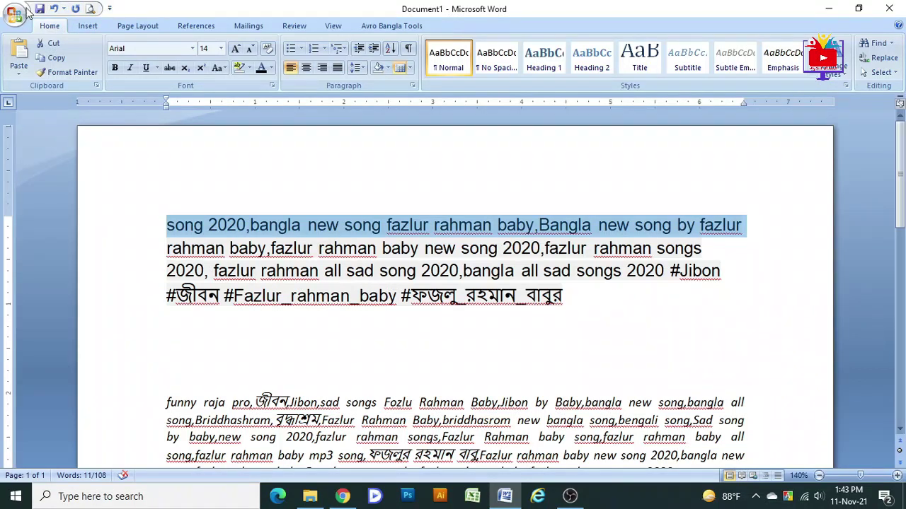
Move the Quick Access Toolbar below the ribbon, then return it above the ribbon
left_click(110, 8)
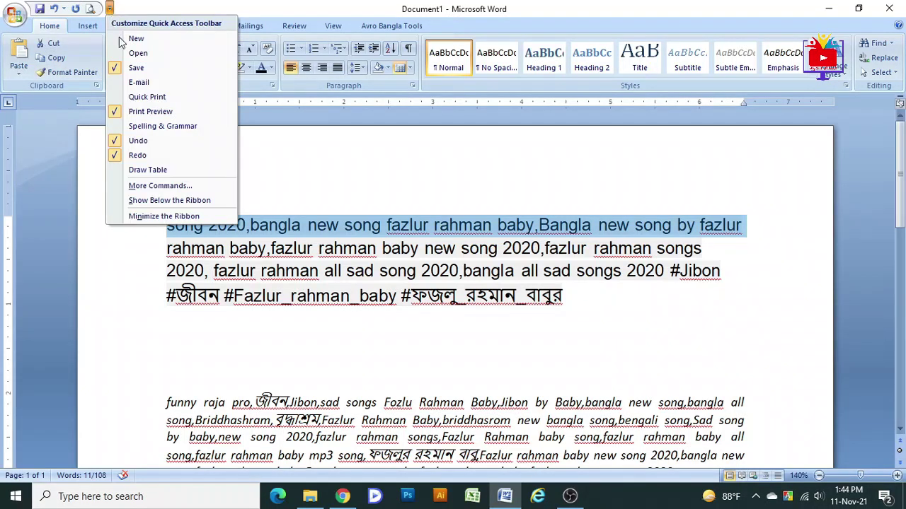
left_click(170, 203)
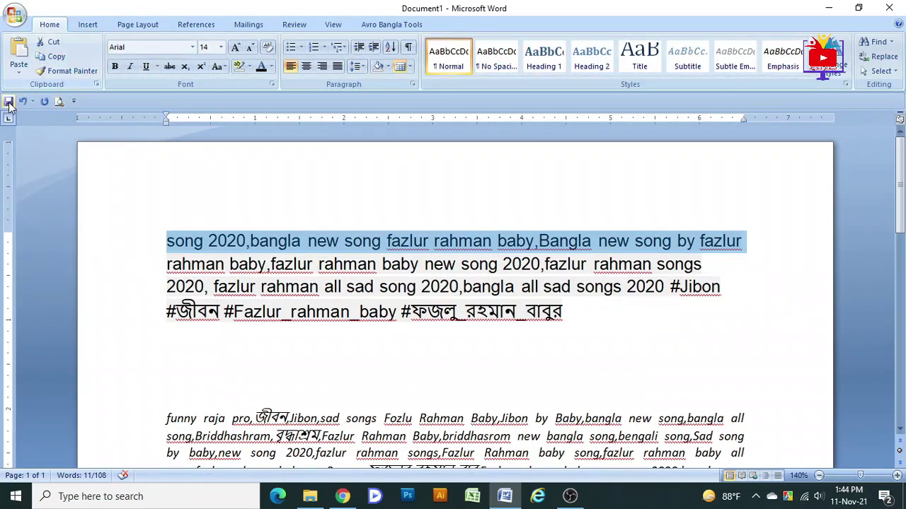
left_click(73, 102)
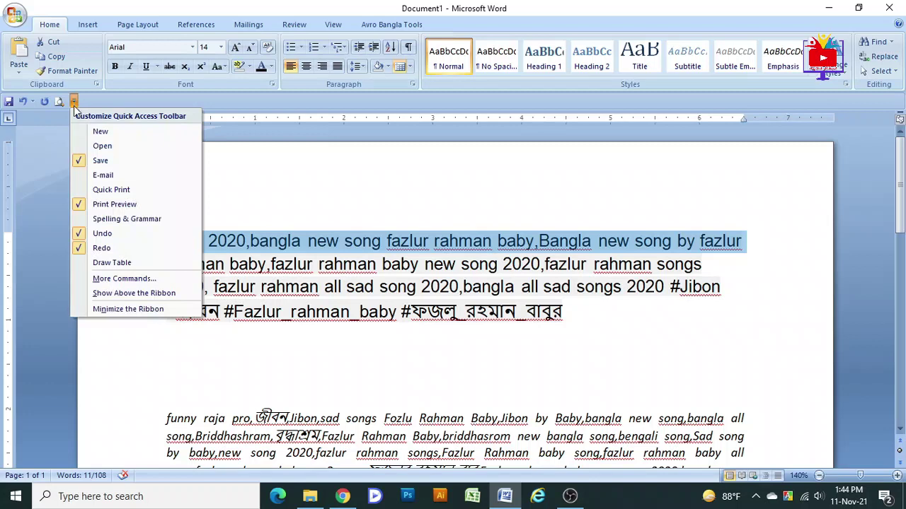
left_click(113, 294)
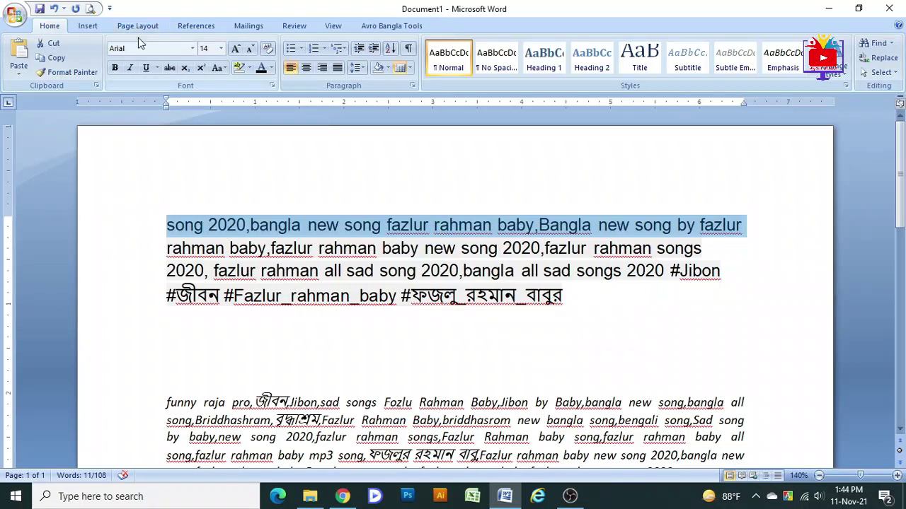
left_click(86, 27)
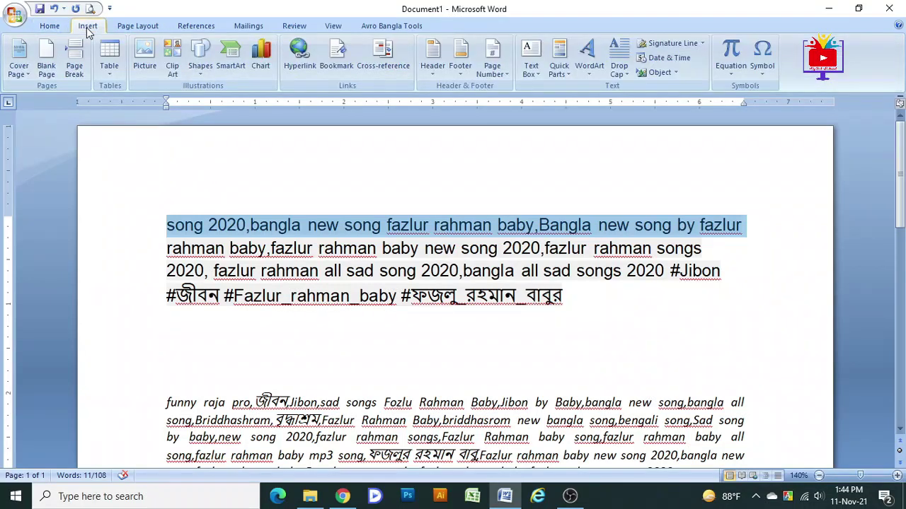
Insert the Annual cover page design at the front of the document
left_click(252, 189)
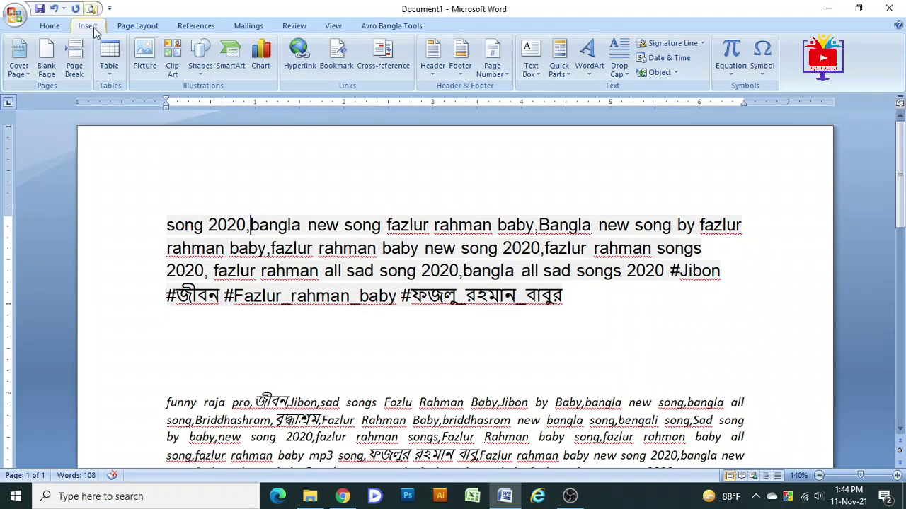
left_click(28, 73)
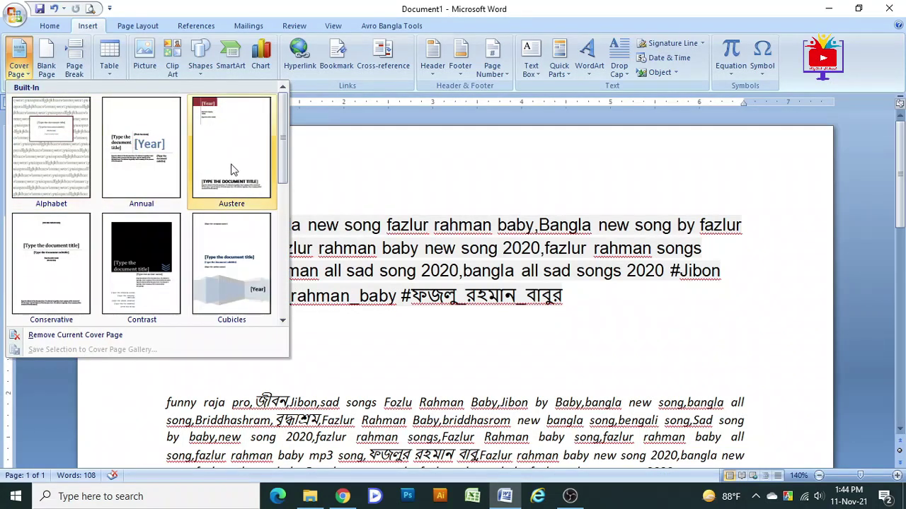
scroll(98, 277, "down", 3)
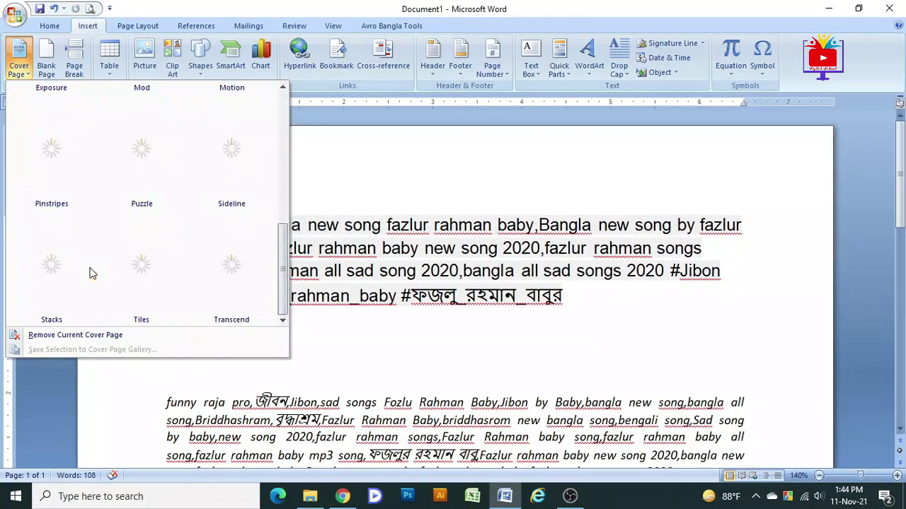
scroll(142, 156, "up", 3)
left_click(162, 150)
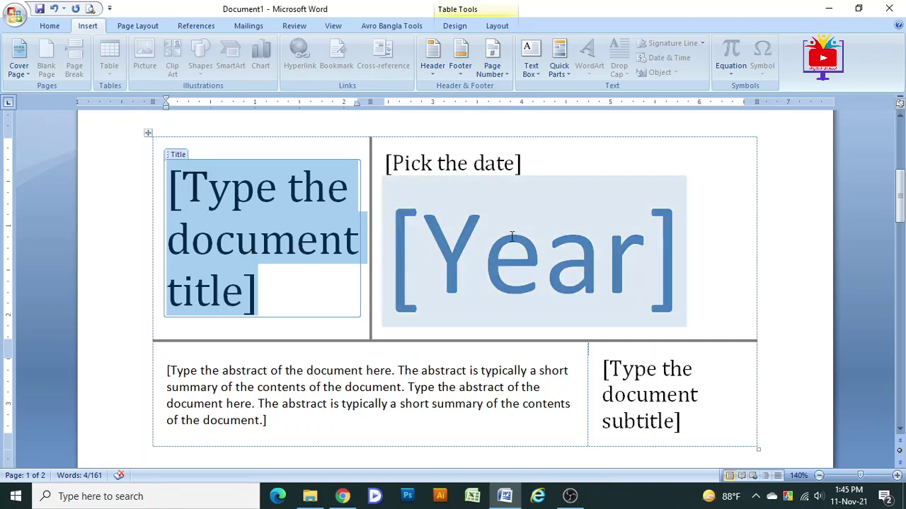
Add a page break after the cover page's Abstract placeholder to start a new page
scroll(521, 246, "down", 3)
scroll(259, 181, "down", 1)
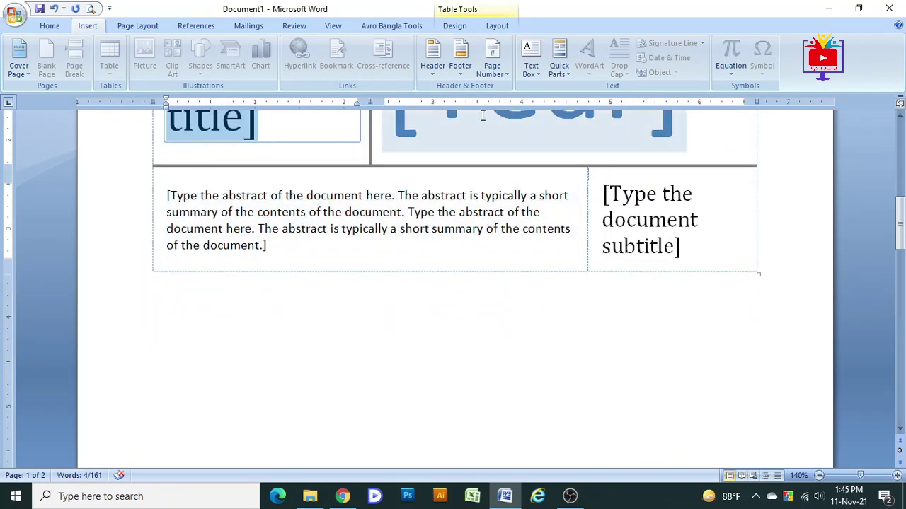
scroll(388, 117, "up", 2)
scroll(378, 210, "up", 2)
left_click(411, 423)
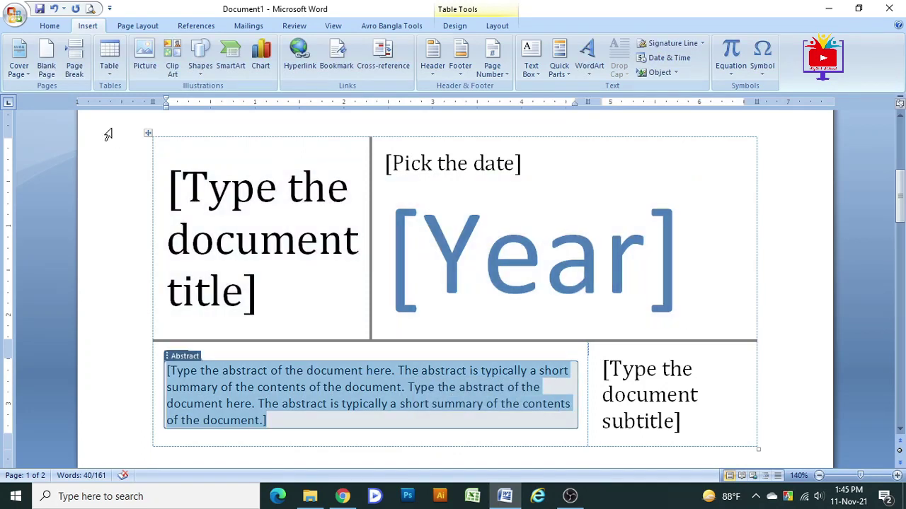
key("ctrl+Return")
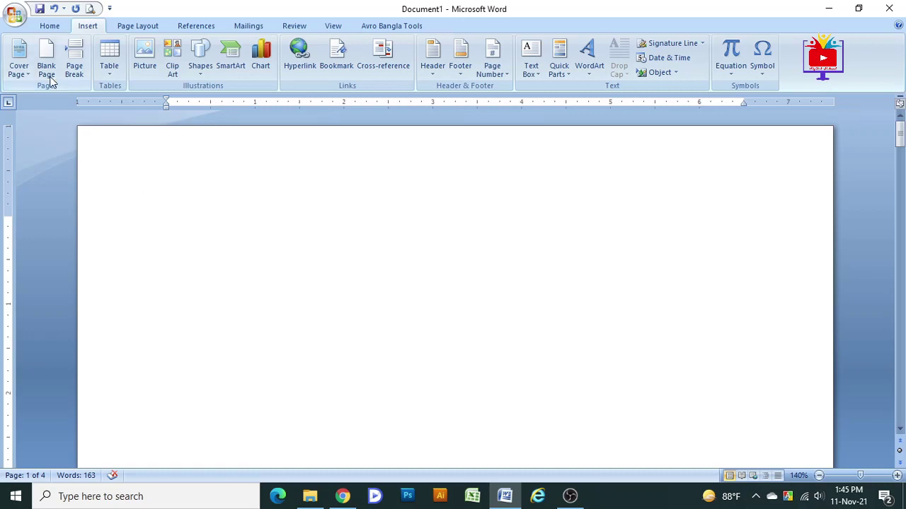
Add a blank page after the cover page and scroll through the new pages
scroll(392, 230, "down", 10)
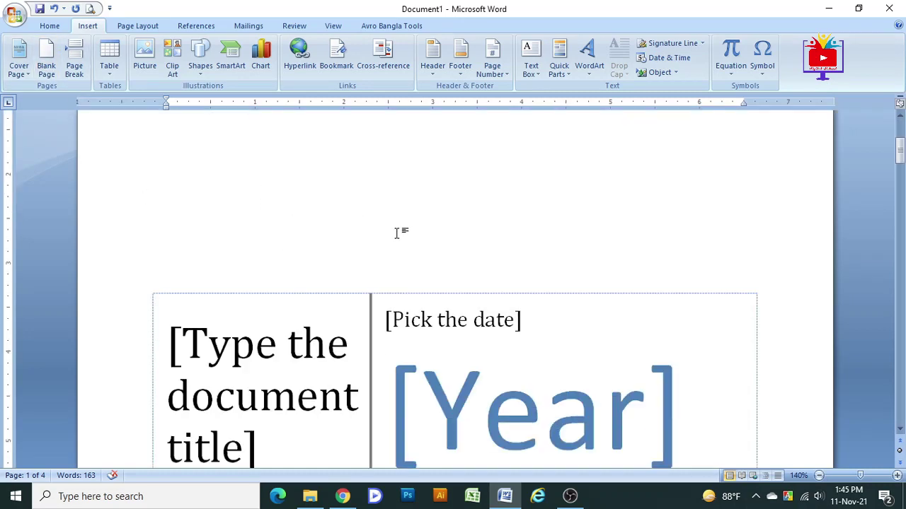
scroll(393, 234, "up", 10)
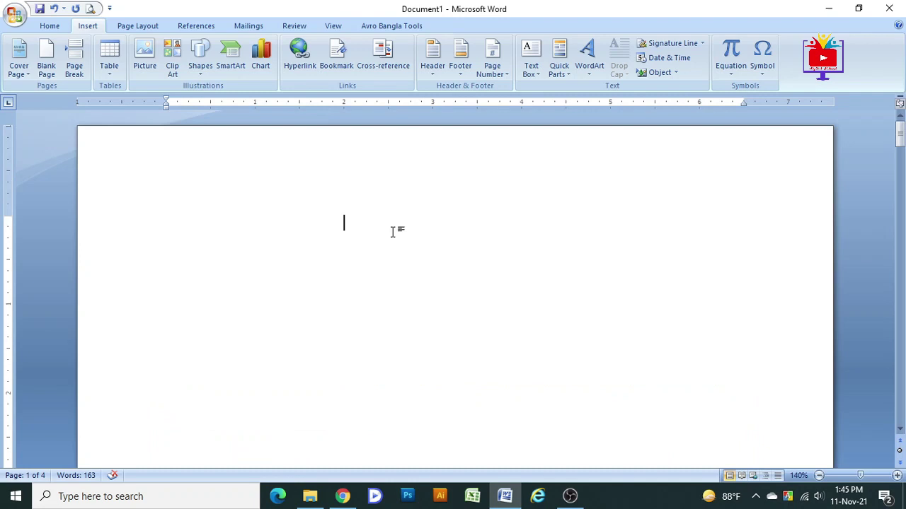
left_click(46, 60)
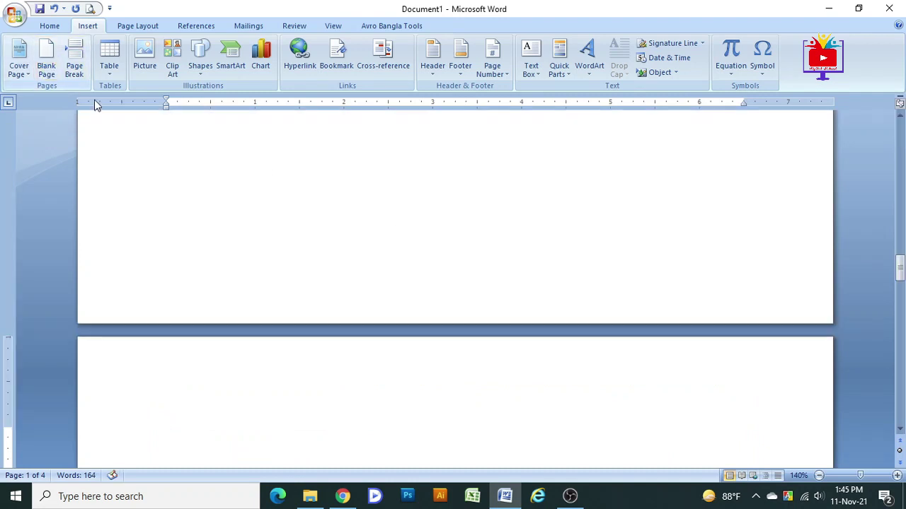
scroll(361, 238, "down", 5)
scroll(361, 239, "up", 3)
scroll(364, 239, "up", 3)
scroll(371, 240, "up", 3)
scroll(380, 241, "up", 2)
scroll(378, 239, "down", 5)
scroll(325, 262, "down", 5)
scroll(347, 267, "up", 4)
scroll(368, 260, "up", 2)
scroll(372, 259, "up", 4)
scroll(370, 260, "up", 2)
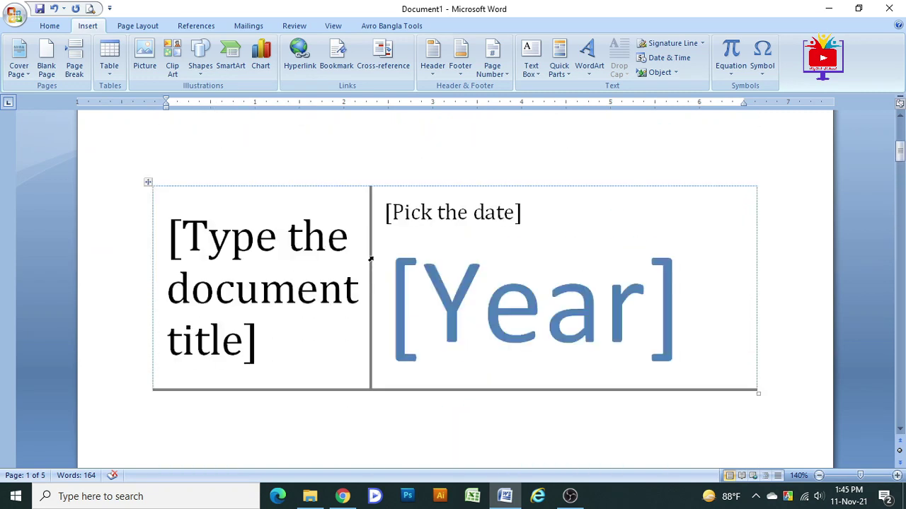
scroll(327, 218, "down", 5)
scroll(368, 233, "down", 5)
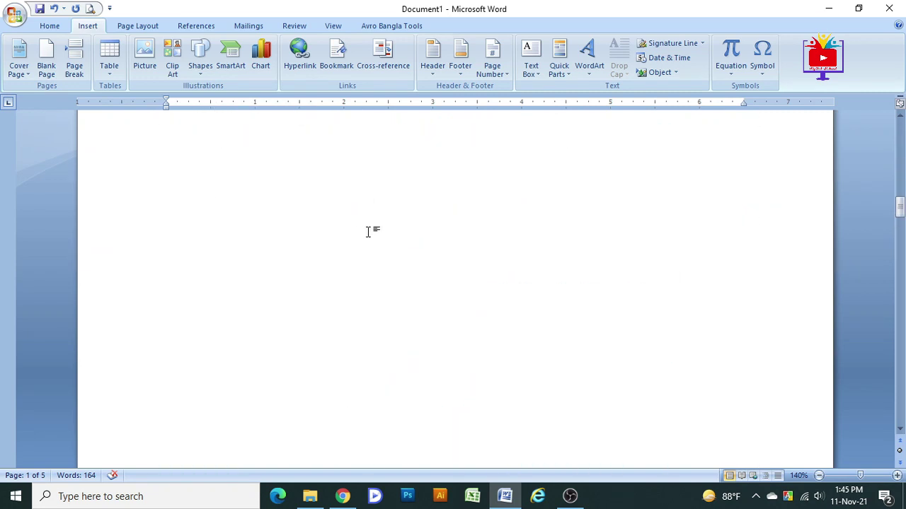
scroll(311, 242, "down", 5)
scroll(311, 242, "down", 5)
scroll(311, 243, "down", 5)
scroll(311, 242, "down", 5)
scroll(311, 241, "down", 5)
scroll(310, 242, "down", 5)
scroll(315, 241, "down", 5)
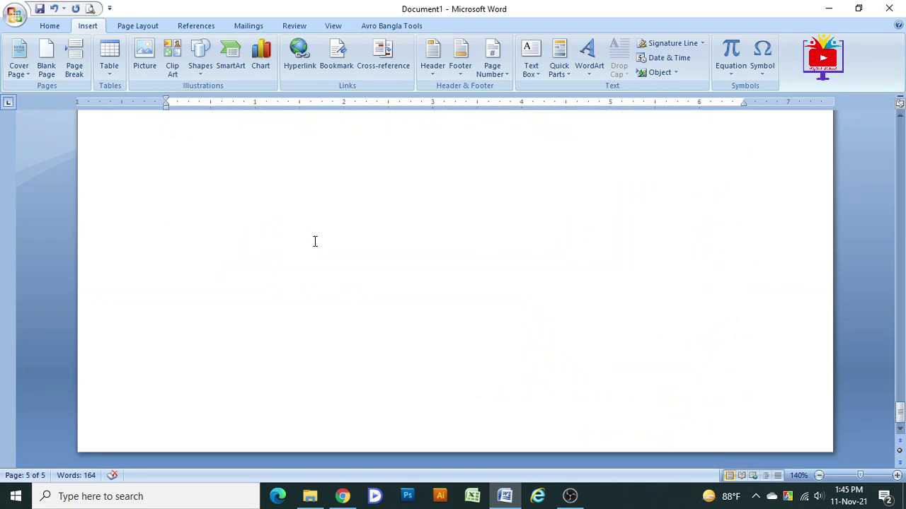
Add another blank page and a page break from page 5, then open the Table choices
left_click(205, 351)
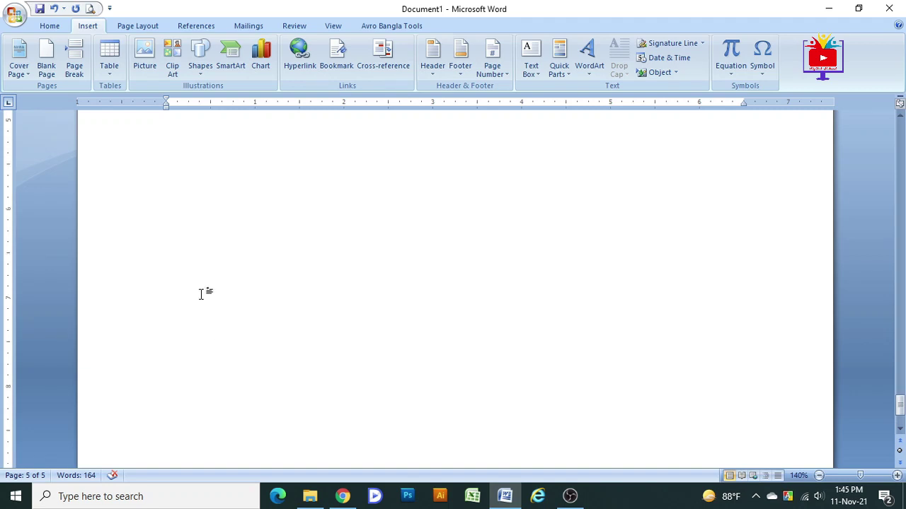
left_click(46, 57)
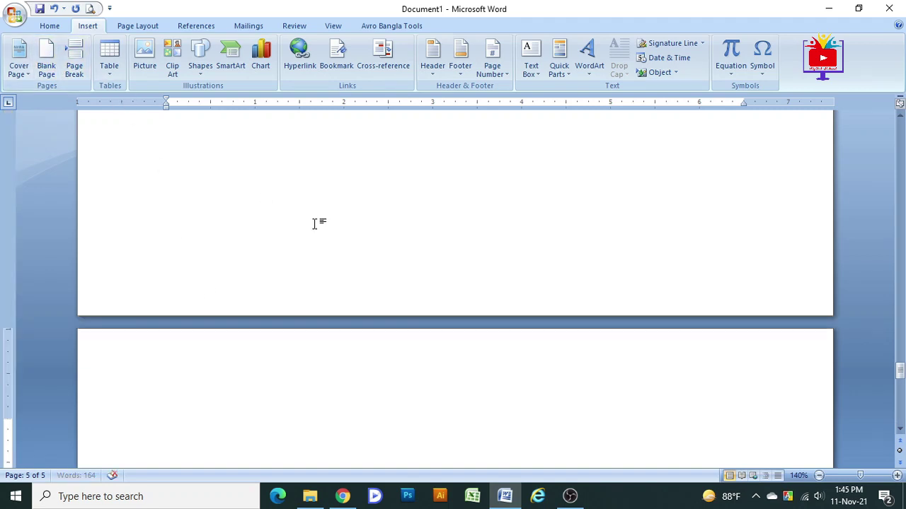
left_click(75, 60)
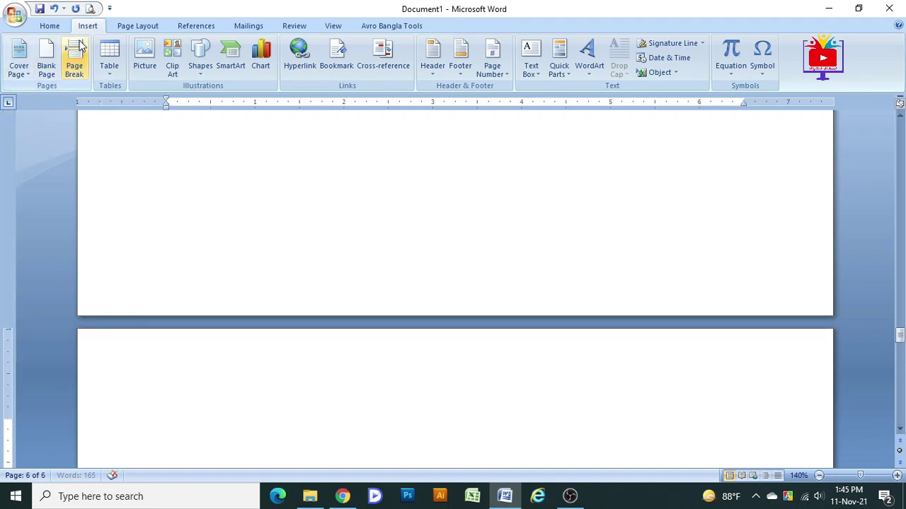
scroll(350, 236, "down", 10)
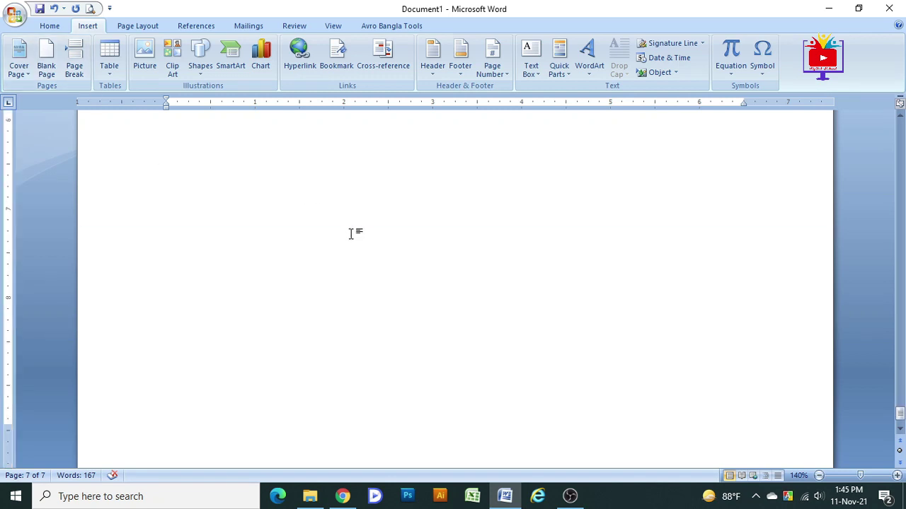
scroll(347, 212, "down", 4)
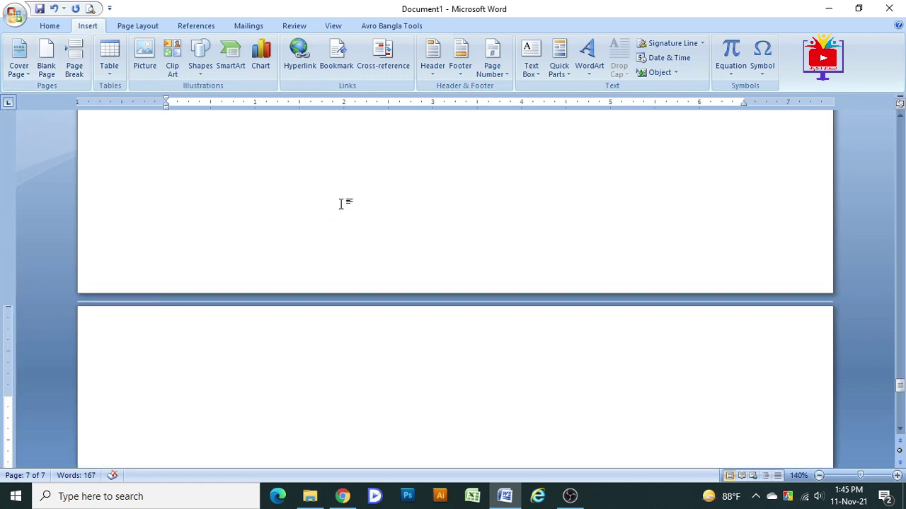
scroll(340, 204, "up", 2)
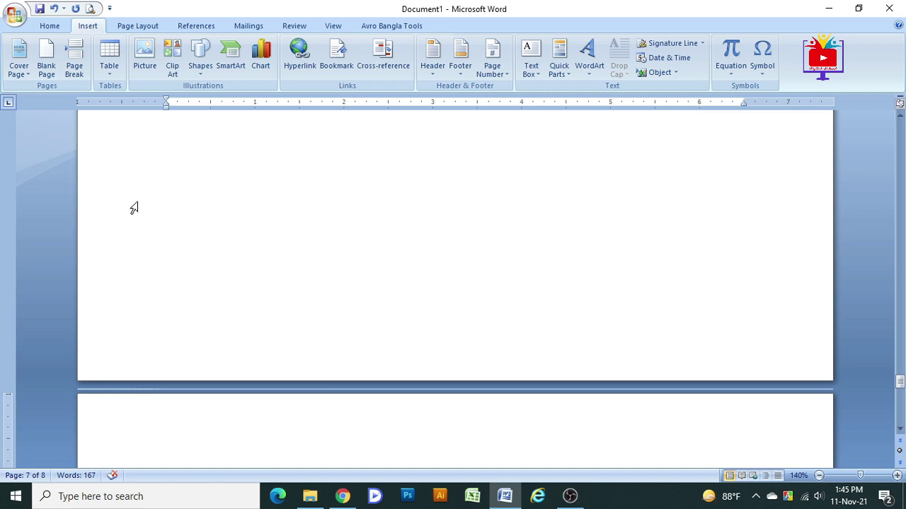
scroll(215, 211, "up", 10)
scroll(206, 165, "up", 8)
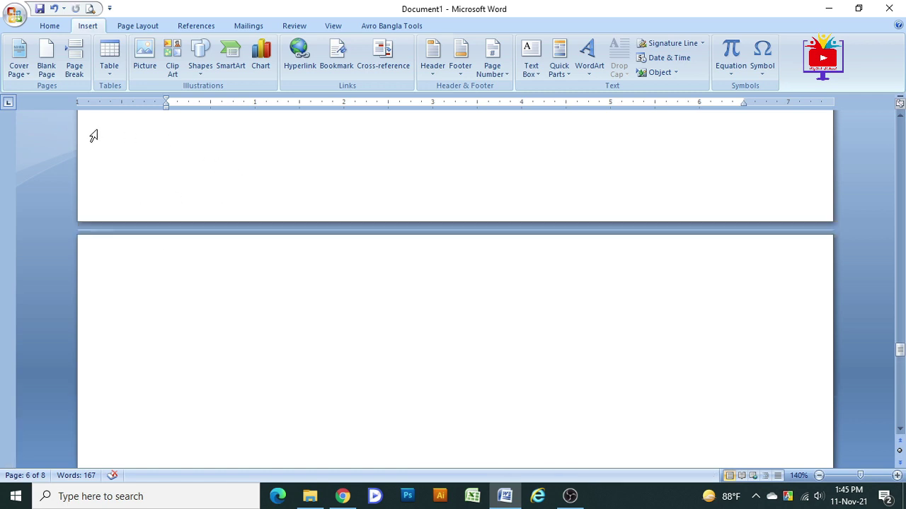
scroll(94, 135, "up", 1)
left_click(112, 76)
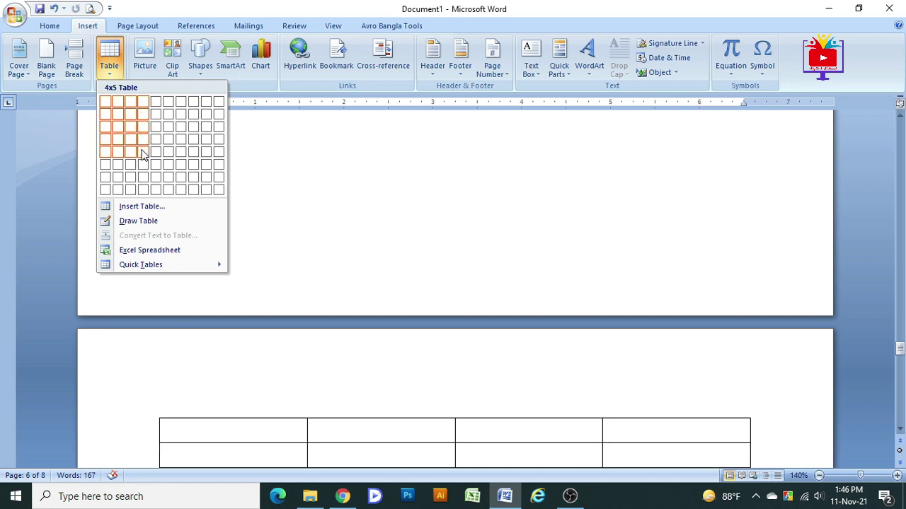
Insert a 4-column by 5-row table and click through its cells
left_click(142, 154)
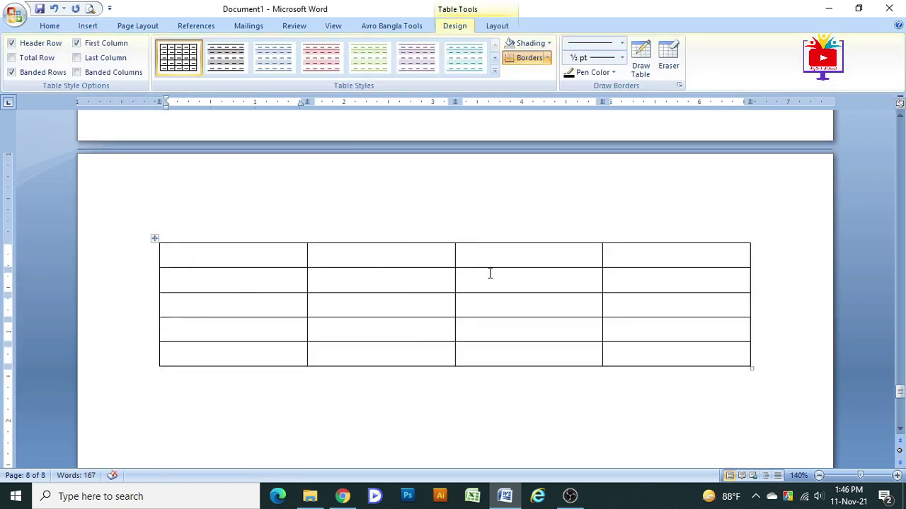
left_click(666, 276)
left_click(536, 281)
left_click(406, 281)
left_click(288, 276)
left_click(229, 285)
left_click(219, 305)
left_click(211, 354)
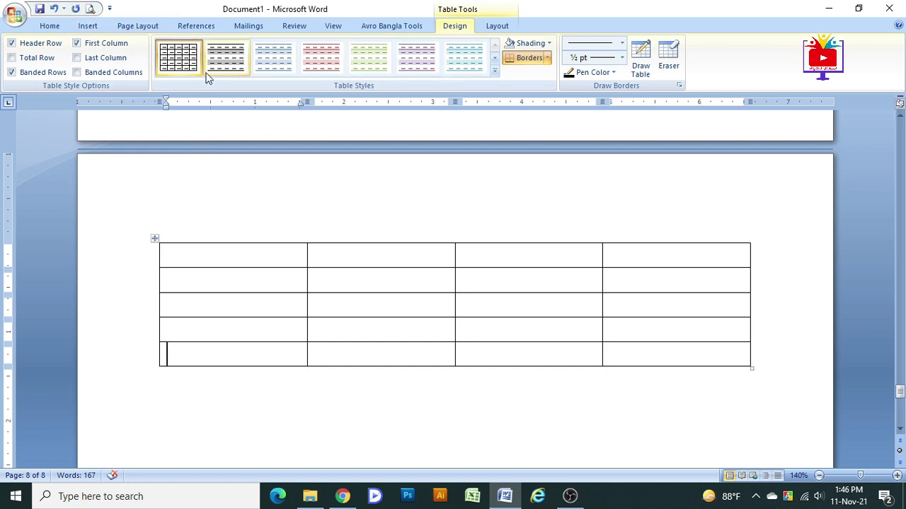
Apply the purple Light Shading banded table style to the table
left_click(223, 62)
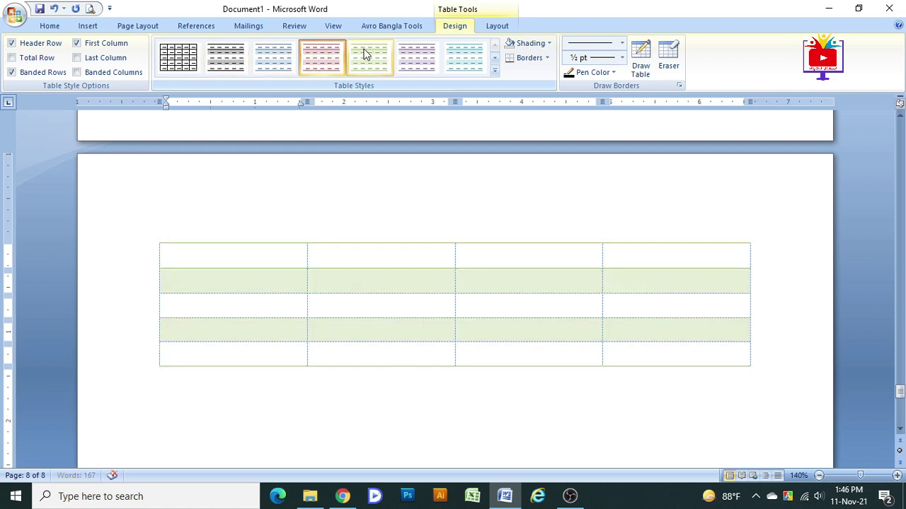
left_click(496, 70)
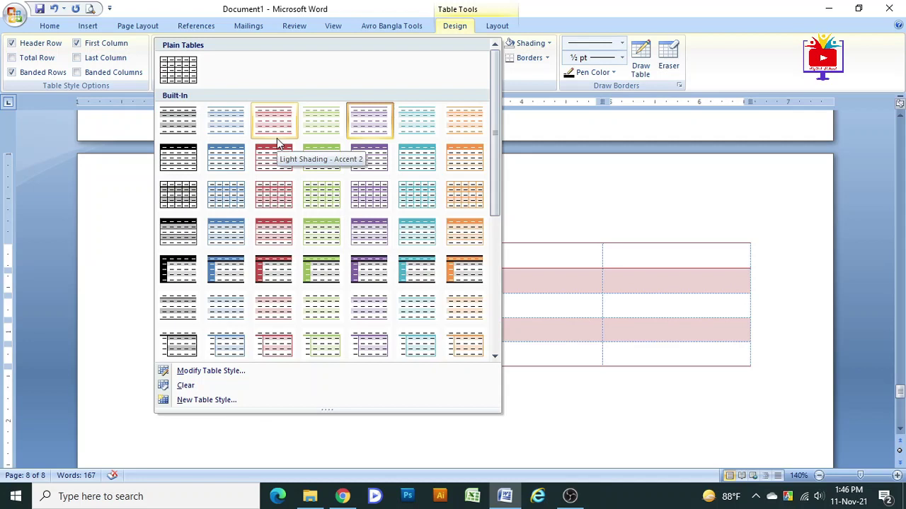
left_click(545, 43)
left_click(545, 43)
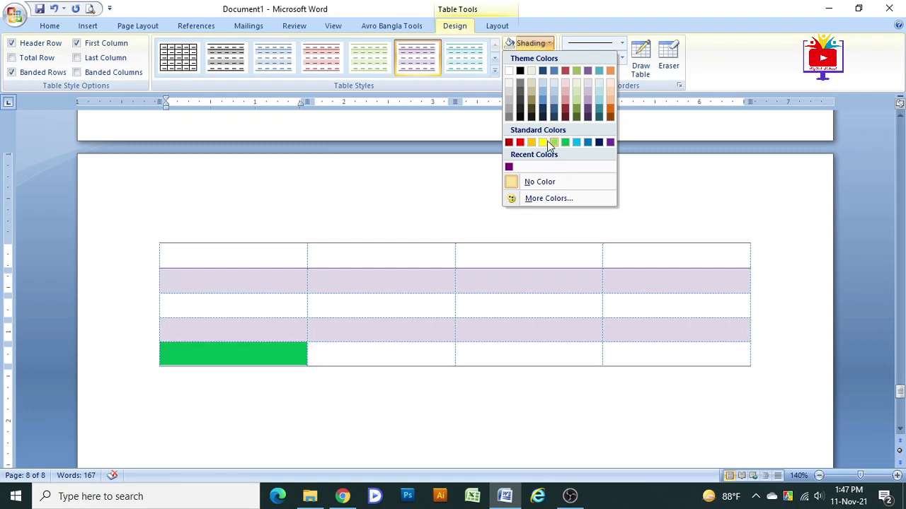
Choose a thick solid border line and draw a full-width top row on the table
key("Escape")
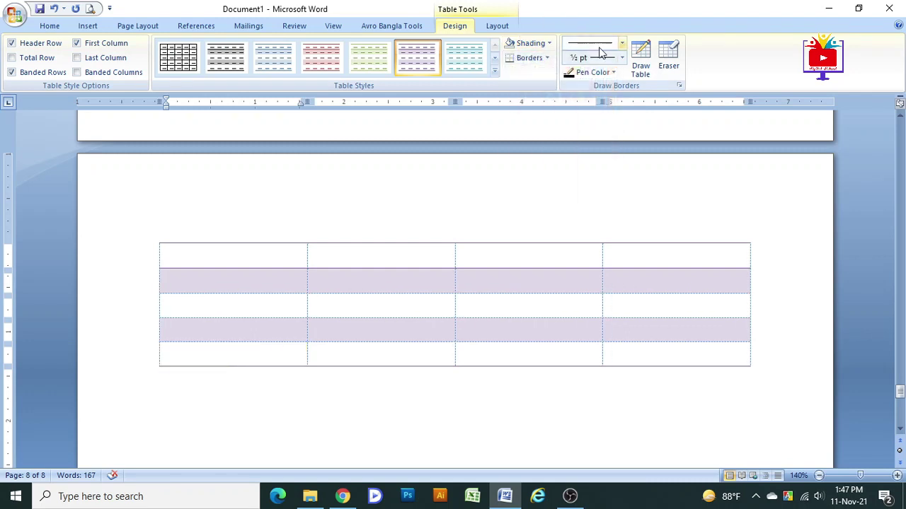
left_click(619, 45)
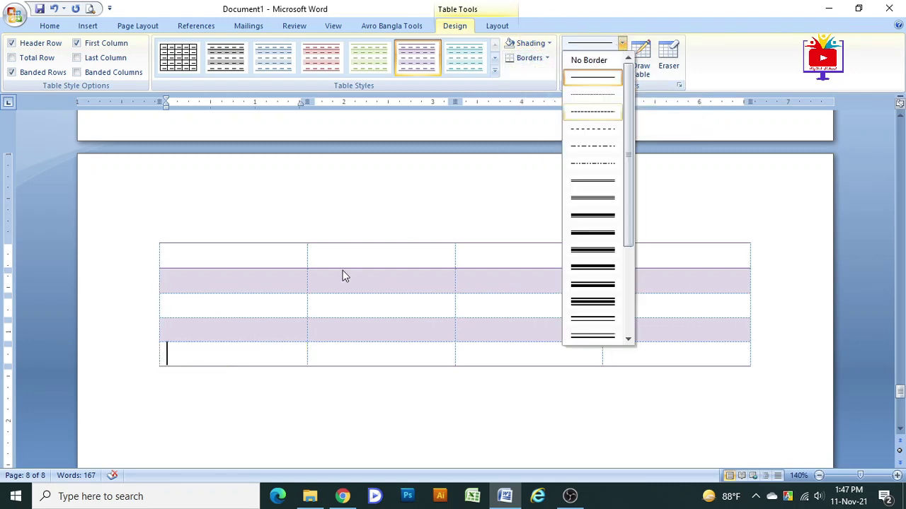
left_click(591, 216)
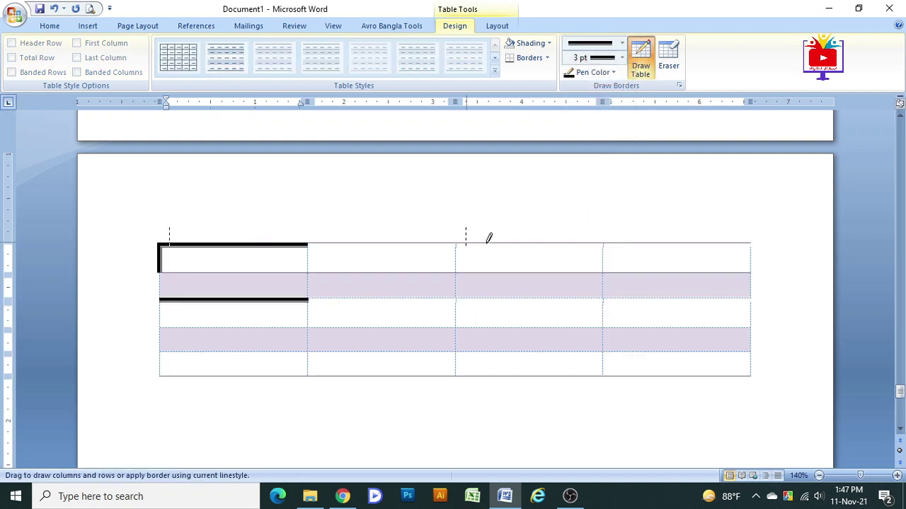
left_click_drag(676, 243, 740, 242)
key("Escape")
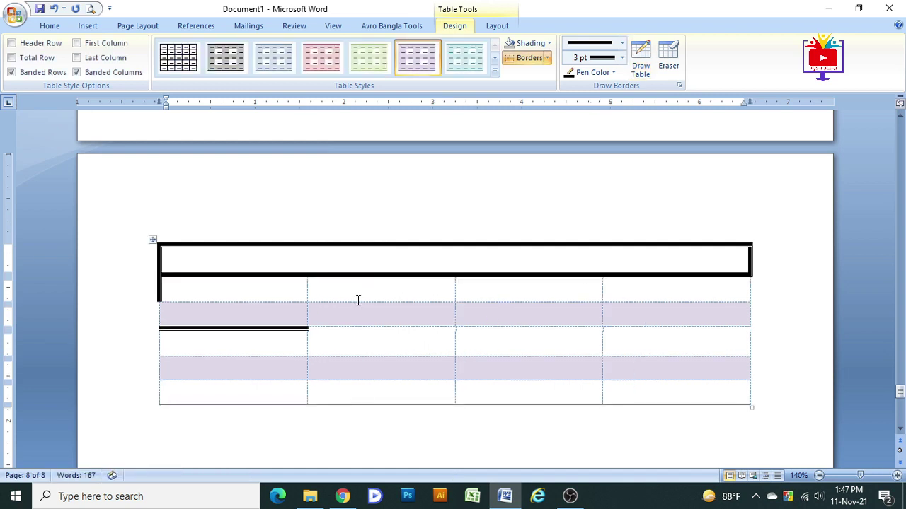
Set the border line weight to 2¼ pt for thick cell borders
left_click(310, 290)
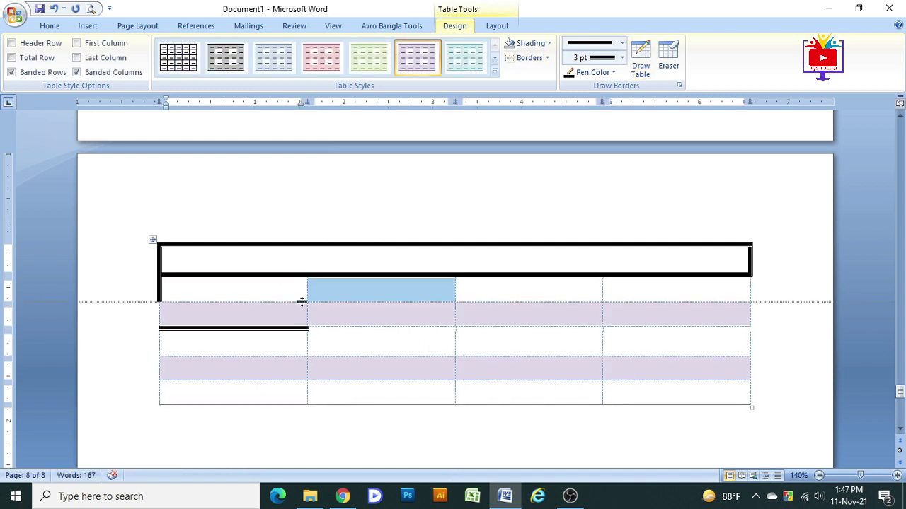
left_click(623, 57)
left_click(591, 91)
left_click(584, 73)
left_click(608, 58)
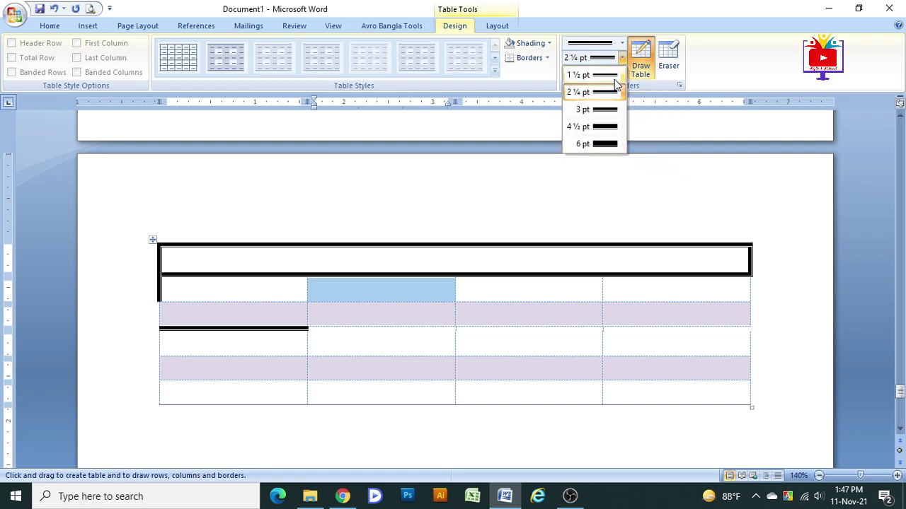
left_click(615, 76)
key("Escape")
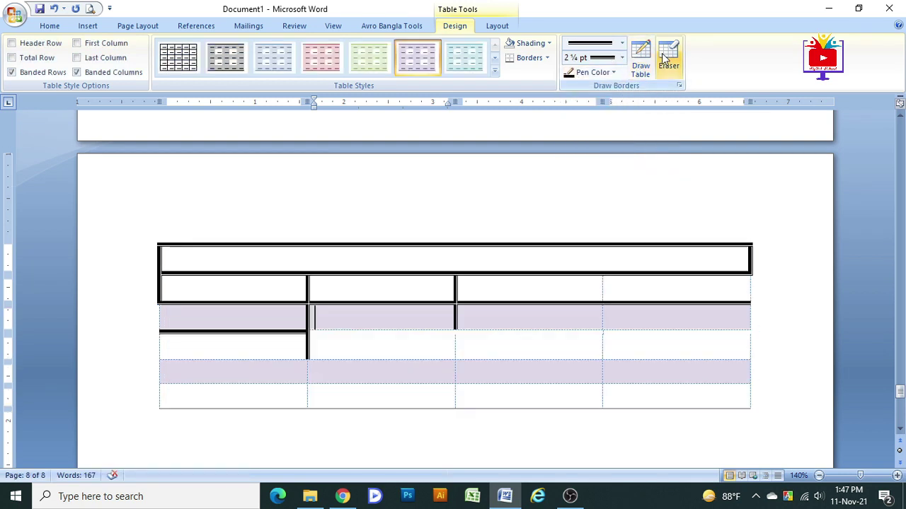
left_click(641, 65)
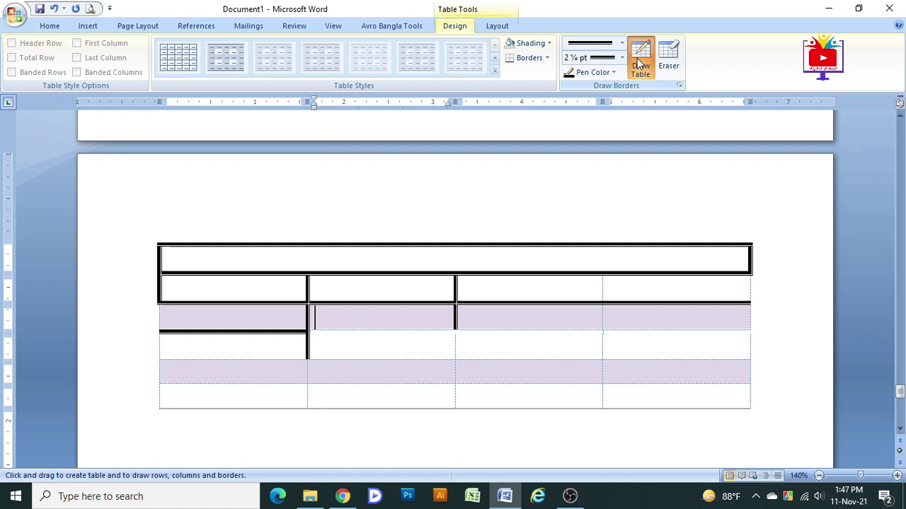
key("Escape")
Erase the top and left borders and merge the first two cells of row 3
left_click(152, 238)
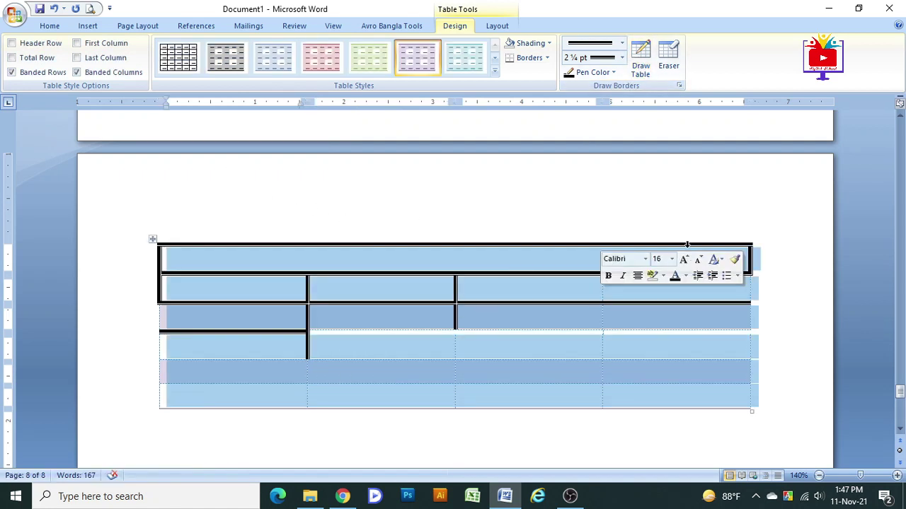
left_click(668, 62)
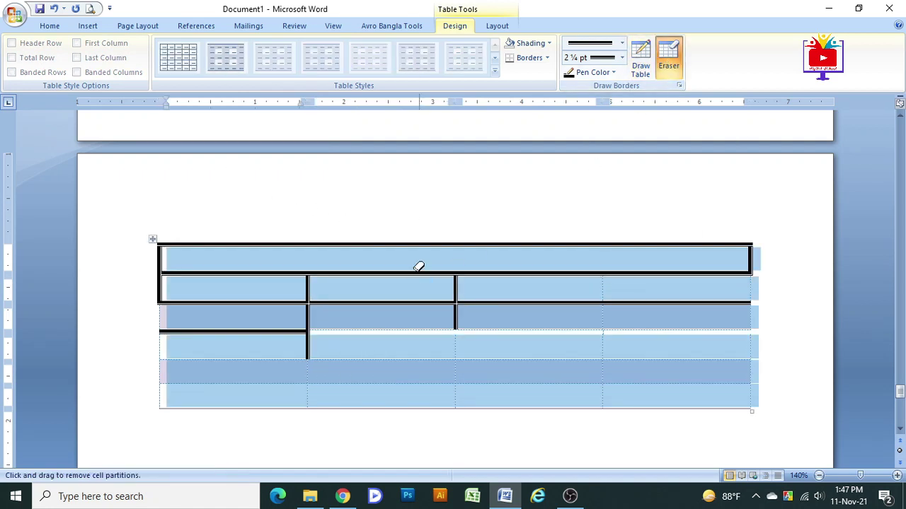
left_click(395, 242)
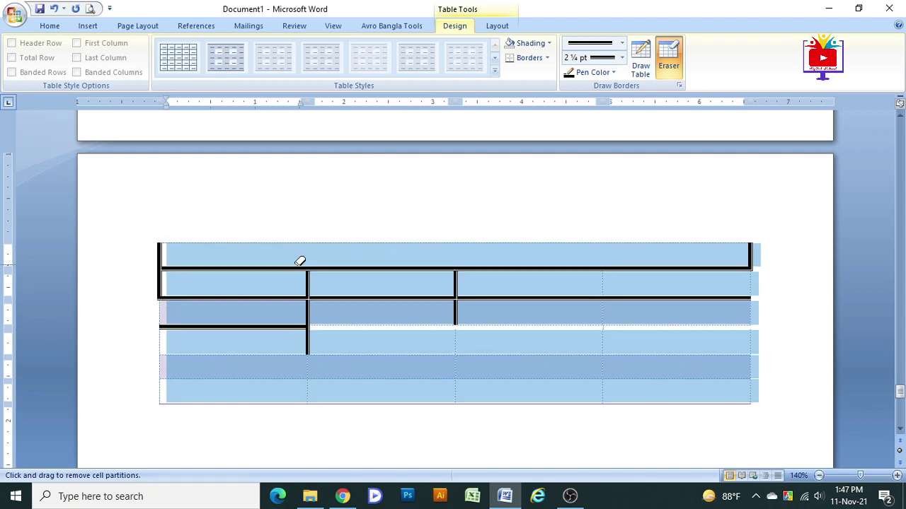
left_click(159, 249)
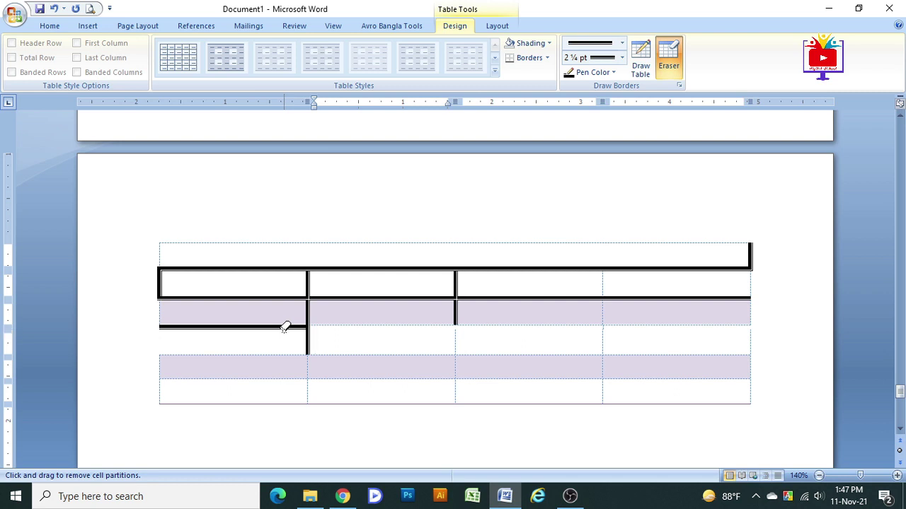
left_click(309, 314)
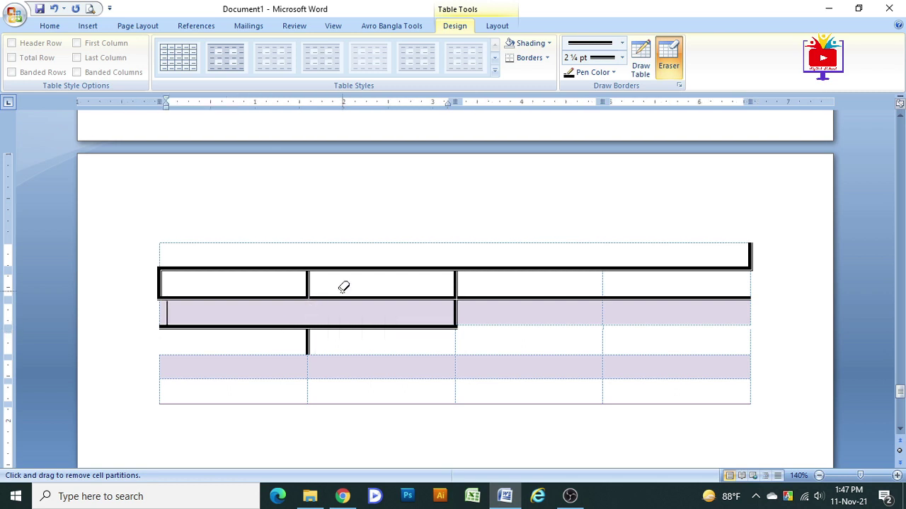
key("Escape")
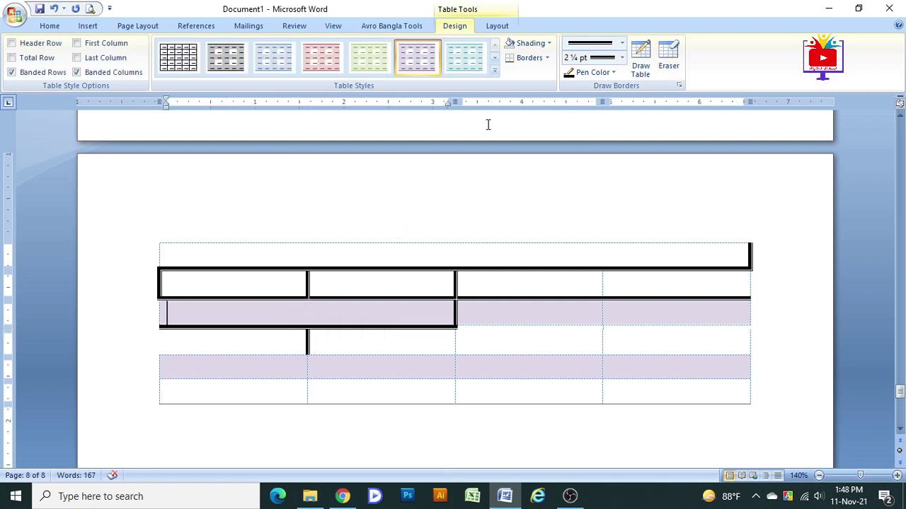
left_click(88, 26)
Insert a 10-column table into the merged cell using Insert Table
left_click(109, 67)
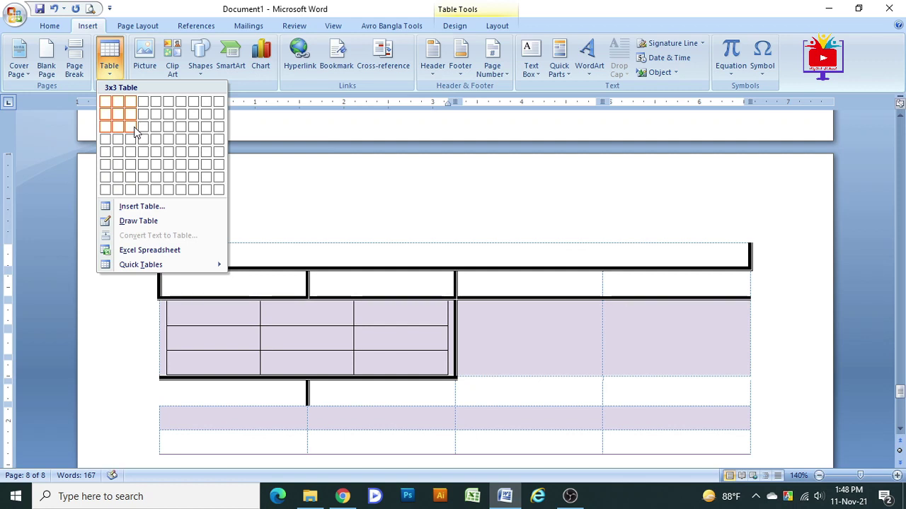
left_click(145, 206)
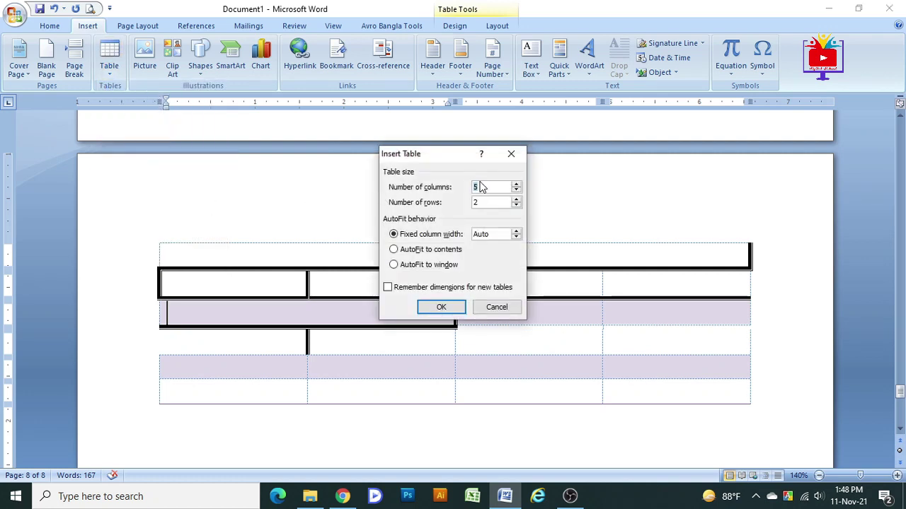
left_click_drag(480, 186, 467, 186)
type("10")
left_click(490, 204)
left_click(443, 309)
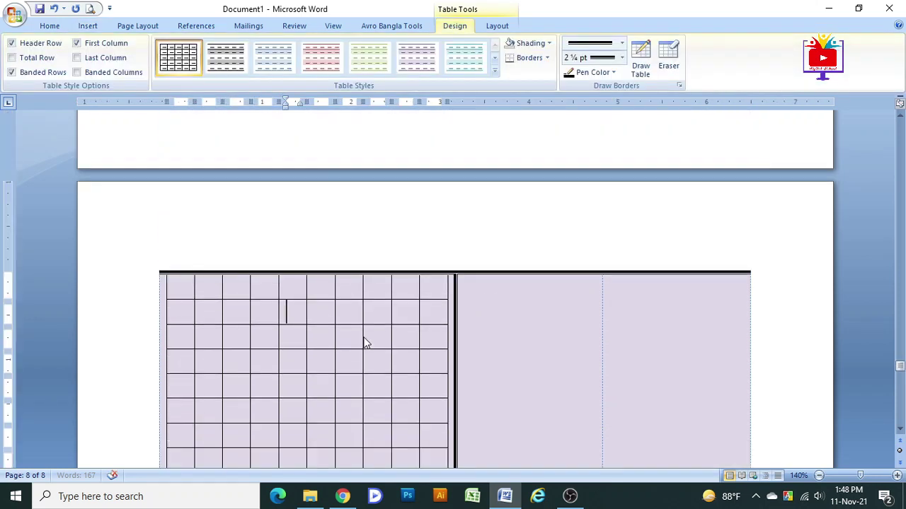
scroll(365, 342, "up", 3)
scroll(374, 332, "up", 3)
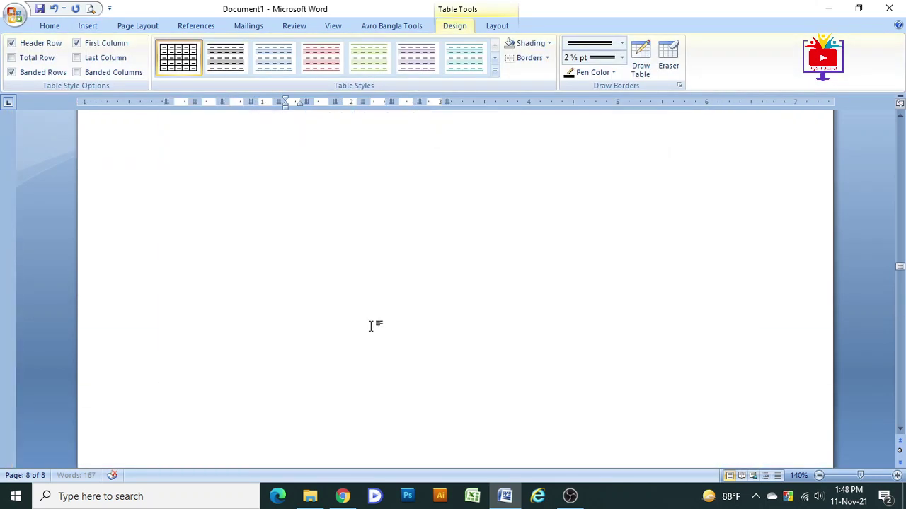
scroll(372, 326, "up", 3)
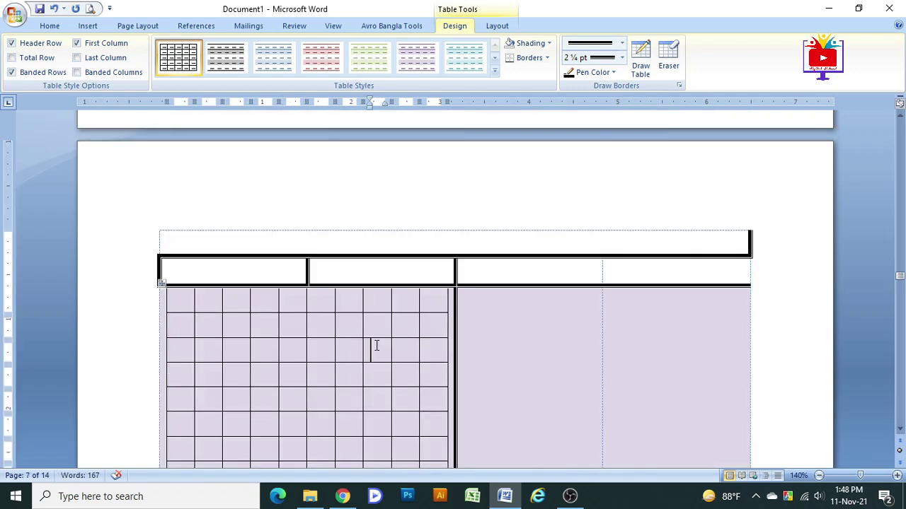
scroll(371, 342, "down", 3)
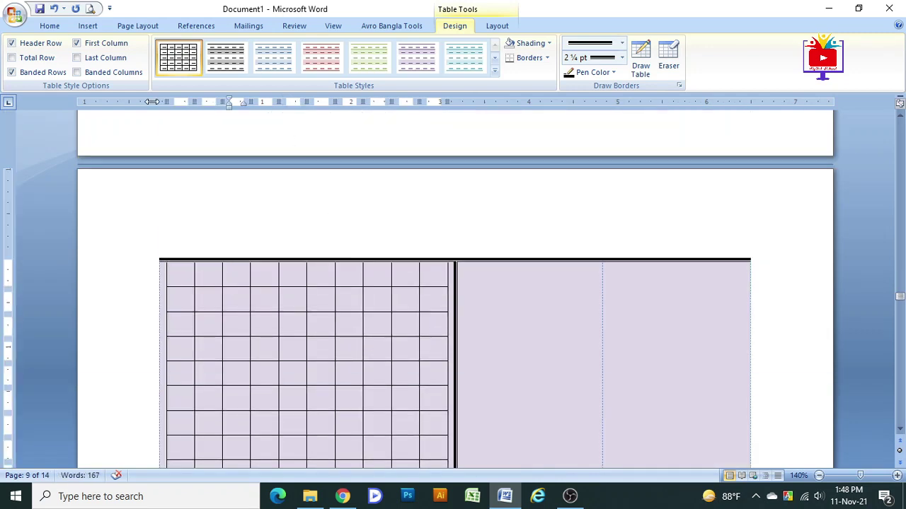
left_click(87, 27)
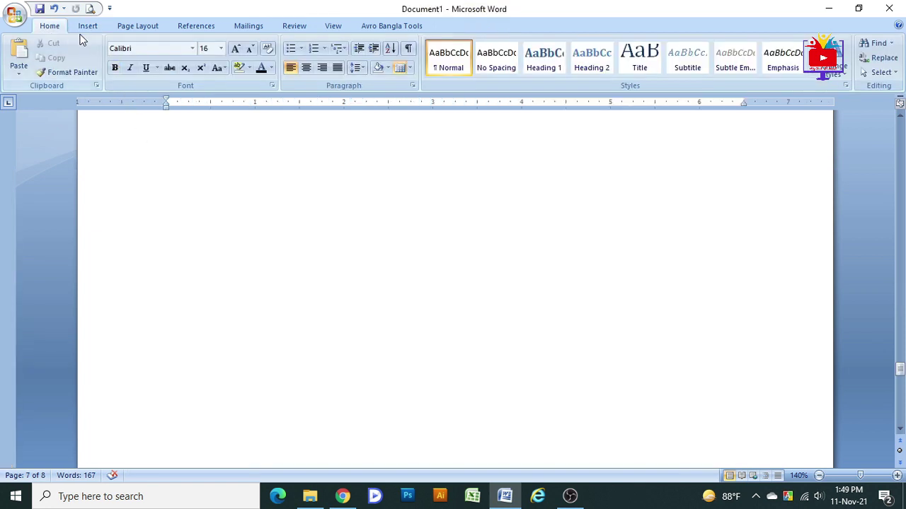
Insert the Digital School logo picture from the Desktop onto page 8
left_click(87, 26)
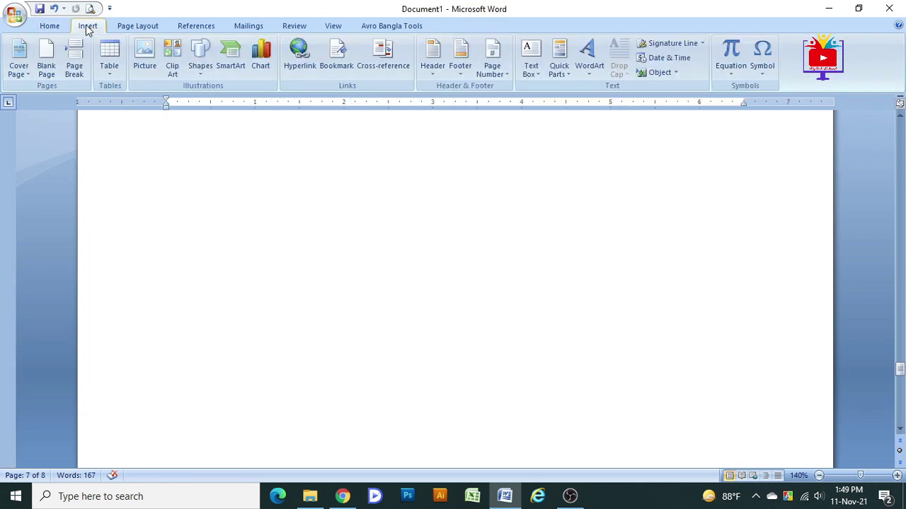
left_click(144, 58)
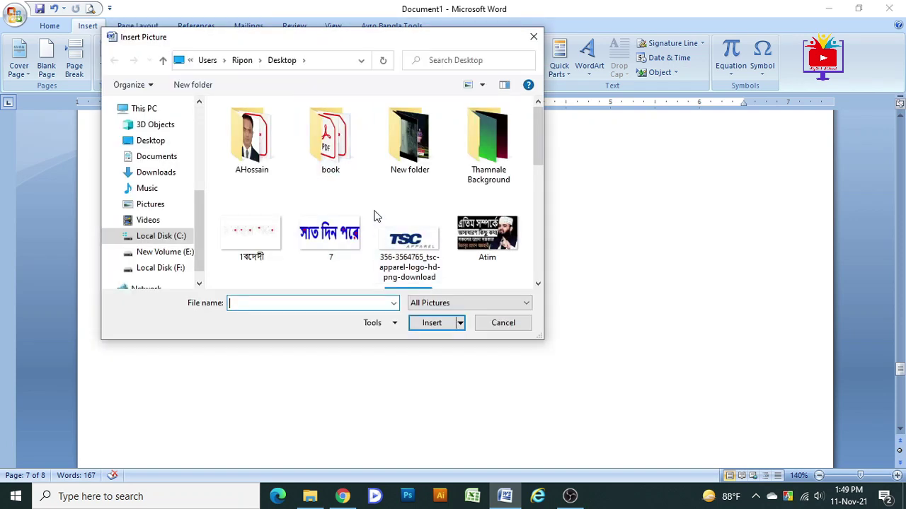
scroll(377, 216, "down", 5)
scroll(372, 212, "up", 1)
scroll(354, 211, "up", 3)
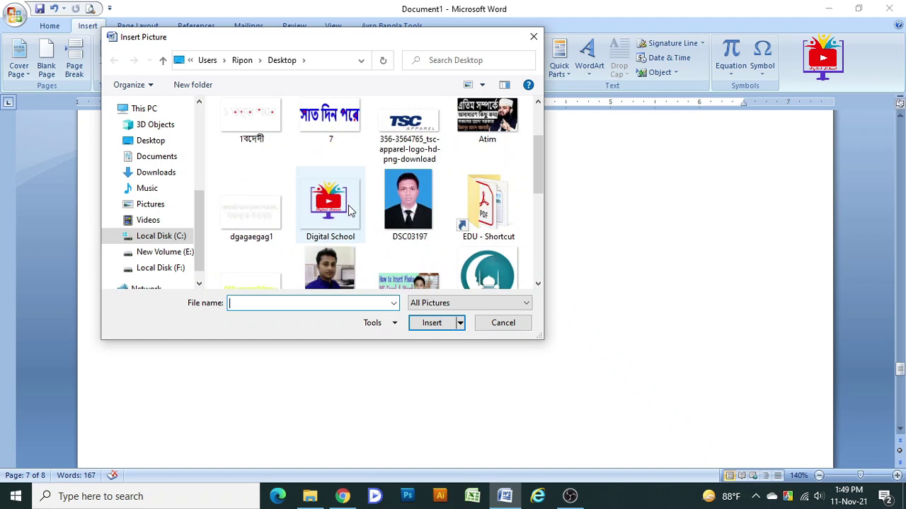
double_click(325, 205)
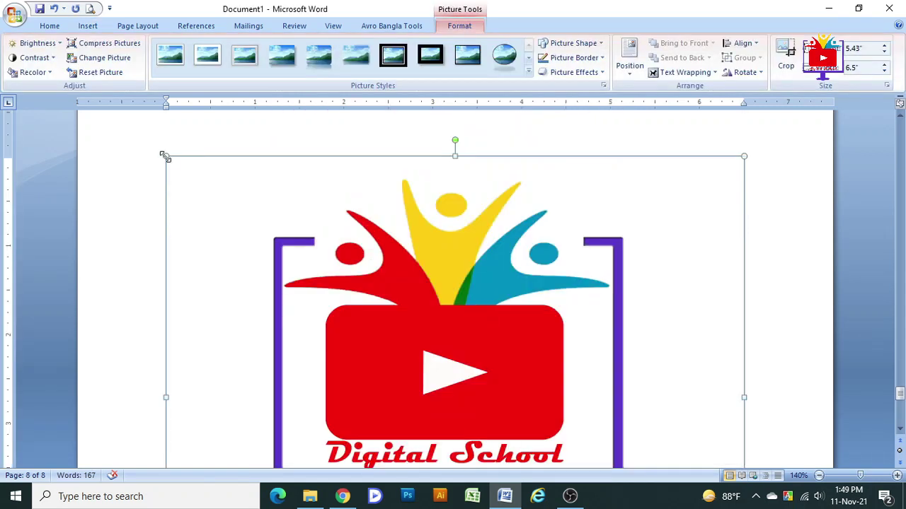
Resize the logo from its corner to about 3.04 by 3.64 inches, then reselect it
left_click_drag(165, 158, 557, 331)
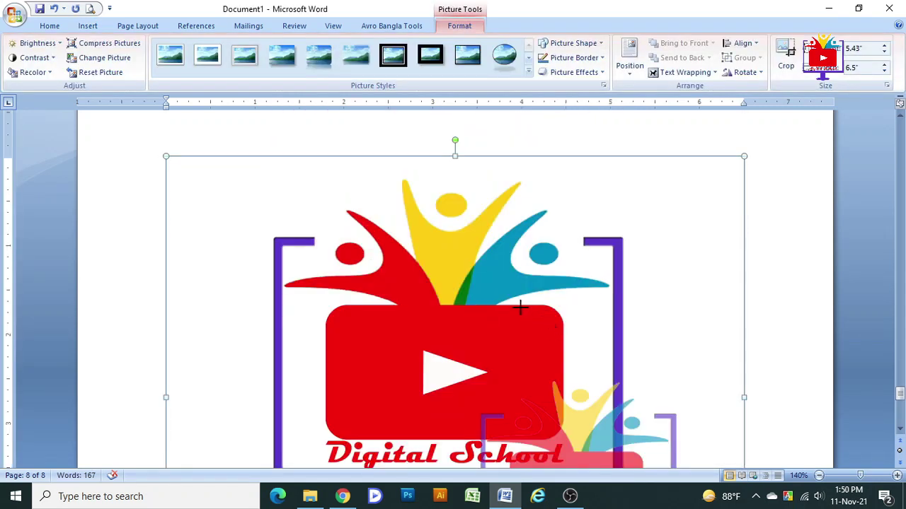
left_click_drag(520, 305, 516, 305)
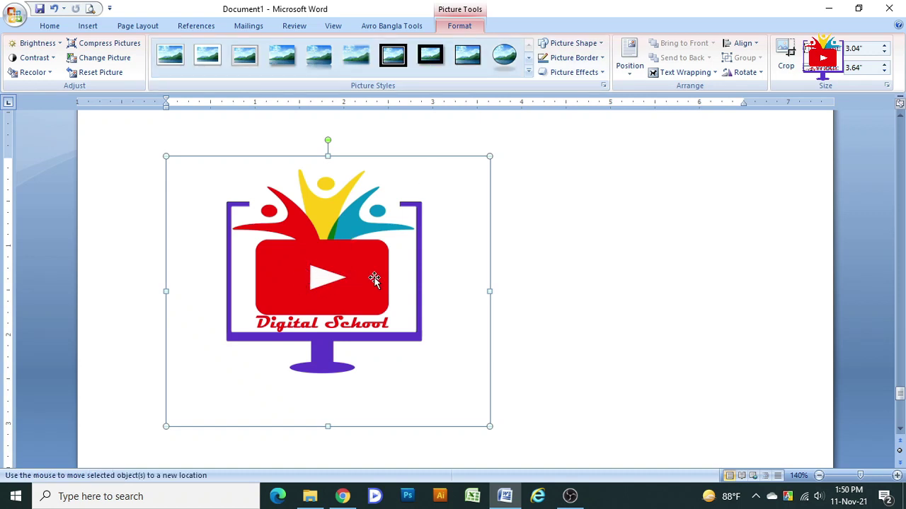
left_click(562, 273)
left_click_drag(576, 271, 578, 271)
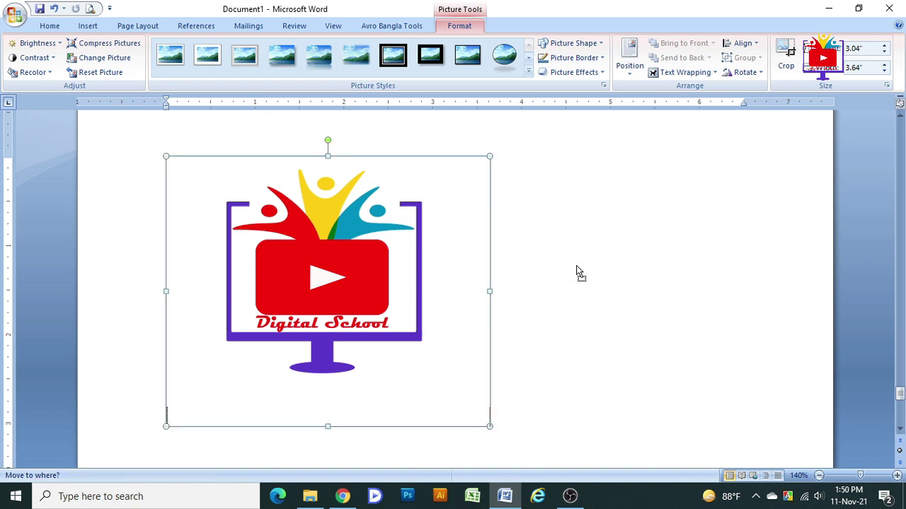
left_click(517, 272)
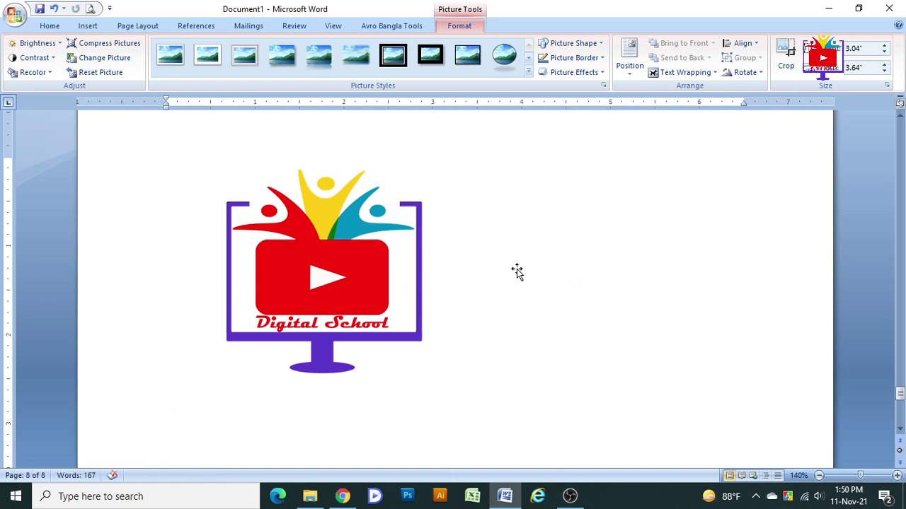
left_click(347, 264)
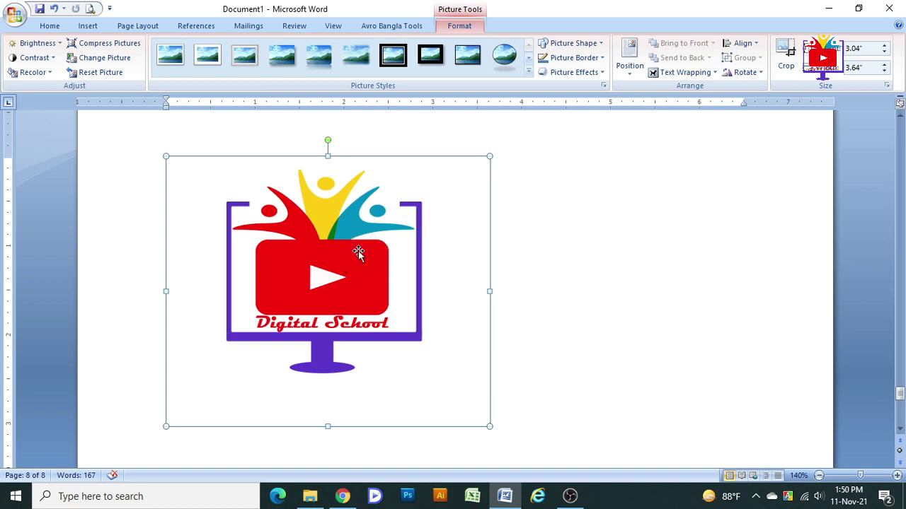
Set the logo In Front of Text, shrink it to about 1.52 by 1.82 inches at top left
left_click(715, 72)
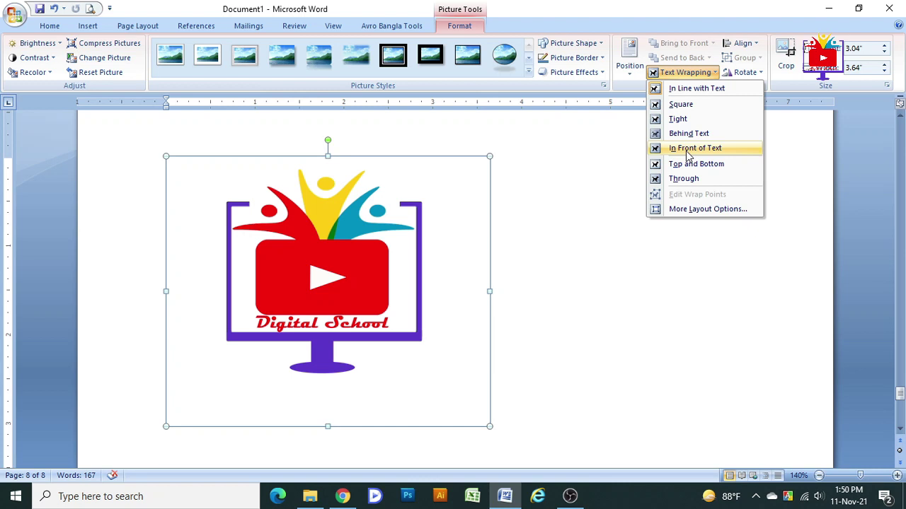
left_click(687, 153)
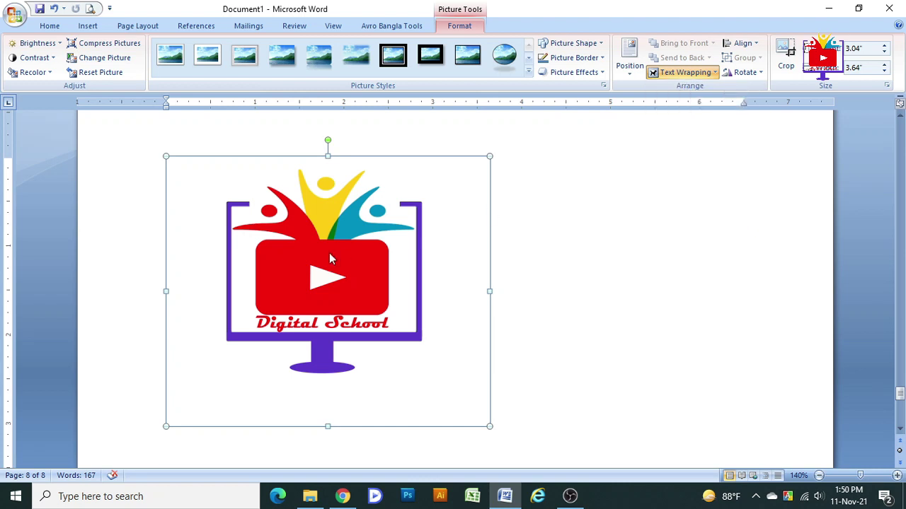
left_click(542, 262)
left_click_drag(356, 241, 593, 244)
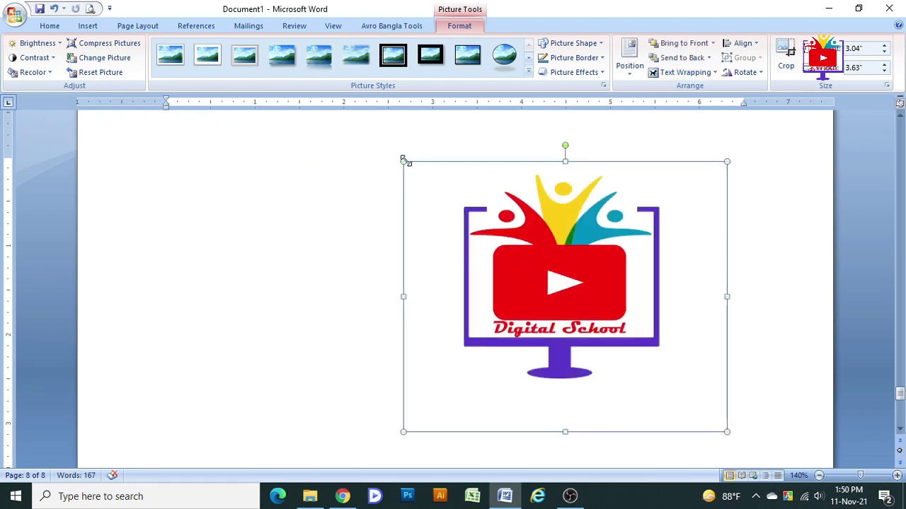
left_click_drag(500, 215, 634, 296)
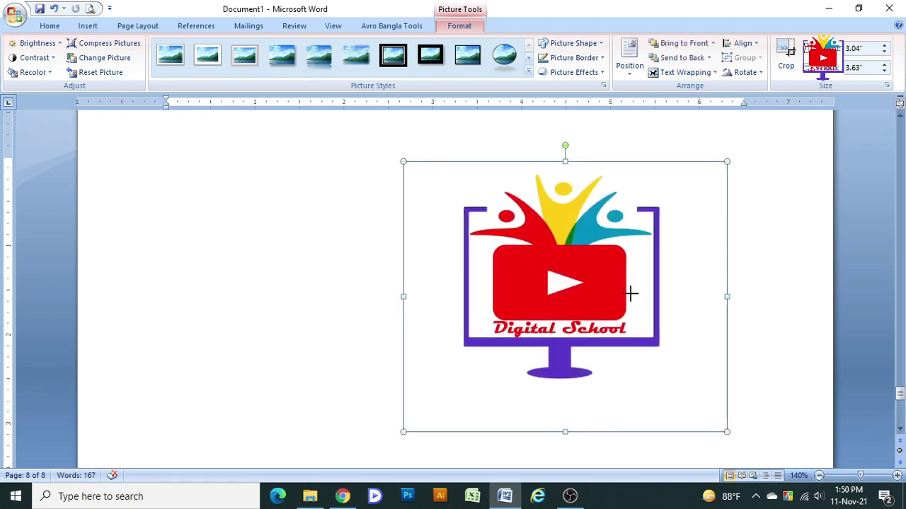
mouse_move(634, 297)
left_mouse_down()
mouse_move(611, 376)
mouse_move(585, 346)
left_mouse_up()
mouse_move(304, 202)
left_mouse_down()
mouse_move(261, 173)
mouse_move(288, 200)
left_mouse_up()
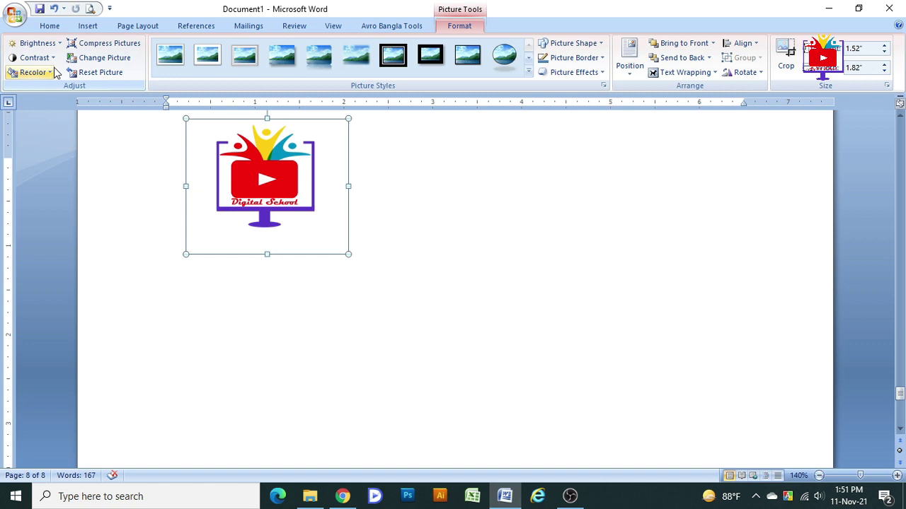
Brighten the logo picture by 30%
left_click(52, 60)
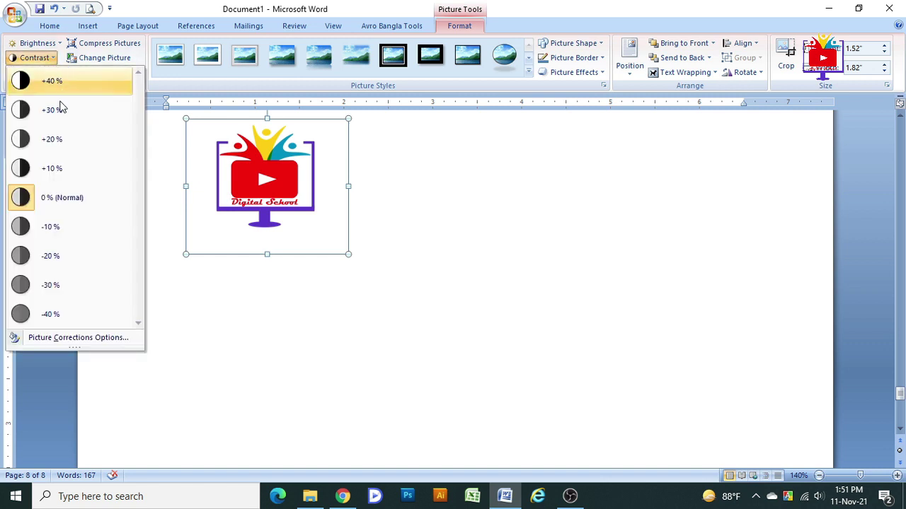
left_click(46, 43)
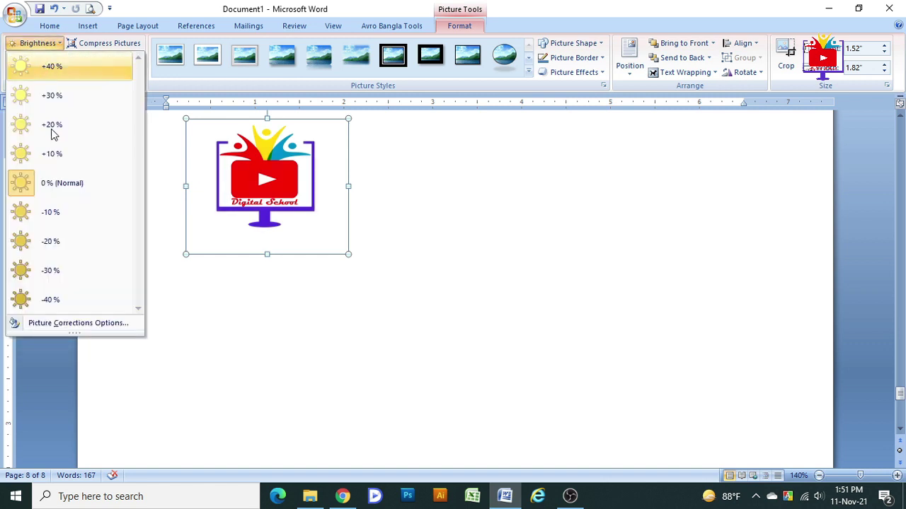
left_click(56, 98)
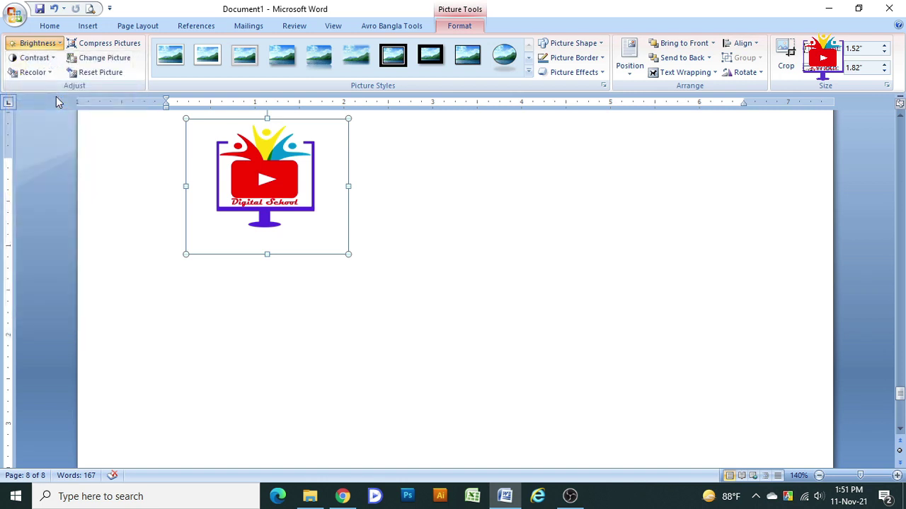
Undo the brightness change, try the oval and soft-edge styles, then apply the white perspective-frame style to the logo
key("ctrl+z")
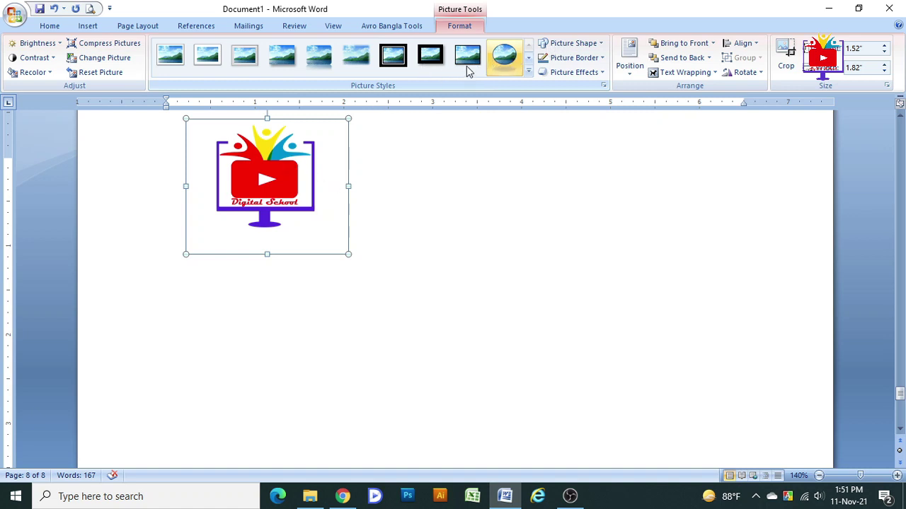
left_click(431, 56)
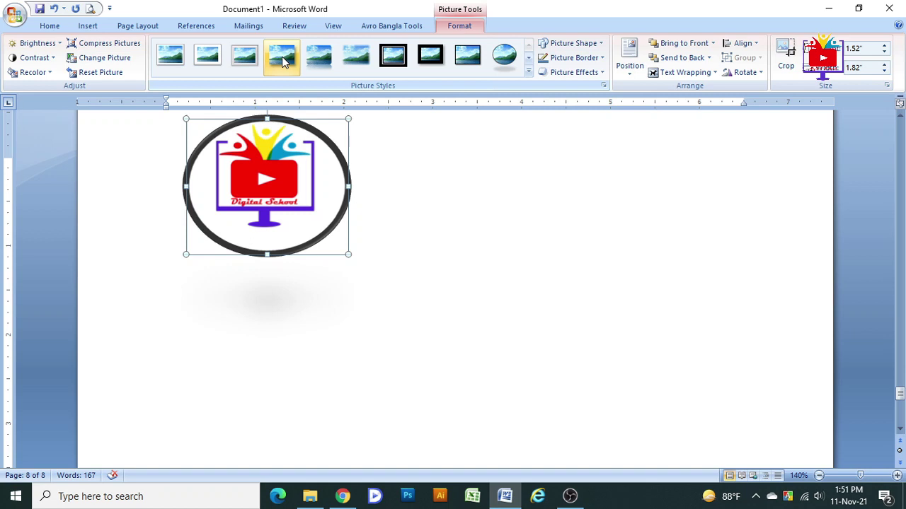
left_click(293, 74)
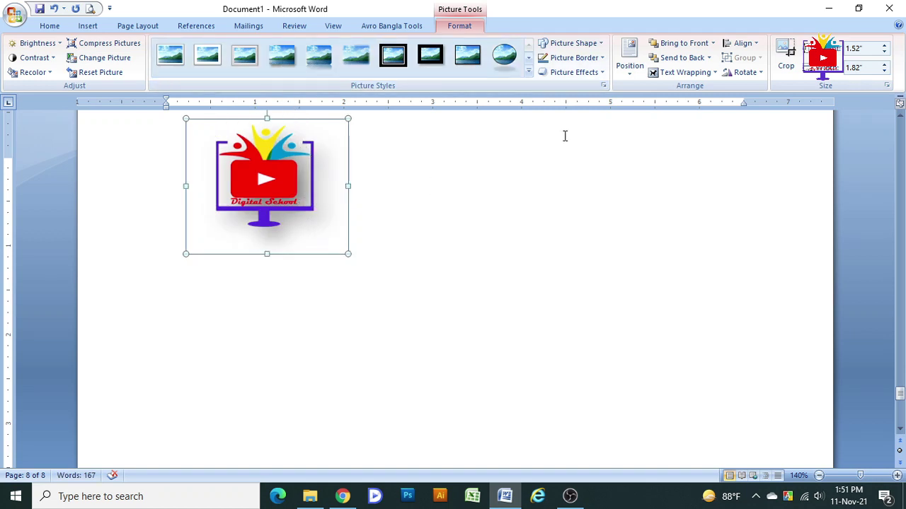
left_click(527, 70)
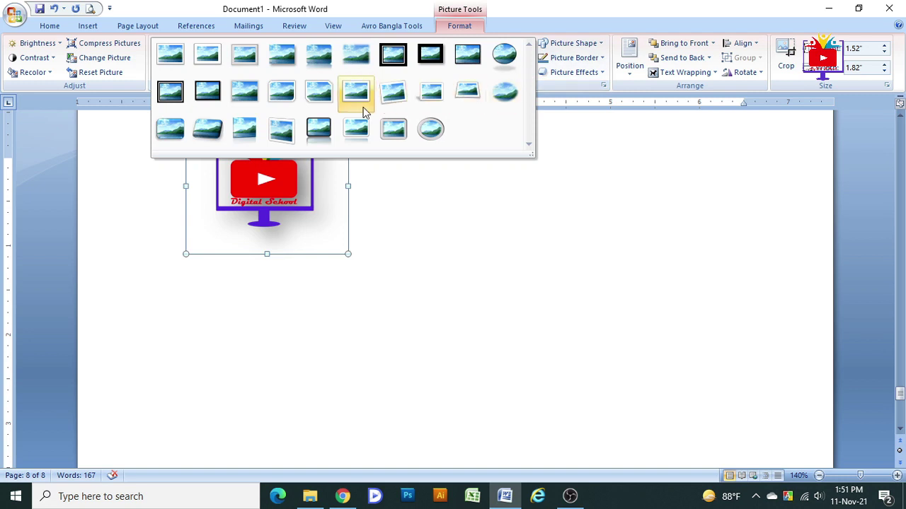
left_click(275, 137)
double_click(244, 150)
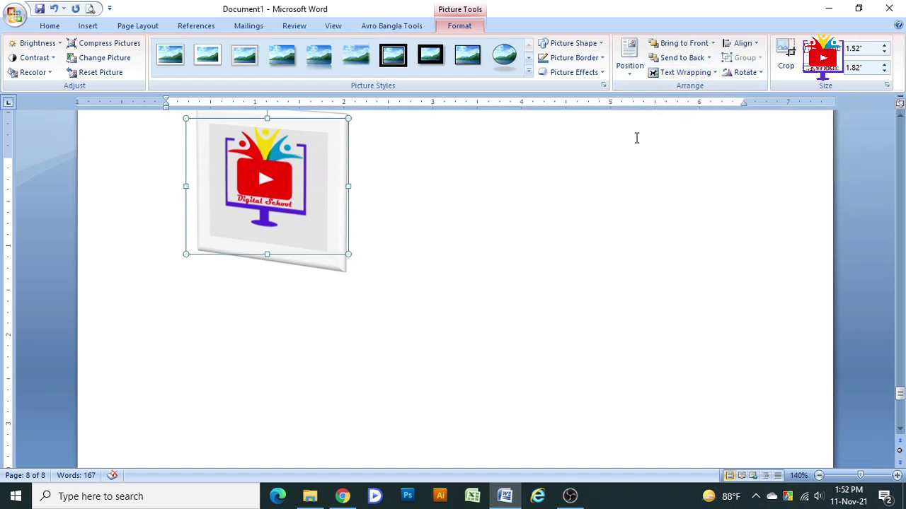
Crop the logo picture slightly inward from its top and left edges
left_click(854, 48)
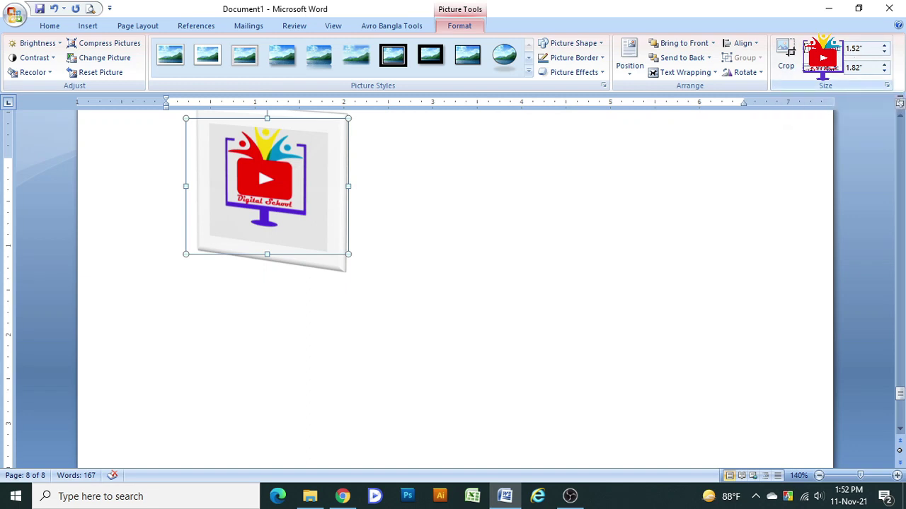
left_click(786, 62)
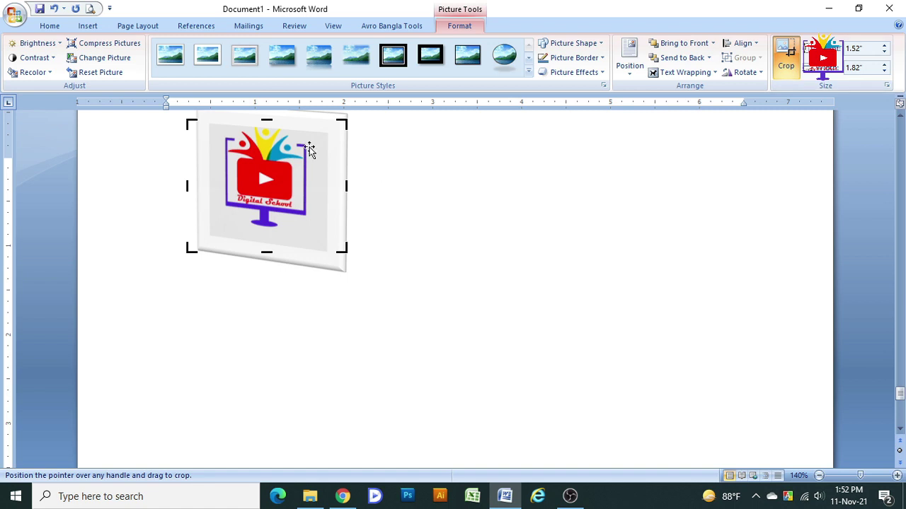
left_click_drag(266, 118, 266, 128)
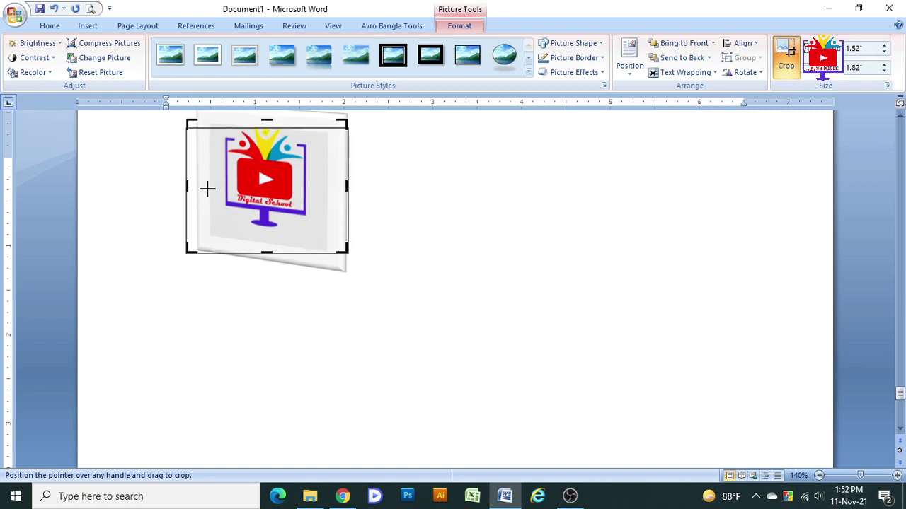
left_click_drag(186, 185, 216, 185)
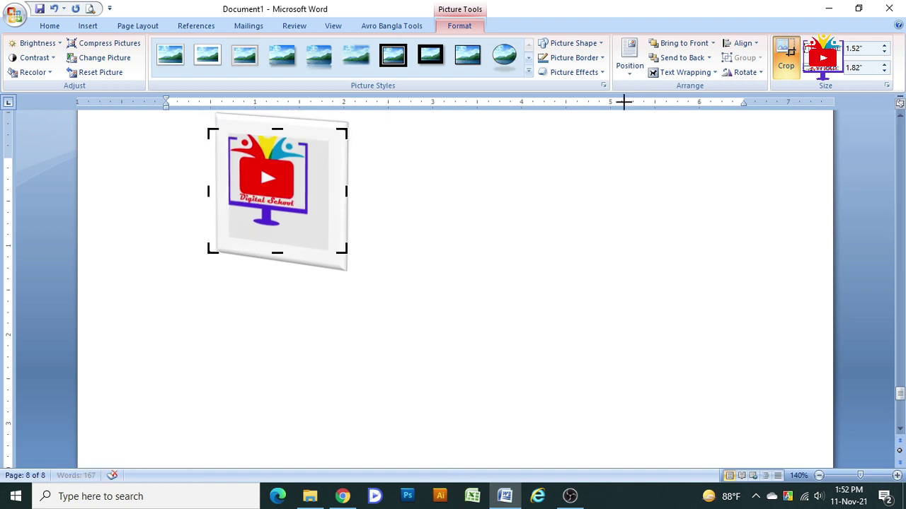
left_click(624, 116)
Resize the logo picture to a 5" height, making it 5.54" wide
left_click(280, 159)
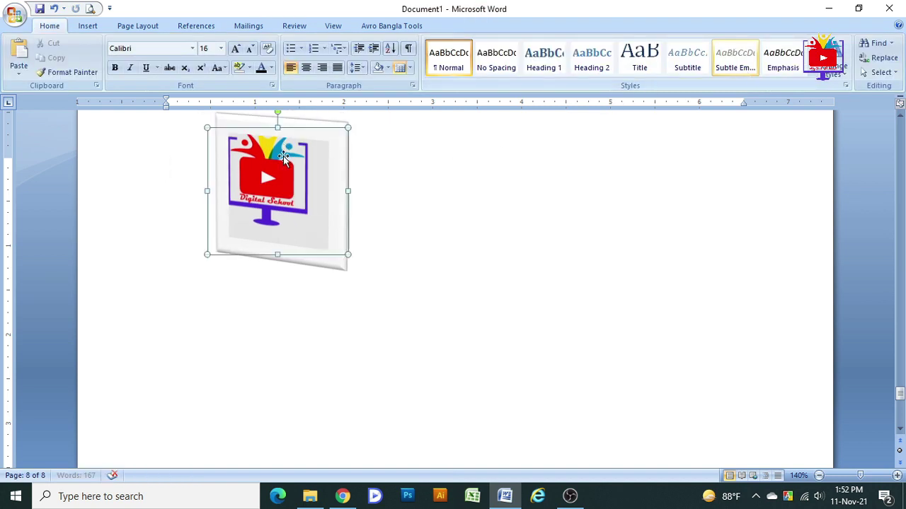
double_click(280, 149)
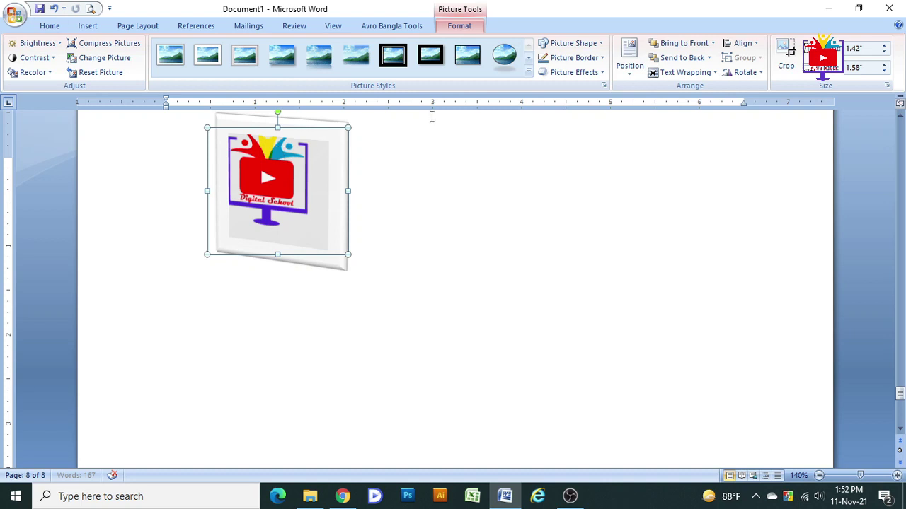
double_click(860, 51)
type("5")
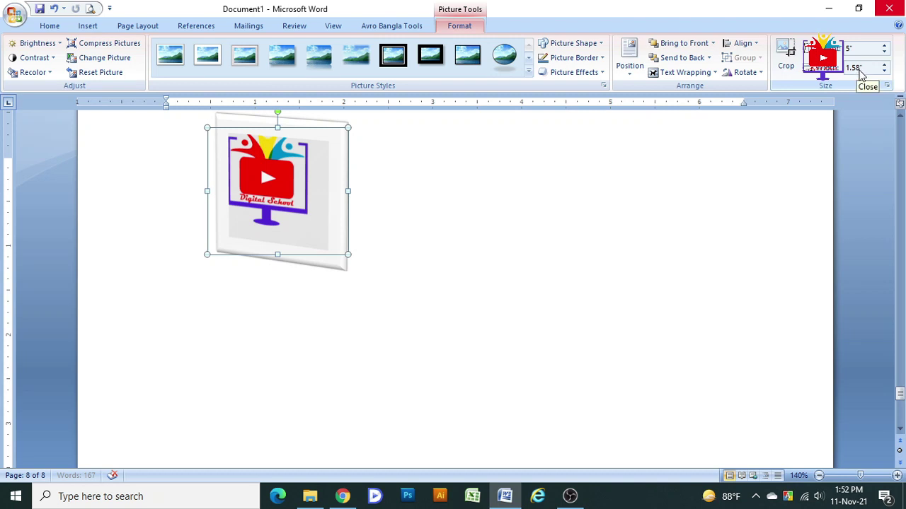
key("Return")
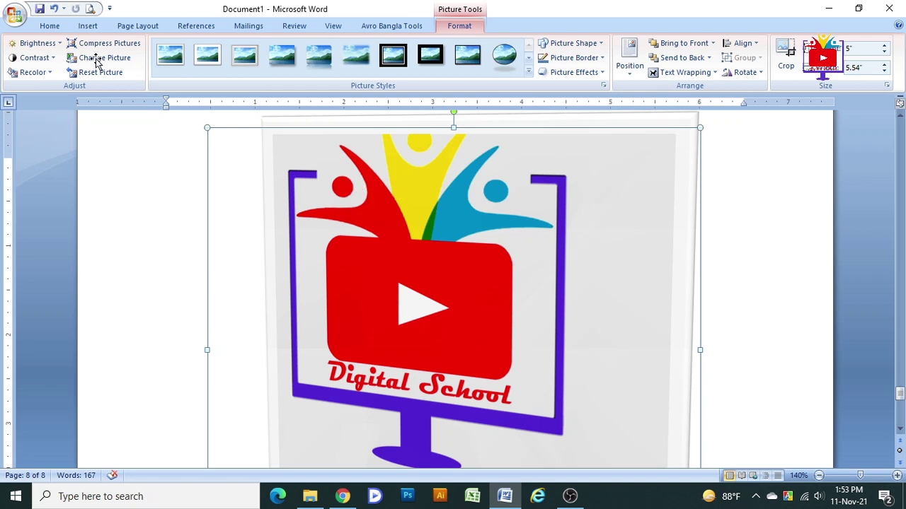
Delete the logo picture from the page and open the Clip Art pane
key("Delete")
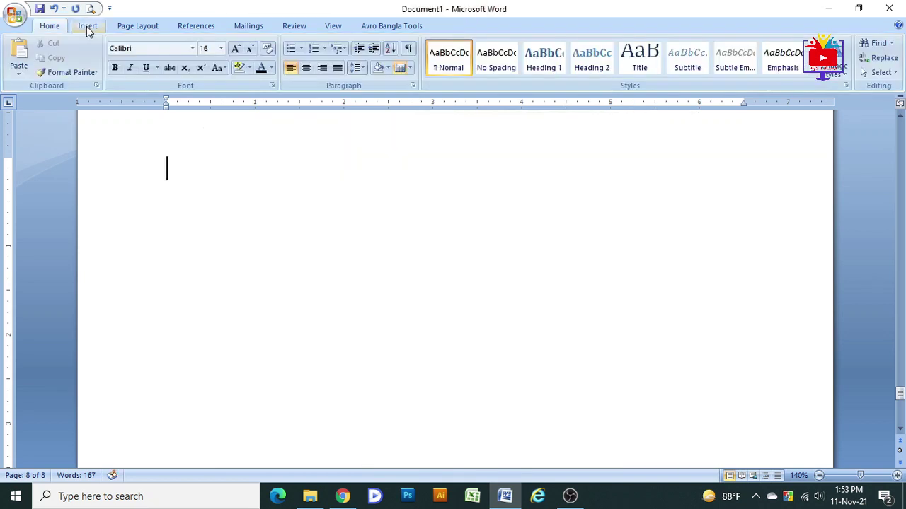
left_click(88, 28)
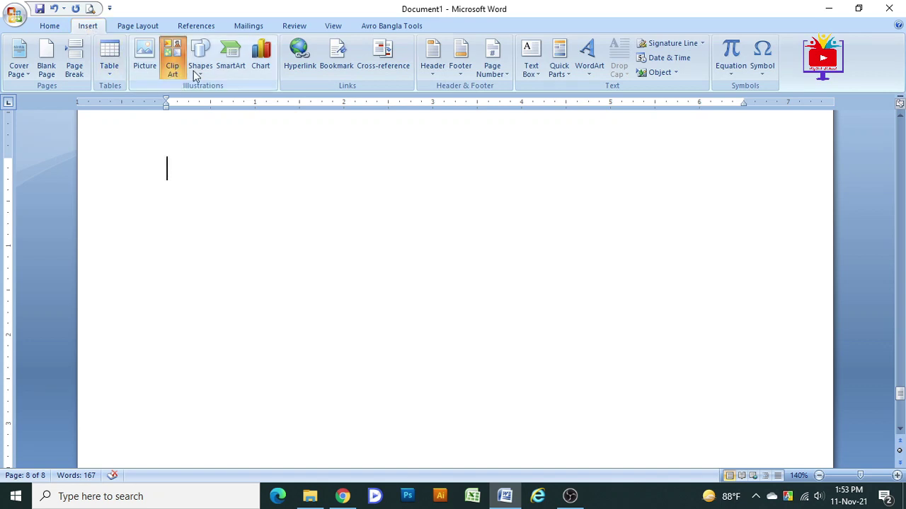
left_click(170, 66)
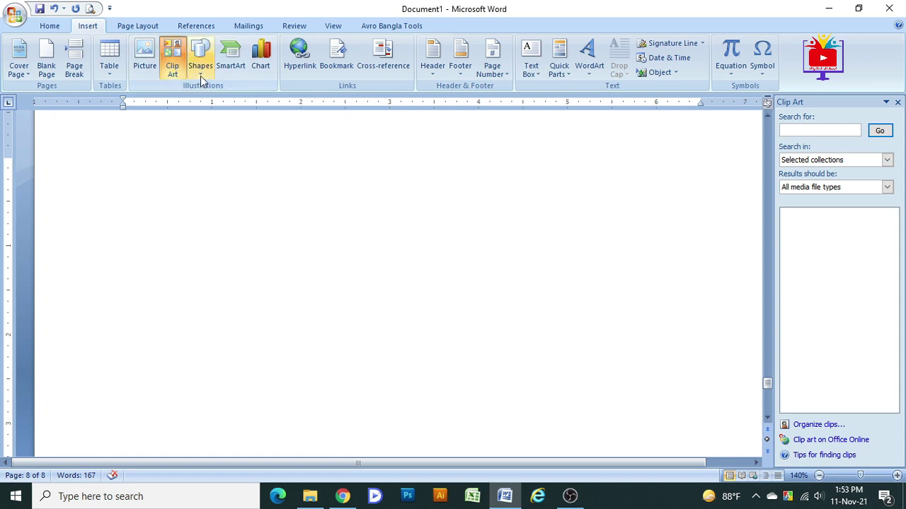
Draw a large pentagon arrow shape on page 8
left_click(201, 71)
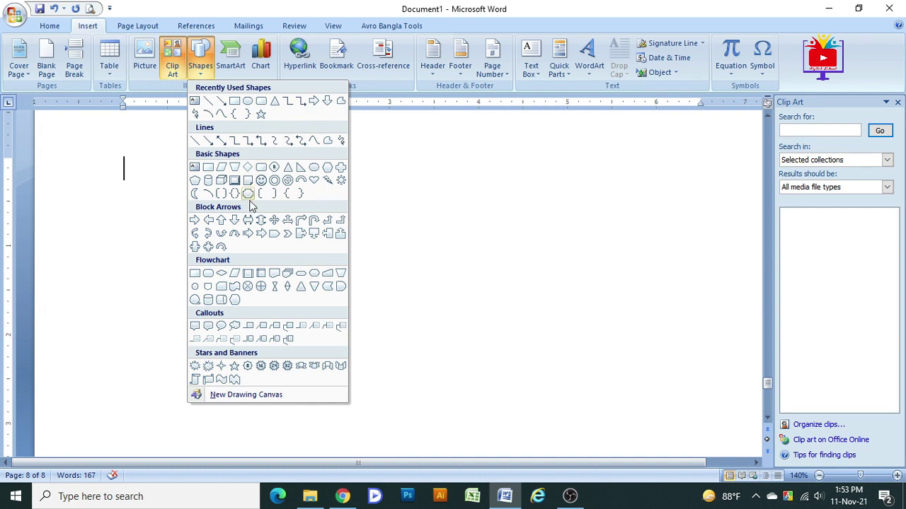
left_click(274, 234)
left_click_drag(236, 170, 411, 319)
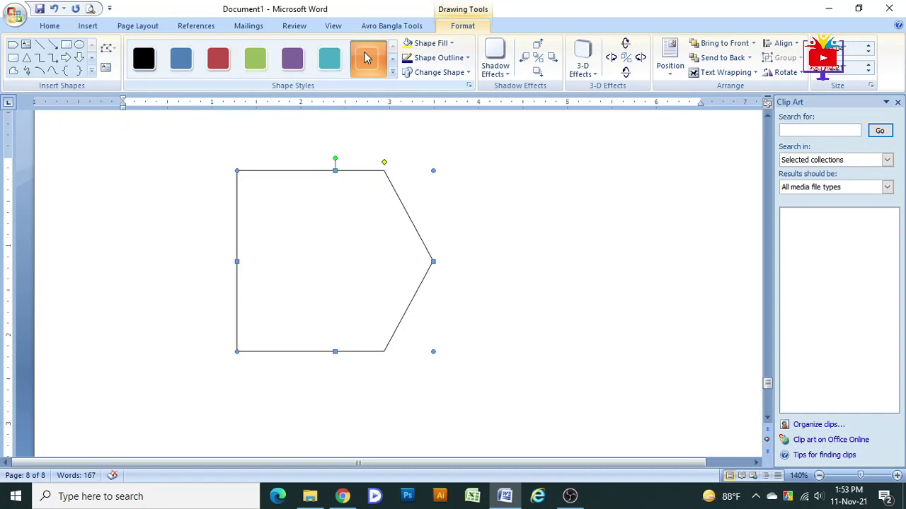
Apply the orange preset style to the pentagon, then fill it dark navy blue
left_click(367, 58)
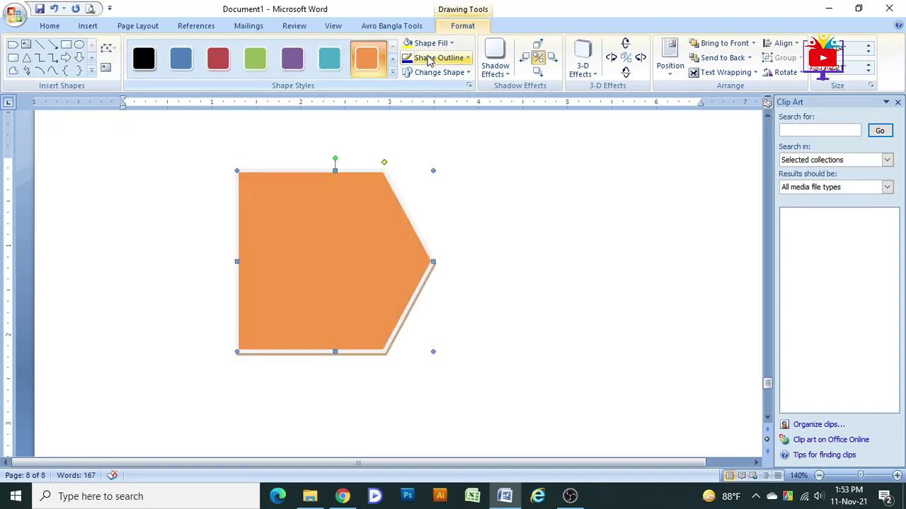
left_click(449, 43)
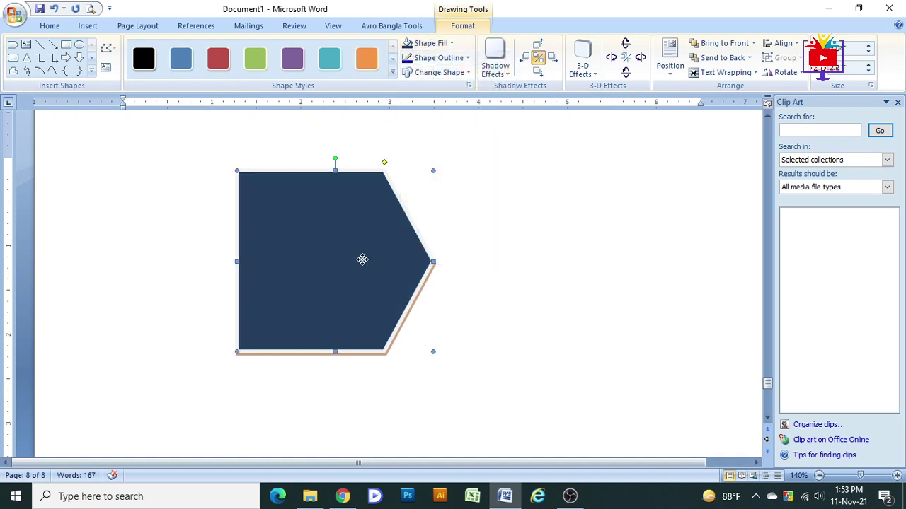
left_click(435, 240)
left_click(366, 258)
Set the pentagon's outline to No Outline
left_click(467, 58)
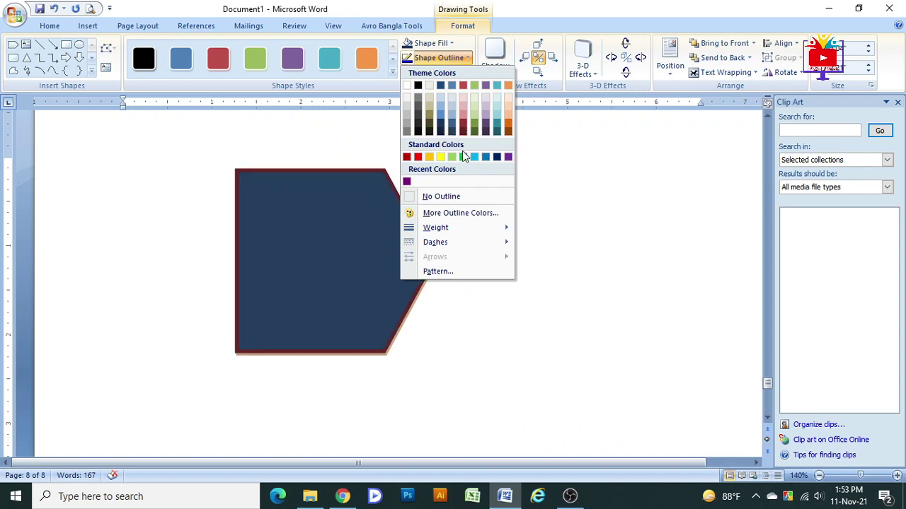
left_click(456, 200)
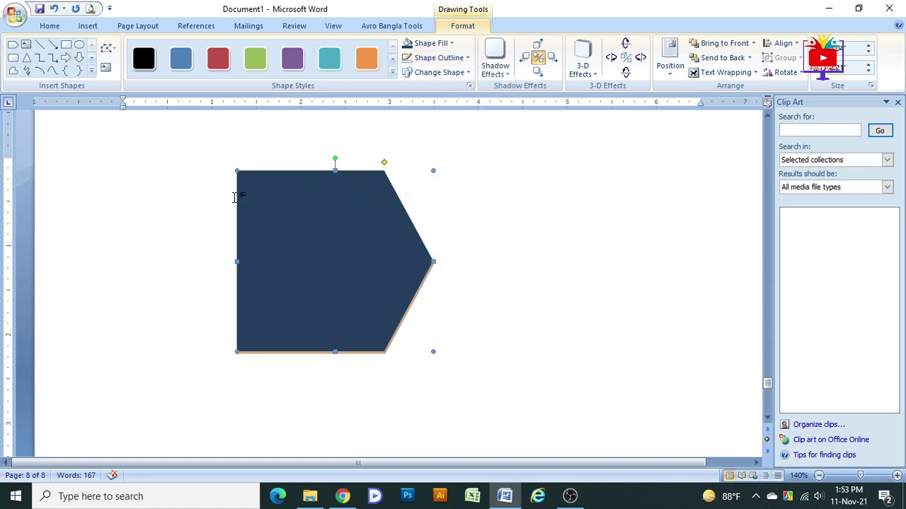
left_click(446, 58)
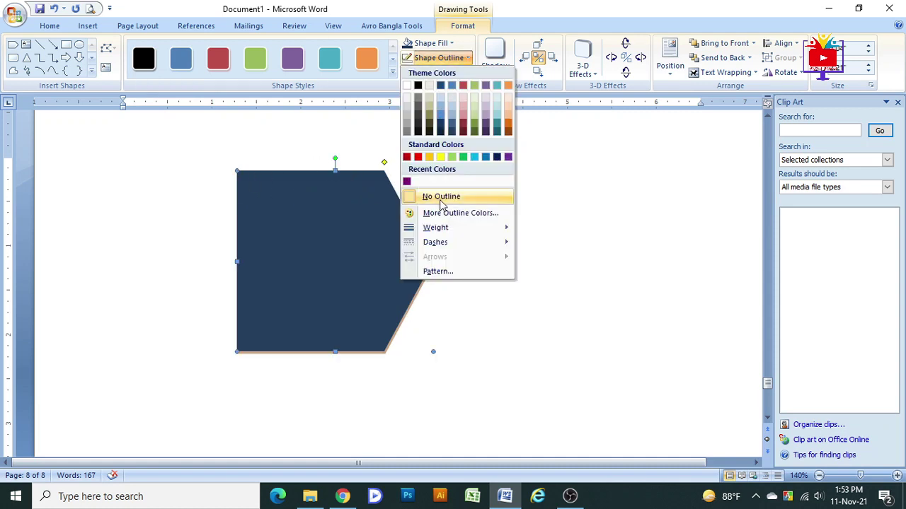
left_click(571, 196)
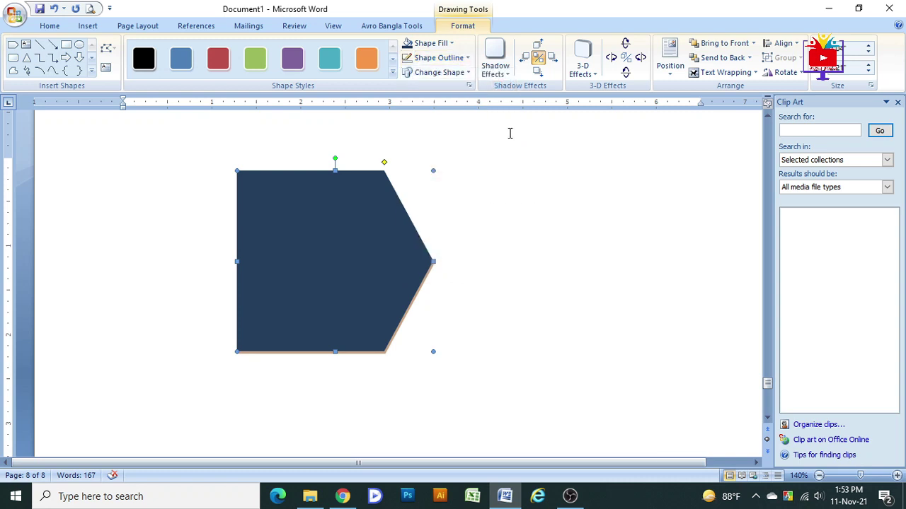
Give the pentagon Shadow Style 5 and a 3-D perspective effect
left_click(495, 64)
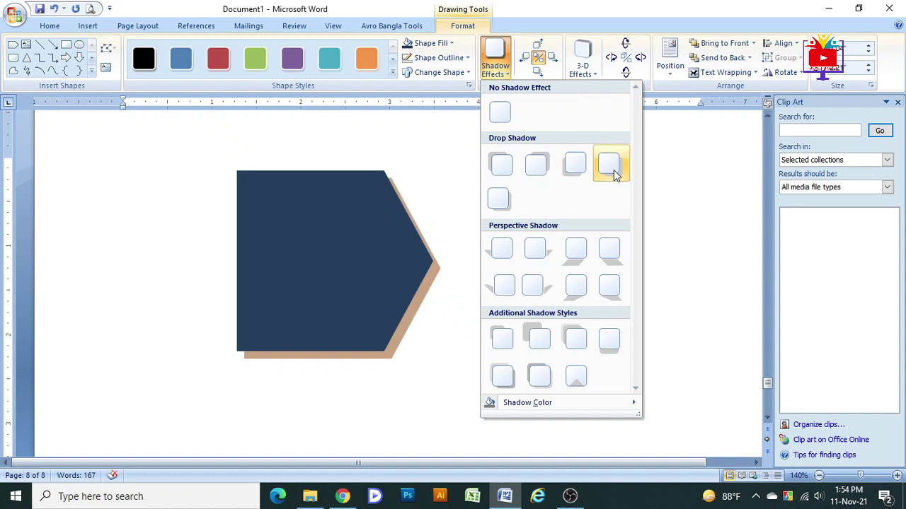
left_click(497, 202)
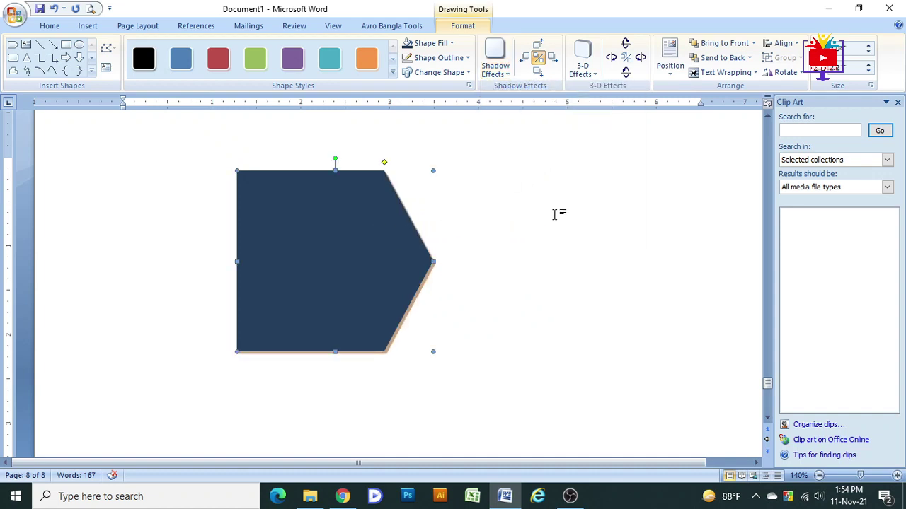
left_click(583, 63)
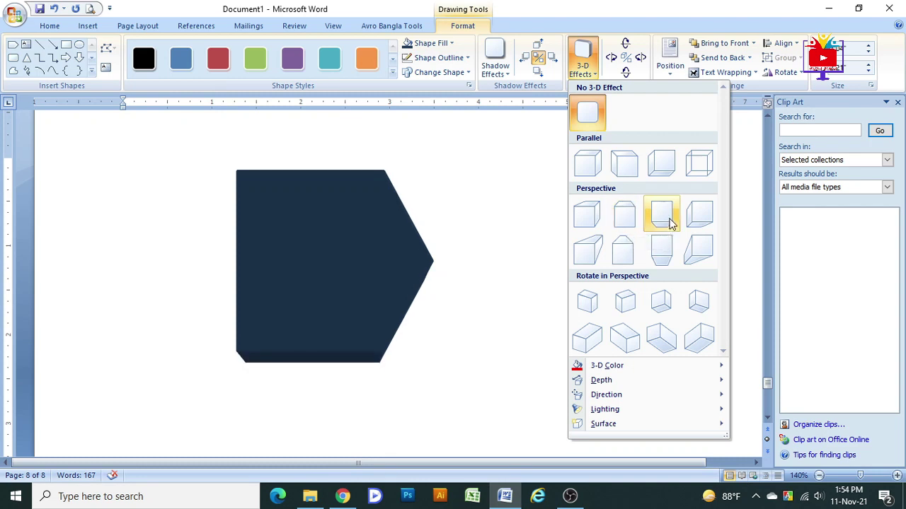
left_click(672, 223)
left_click(526, 259)
left_click(395, 233)
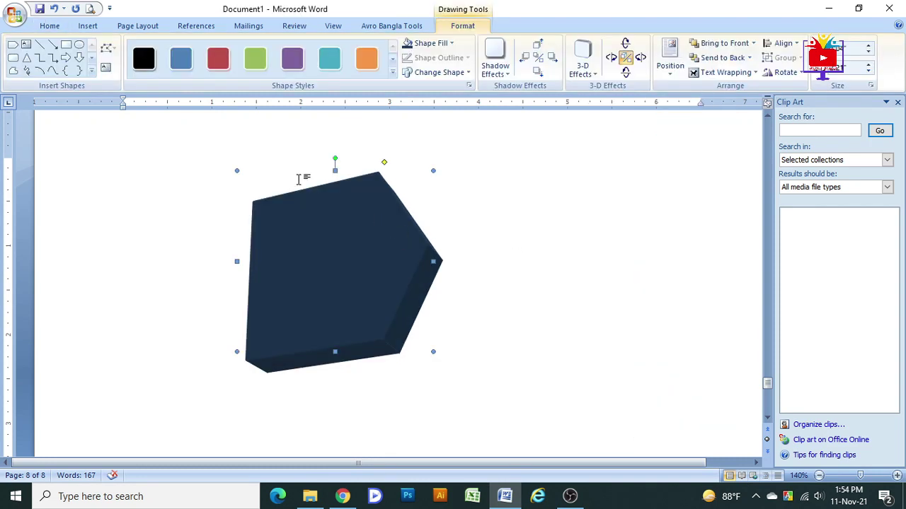
Apply the glossy red shape style to the pentagon and move it up and left
left_click(393, 73)
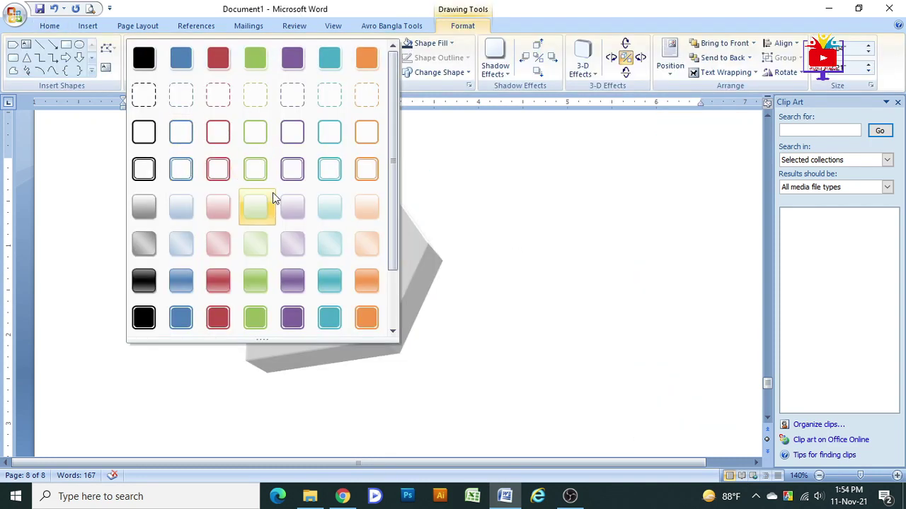
left_click(225, 280)
left_click(469, 257)
left_click_drag(415, 238, 329, 211)
left_click(88, 25)
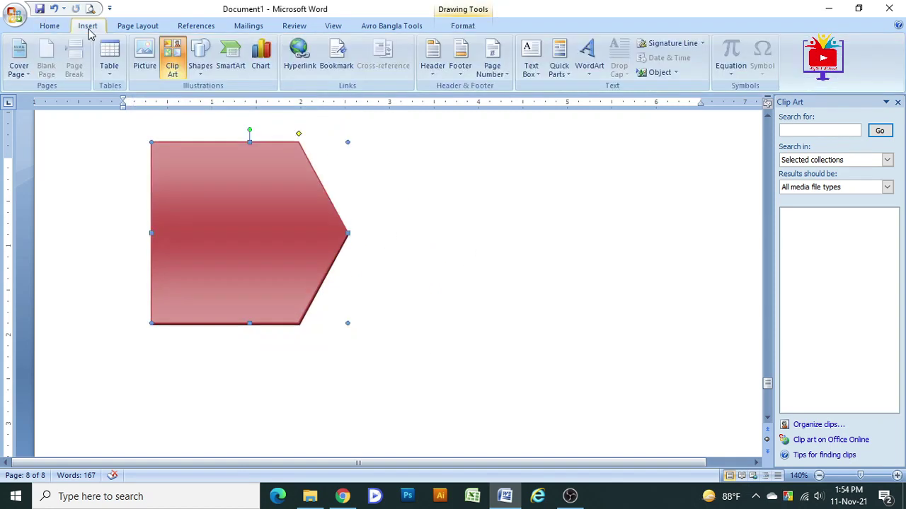
Insert a Detailed Process SmartArt graphic with three [Text] blocks onto page 8
left_click(202, 71)
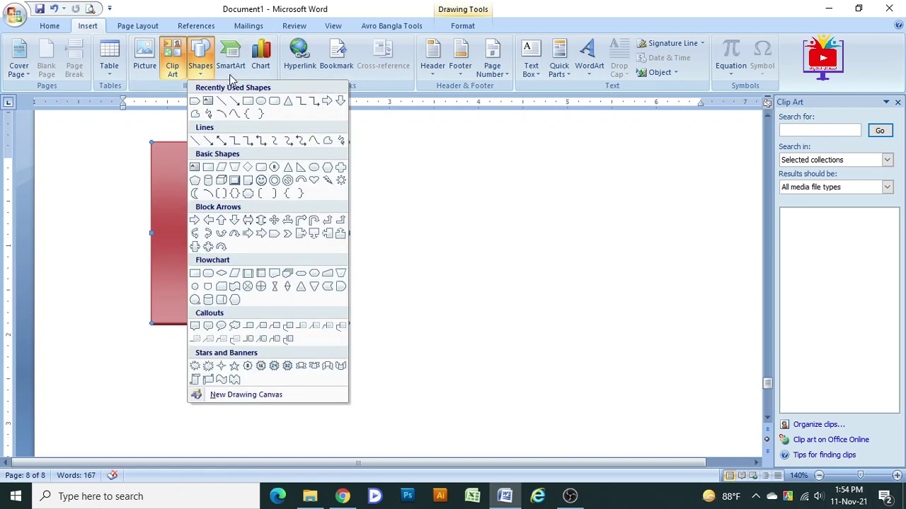
left_click(232, 68)
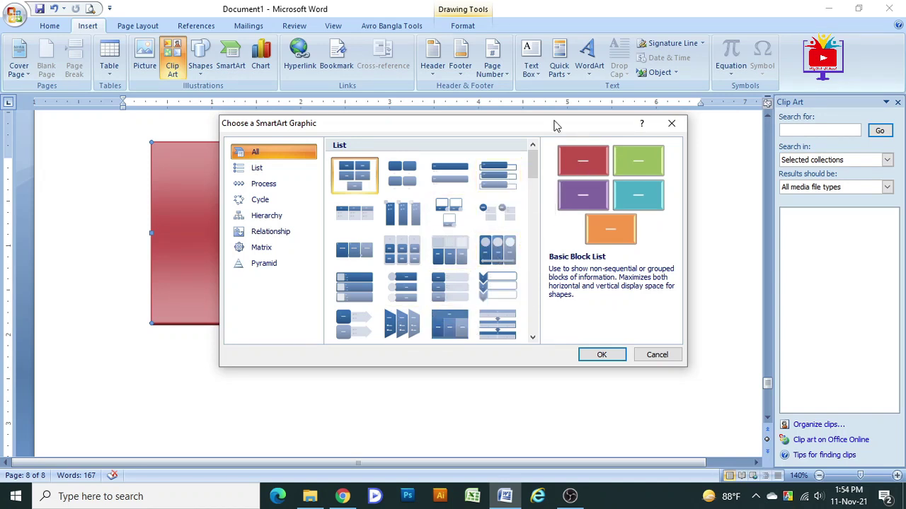
left_click_drag(556, 124, 730, 66)
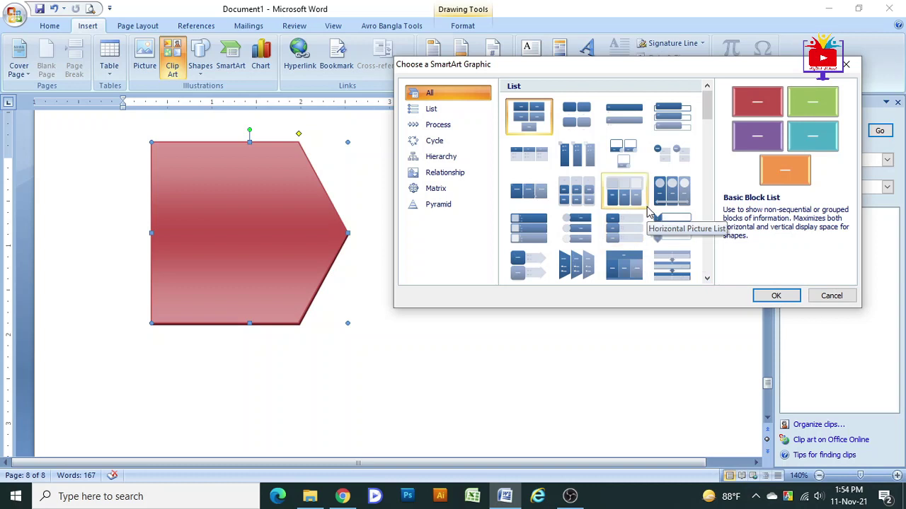
scroll(644, 191, "down", 3)
left_click(531, 214)
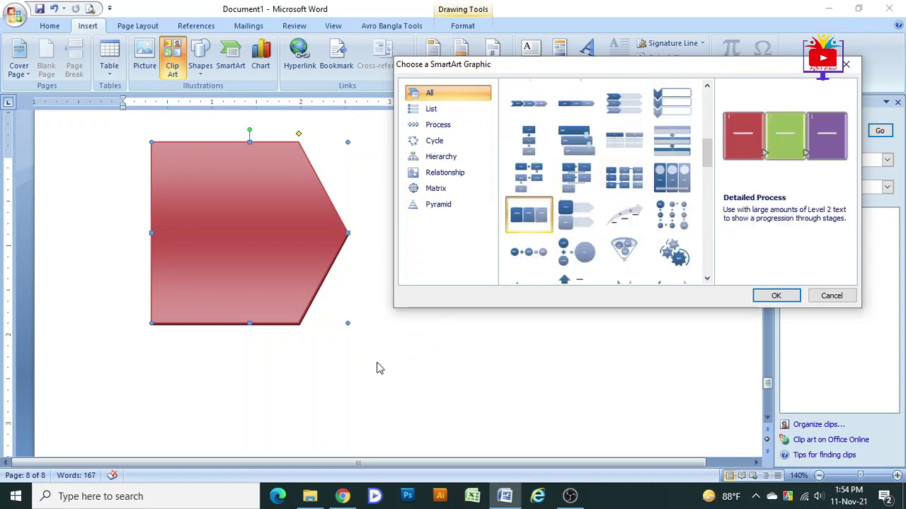
left_click(775, 297)
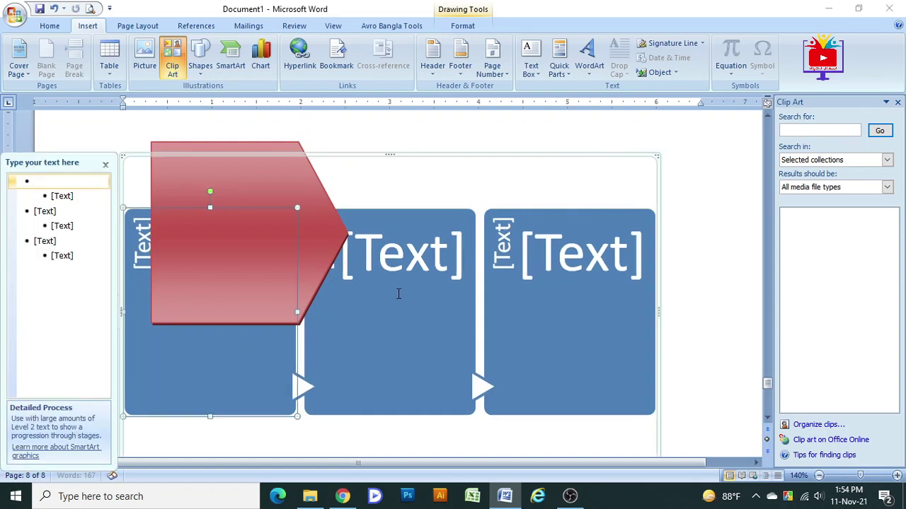
left_click(235, 203)
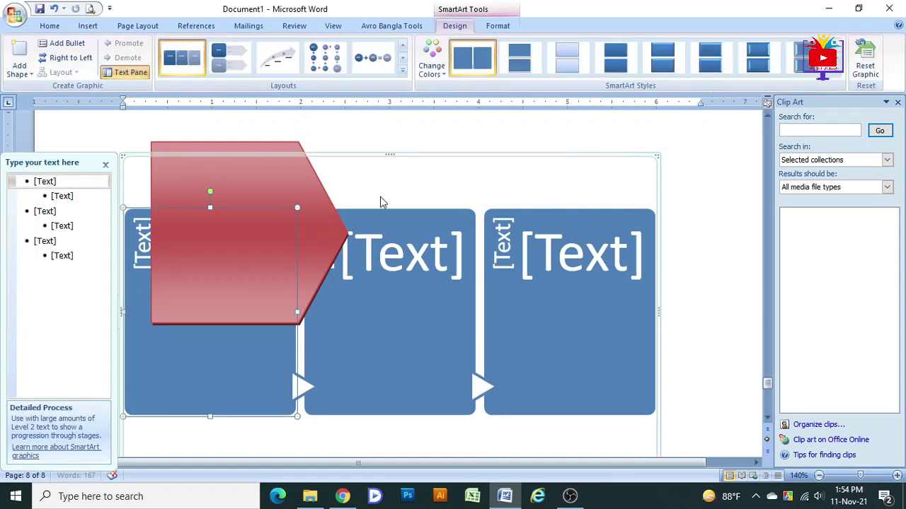
Drag the red pentagon aside and delete it
left_click(270, 172)
left_click_drag(270, 173, 514, 219)
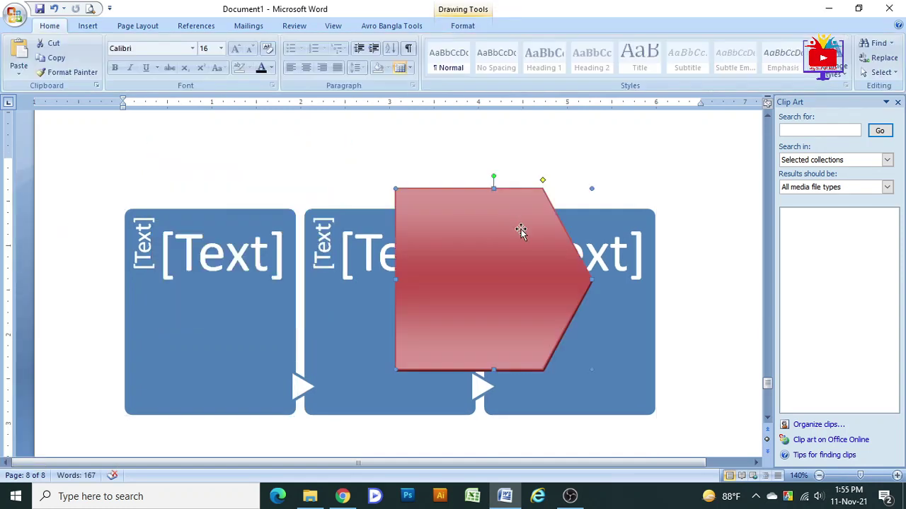
key("Delete")
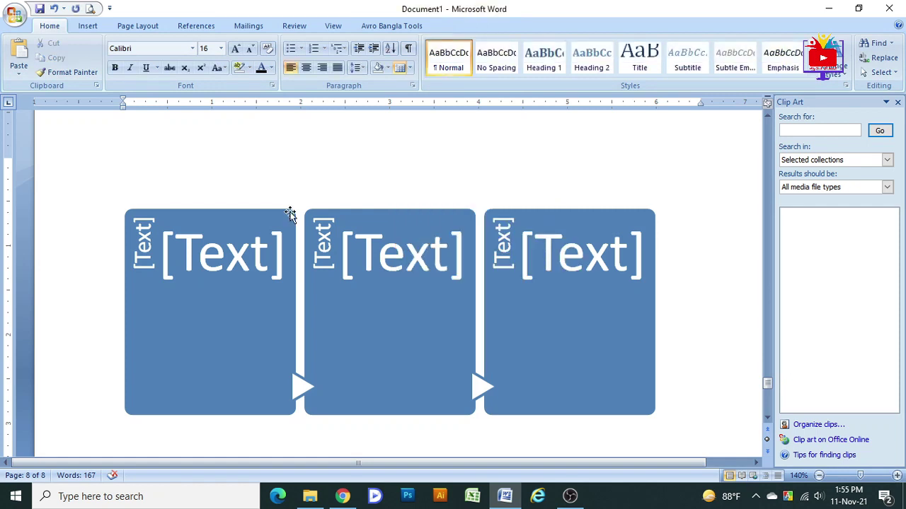
Click into the SmartArt text boxes, then open the Insert Chart dialog
left_click(204, 228)
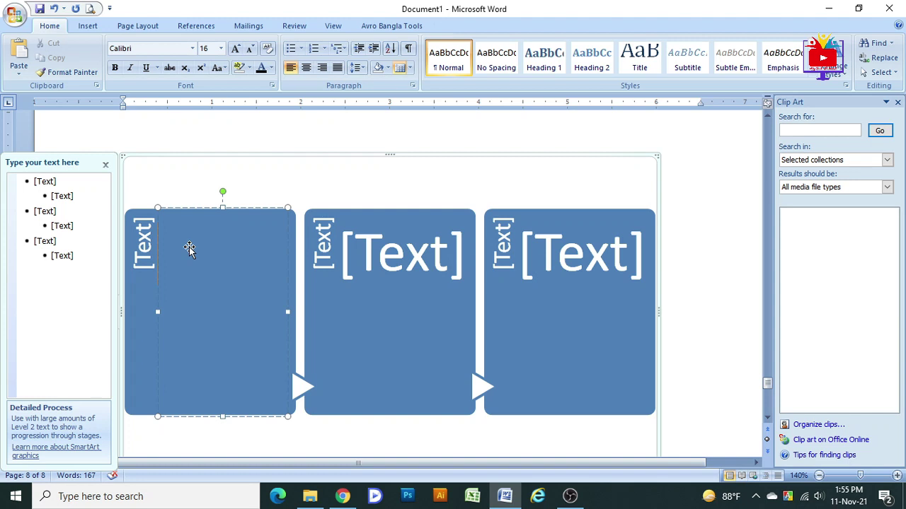
left_click(189, 249)
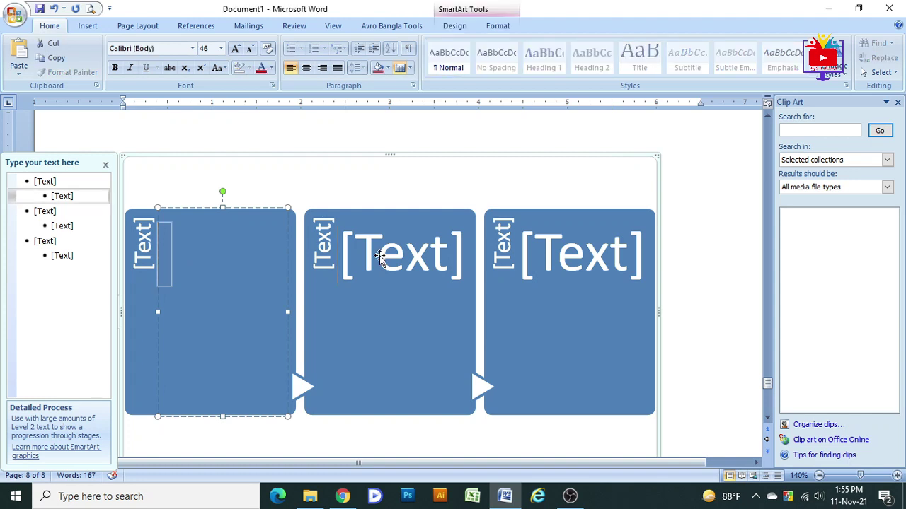
key("shift+Tab")
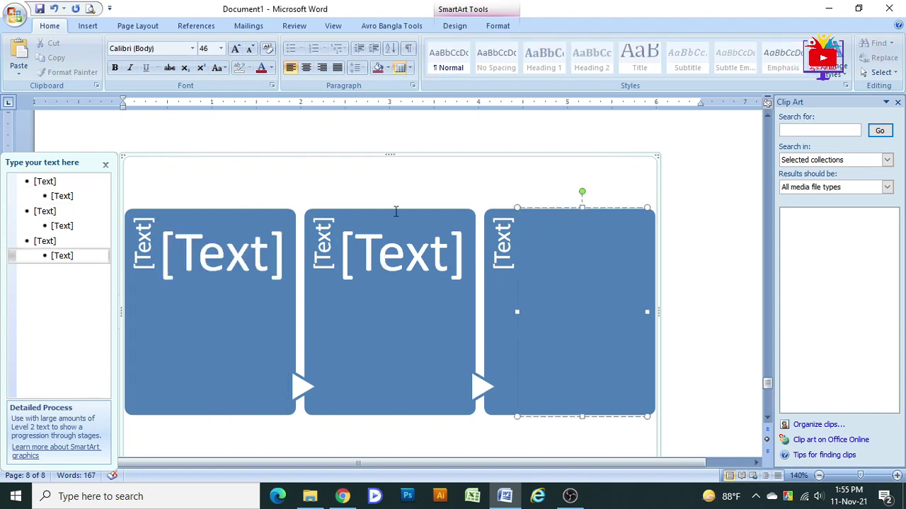
left_click(94, 28)
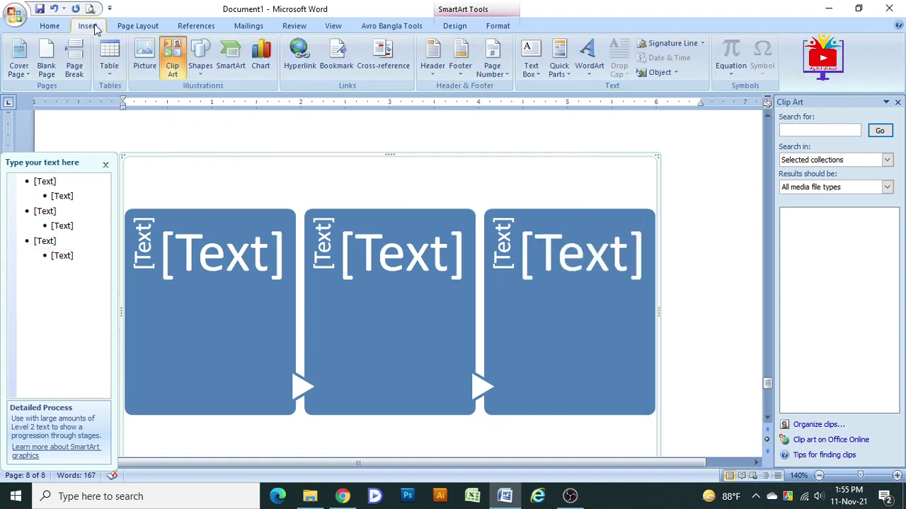
left_click(261, 61)
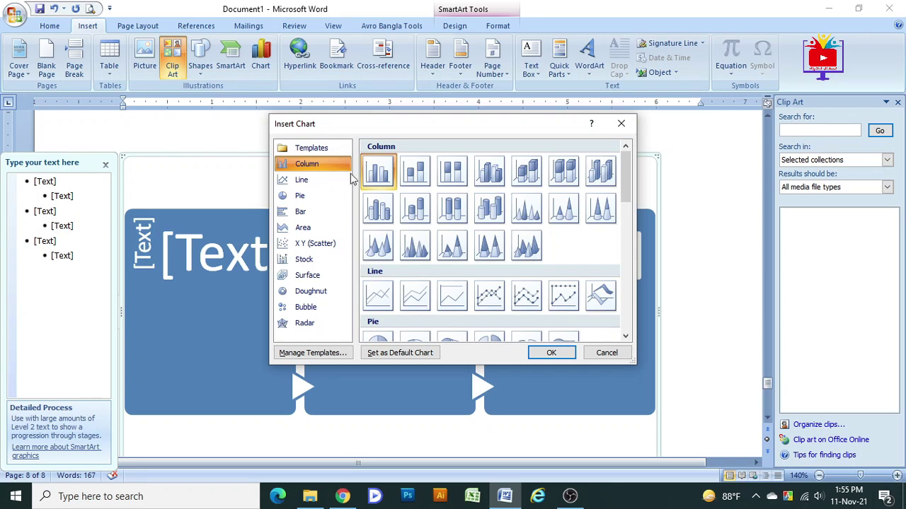
Compare the Column and Line chart subtypes, including their 3-D variants
left_click(317, 181)
left_click(306, 163)
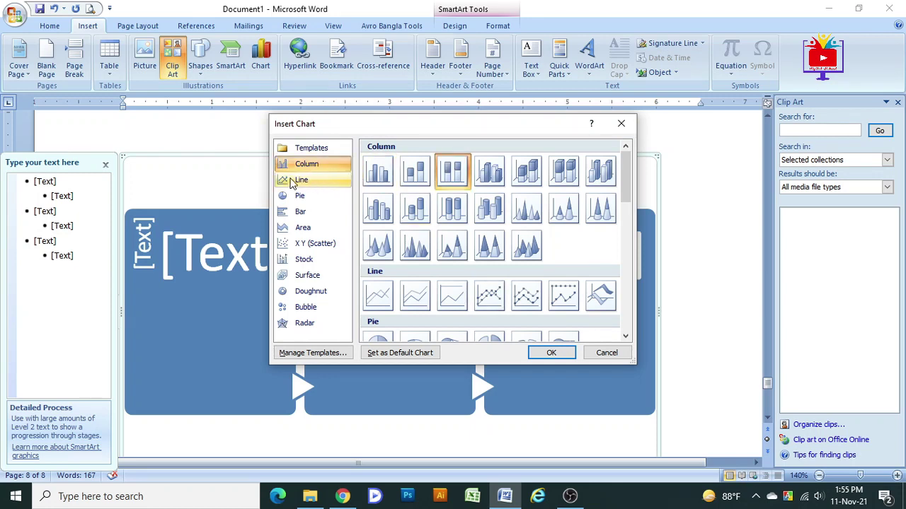
left_click(526, 170)
left_click(601, 171)
left_click(302, 181)
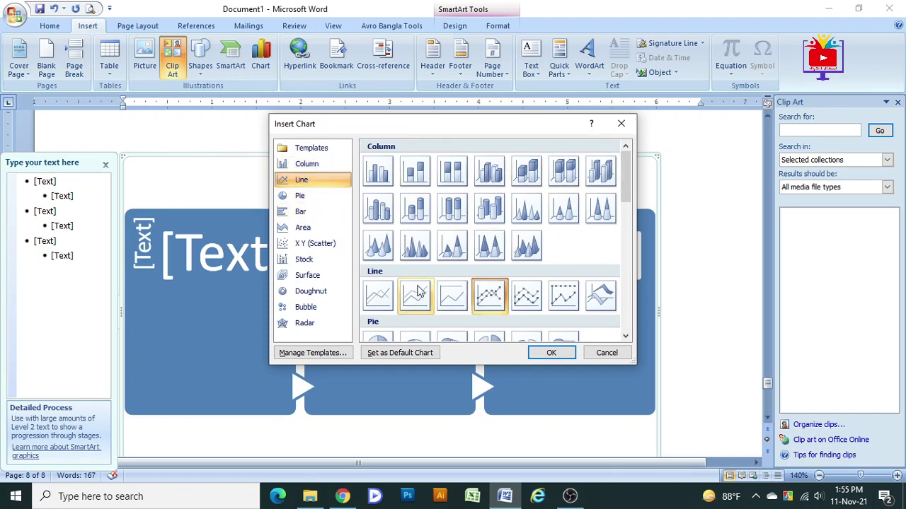
left_click(601, 296)
scroll(576, 251, "down", 5)
scroll(561, 224, "down", 3)
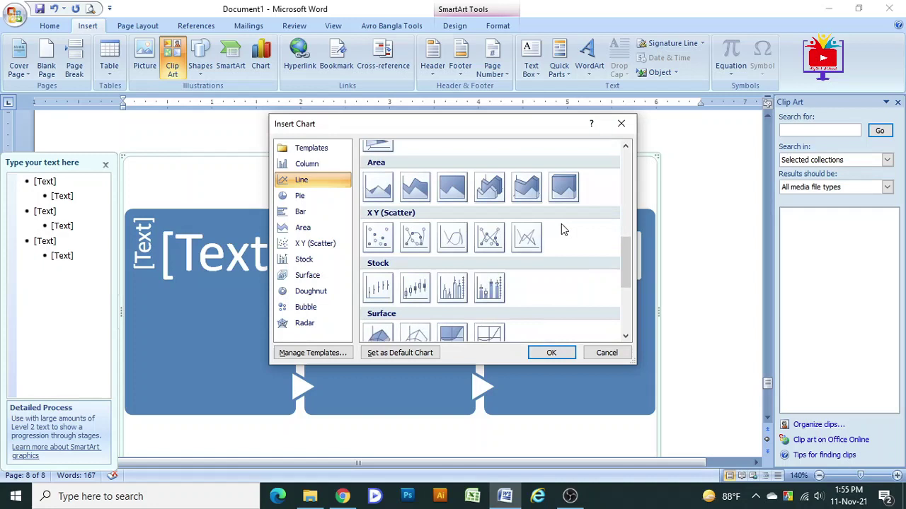
scroll(561, 223, "up", 6)
Browse the Pie, Bar and Area types, then insert a Line with Markers chart
left_click(382, 177)
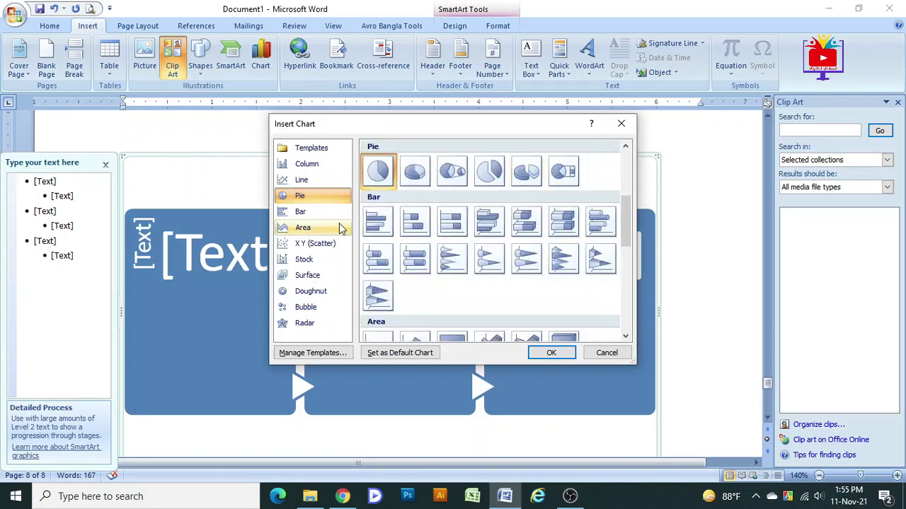
left_click(328, 210)
left_click(316, 230)
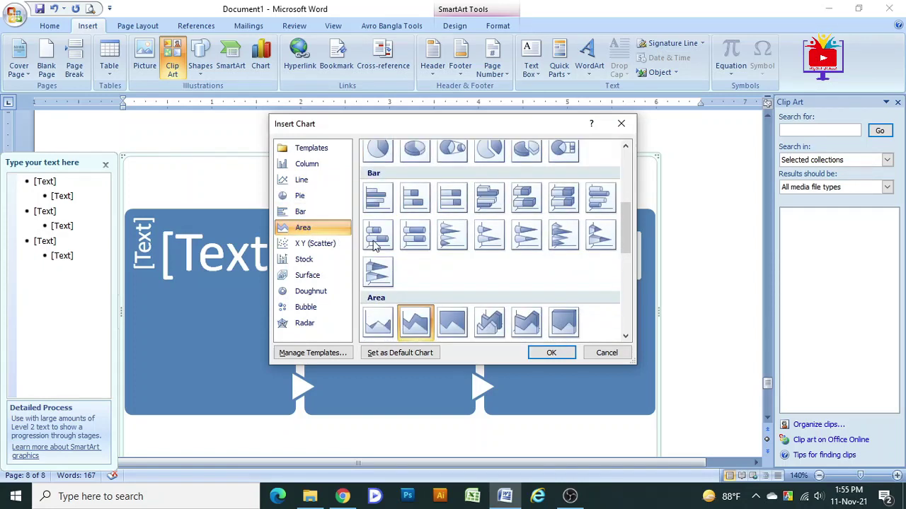
scroll(453, 223, "down", 3)
scroll(452, 224, "up", 5)
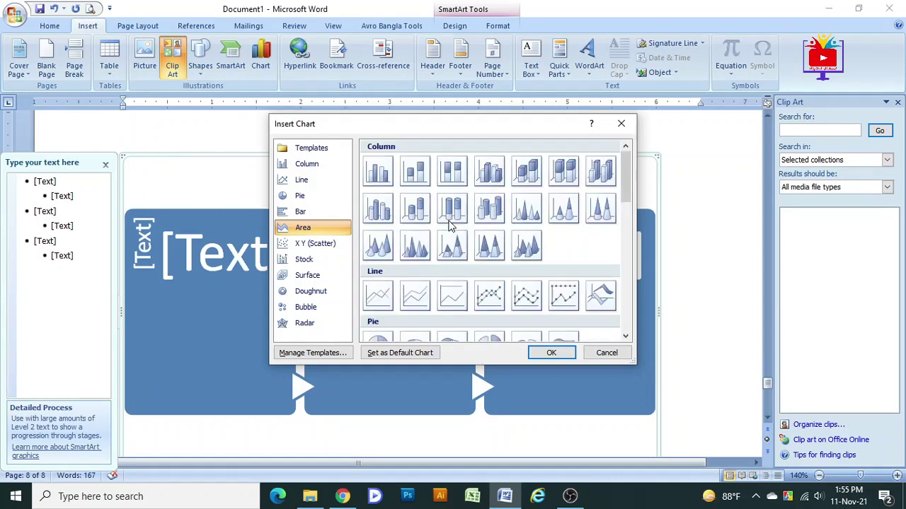
left_click(424, 182)
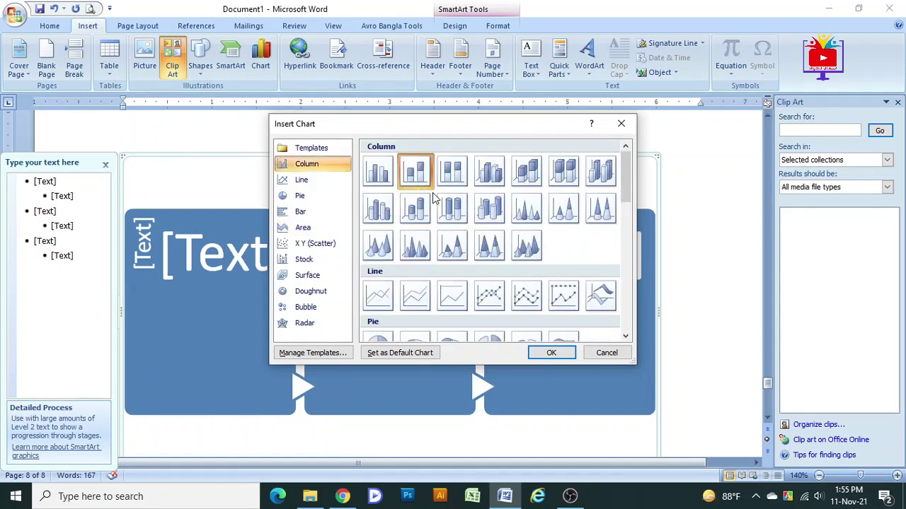
left_click(487, 296)
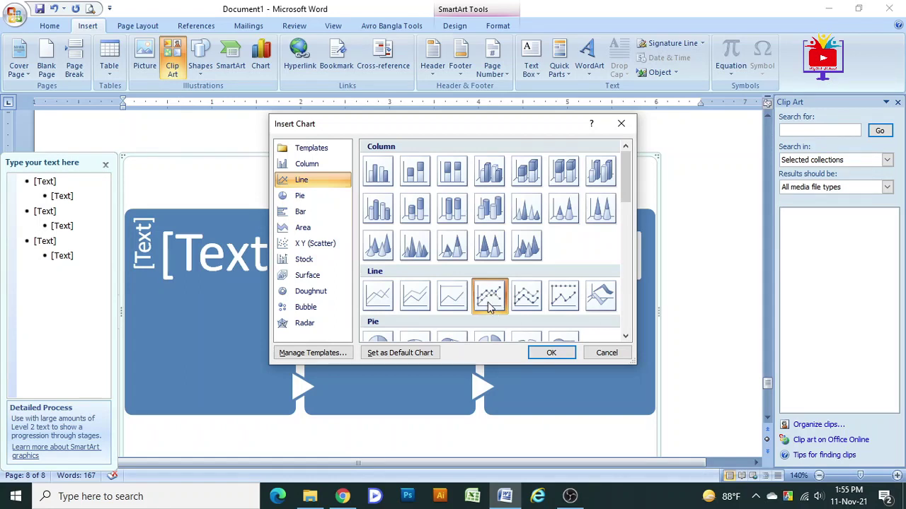
left_click(550, 353)
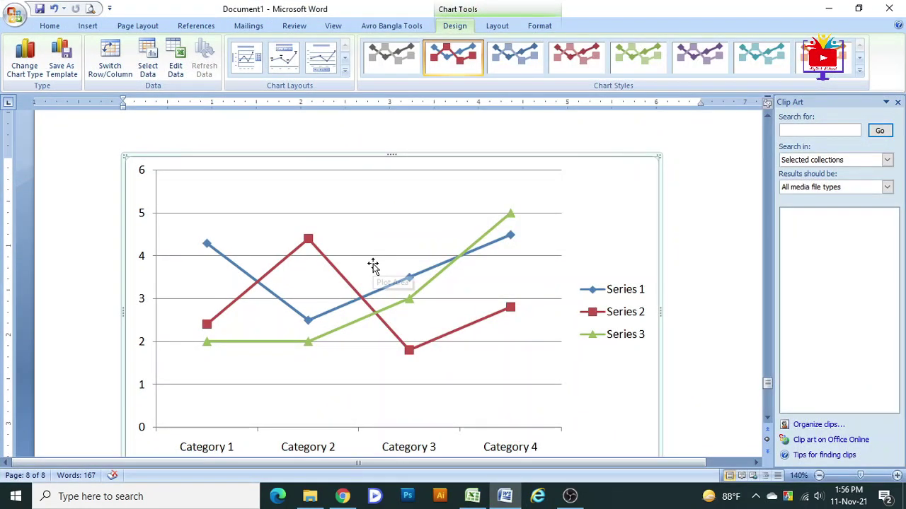
Try the grayscale and blue chart styles, settling on the green chart style
scroll(353, 240, "down", 2)
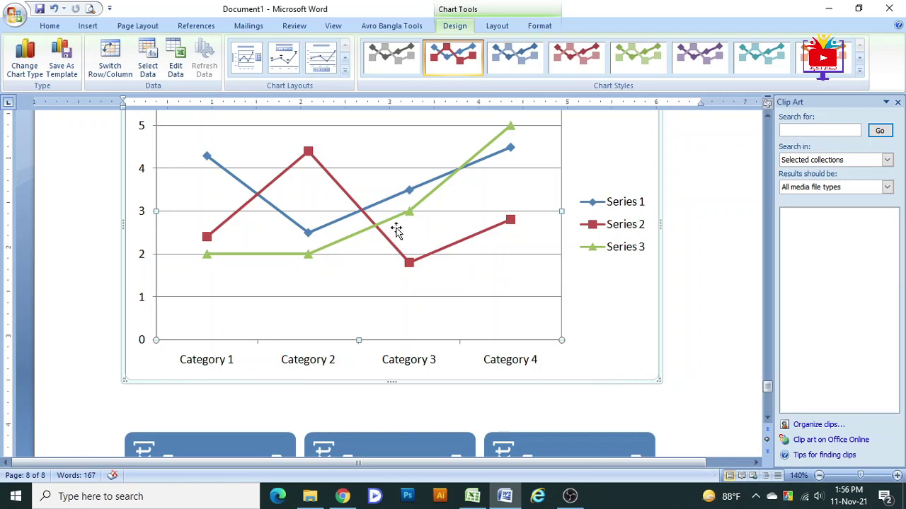
scroll(353, 229, "up", 5)
scroll(354, 227, "up", 4)
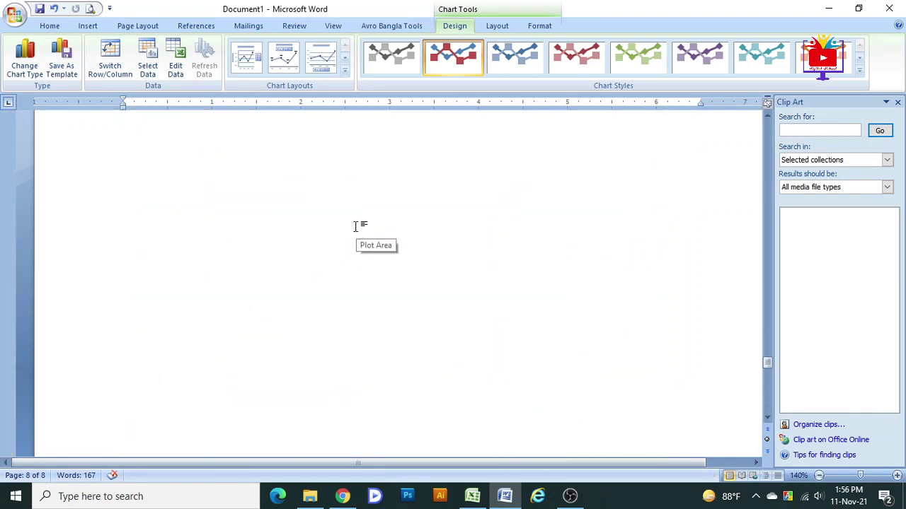
scroll(350, 223, "down", 2)
scroll(342, 203, "down", 3)
scroll(346, 203, "down", 5)
scroll(346, 204, "down", 2)
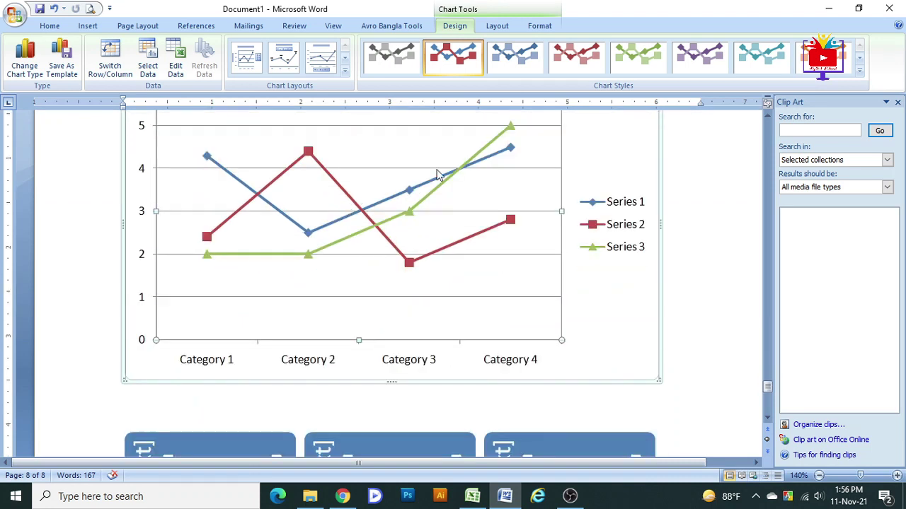
left_click(396, 69)
left_click(520, 55)
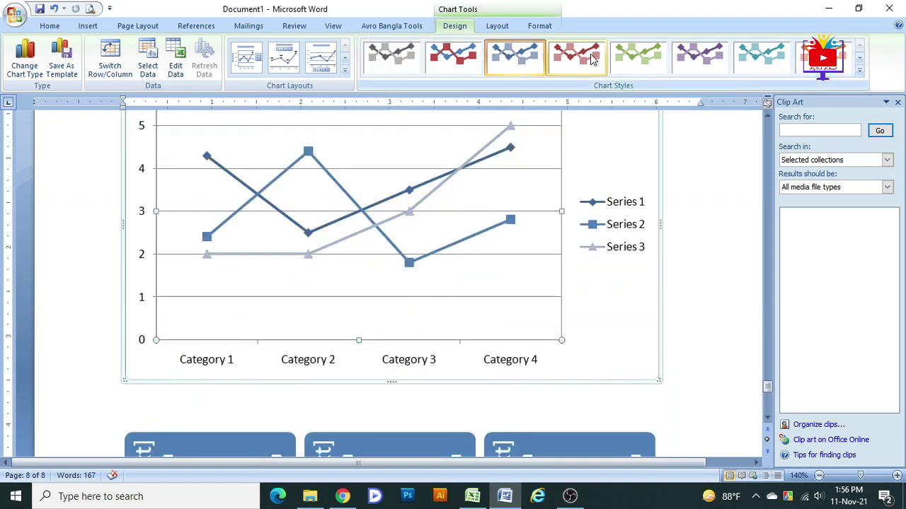
left_click(633, 55)
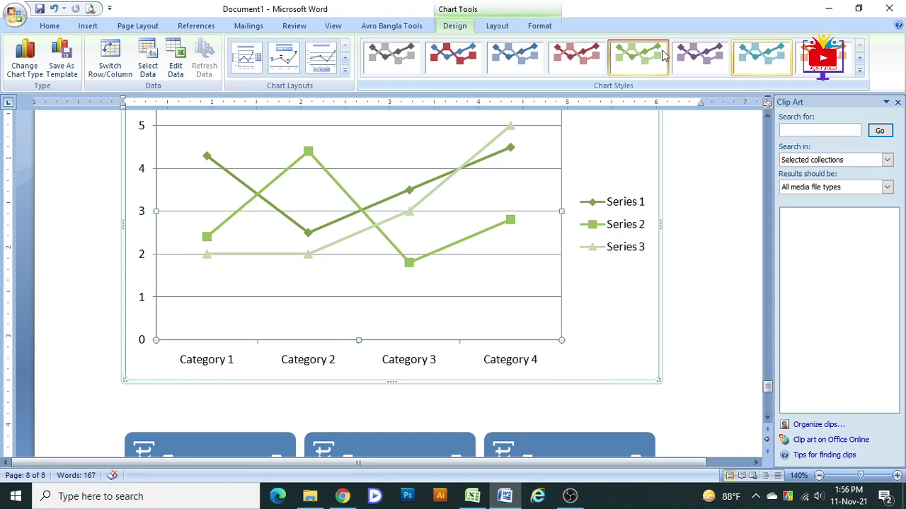
Apply a chart layout with an axis title and data labels, and close Clip Art
left_click(345, 72)
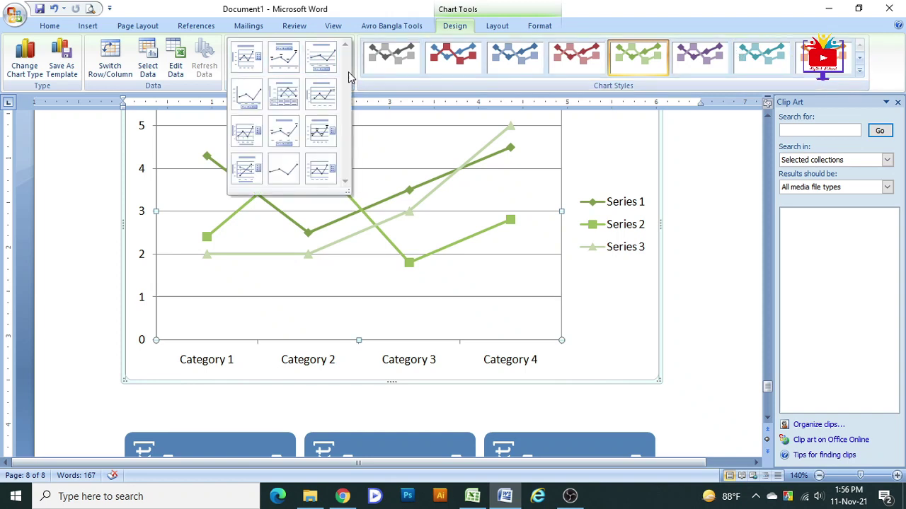
left_click(281, 102)
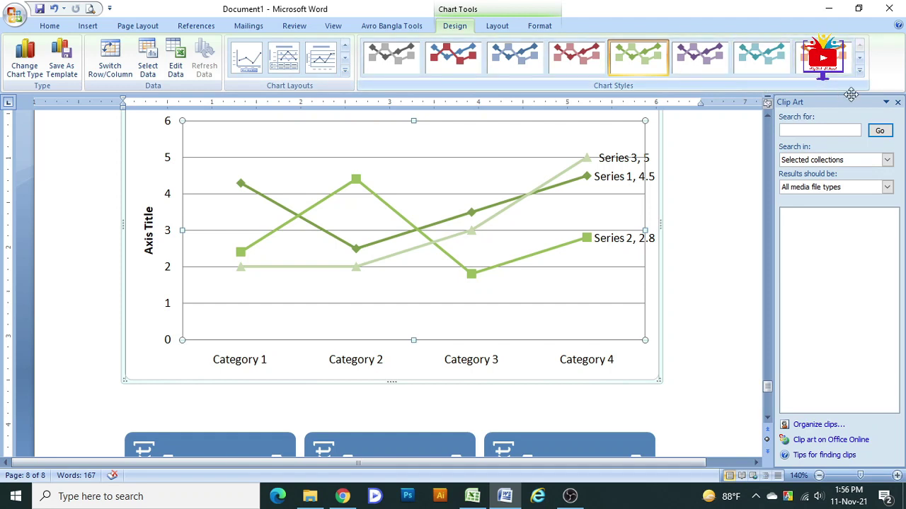
left_click(897, 104)
scroll(457, 196, "down", 5)
Select and delete the three-box SmartArt, then show the Insert tab's Header designs
left_click(424, 218)
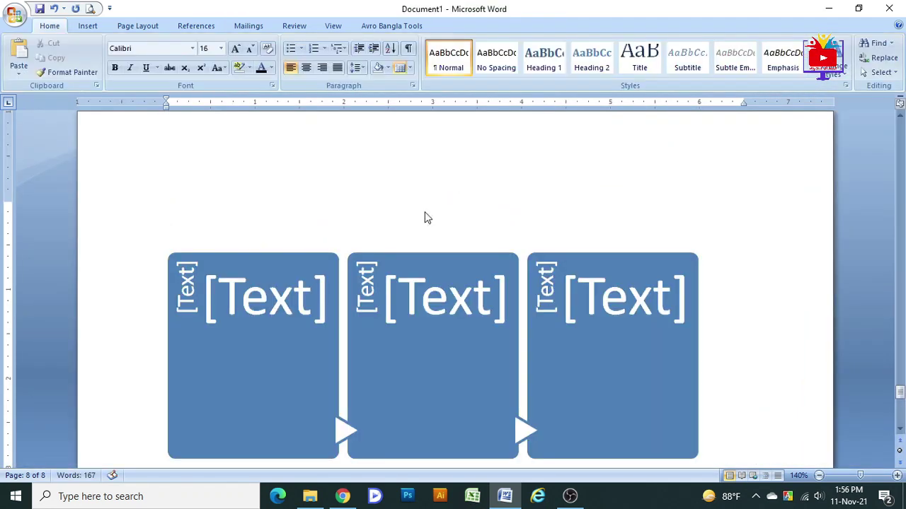
left_click(412, 310)
left_click(291, 198)
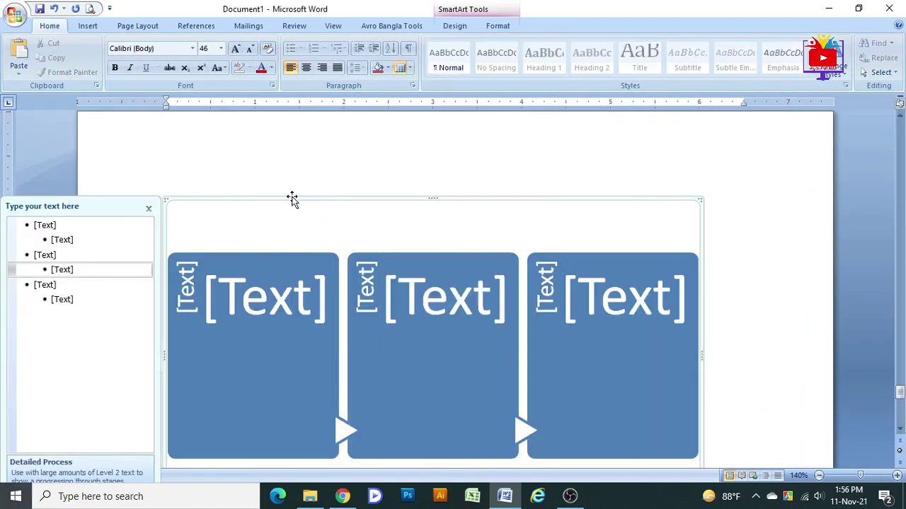
key("Delete")
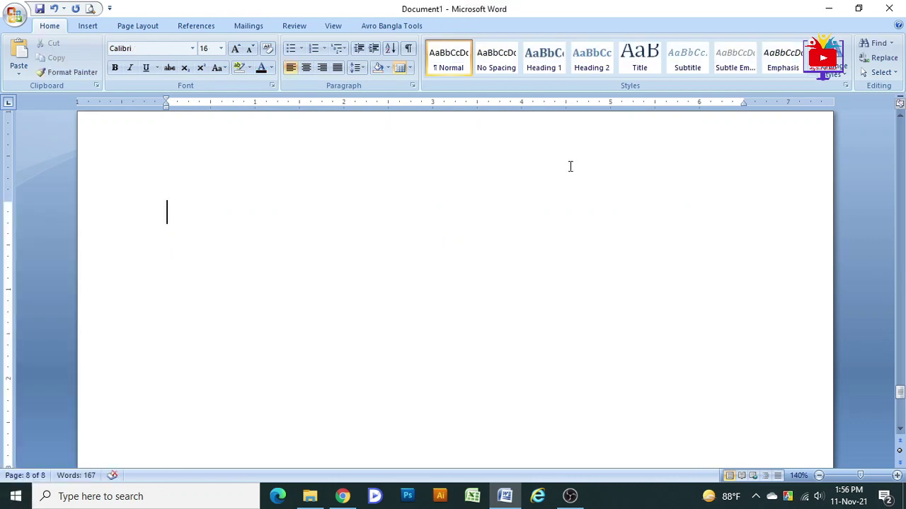
left_click(87, 27)
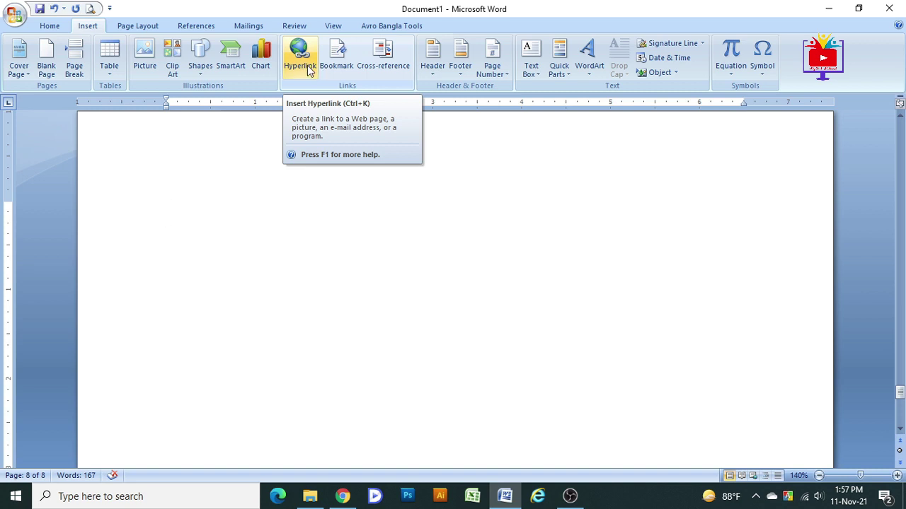
left_click(430, 73)
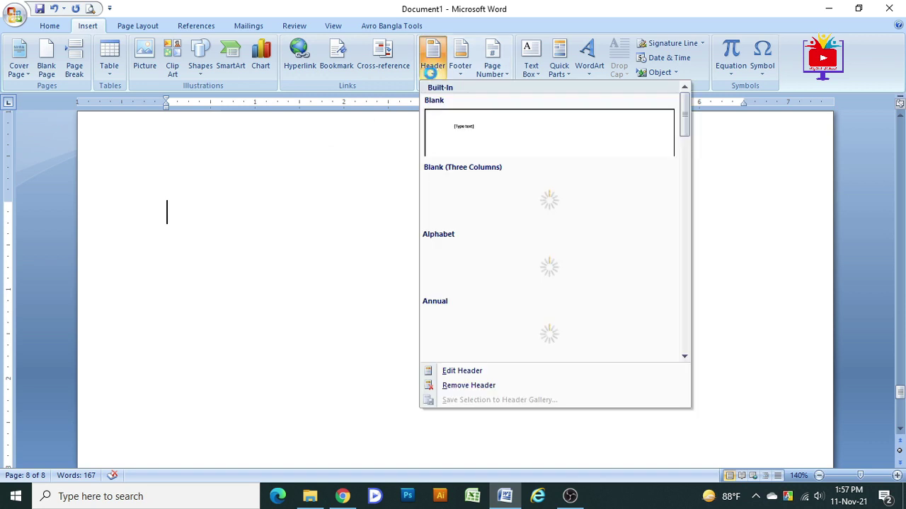
Insert the Alphabet header and type 'augdauvduagda8' as its text
left_click(460, 68)
left_click(431, 77)
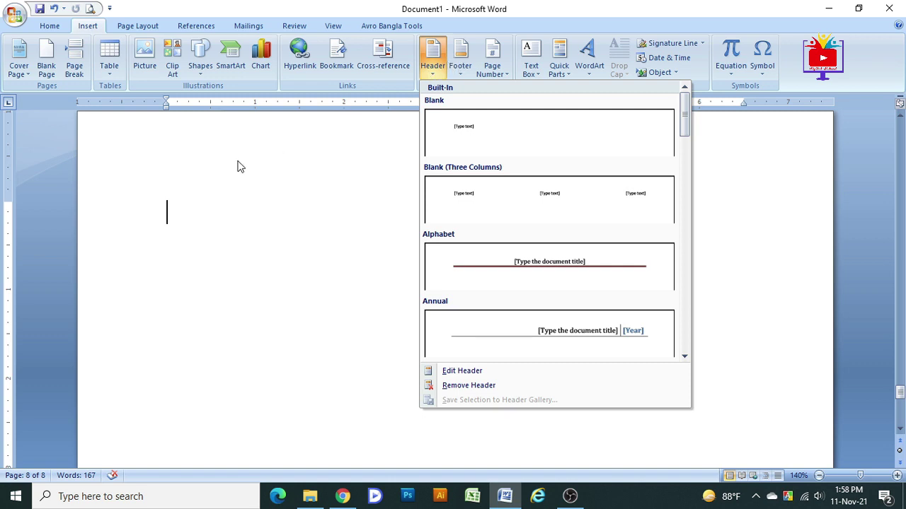
left_click(544, 284)
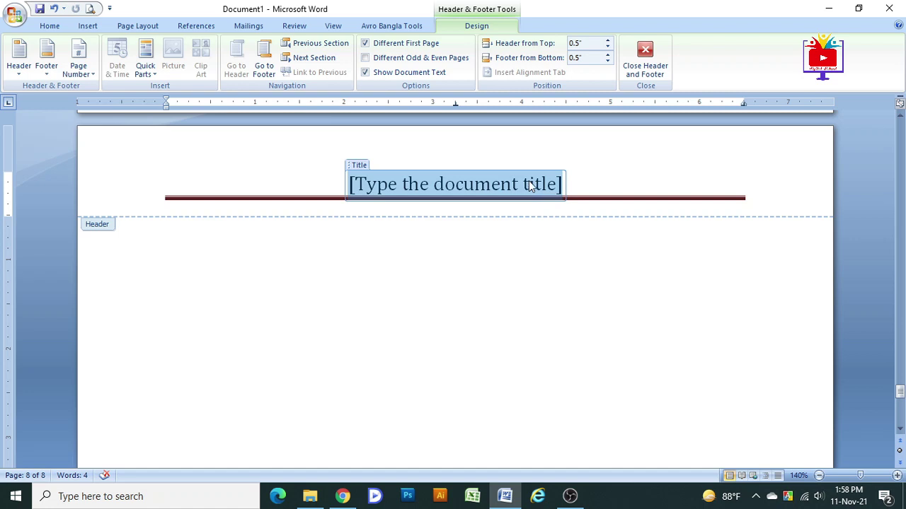
type("augdauvduagda8uud")
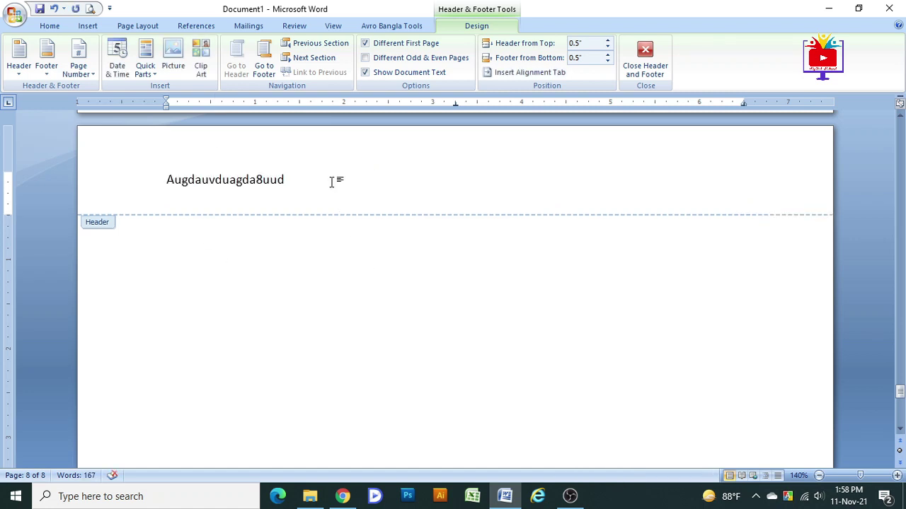
Select the header text and centre it
left_click(182, 180)
left_click_drag(166, 179, 302, 191)
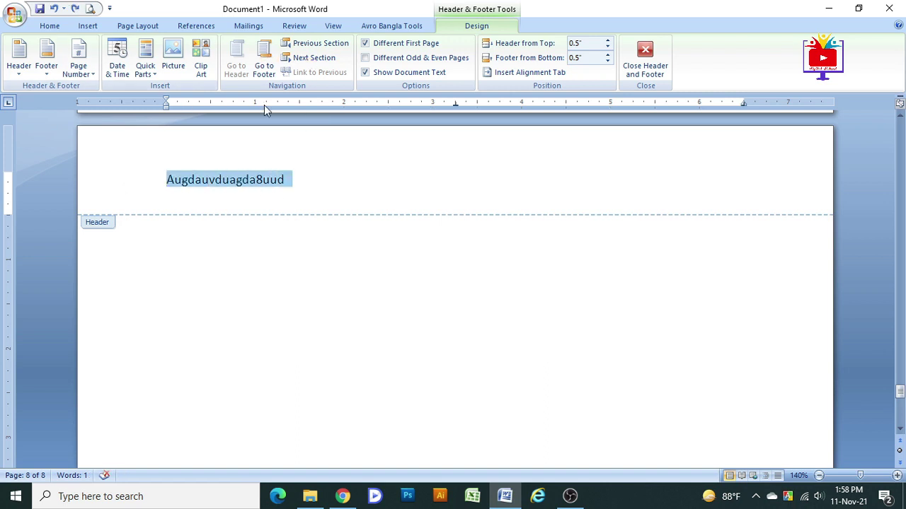
left_click(51, 27)
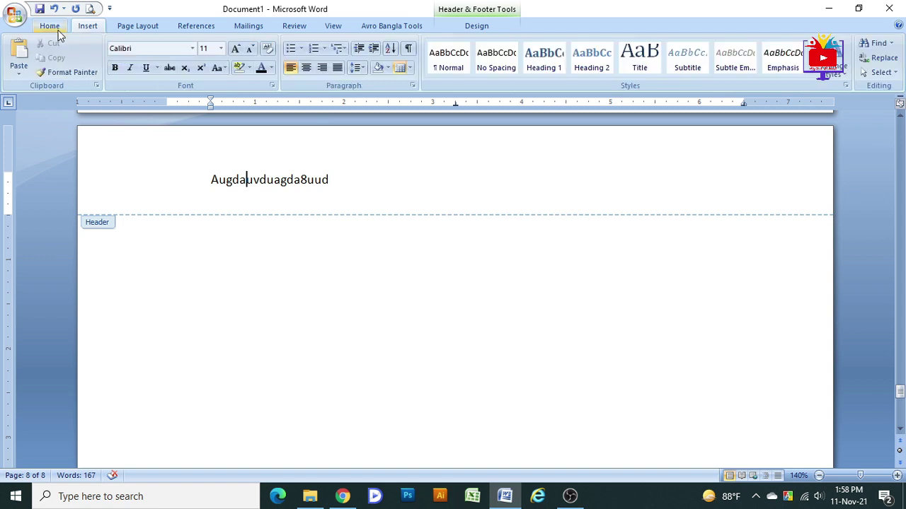
left_click(307, 68)
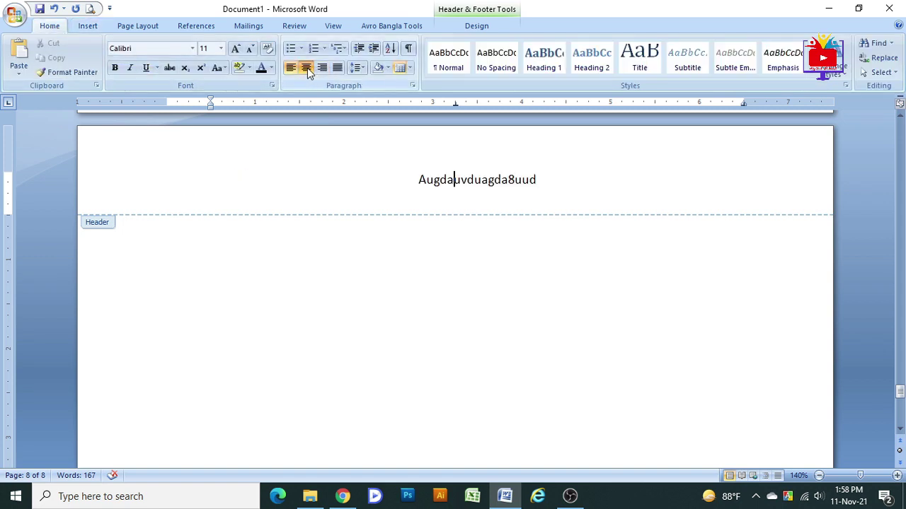
Return to the body and add blank lines so the document runs to a ninth page
double_click(422, 276)
scroll(418, 263, "down", 10)
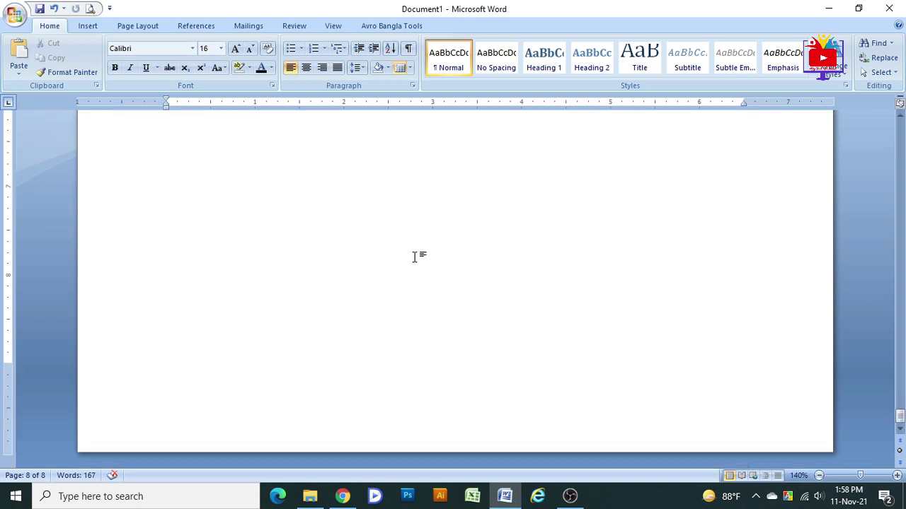
key("Return")
key("Return")
key("Return")
key("Return")
key("Return")
key("Return")
scroll(505, 254, "up", 15)
scroll(505, 254, "up", 10)
scroll(505, 254, "up", 5)
scroll(512, 254, "up", 3)
scroll(514, 244, "down", 5)
scroll(515, 239, "down", 5)
scroll(470, 266, "up", 3)
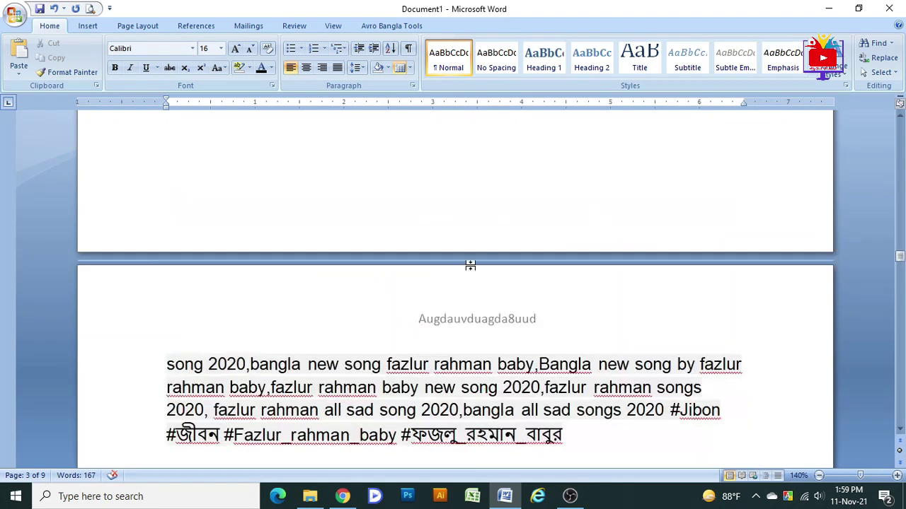
scroll(474, 311, "down", 3)
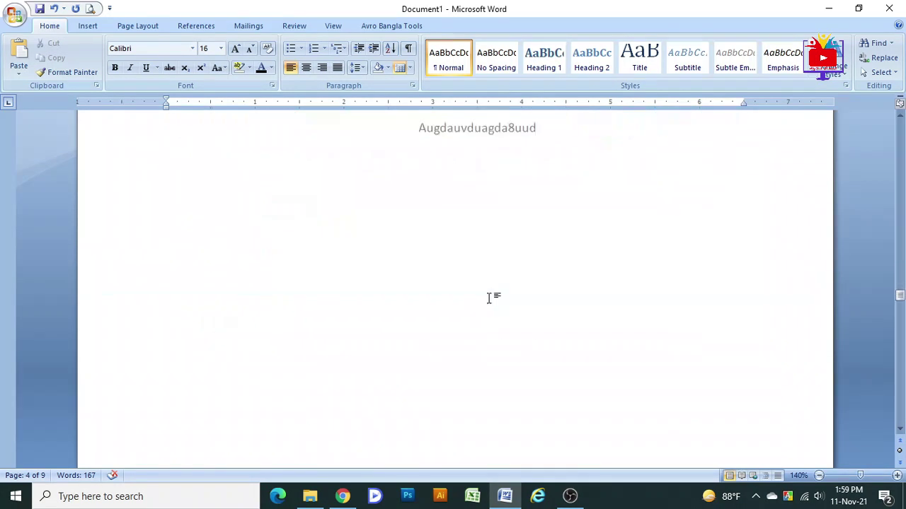
scroll(474, 286, "down", 2)
scroll(467, 272, "down", 11)
scroll(468, 268, "down", 3)
scroll(470, 269, "down", 1)
scroll(467, 251, "down", 5)
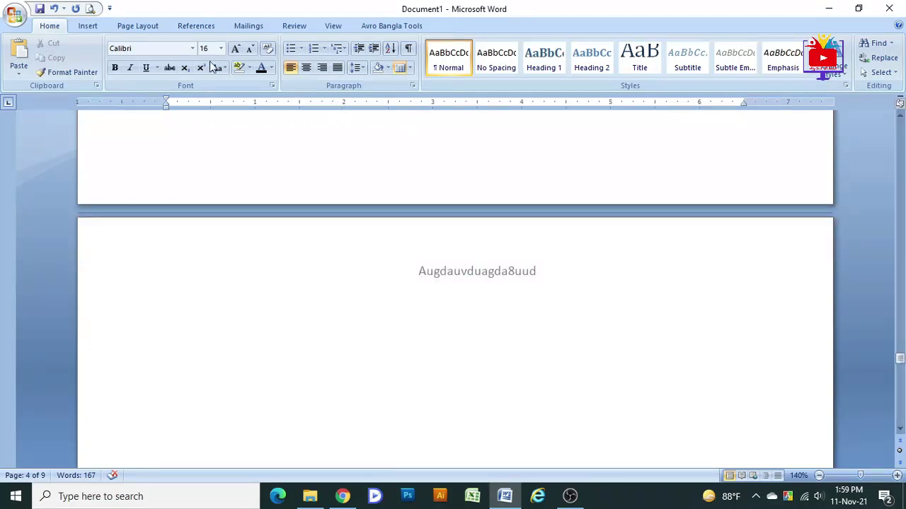
Insert a Blank footer reading 'Jsahapsvcaisuvapvsvb8OSFGIASJVBCW8FG'
left_click(87, 26)
left_click(460, 56)
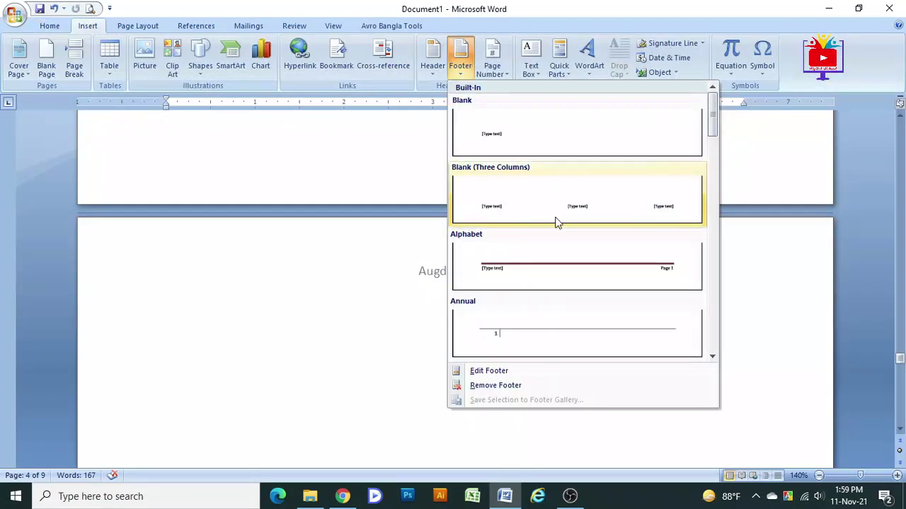
left_click(555, 139)
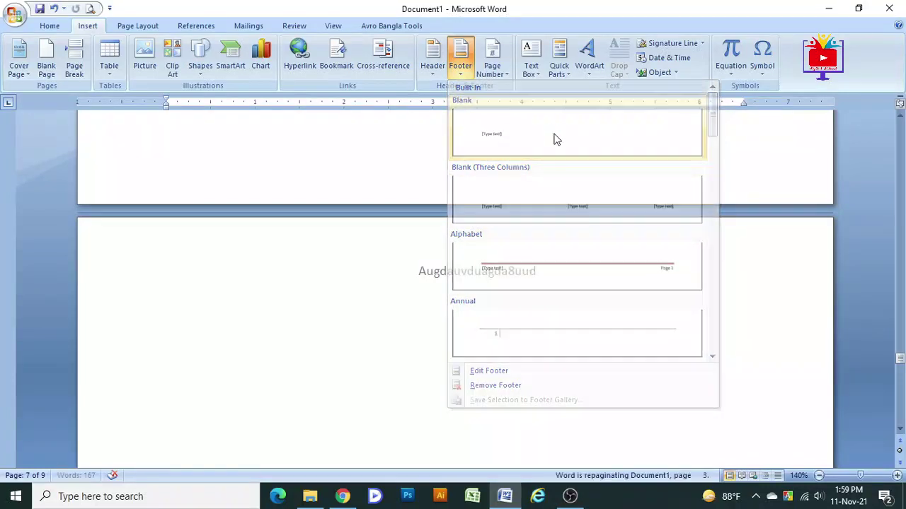
type("Jsahapsvcaisuvapvsvb8OSFGI")
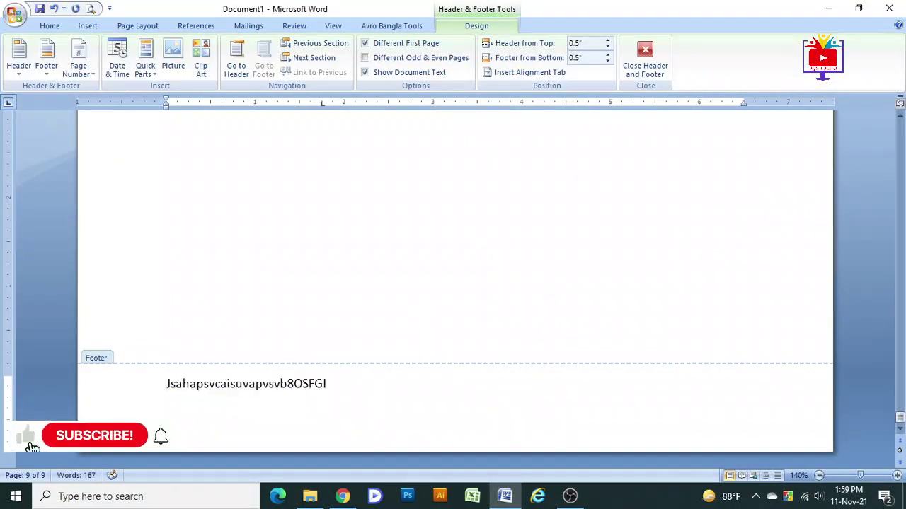
type("ASJVBCW8FG")
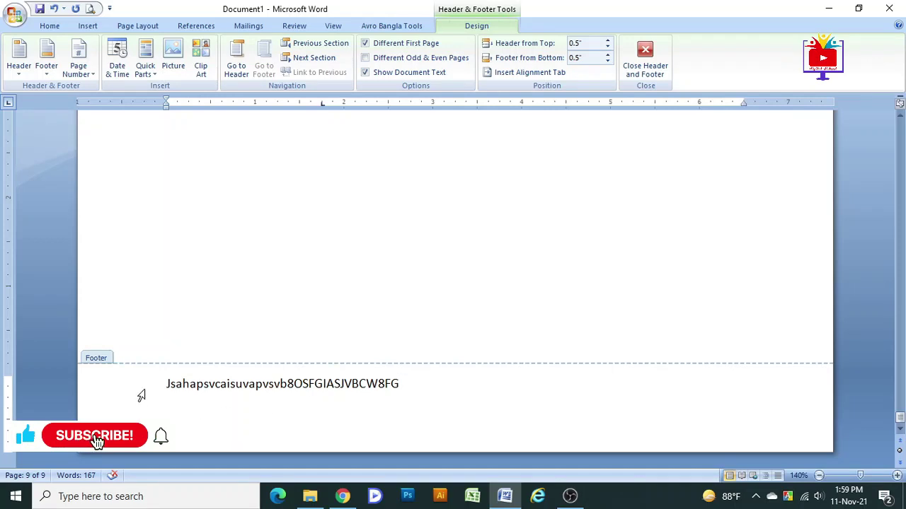
Centre the footer text and return to the document body
left_click(145, 386)
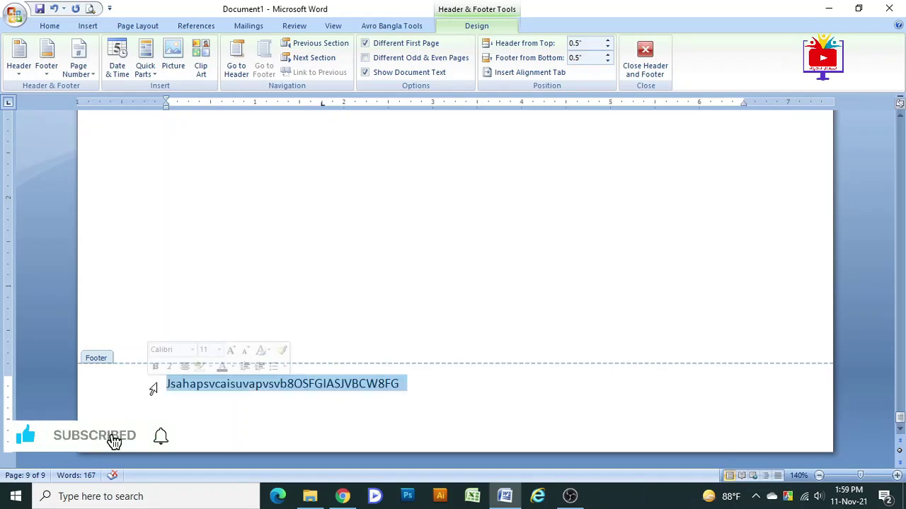
left_click(185, 366)
left_click(464, 407)
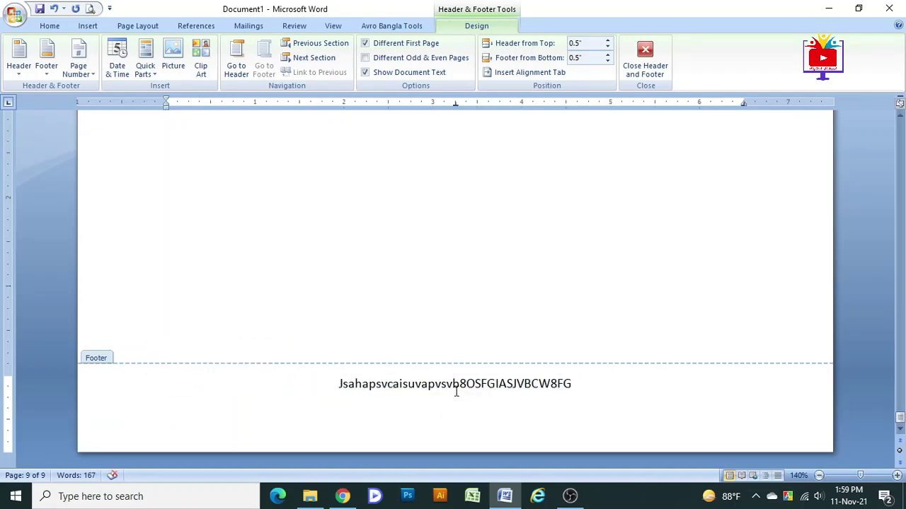
double_click(493, 291)
Scroll back up through the pages and bring up the Page Number options
scroll(474, 389, "up", 2)
scroll(476, 391, "up", 6)
scroll(478, 385, "up", 3)
scroll(412, 418, "up", 6)
scroll(412, 418, "down", 2)
scroll(416, 399, "up", 3)
scroll(421, 390, "up", 2)
scroll(425, 386, "up", 5)
scroll(429, 380, "up", 5)
scroll(432, 375, "up", 6)
scroll(438, 371, "up", 6)
scroll(444, 372, "up", 5)
scroll(444, 372, "up", 5)
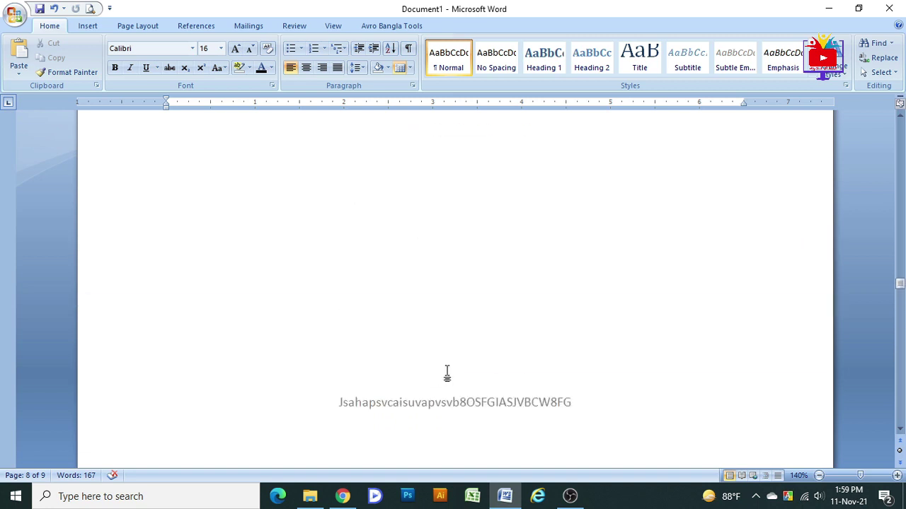
scroll(446, 375, "up", 1)
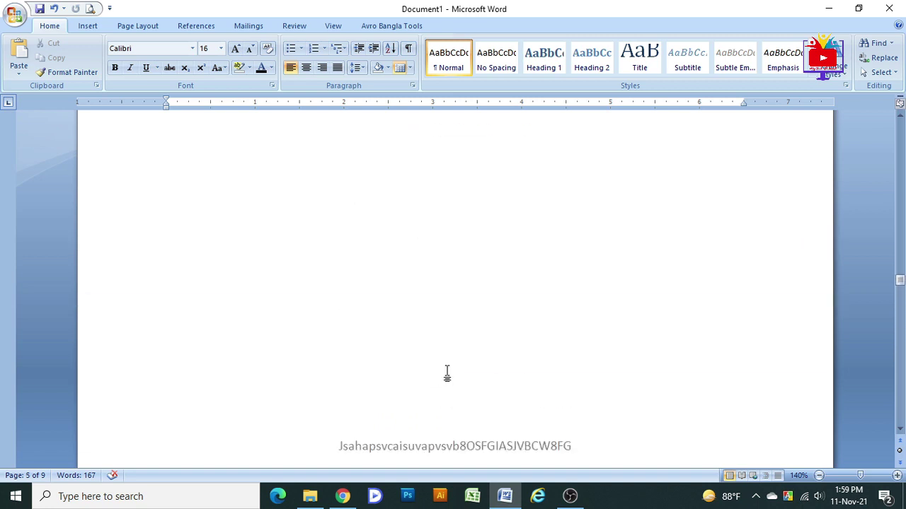
left_click(88, 25)
left_click(505, 76)
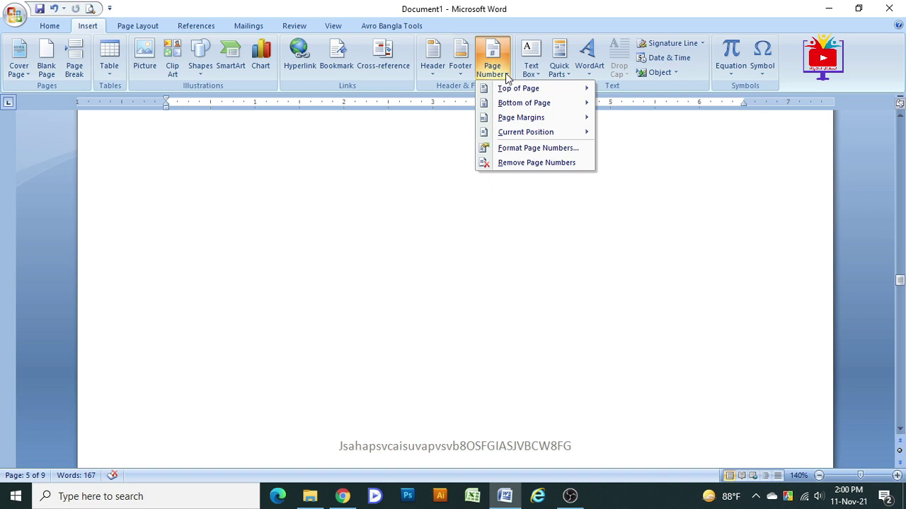
Add Top of Page numbers in the Accent Bar 1 style, reading 'N | Page'
mouse_move(518, 88)
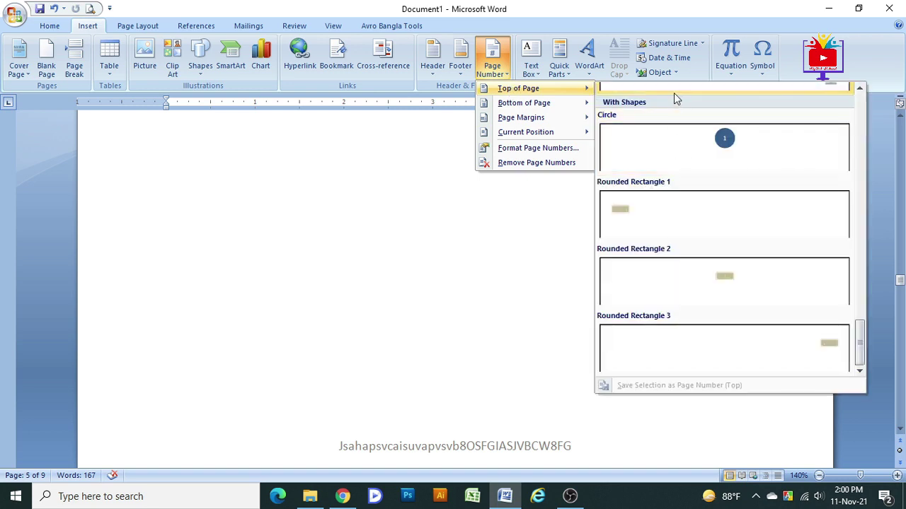
scroll(712, 269, "up", 3)
scroll(713, 283, "up", 5)
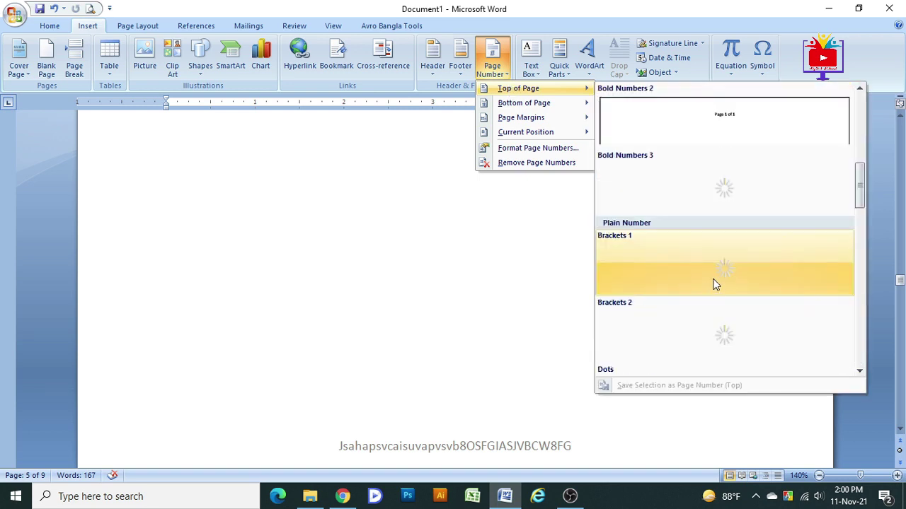
scroll(711, 223, "up", 3)
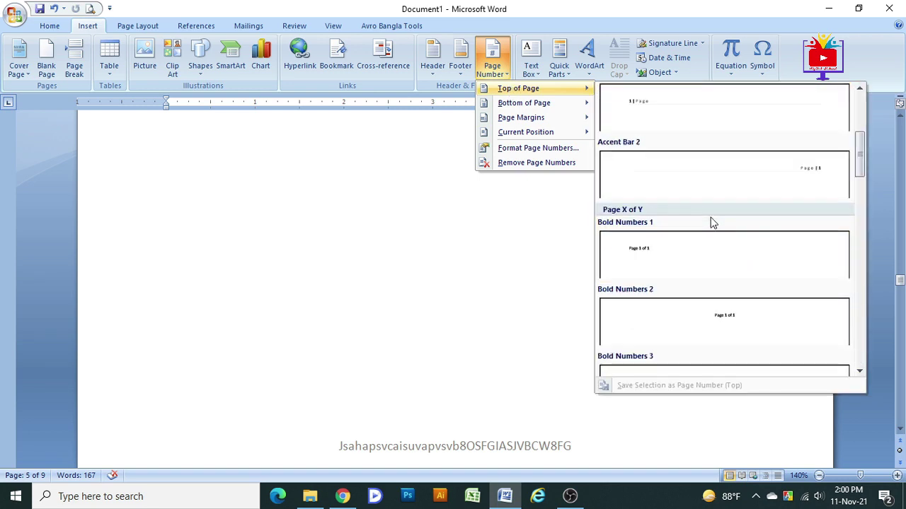
scroll(713, 223, "up", 3)
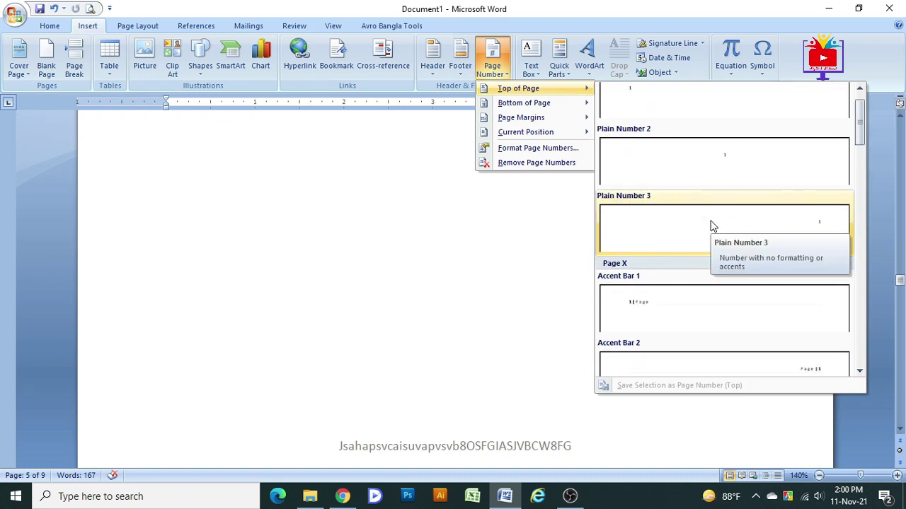
left_click(684, 313)
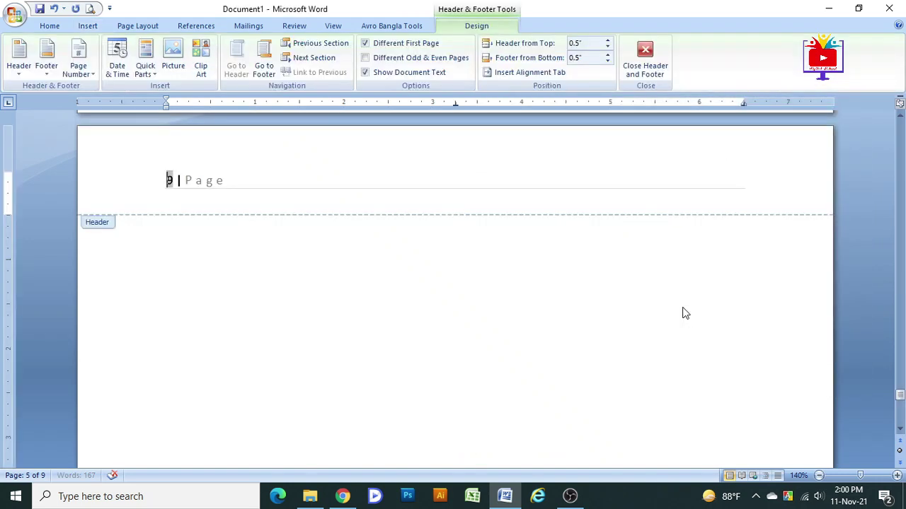
Click into the header and scroll up through the pages checking the numbers
left_click(174, 170)
scroll(166, 182, "up", 3)
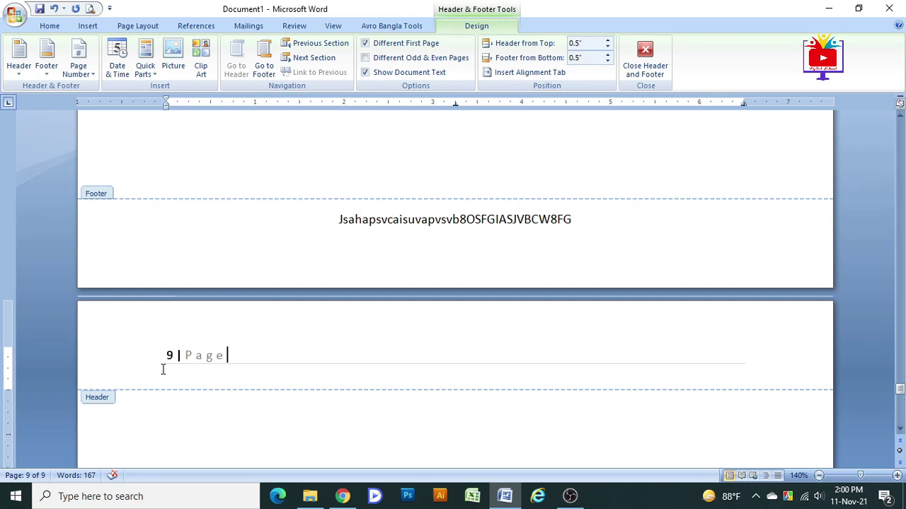
scroll(172, 358, "up", 2)
scroll(180, 352, "up", 9)
scroll(174, 418, "up", 8)
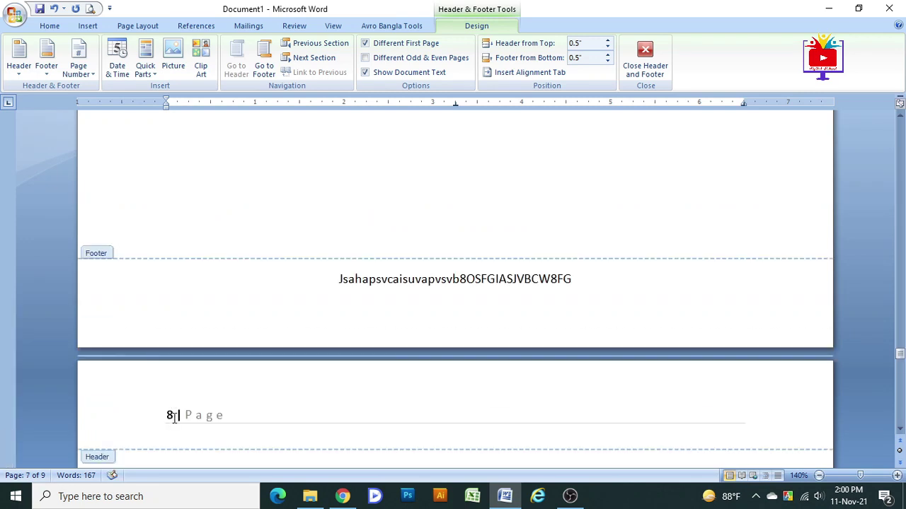
scroll(229, 399, "up", 6)
scroll(229, 399, "up", 9)
scroll(225, 388, "up", 6)
scroll(227, 371, "up", 3)
scroll(226, 371, "up", 3)
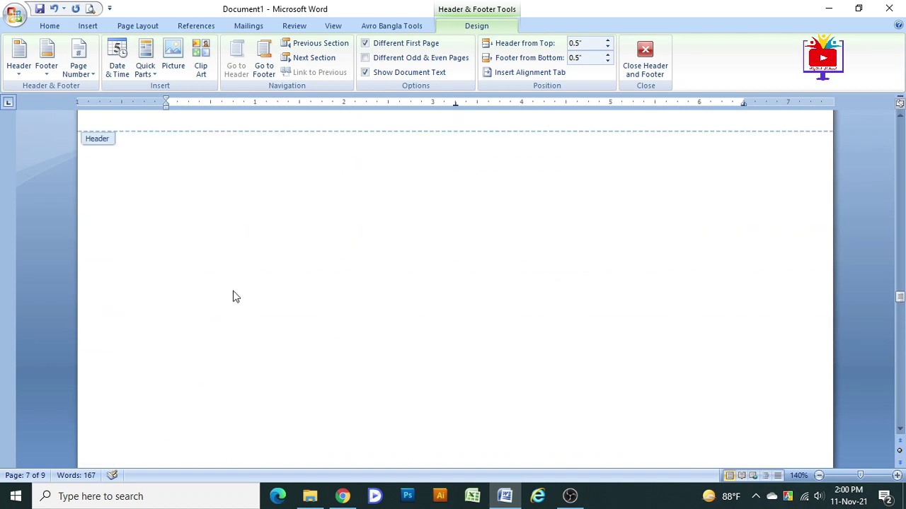
Choose Remove Page Numbers so the page 4 header is empty again
left_click(78, 60)
left_click(109, 103)
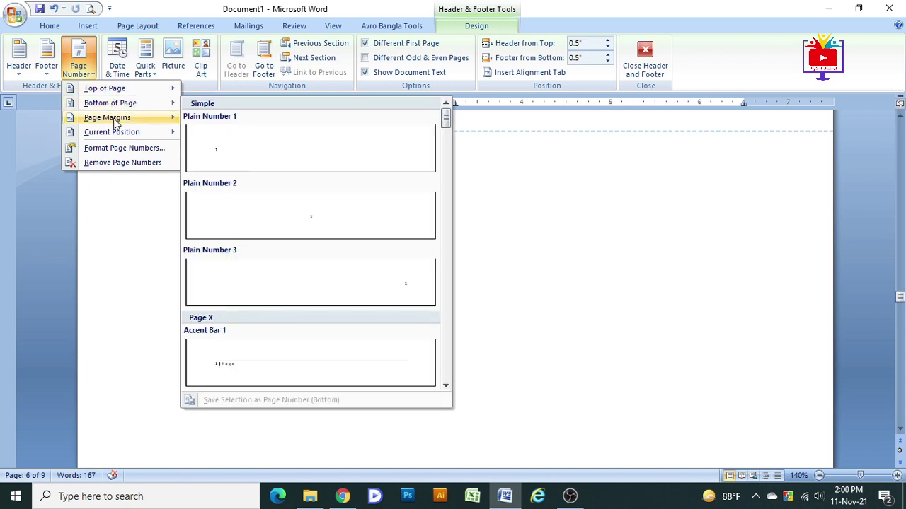
mouse_move(118, 126)
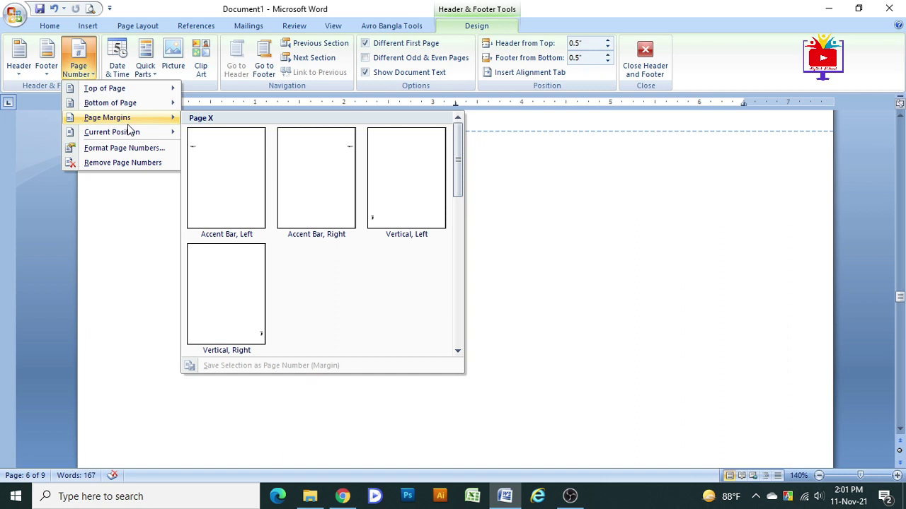
left_click(130, 163)
scroll(255, 210, "up", 4)
scroll(255, 211, "up", 3)
scroll(255, 211, "up", 3)
scroll(256, 210, "down", 5)
scroll(258, 210, "down", 5)
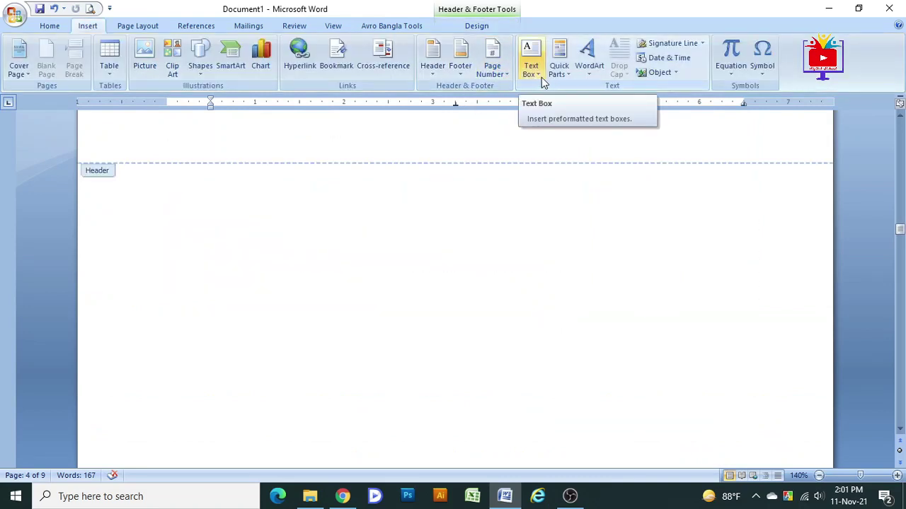
Choose Draw Text Box and drag out a box on the right half of page 4
left_click(539, 77)
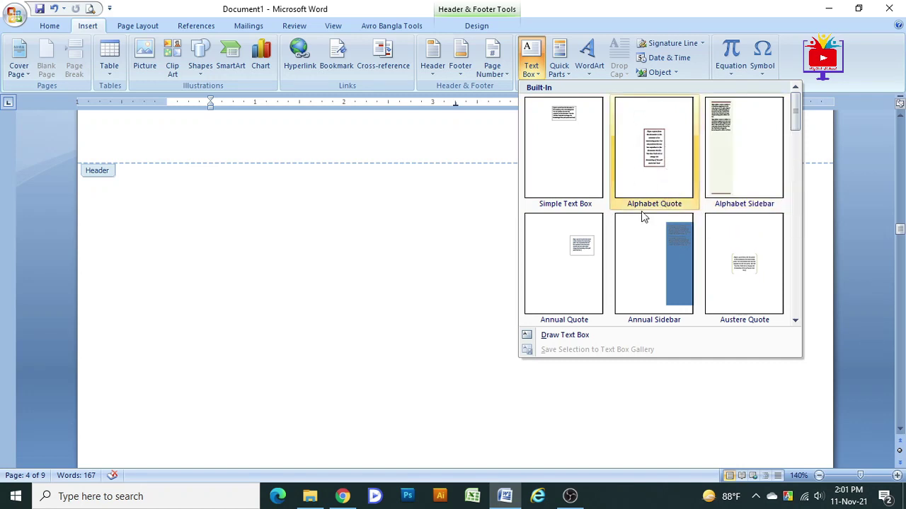
left_click(797, 155)
left_click_drag(799, 154, 818, 242)
left_click(556, 337)
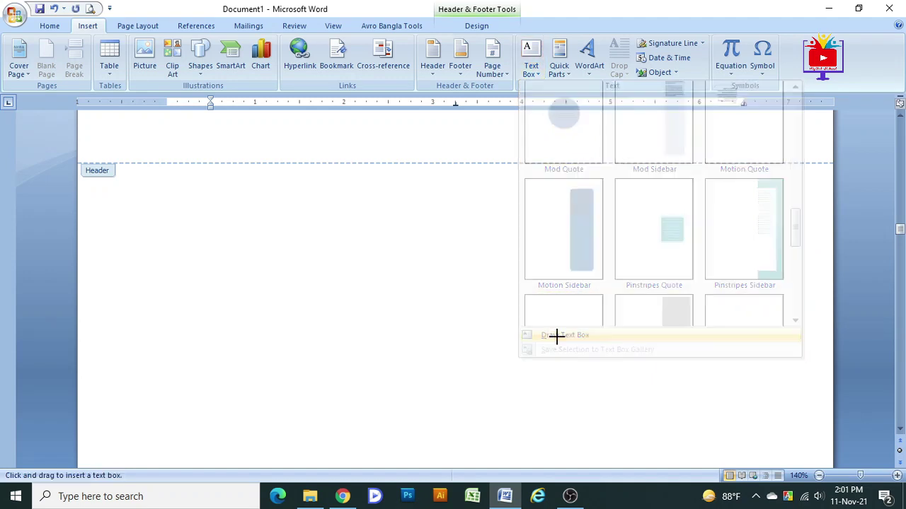
left_click_drag(459, 213, 749, 461)
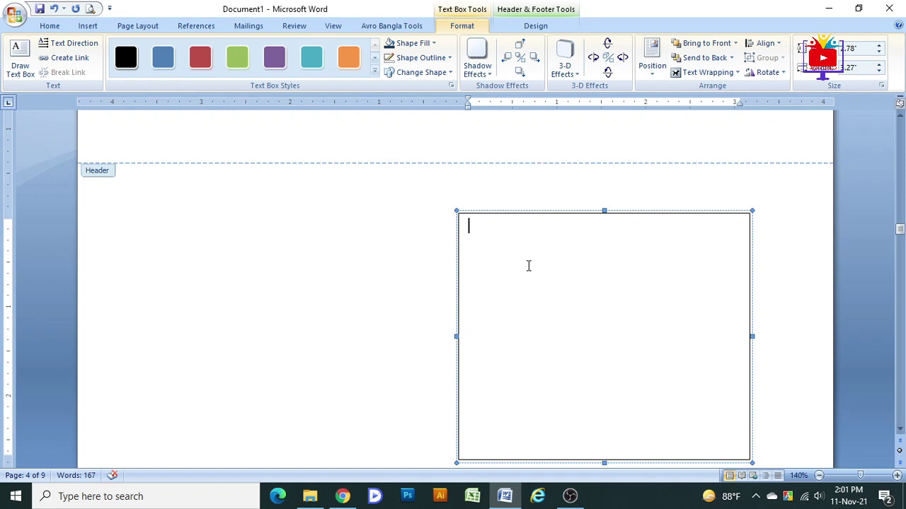
Type 'HD6DYGCKYDKUF7I5D' in the box and try an orange style with a parallel 3-D effect
type("HD6DYGCKYD")
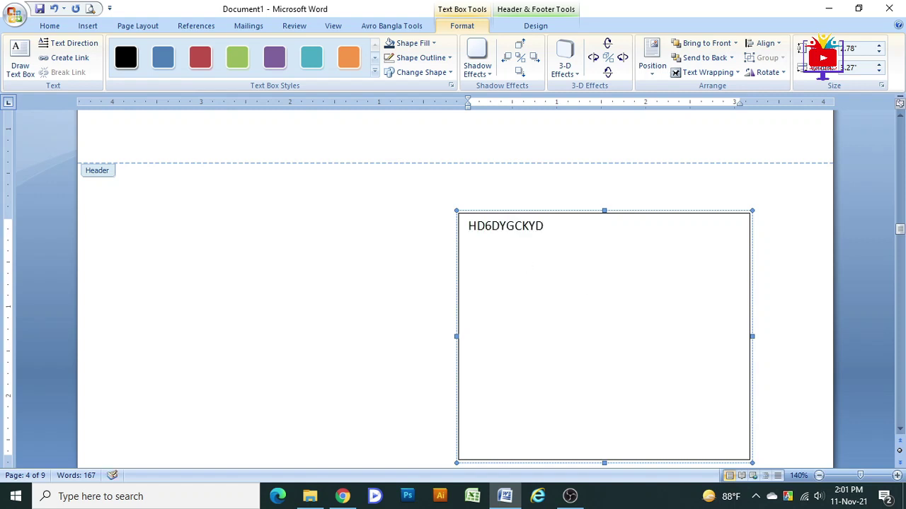
type("KUF7I5D")
left_click(348, 57)
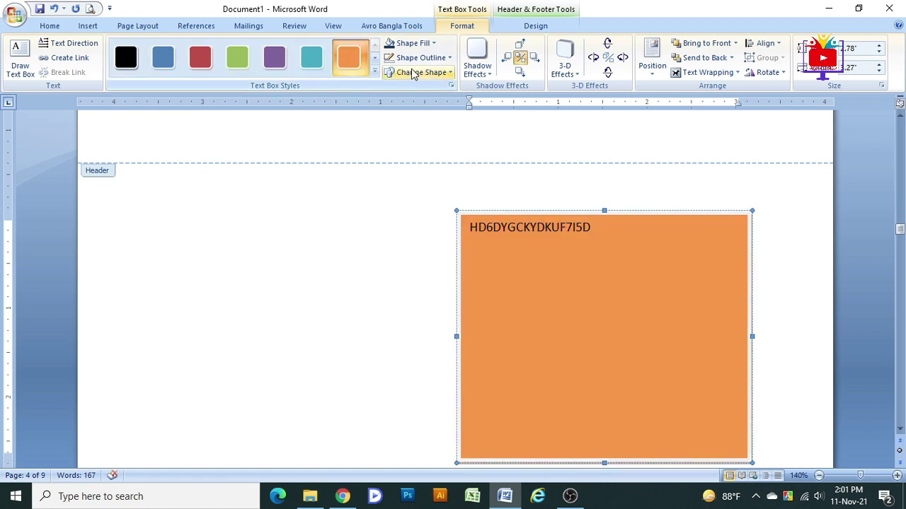
left_click(432, 44)
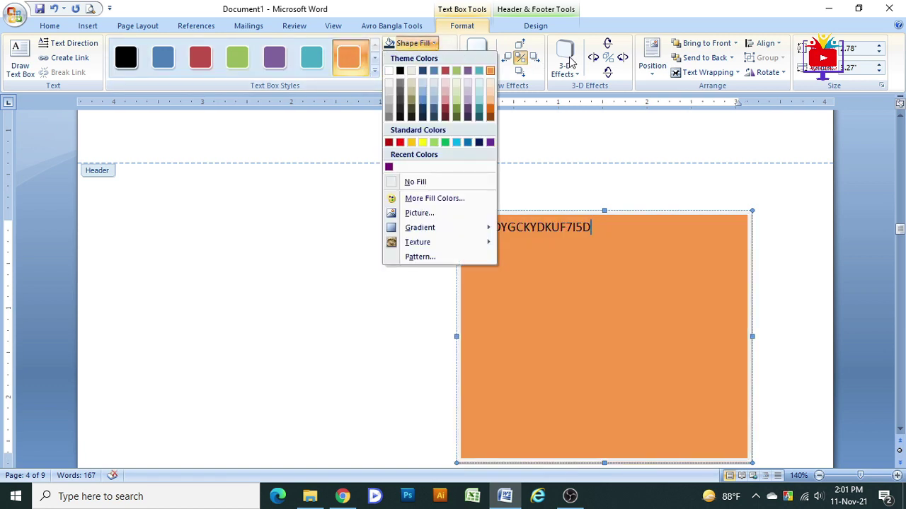
left_click(566, 64)
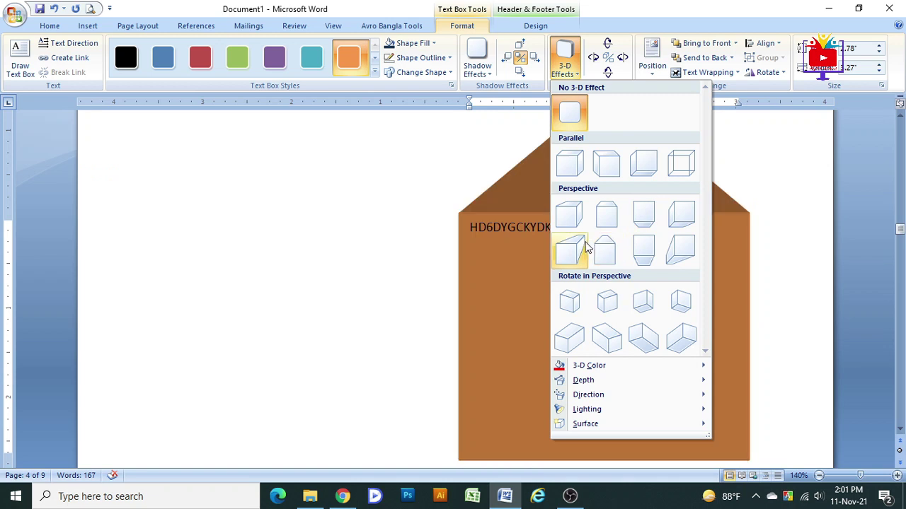
left_click(576, 167)
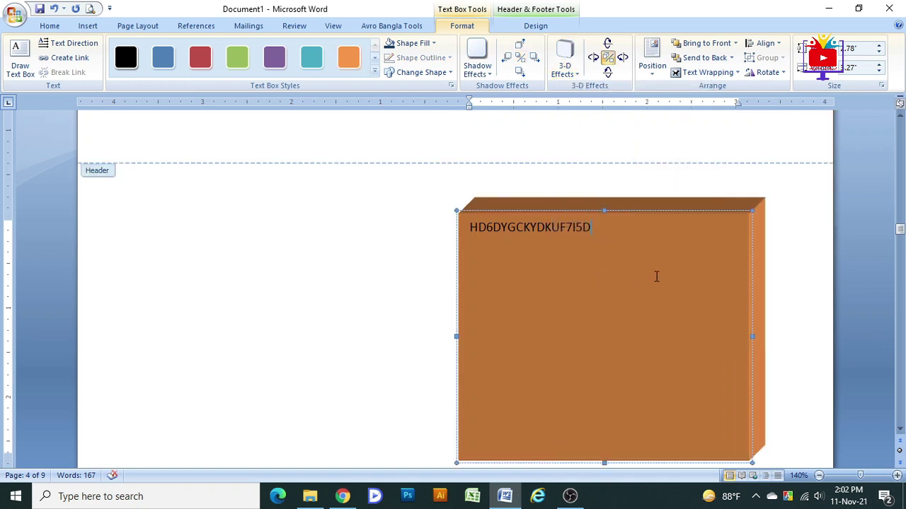
Switch the box to the red style, add 3-D extrusion and tilt it
left_click(200, 57)
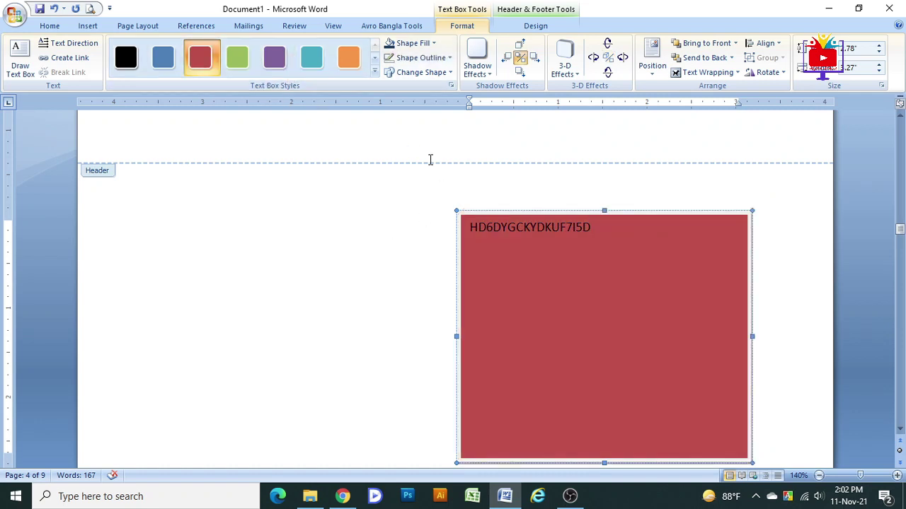
left_click(609, 71)
left_click(593, 58)
left_click(623, 58)
left_click(609, 44)
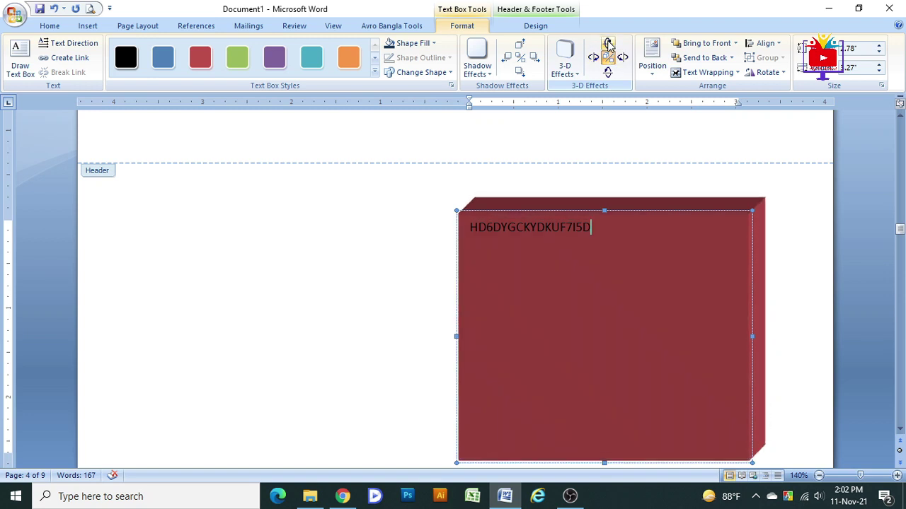
Delete the red 3-D text box from the page
left_click(141, 29)
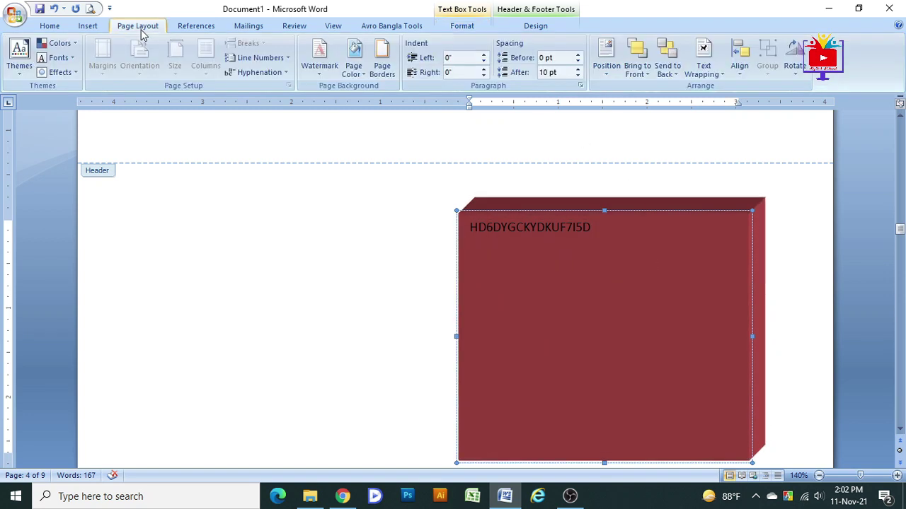
left_click(92, 28)
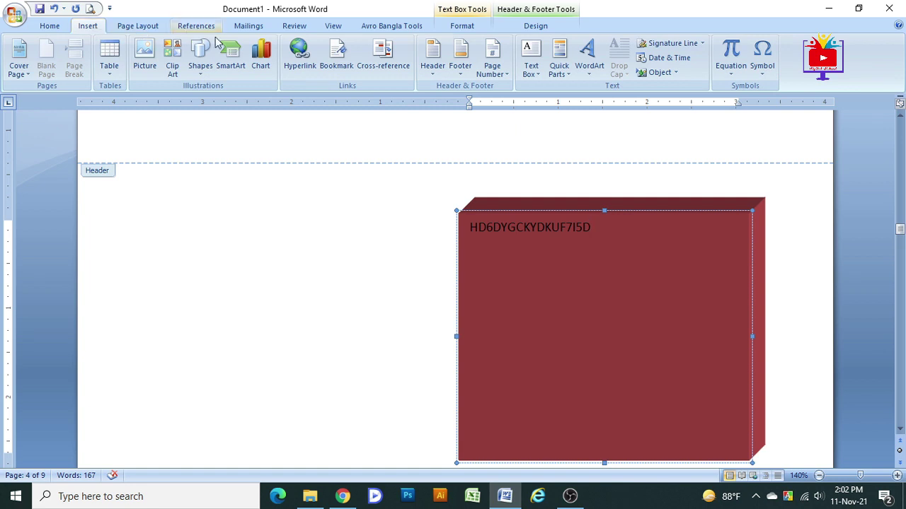
key("Escape")
key("Delete")
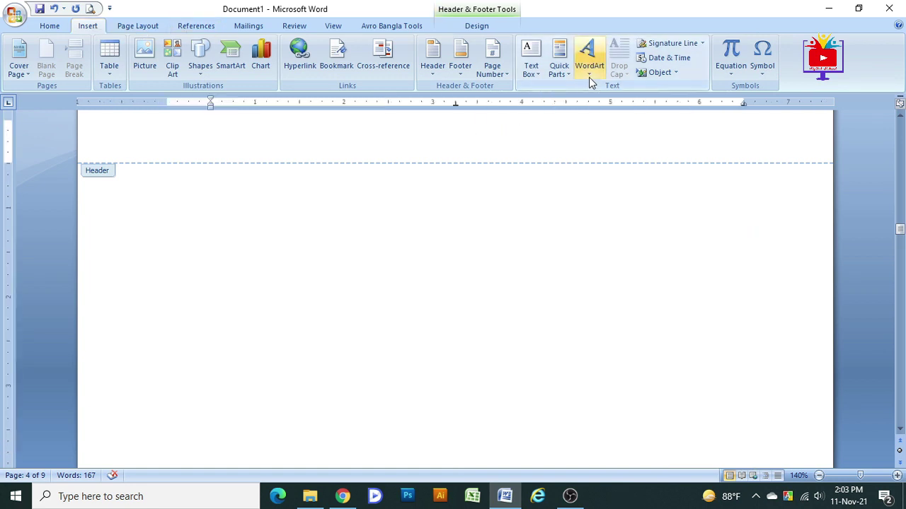
Insert a purple arched WordArt reading 'utfcufyuofuv'
left_click(589, 71)
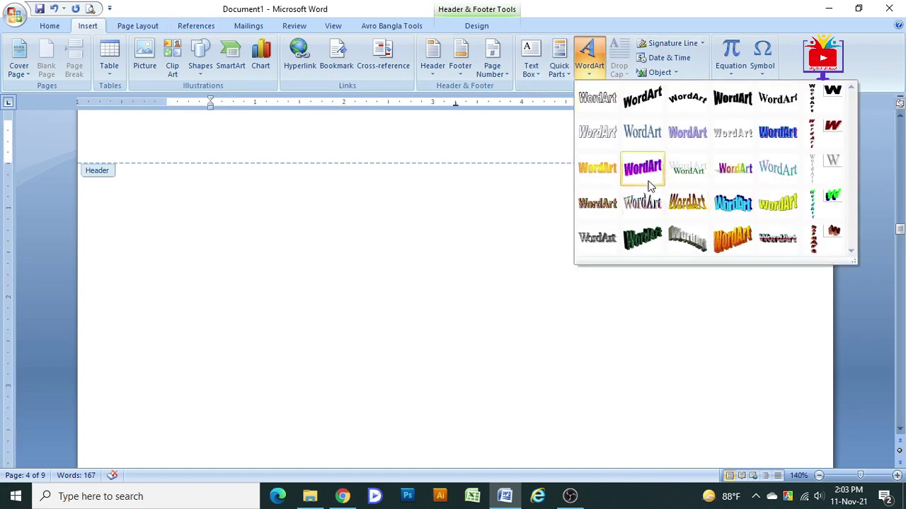
left_click(649, 181)
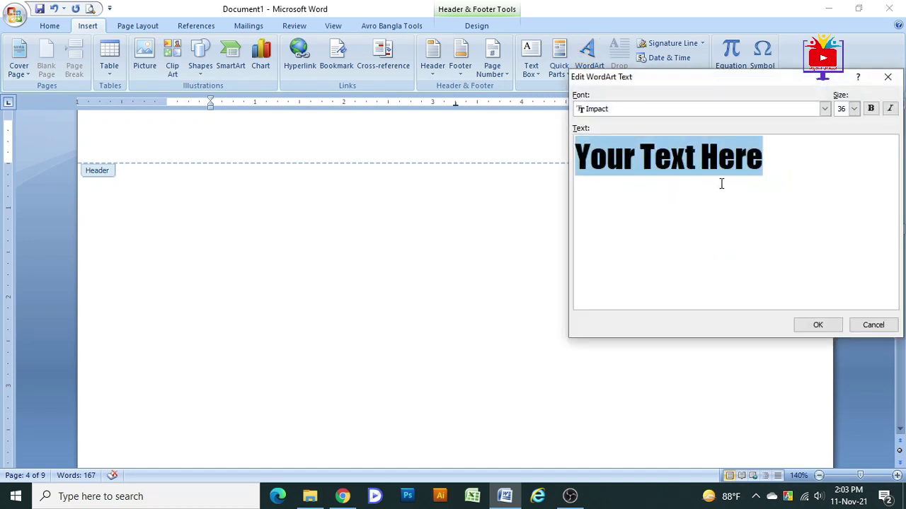
type("utfcufy")
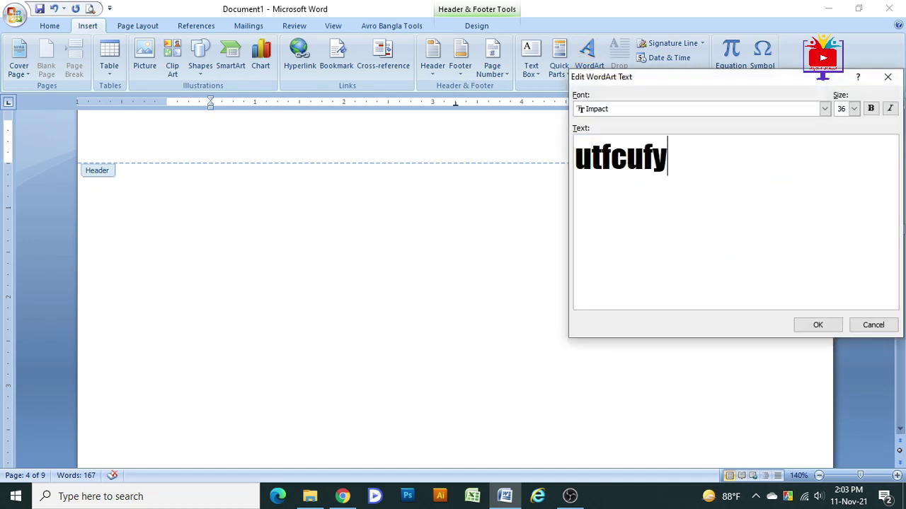
type("uofuv")
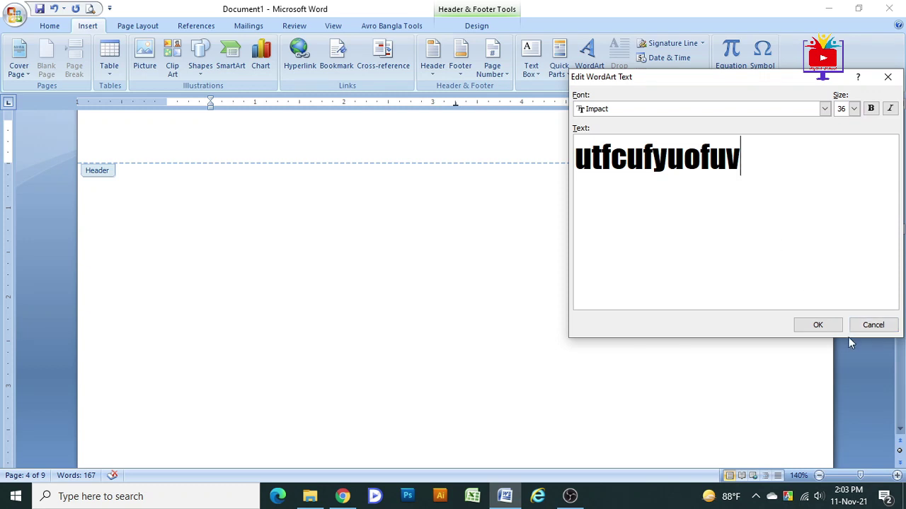
left_click(822, 331)
left_click_drag(524, 219, 467, 190)
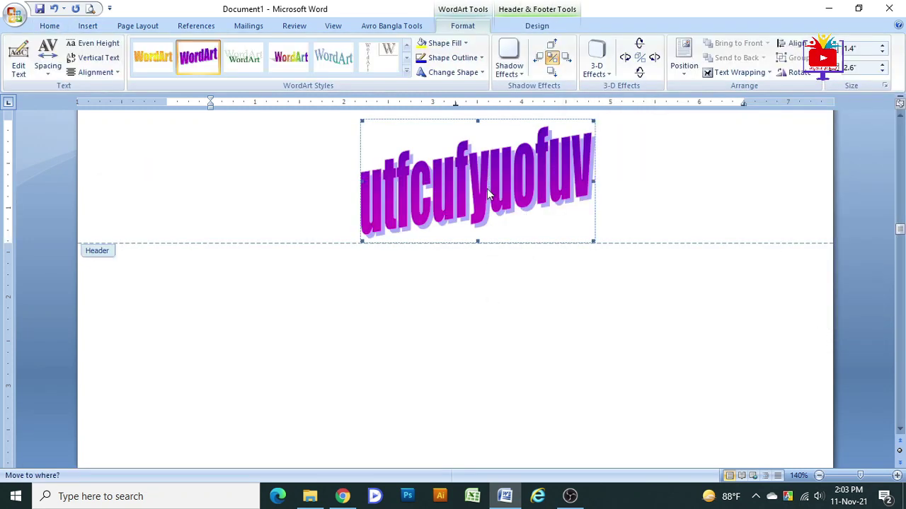
Set the WordArt to In Front of Text, move it into the body and widen it to 4.19"
left_click(740, 73)
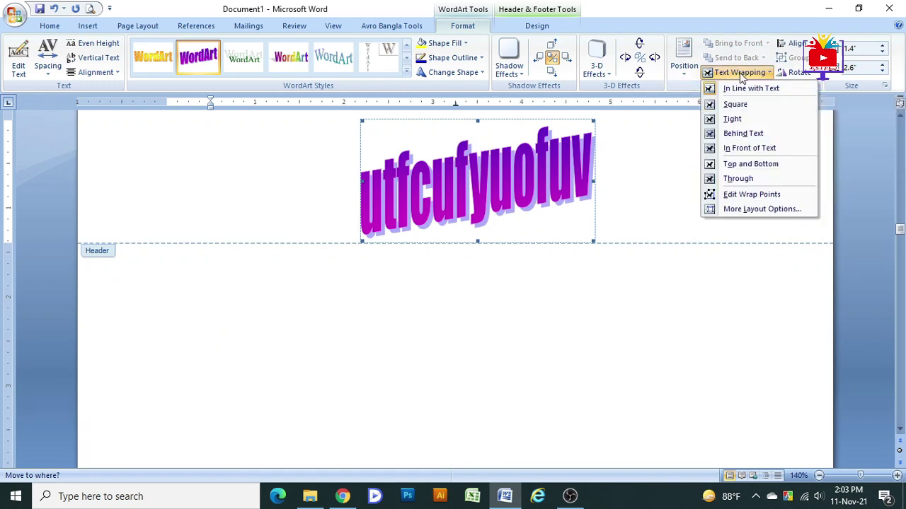
left_click(749, 148)
left_click_drag(495, 188, 460, 345)
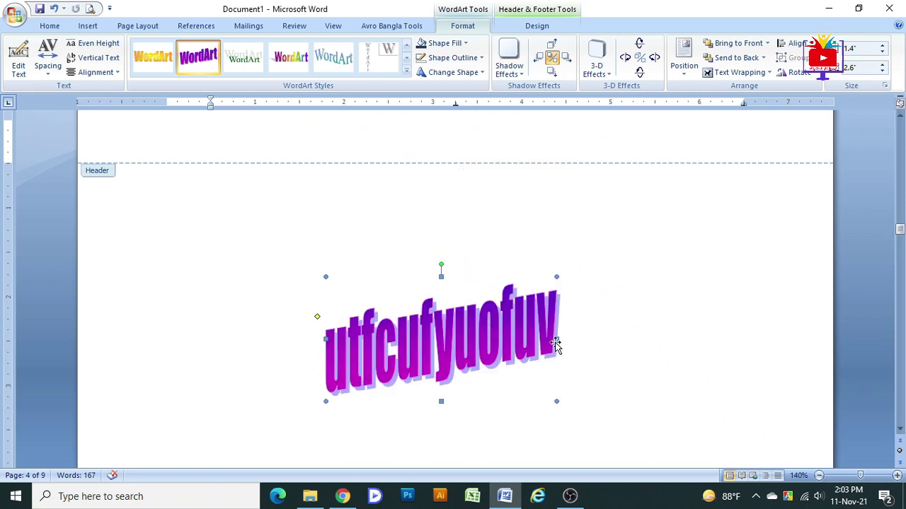
left_click_drag(685, 305, 698, 311)
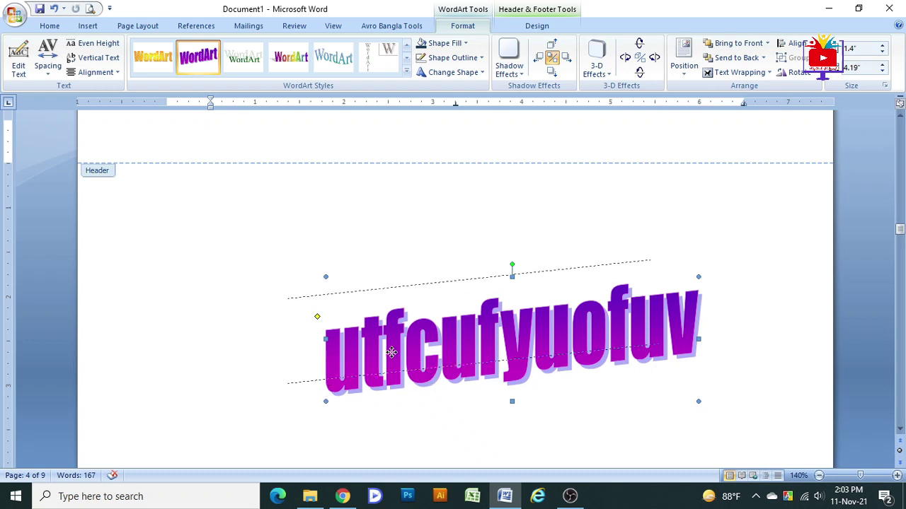
left_click_drag(431, 372, 378, 312)
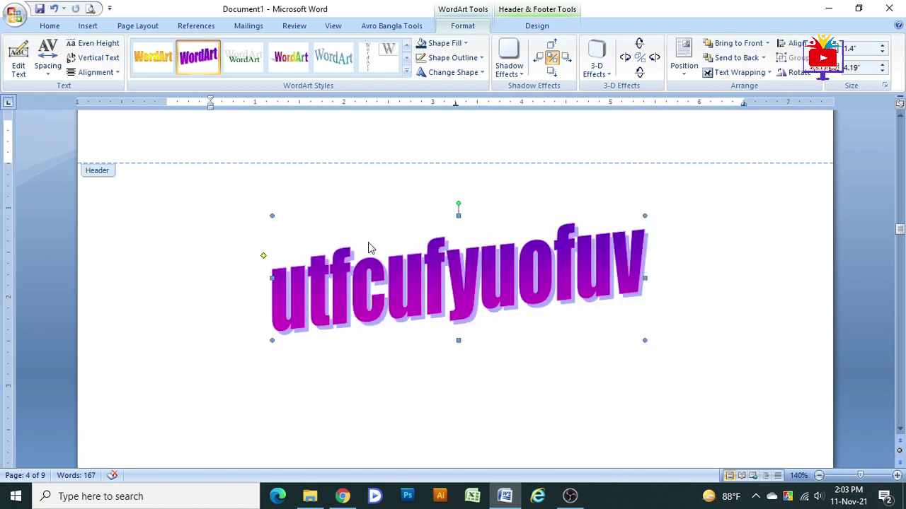
Try several WordArt styles and settle on the light-blue arched style
left_click(244, 62)
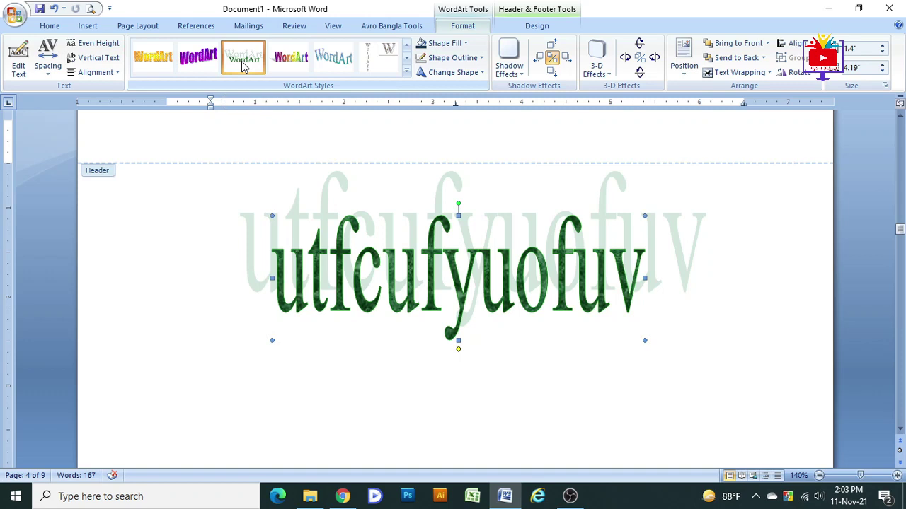
left_click(289, 63)
left_click(331, 57)
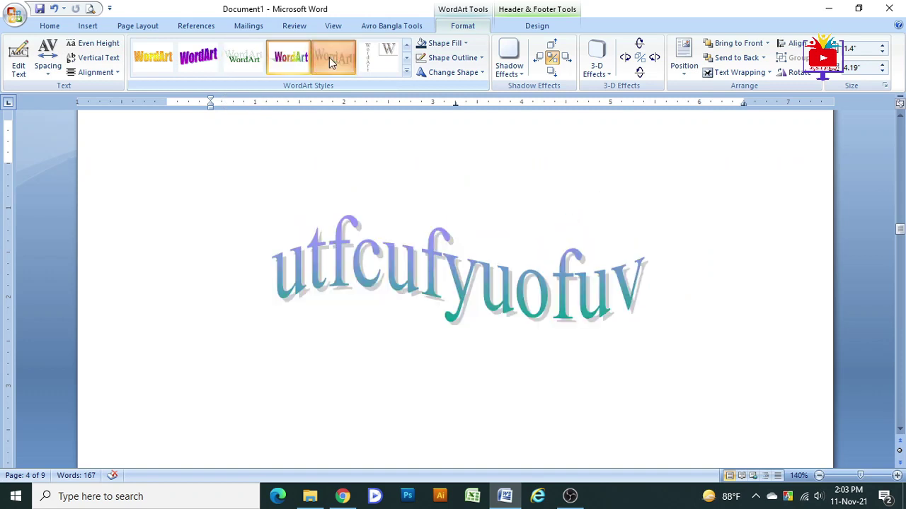
left_click(406, 72)
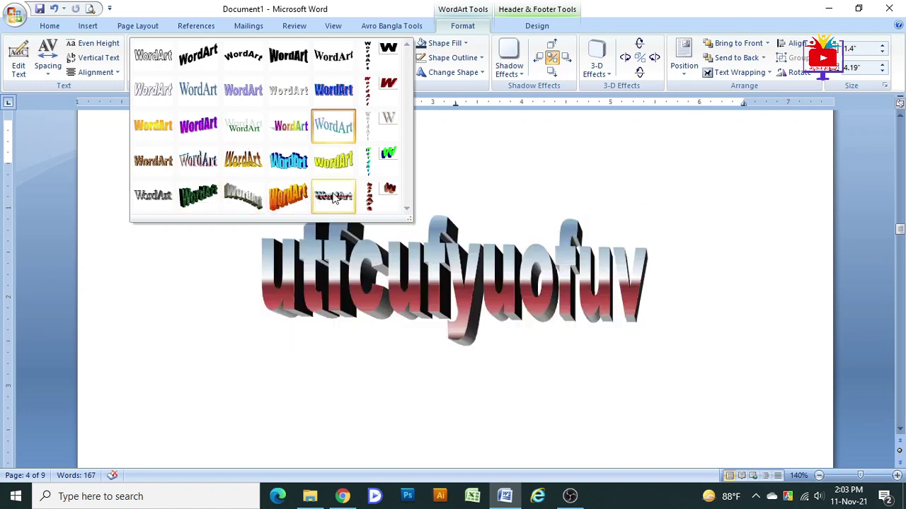
left_click(334, 126)
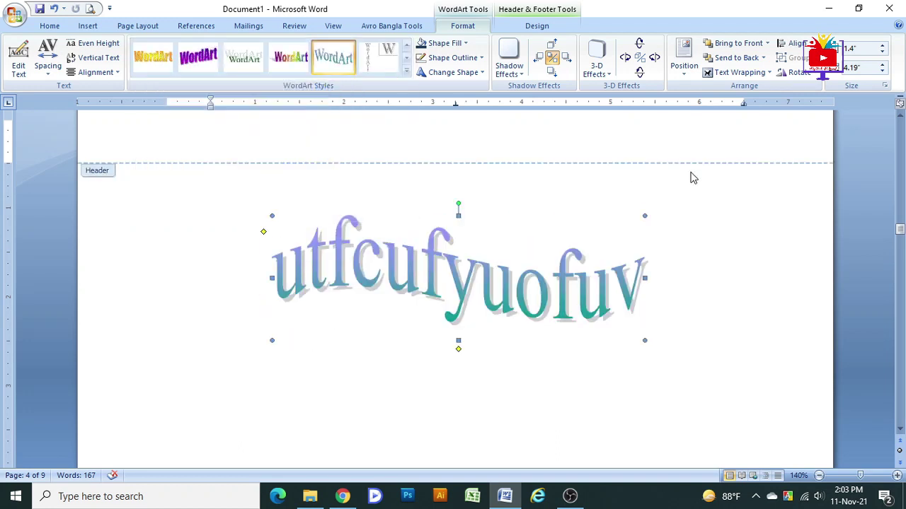
Widen the WordArt to 4.84 inches and review its 3-D and shadow effects, leaving them unchanged
left_click_drag(644, 278, 701, 278)
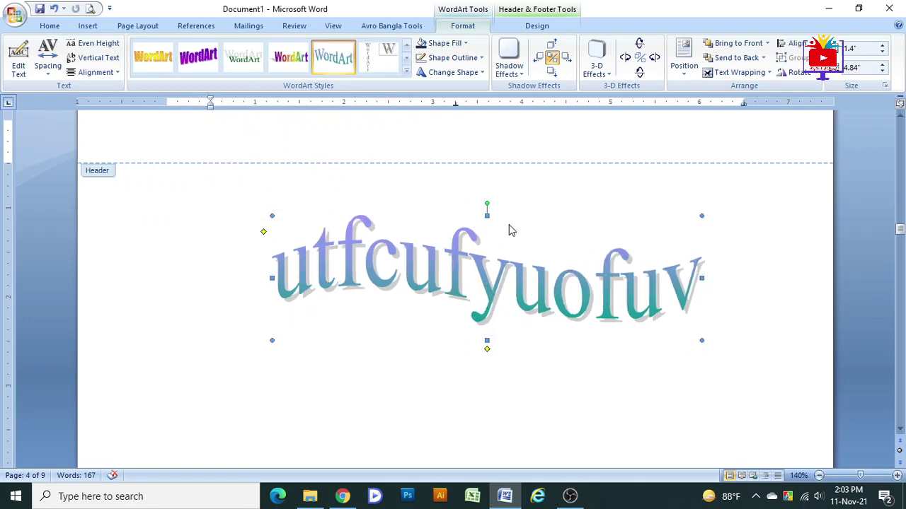
left_click(607, 71)
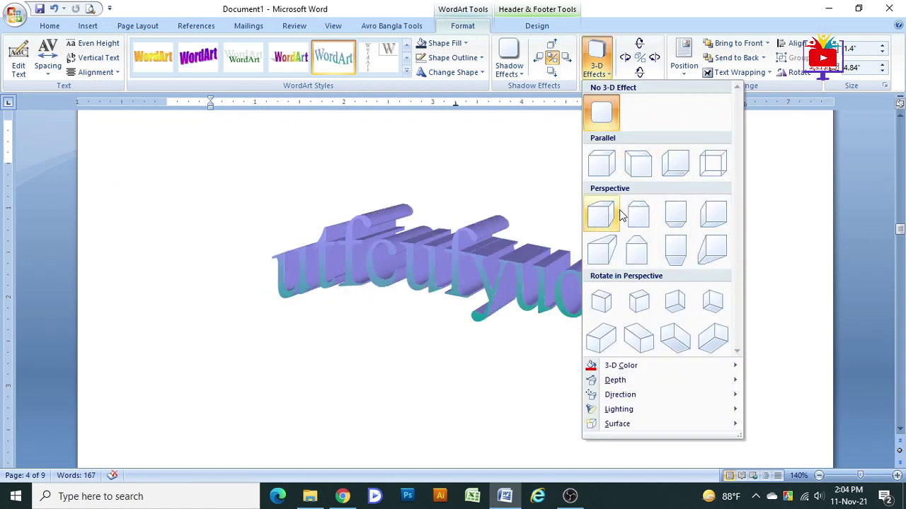
left_click(517, 77)
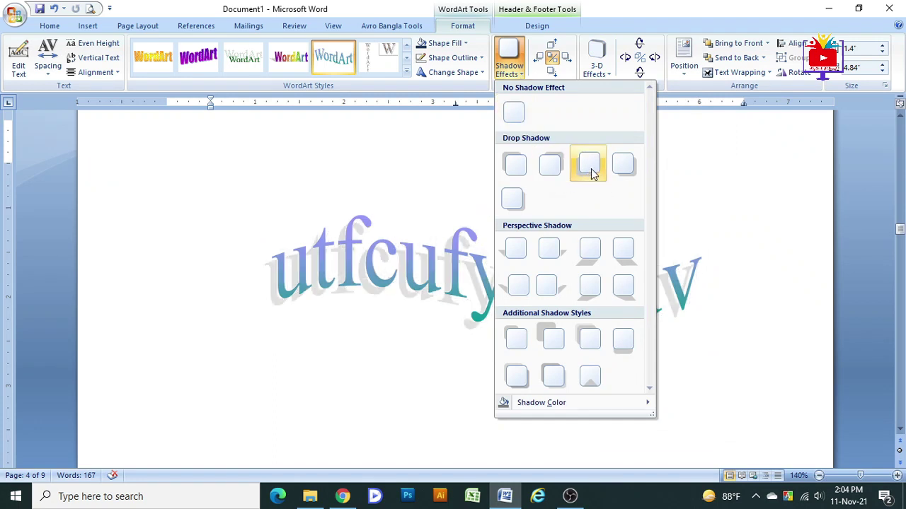
left_click(707, 171)
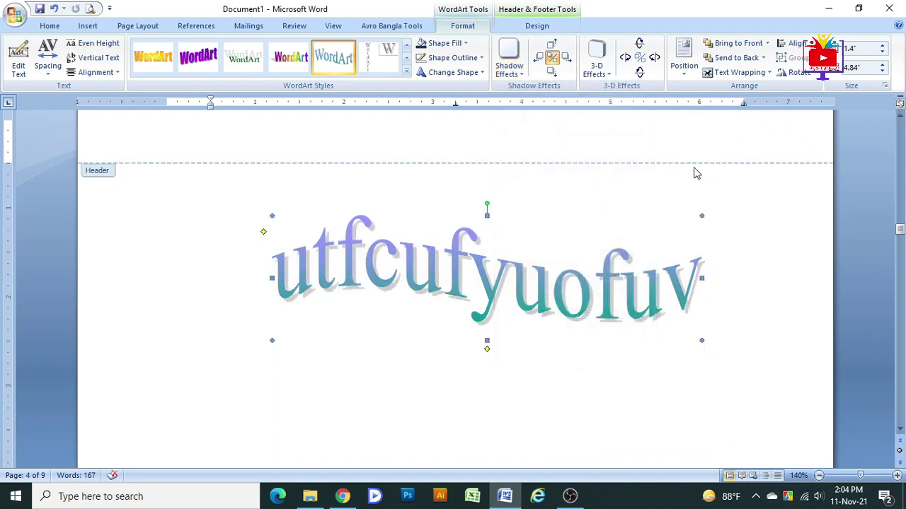
left_click(88, 26)
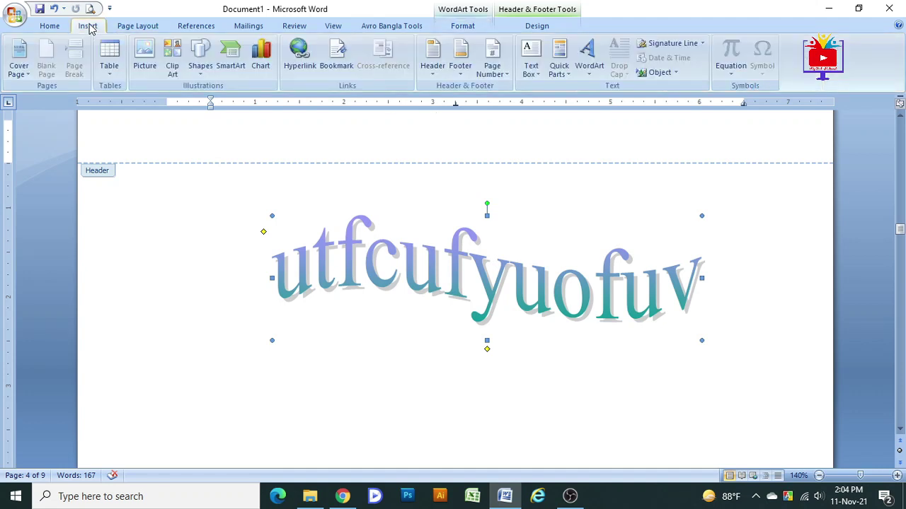
Delete the WordArt from page 4
left_click(731, 74)
left_click(701, 215)
key("Delete")
Browse the built-in equations such as Quadratic Formula and Trig Identities, then the common symbols palette
left_click(732, 76)
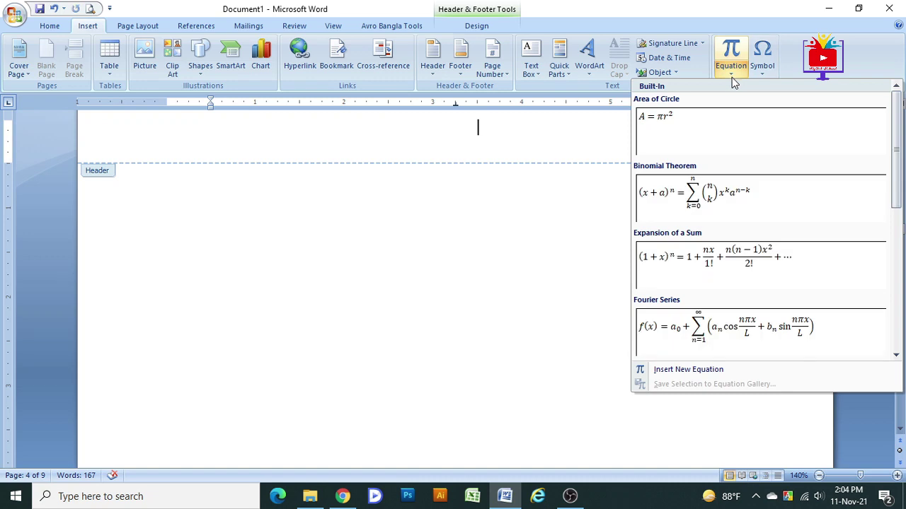
scroll(713, 235, "down", 5)
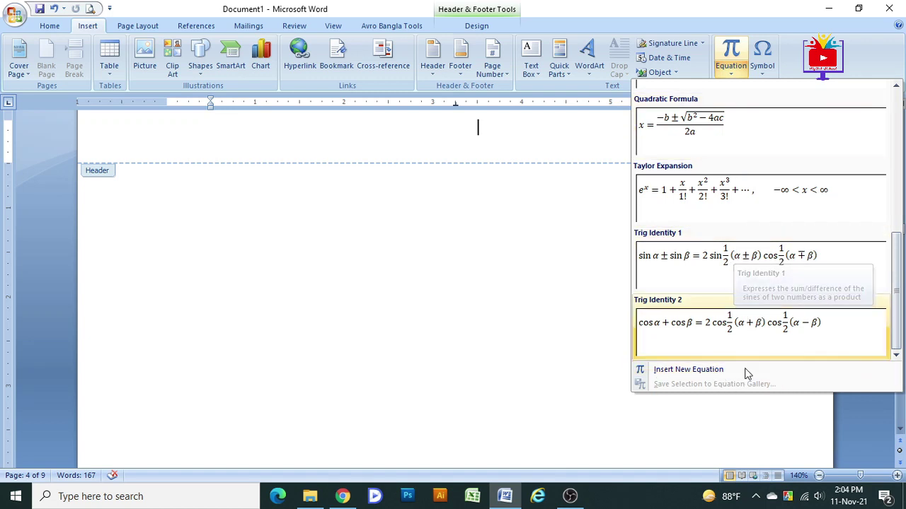
left_click(765, 80)
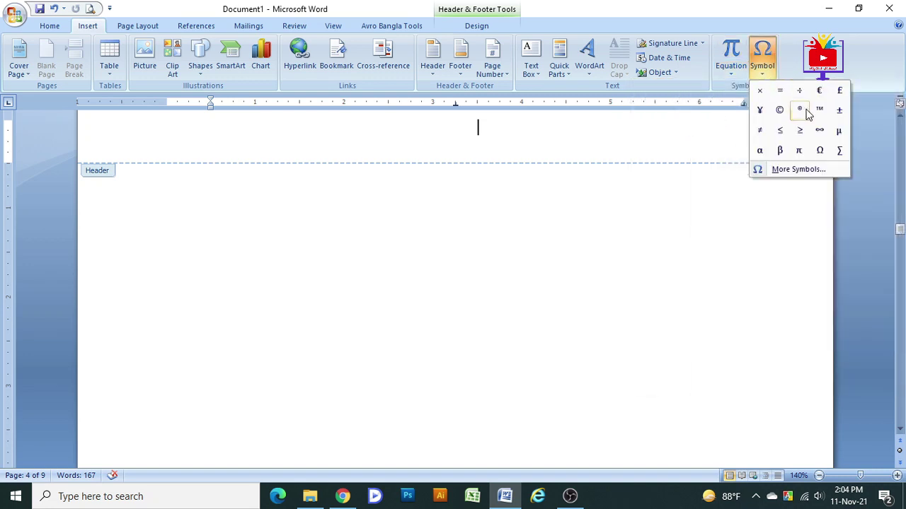
In the Symbol dialog, select character 1C95 and switch to the Yu Gothic UI font
left_click(799, 170)
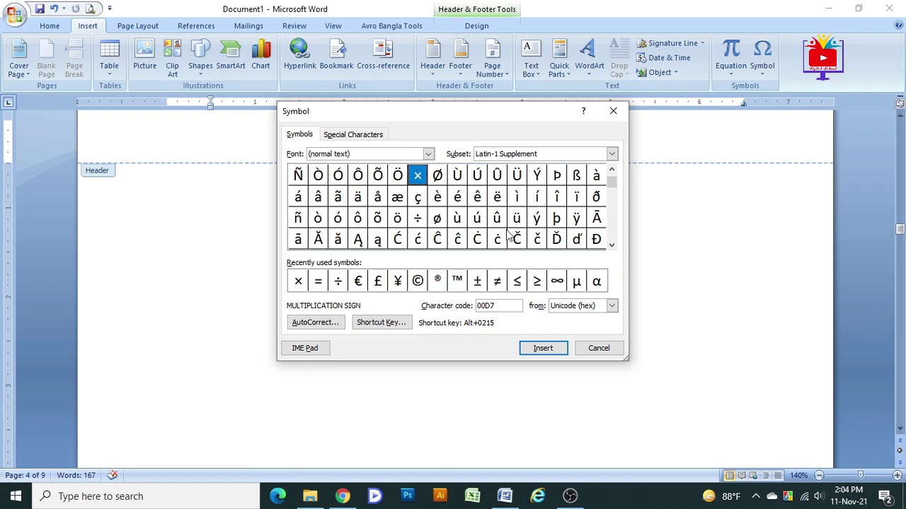
left_click_drag(612, 200, 611, 207)
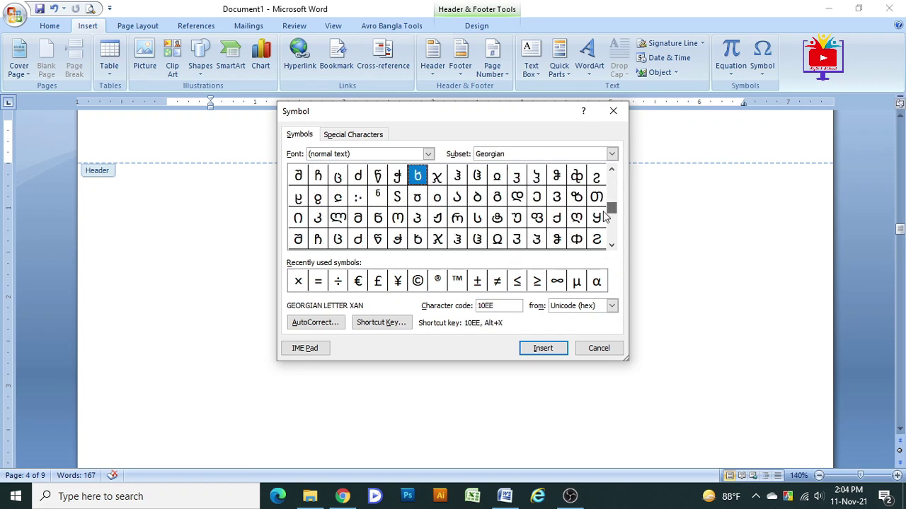
left_click(557, 197)
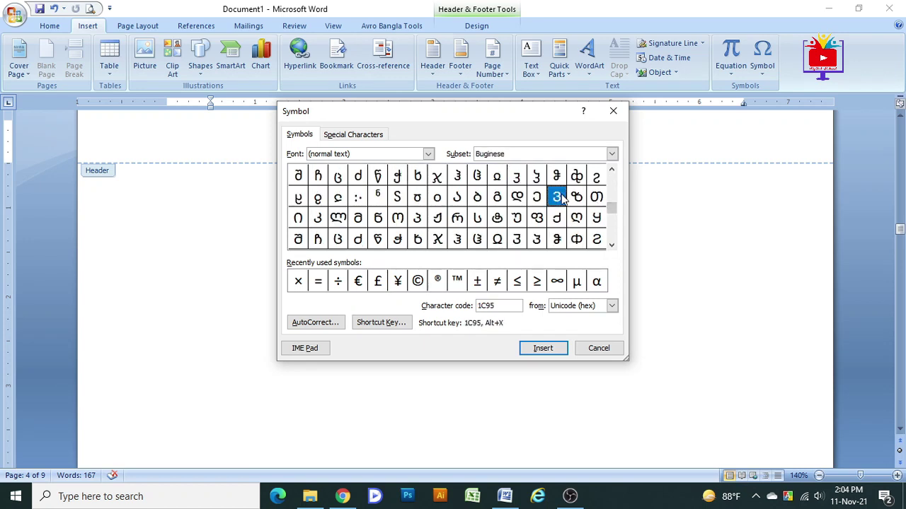
left_click_drag(613, 208, 619, 246)
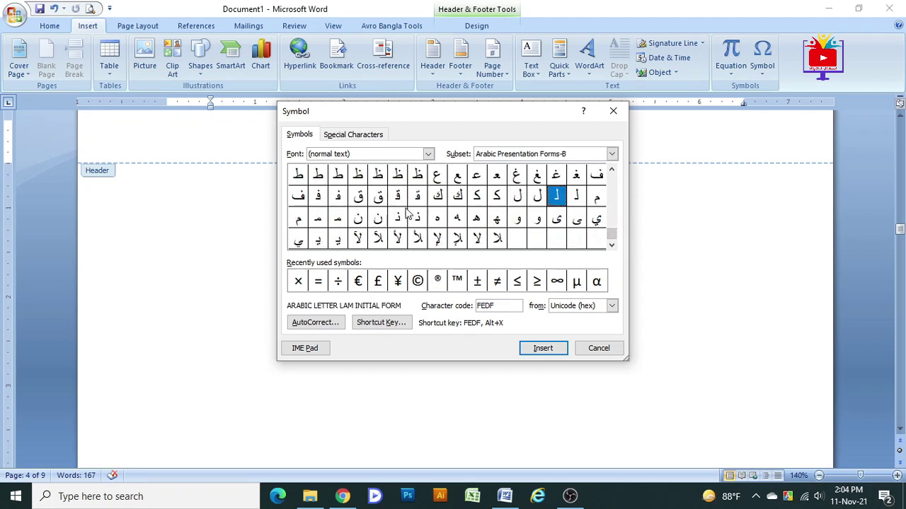
left_click(429, 154)
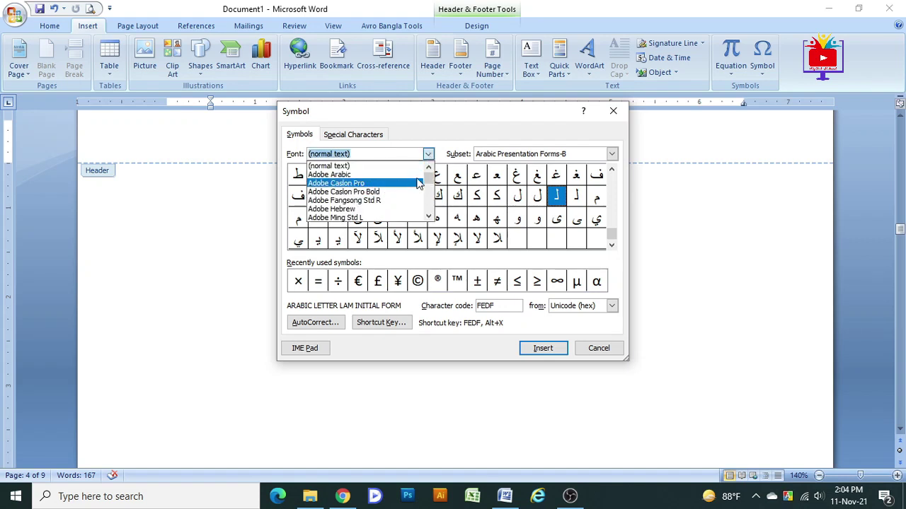
left_click_drag(429, 176, 431, 212)
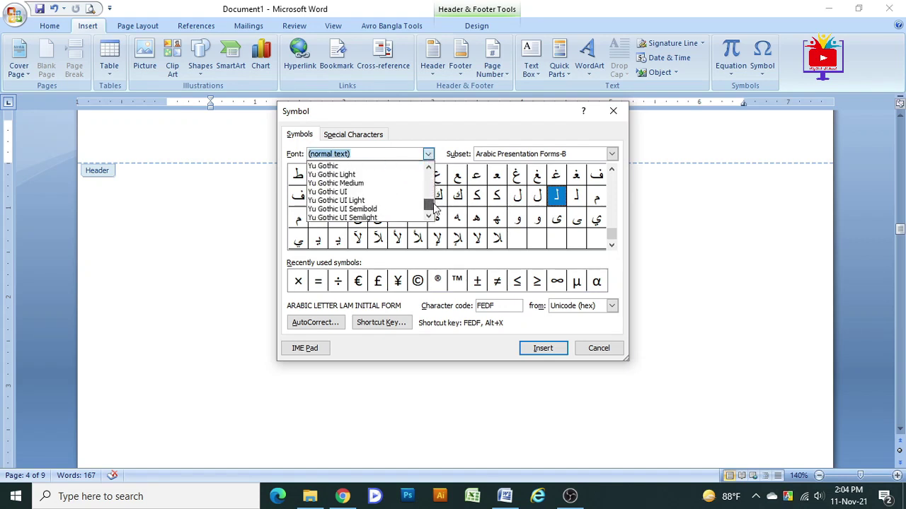
left_click(400, 200)
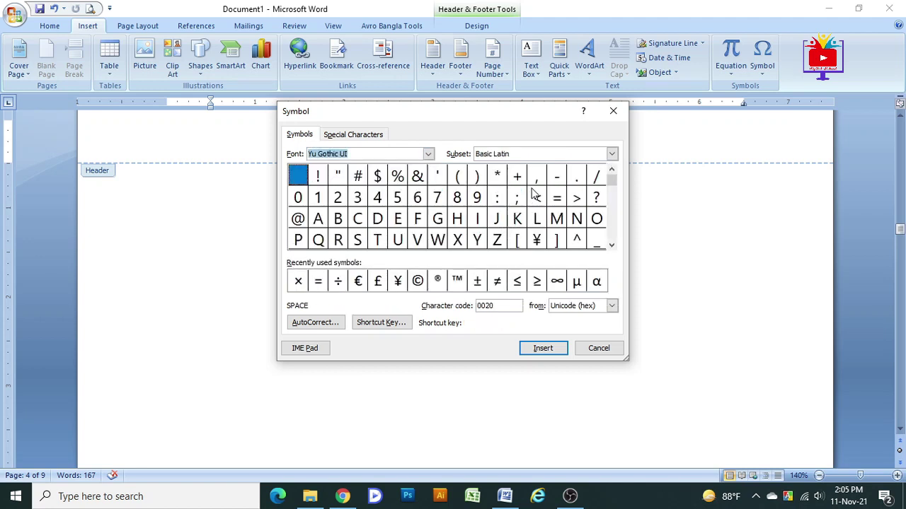
Browse the Latin Extended-B and Spacing Modifier Letters subsets, then close Symbol without inserting anything
left_click(612, 154)
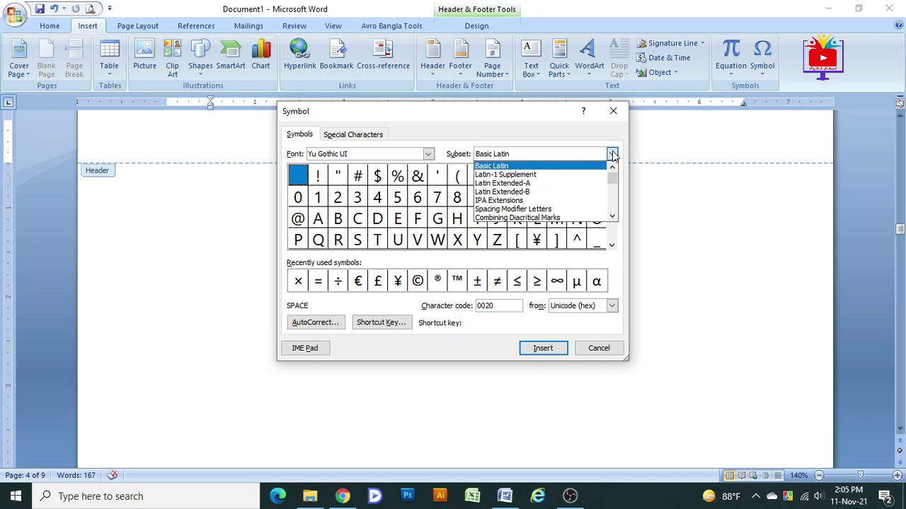
left_click(539, 192)
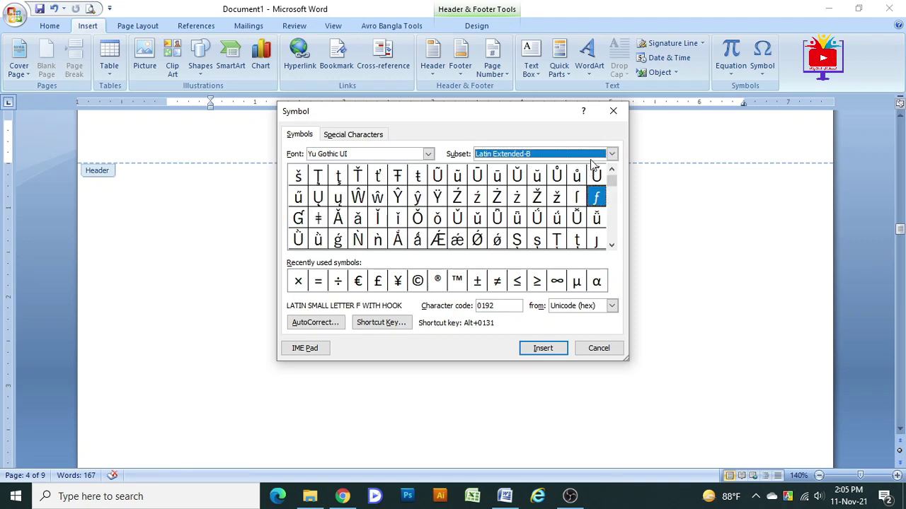
left_click(612, 153)
left_click(538, 204)
left_click(498, 218)
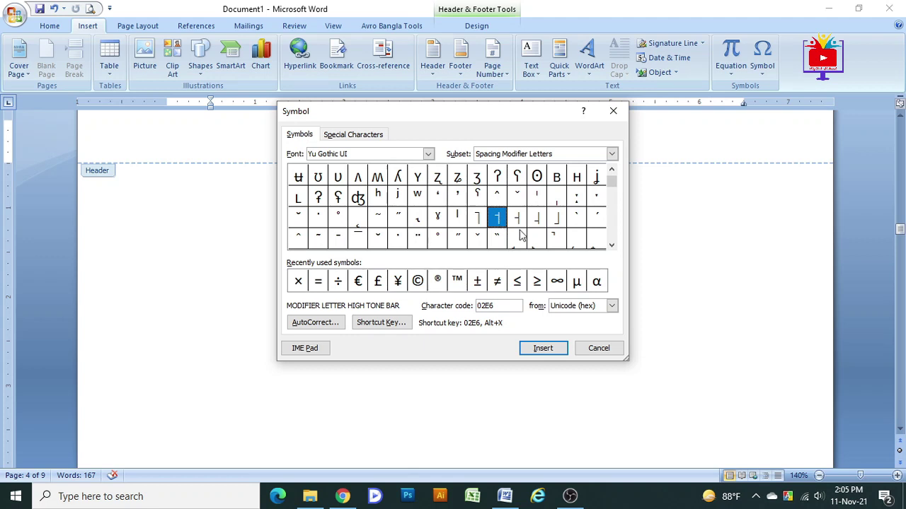
left_click(613, 111)
left_click(137, 27)
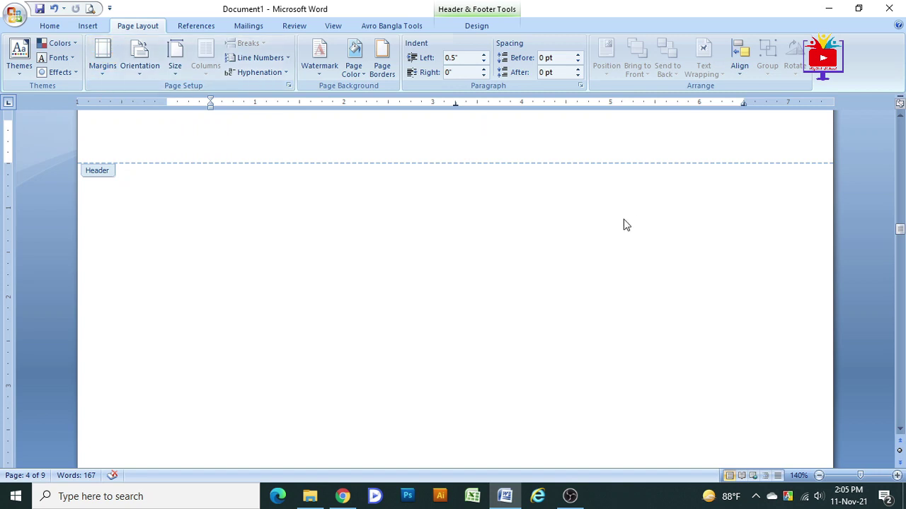
Open the Custom Margins settings from Page Layout
left_click(523, 247)
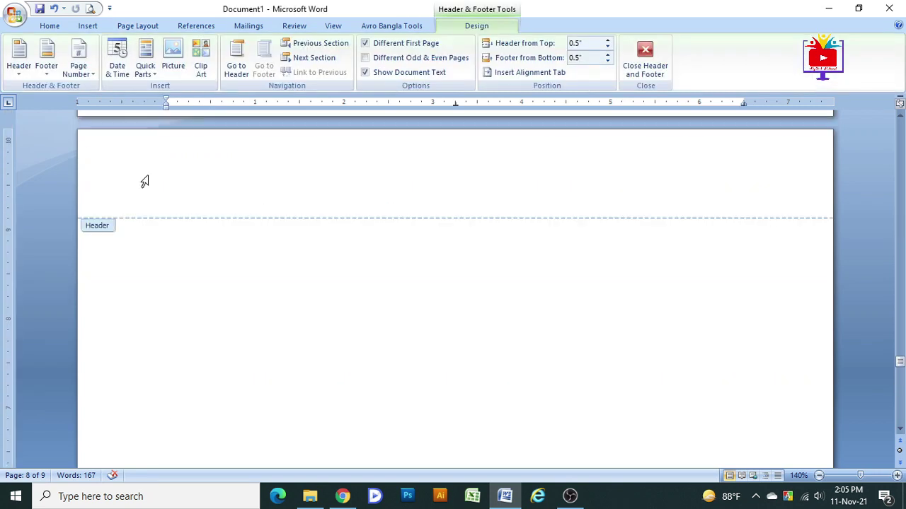
key("alt+p")
left_click(103, 71)
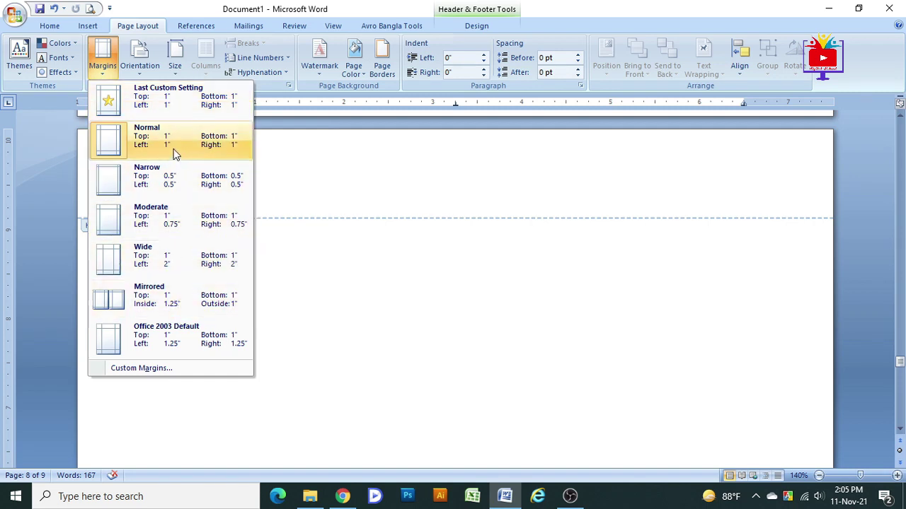
left_click(147, 369)
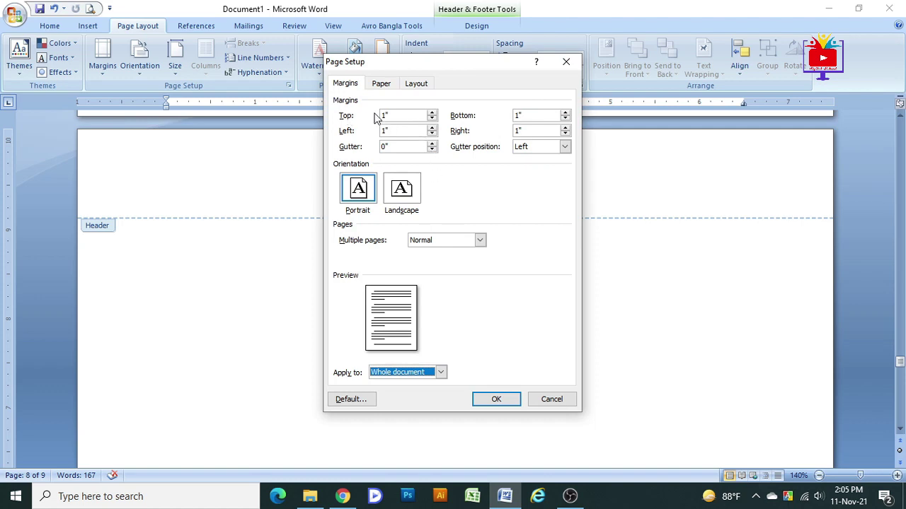
Set the top margin to 0.5 inch and choose landscape orientation
left_click(431, 119)
left_click(431, 118)
left_click(431, 118)
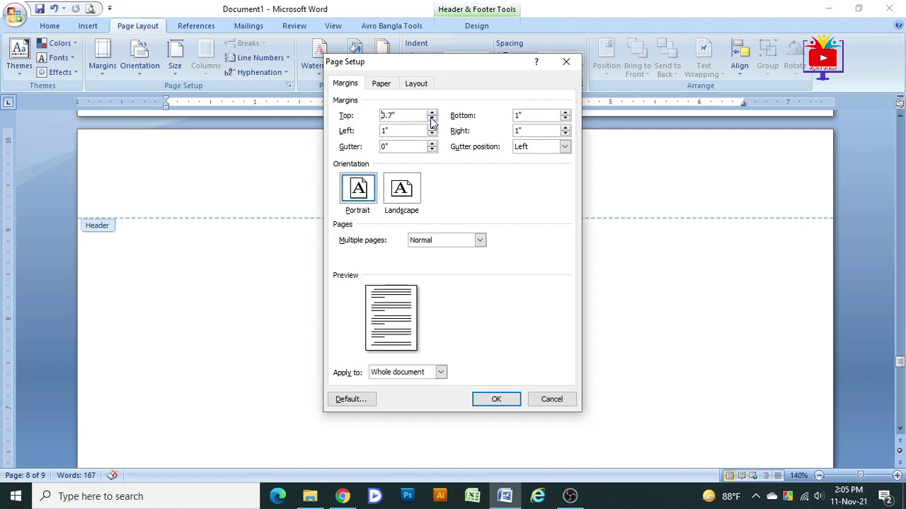
left_click(430, 118)
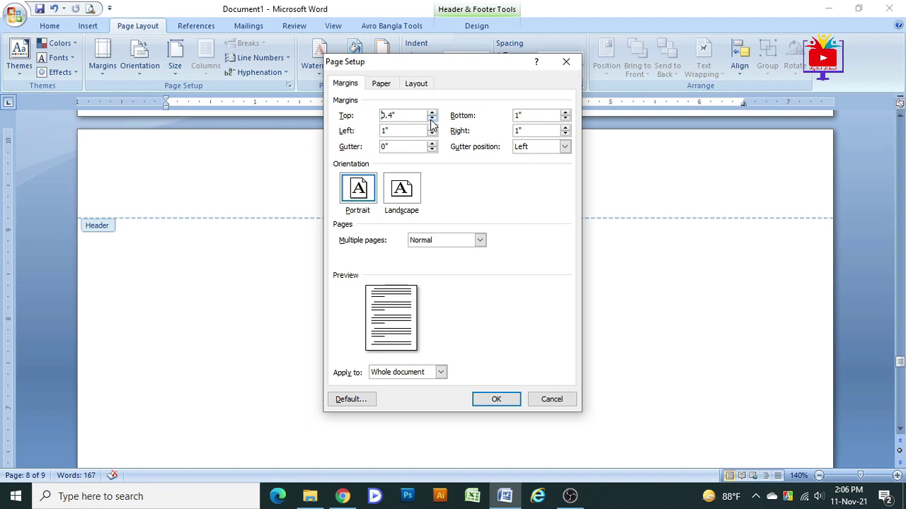
left_click(432, 112)
left_click(414, 189)
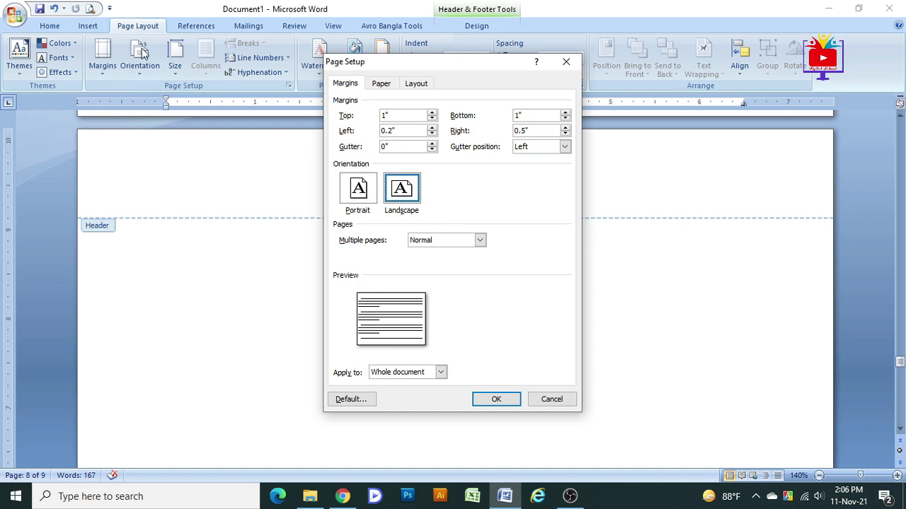
left_click(383, 85)
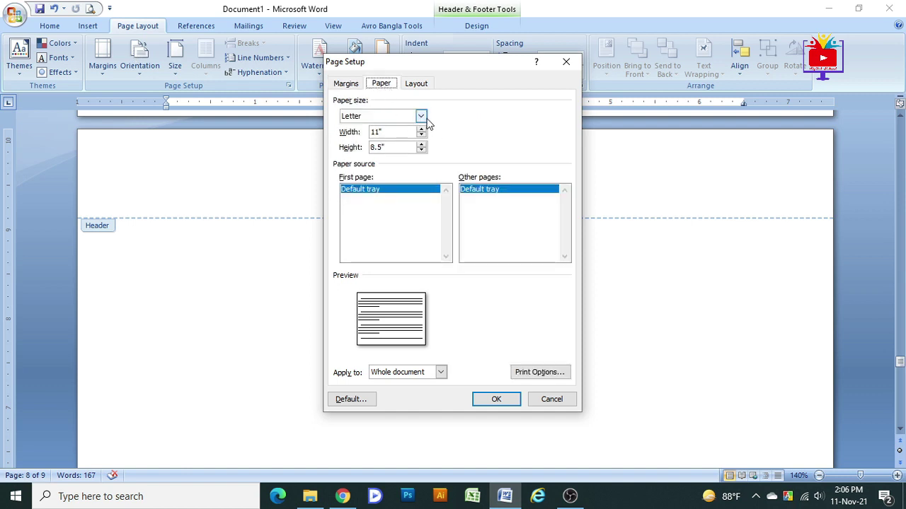
Choose Custom size paper at 11" by 8.5" and apply the landscape page setup
left_click(421, 116)
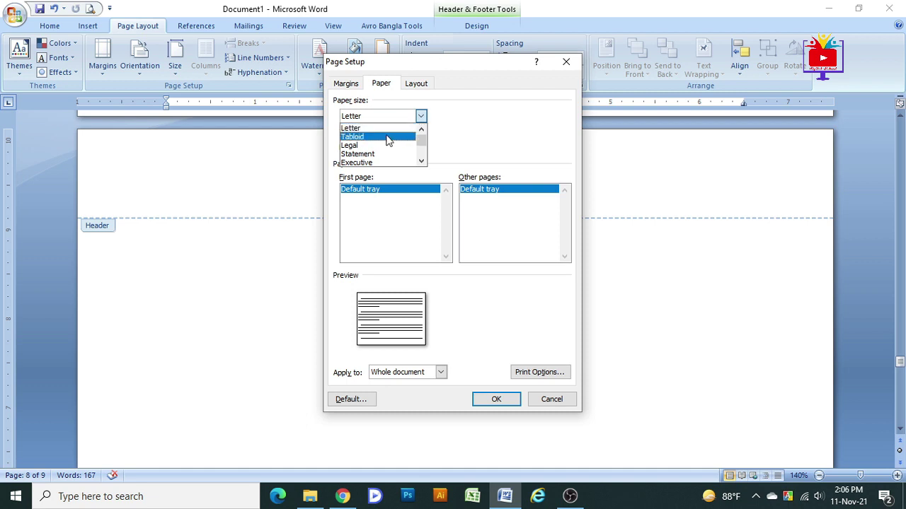
scroll(405, 149, "down", 1)
scroll(400, 150, "down", 2)
scroll(388, 156, "down", 2)
scroll(387, 156, "down", 1)
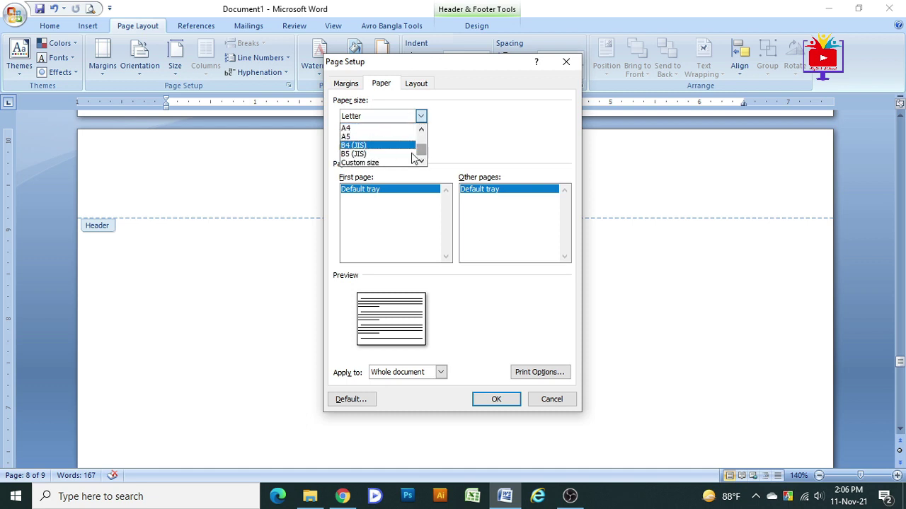
left_click(377, 163)
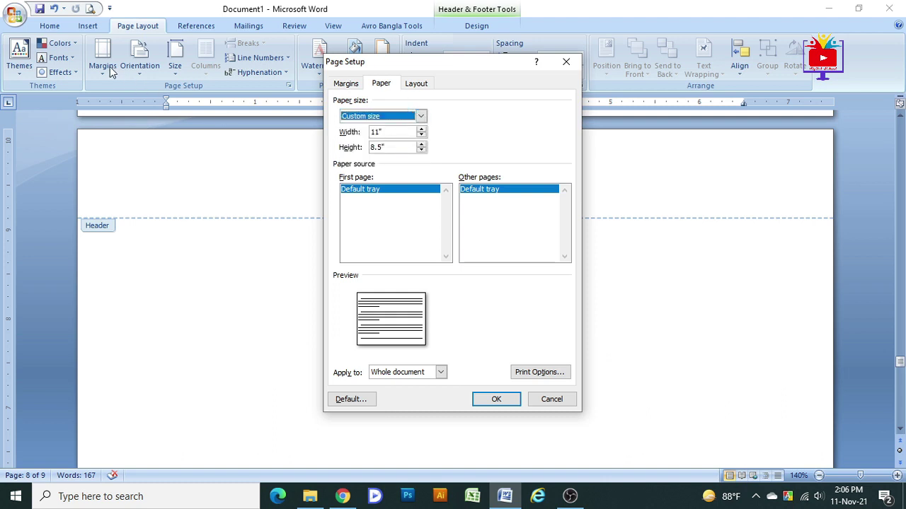
left_click(411, 89)
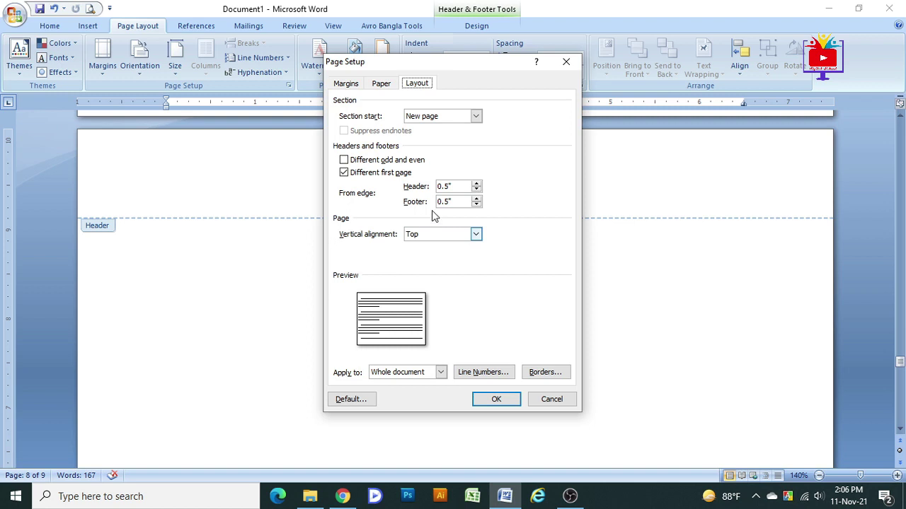
left_click(497, 400)
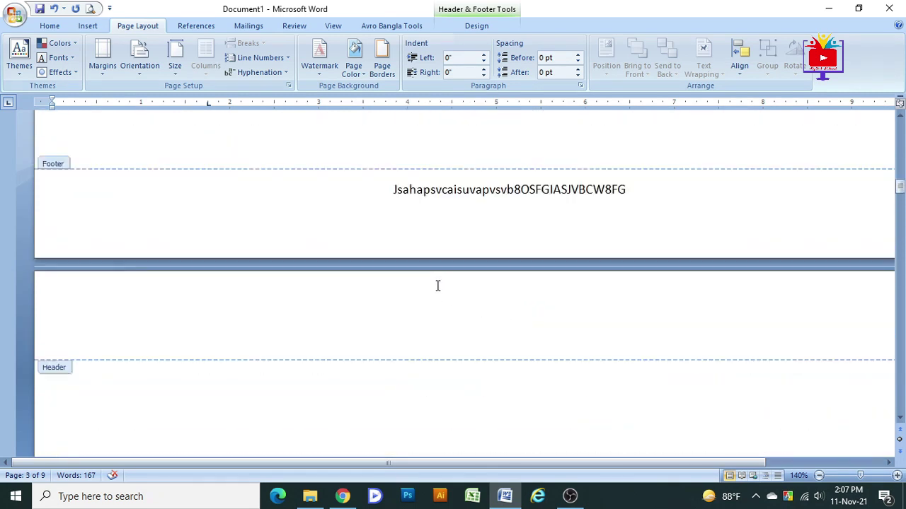
Switch the page orientation back to portrait
left_click(142, 74)
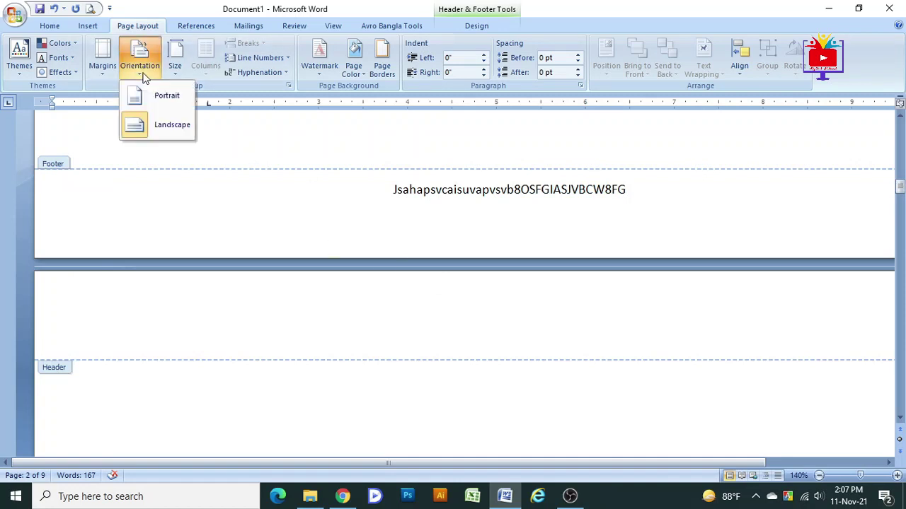
left_click(168, 106)
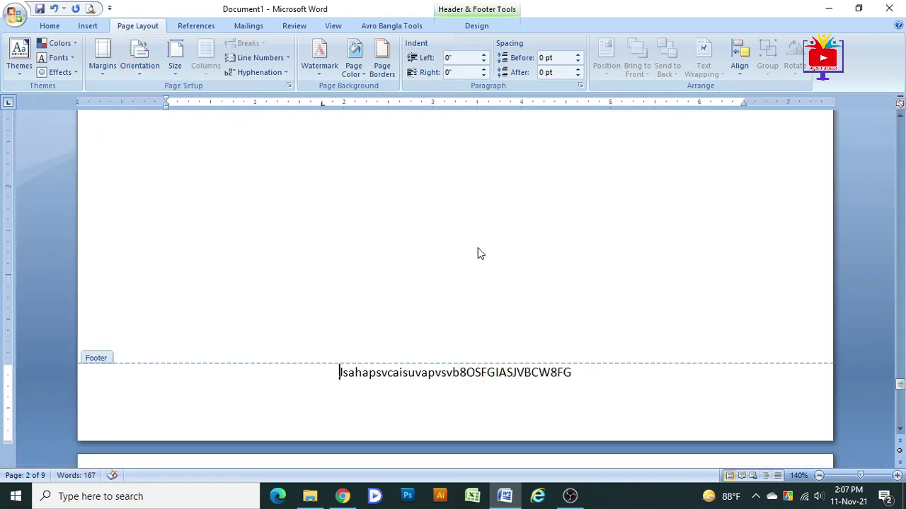
scroll(566, 294, "up", 3)
scroll(564, 291, "up", 3)
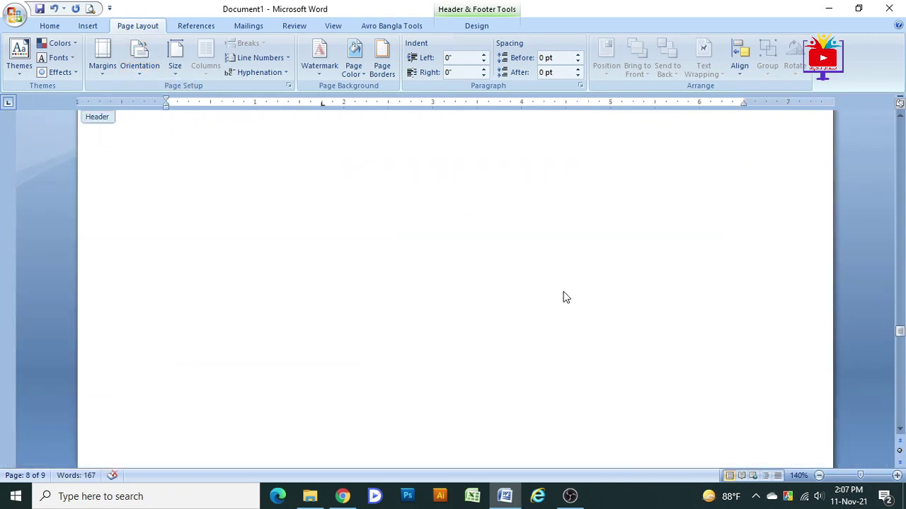
scroll(551, 275, "up", 3)
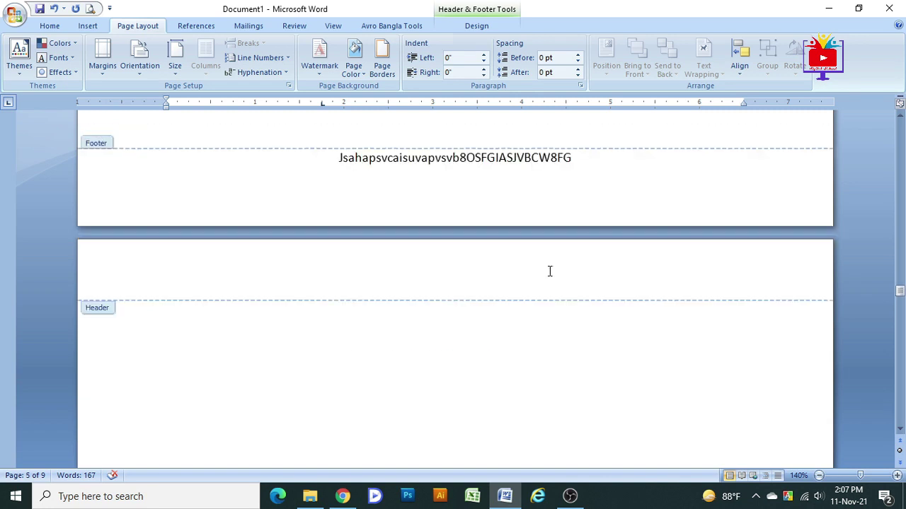
Set the paper size to A4 (8.27" x 11.69")
left_click(173, 71)
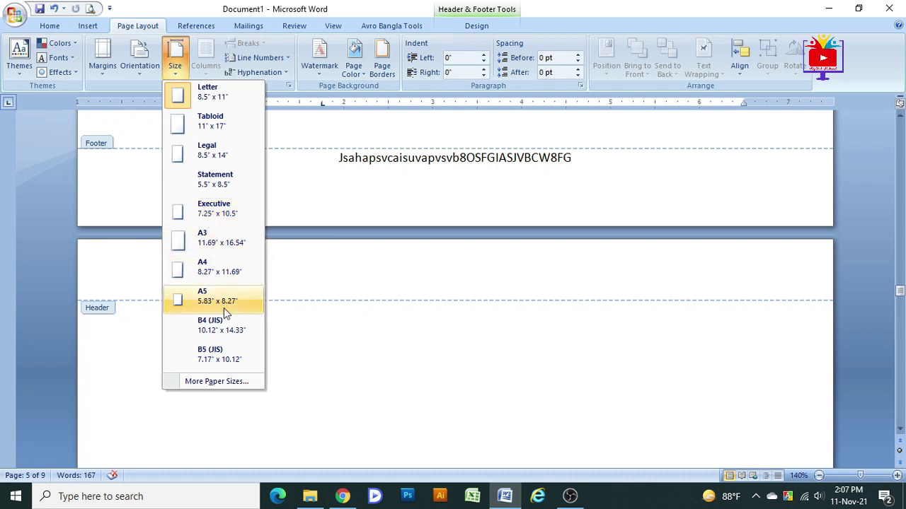
left_click(190, 273)
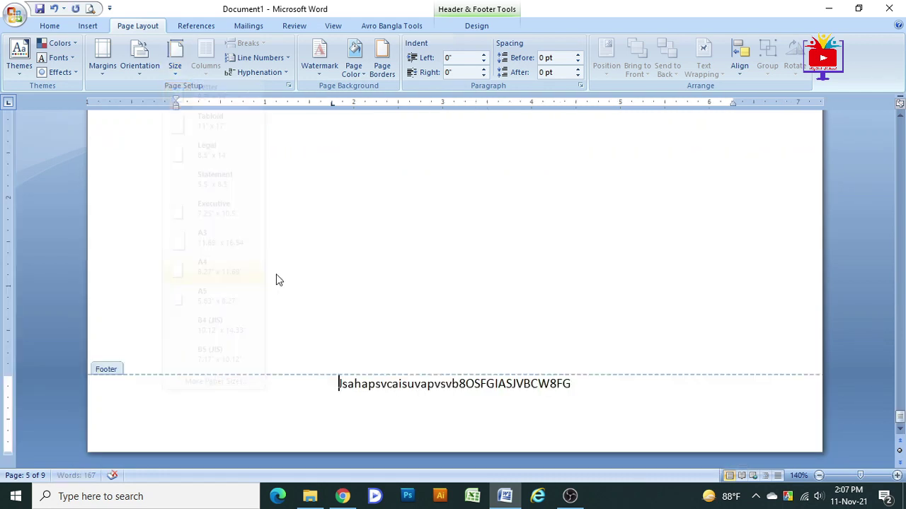
scroll(446, 288, "up", 5)
scroll(446, 288, "up", 5)
scroll(446, 288, "up", 5)
scroll(446, 288, "up", 5)
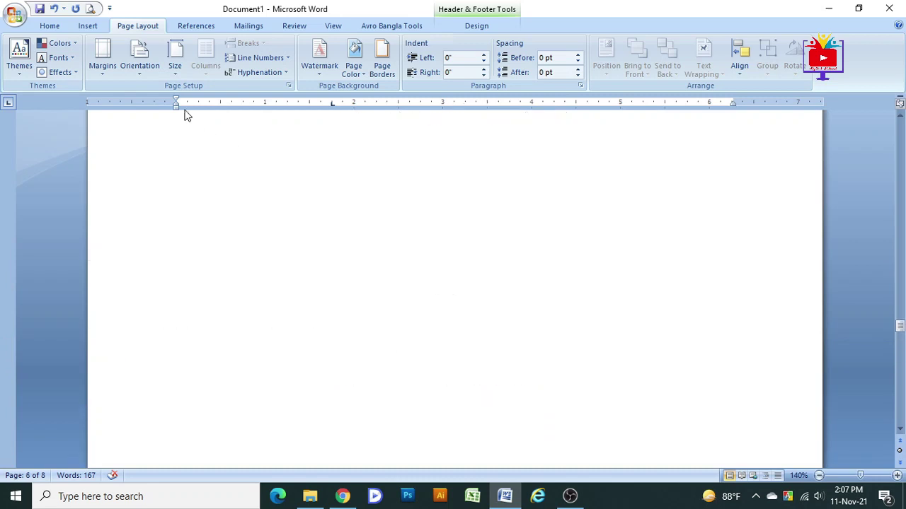
left_click(175, 74)
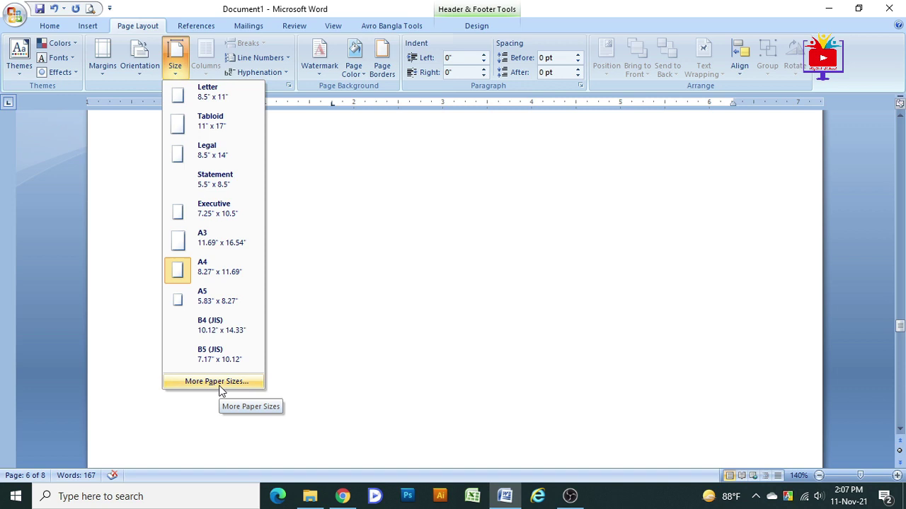
Set a custom paper size with a 3-inch page height
left_click(210, 383)
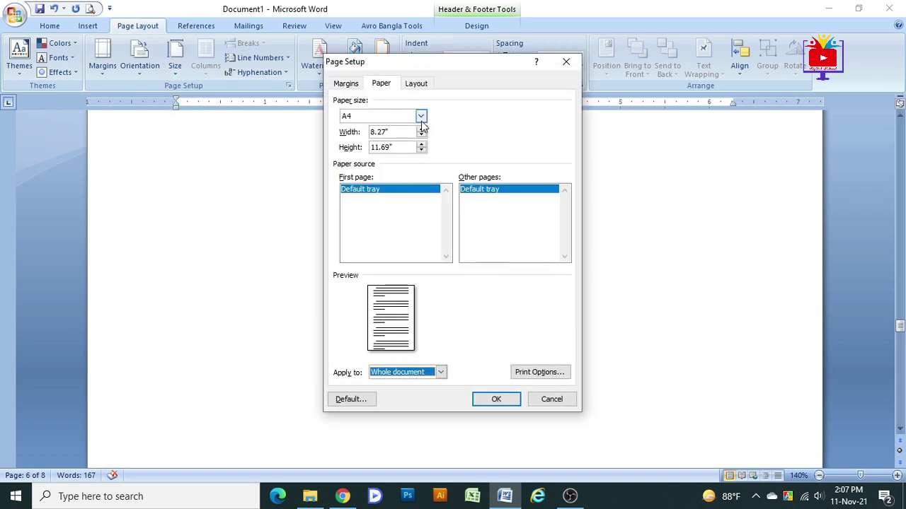
left_click(421, 118)
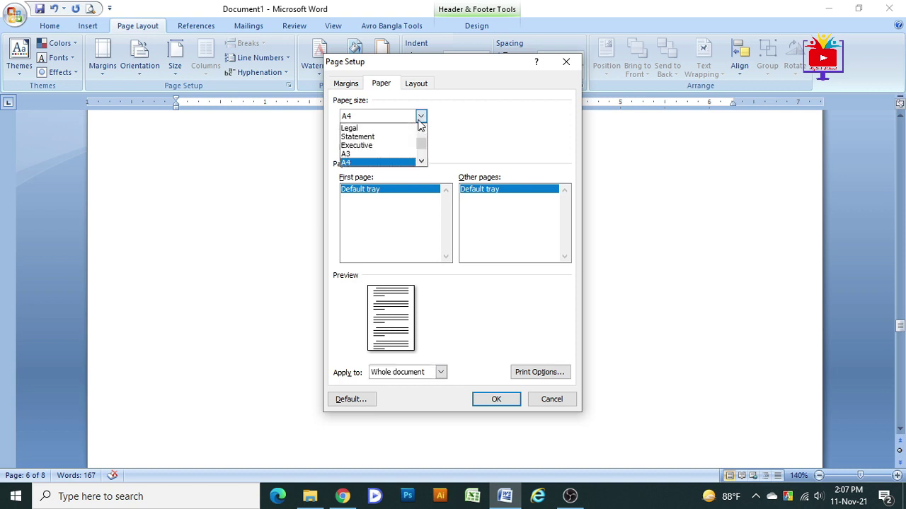
left_click_drag(421, 144, 421, 156)
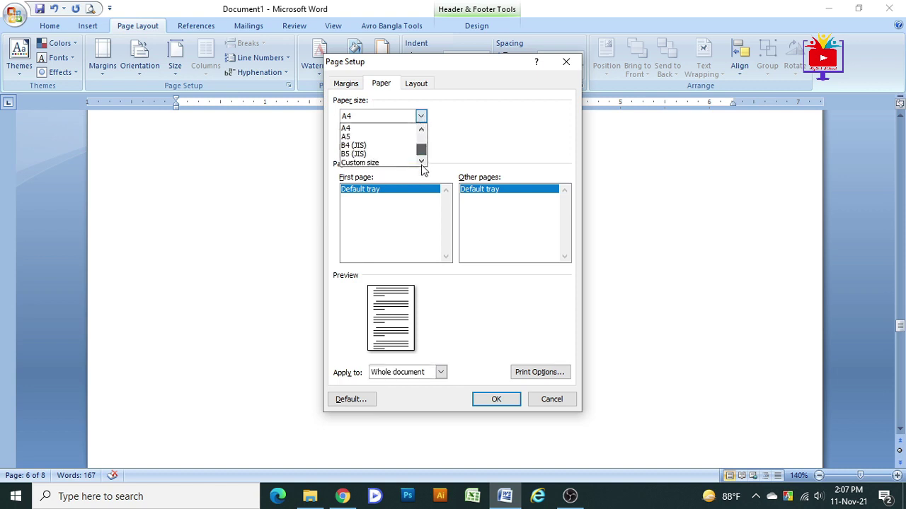
left_click(386, 162)
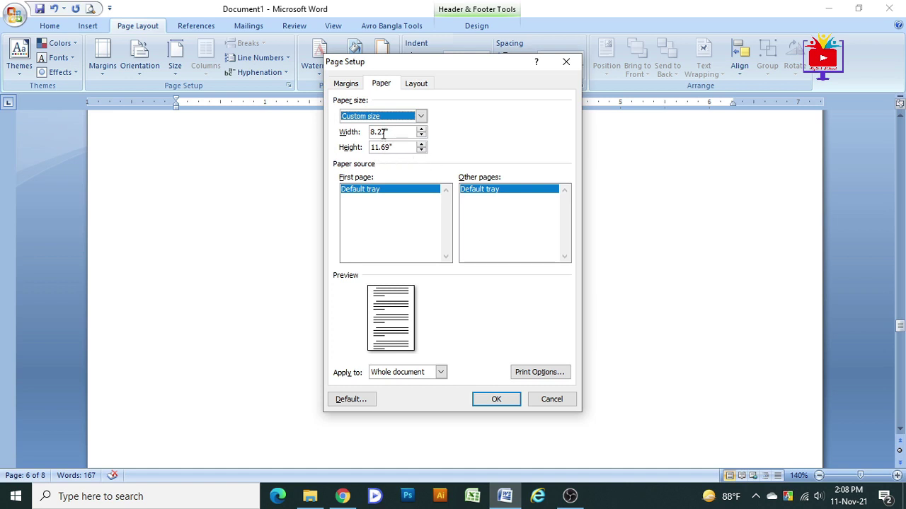
mouse_move(385, 131)
left_mouse_down()
mouse_move(370, 132)
mouse_move(380, 147)
left_mouse_up()
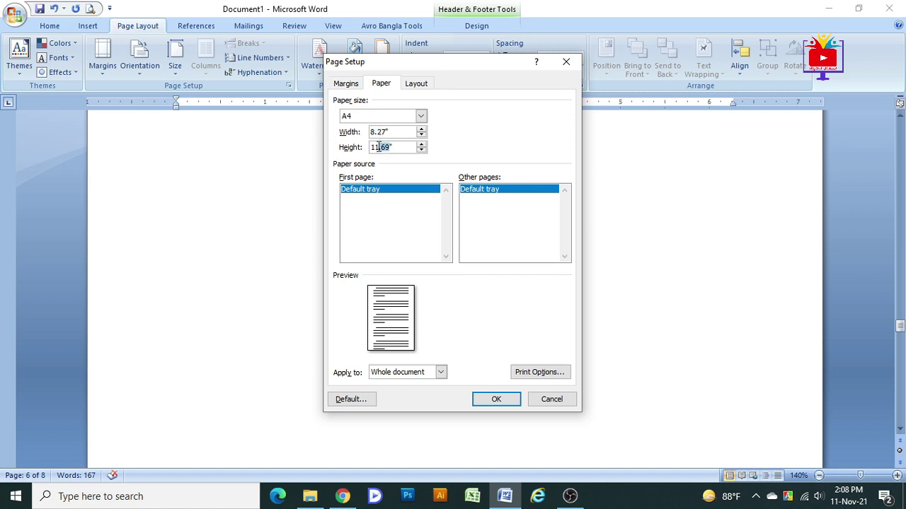
type("3")
left_click(496, 399)
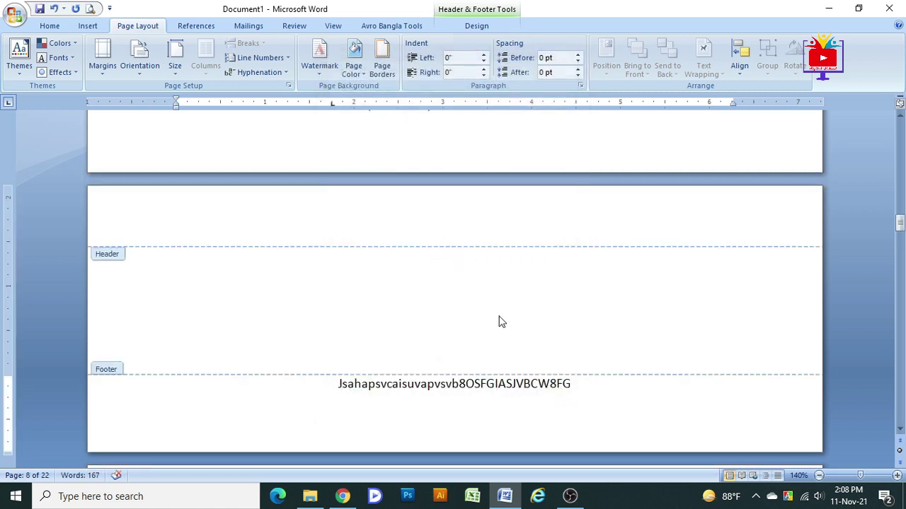
Undo the 3-inch page height so the document returns to 8 pages
scroll(500, 312, "up", 1)
scroll(501, 307, "up", 2)
scroll(495, 299, "up", 5)
scroll(487, 301, "up", 4)
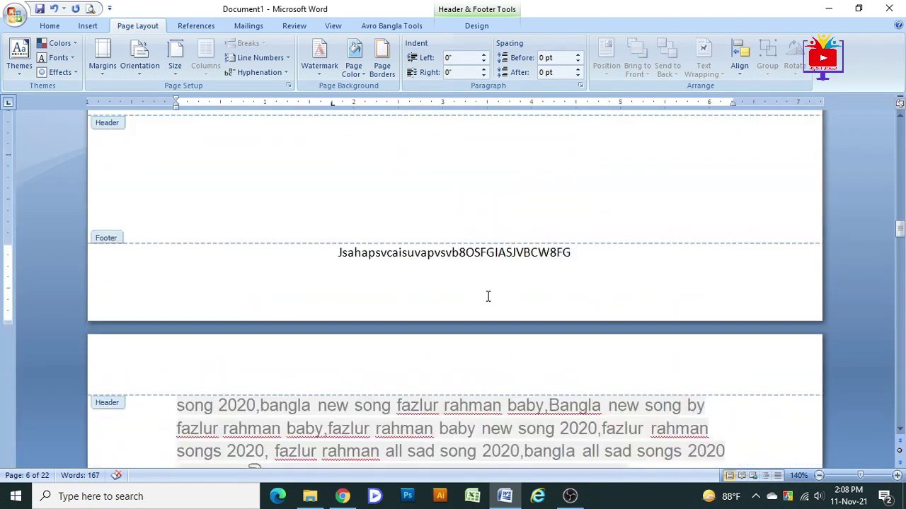
left_click(54, 9)
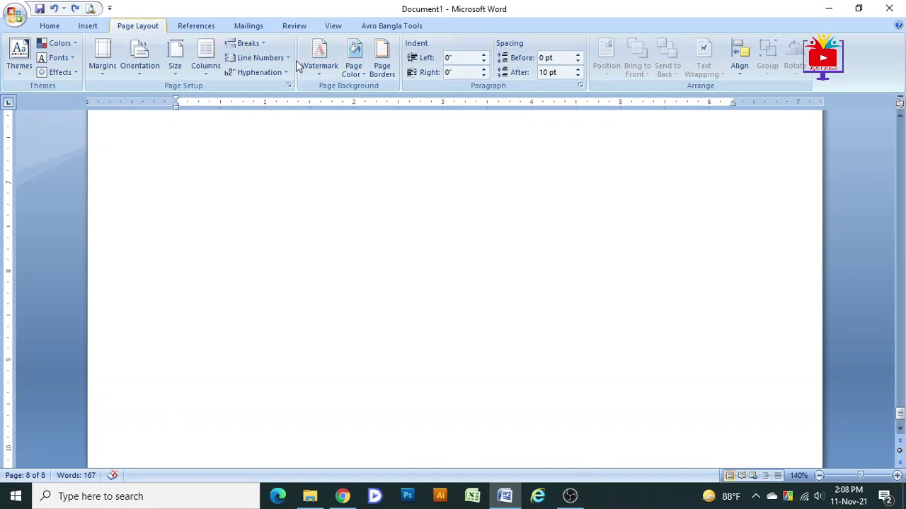
Browse the watermark gallery and open the Custom Watermark (Printed Watermark) settings
left_click(319, 74)
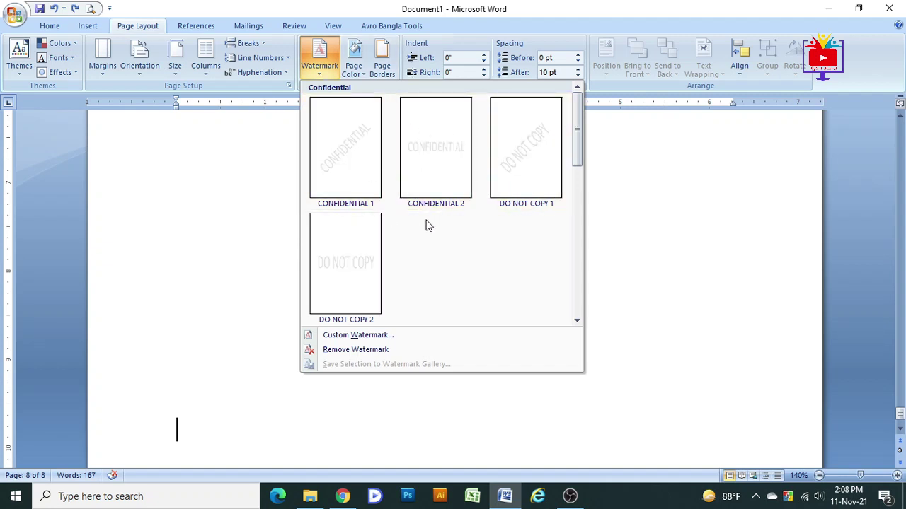
left_click_drag(576, 134, 593, 256)
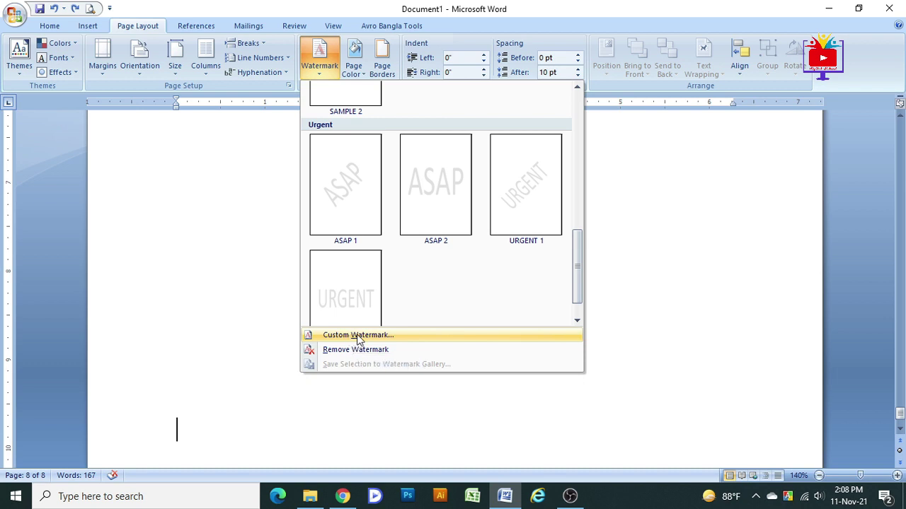
left_click(359, 337)
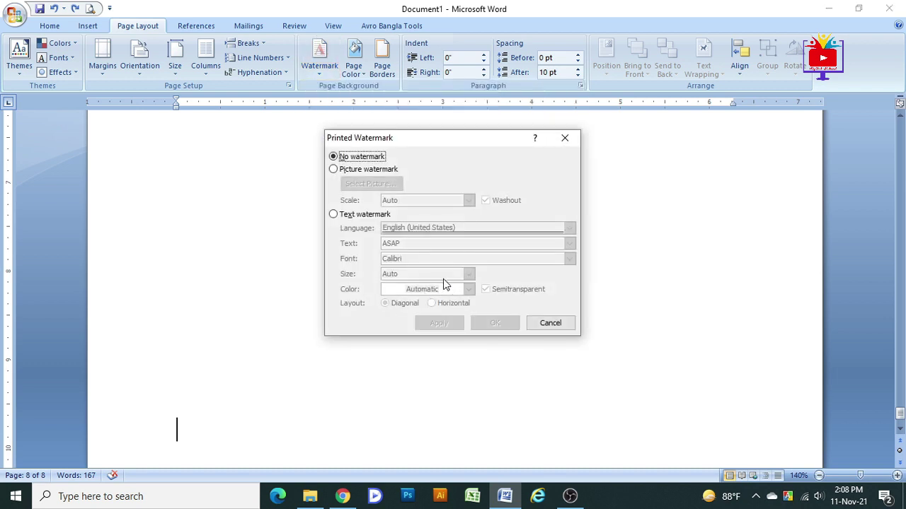
Choose Text watermark and replace ASAP with the text Ripon
left_click(346, 218)
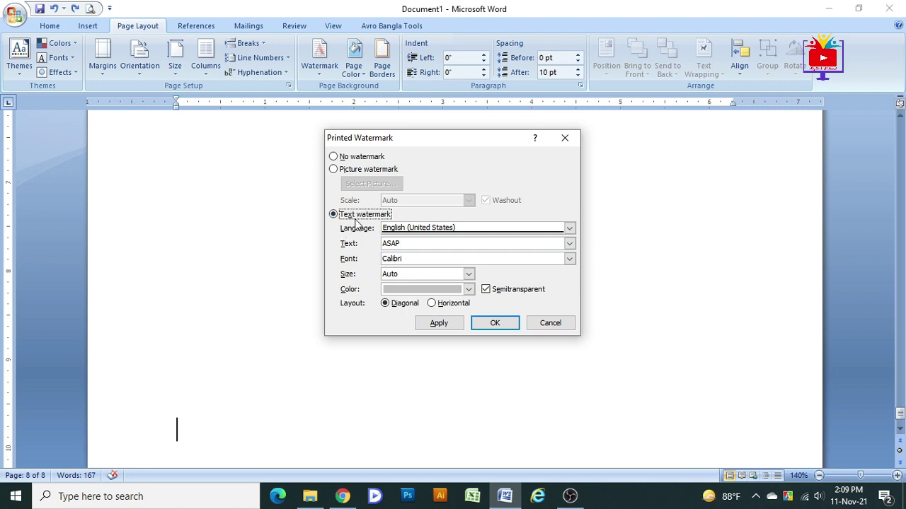
left_click(340, 157)
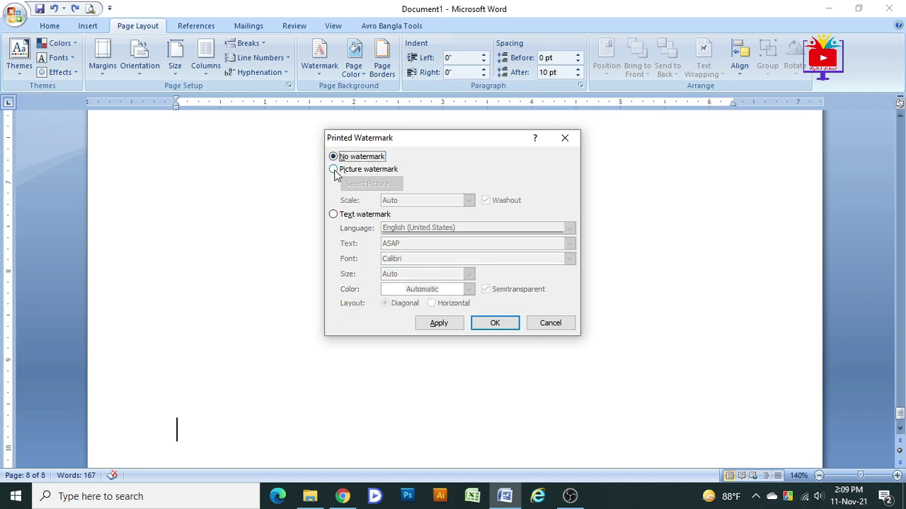
left_click(334, 170)
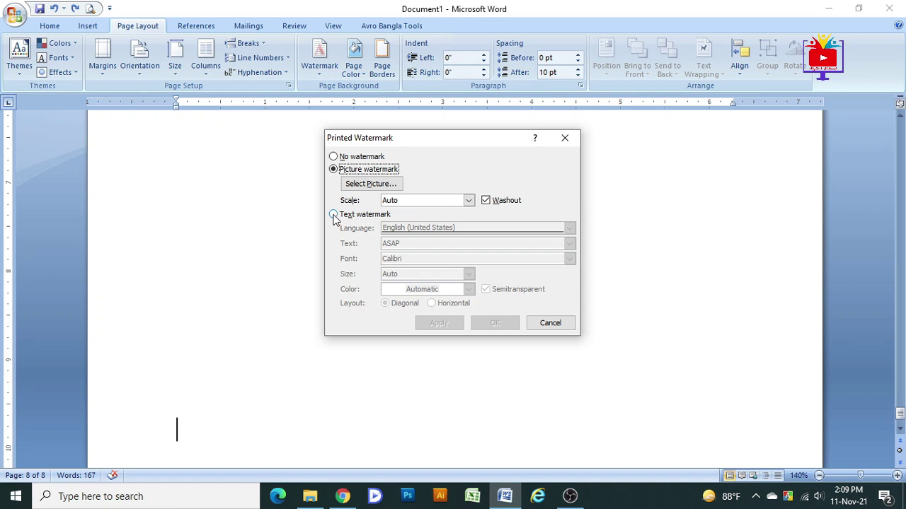
left_click(333, 216)
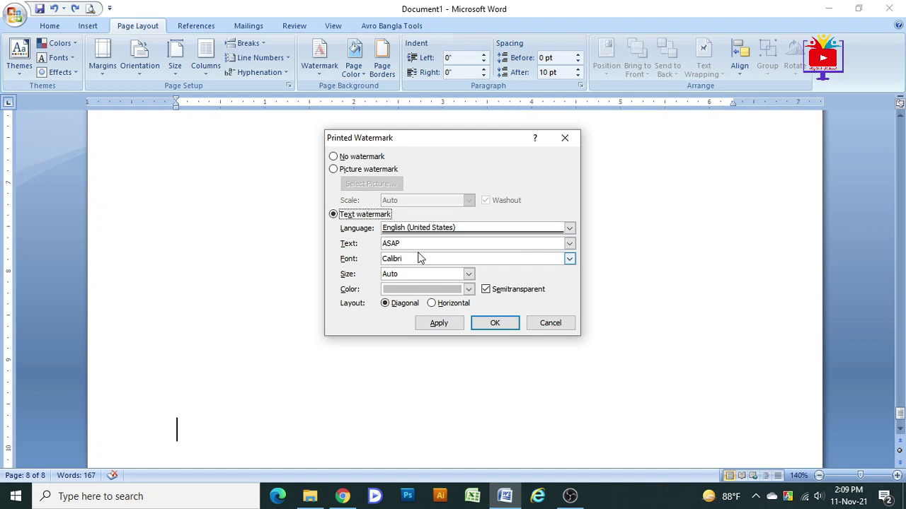
left_click_drag(414, 244, 366, 246)
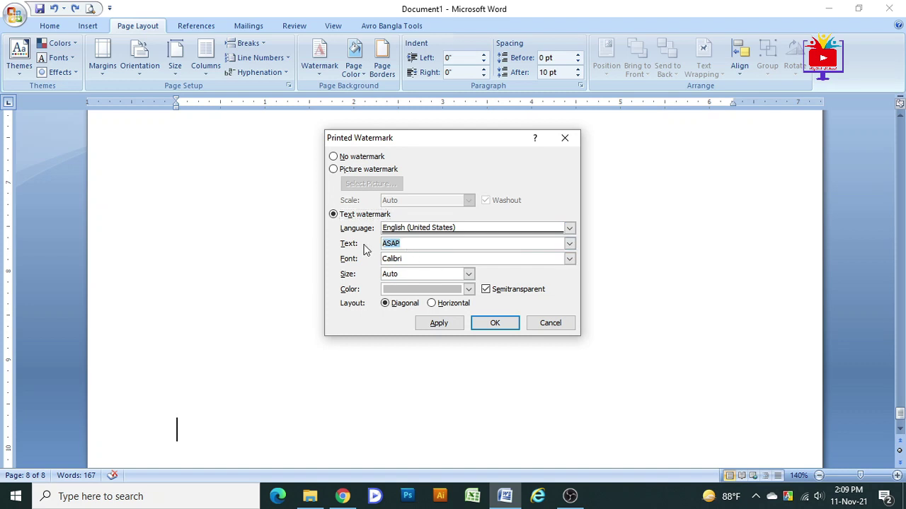
type("Ripon")
Keep size Auto and language English (United States), then apply the watermark and close
left_click(469, 274)
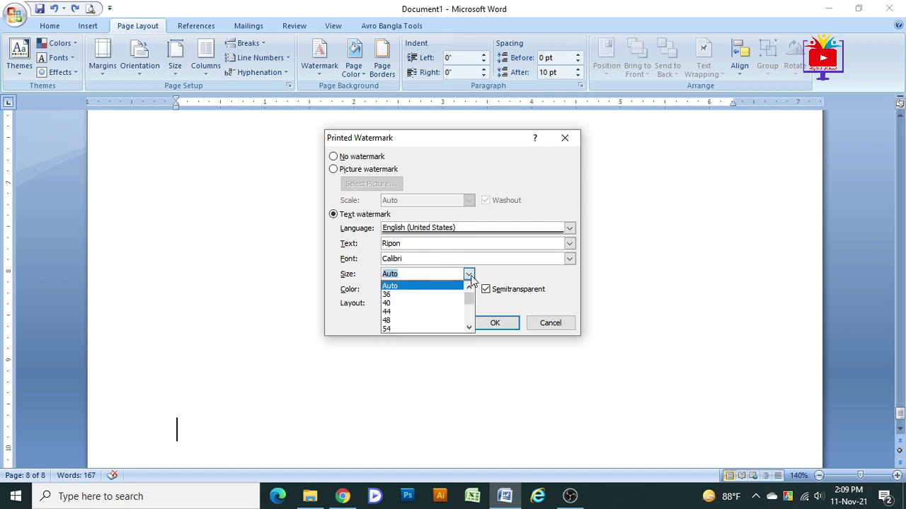
left_click(469, 277)
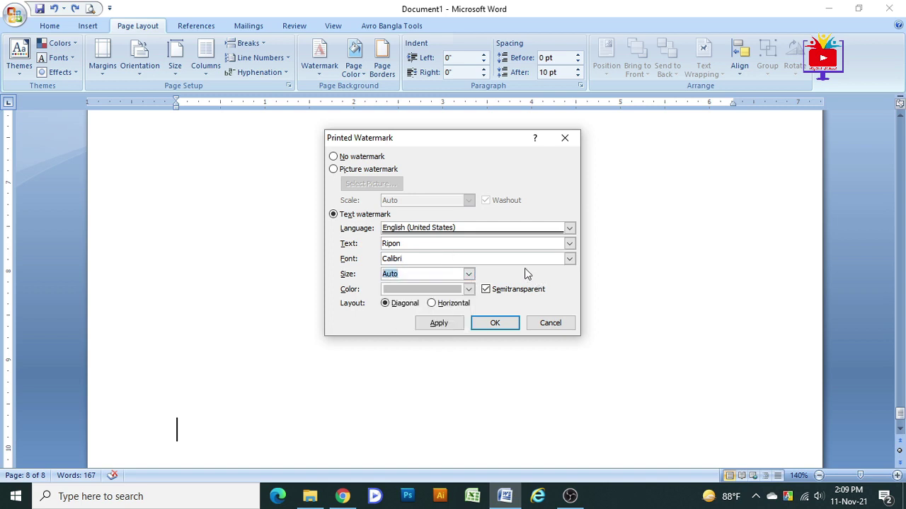
left_click(572, 228)
left_click(572, 228)
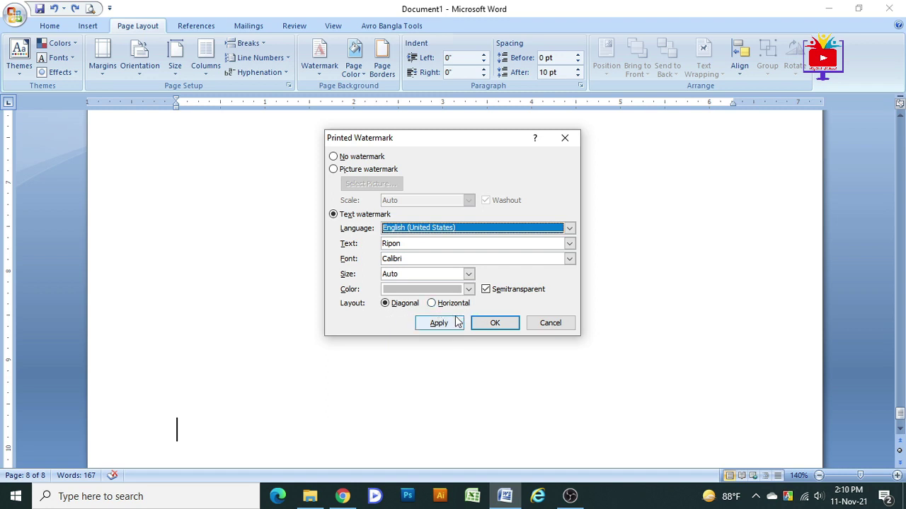
left_click(446, 326)
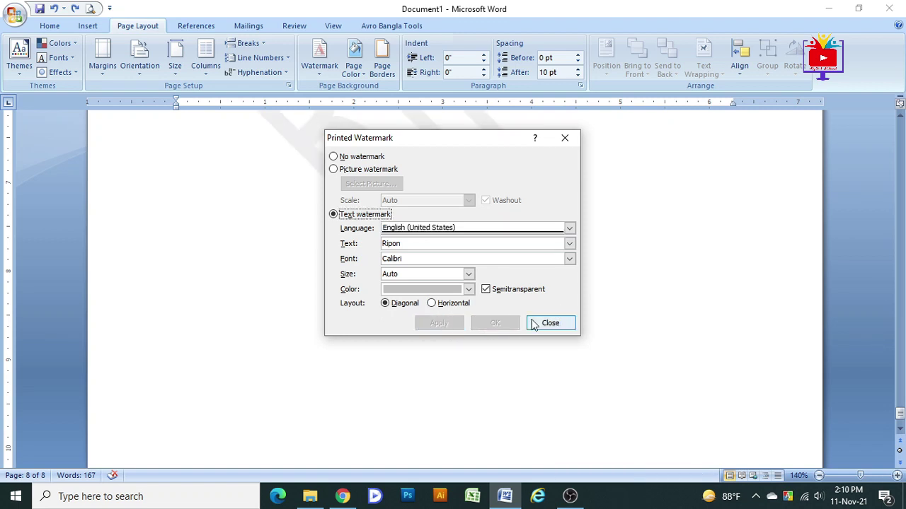
left_click(532, 323)
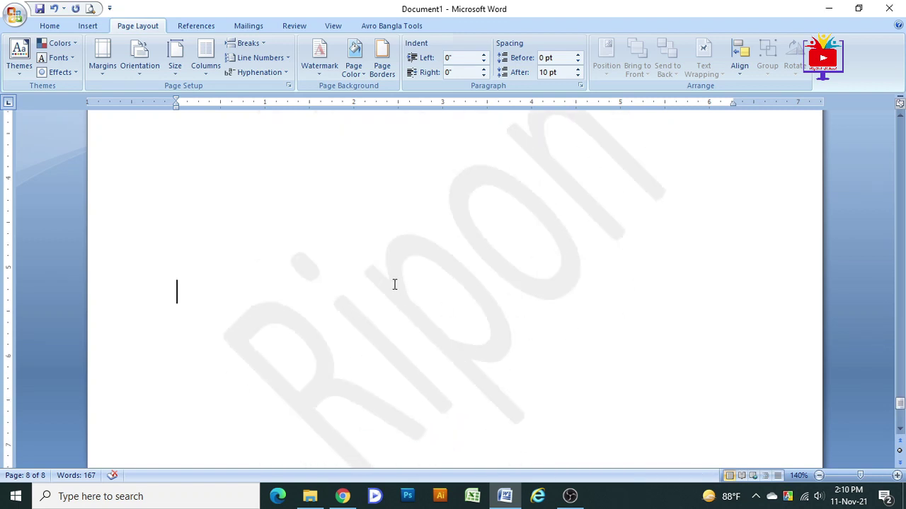
Apply the light pink theme colour as the page background
scroll(439, 304, "up", 5)
scroll(444, 307, "down", 8)
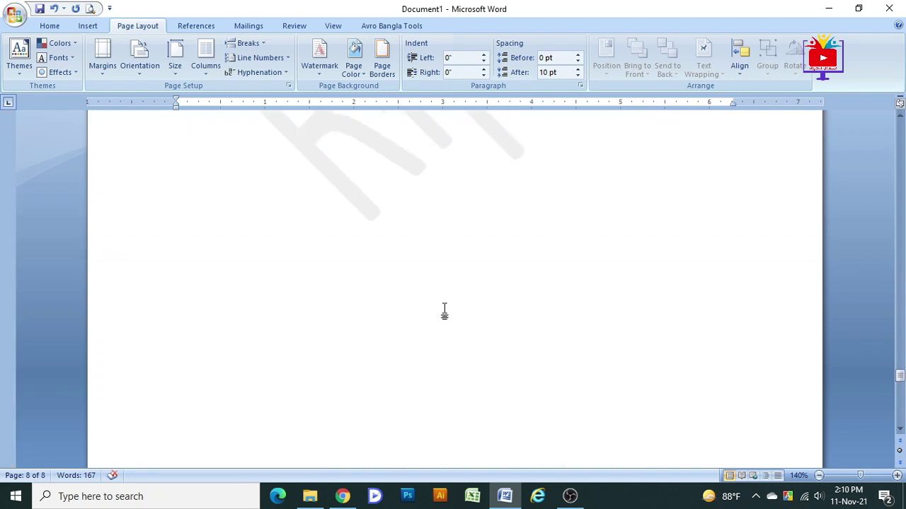
scroll(444, 312, "up", 5)
scroll(444, 312, "up", 5)
scroll(444, 311, "up", 5)
scroll(445, 312, "up", 5)
scroll(444, 311, "up", 5)
scroll(445, 310, "up", 5)
scroll(447, 305, "up", 5)
scroll(448, 291, "up", 3)
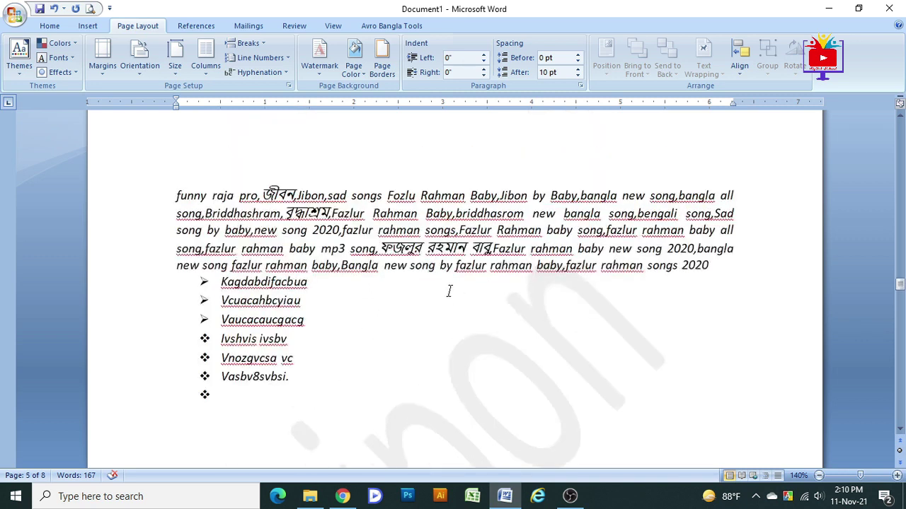
scroll(448, 291, "up", 5)
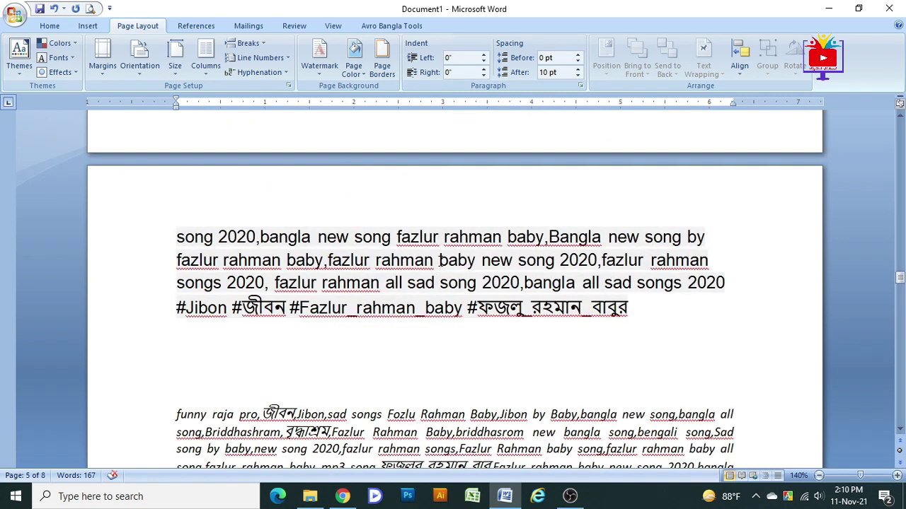
left_click(362, 75)
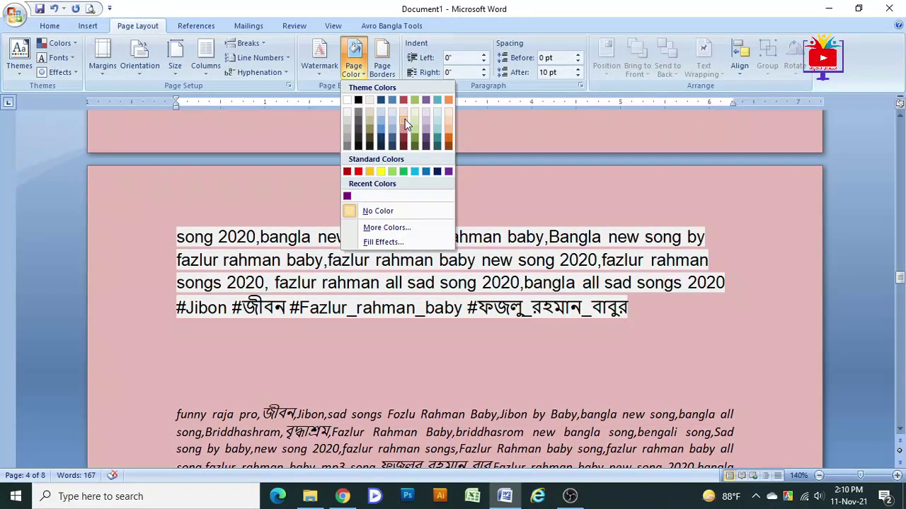
left_click(405, 119)
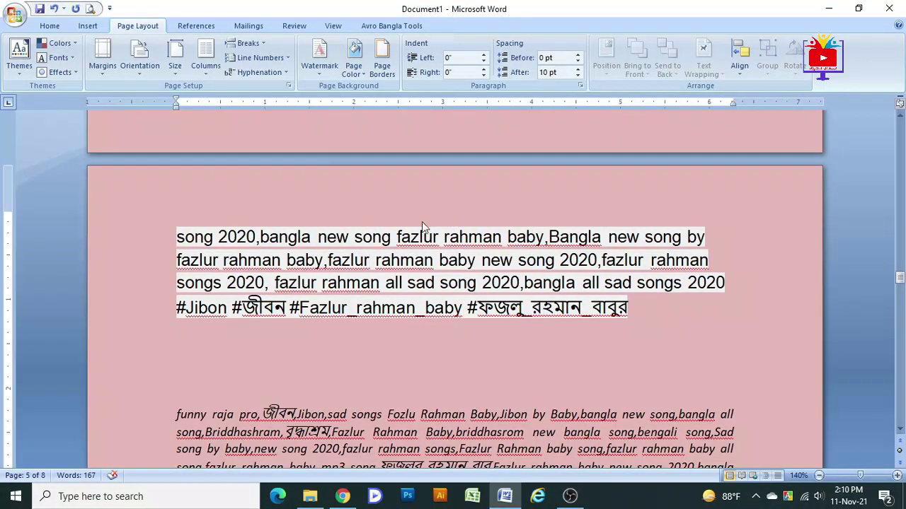
Place the insertion point in the italic paragraph
scroll(347, 239, "down", 3)
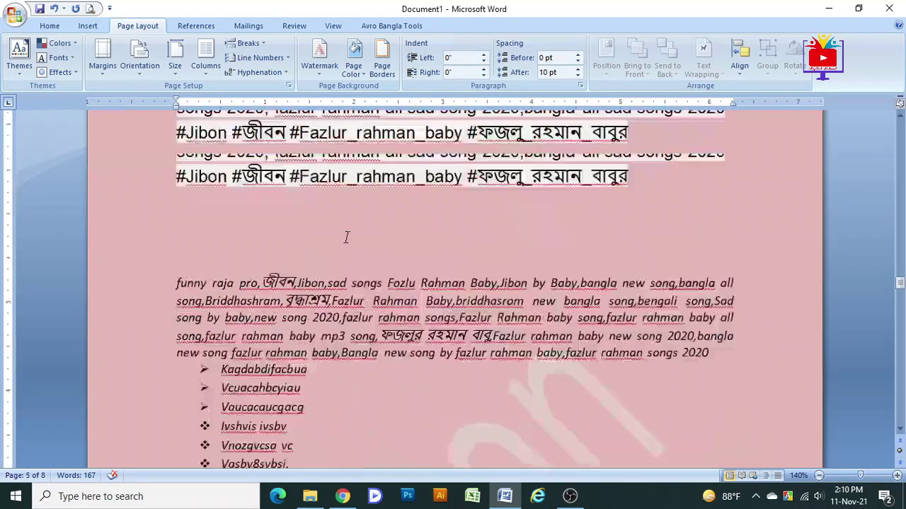
scroll(357, 239, "down", 2)
left_click(361, 212)
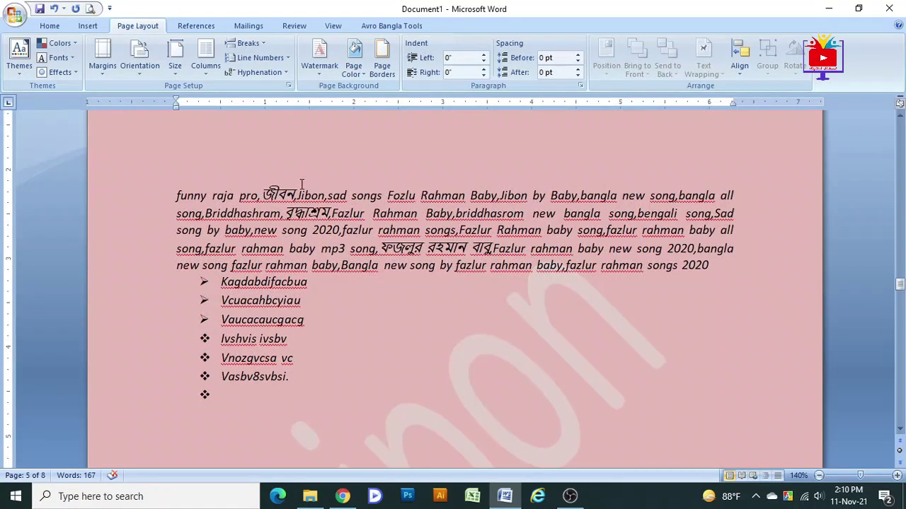
Apply a plain Box page border to the document from Page Borders
left_click(382, 65)
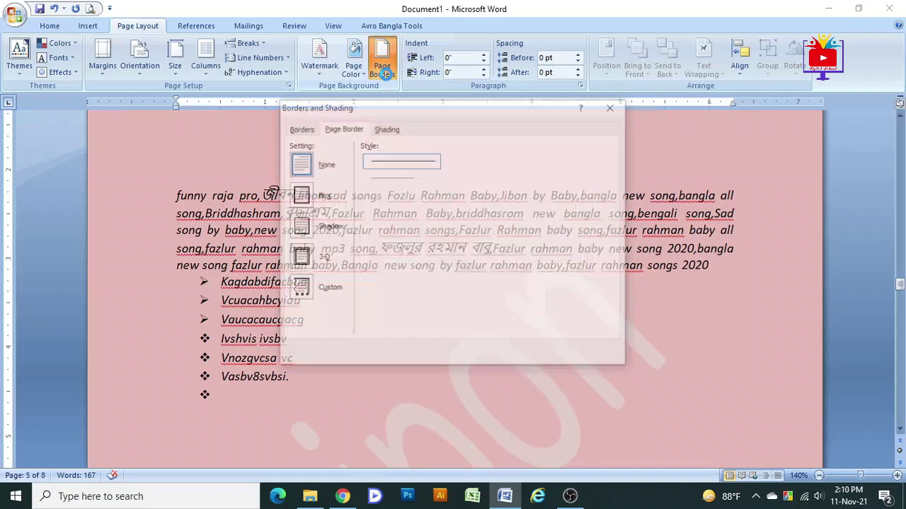
left_click_drag(442, 106, 602, 9)
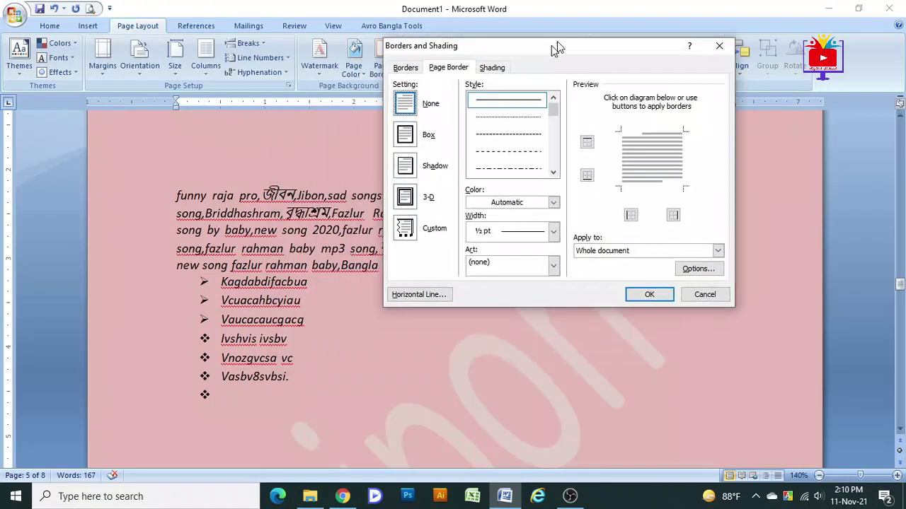
left_click(466, 99)
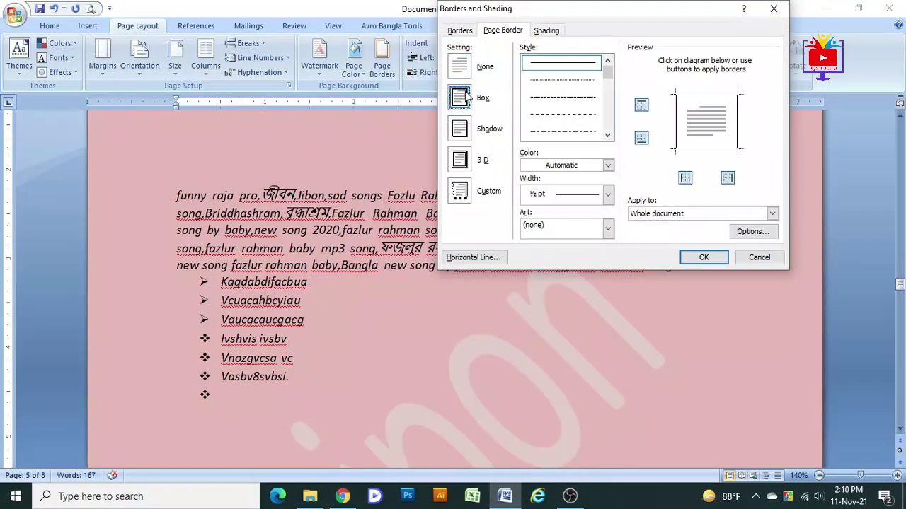
left_click(697, 260)
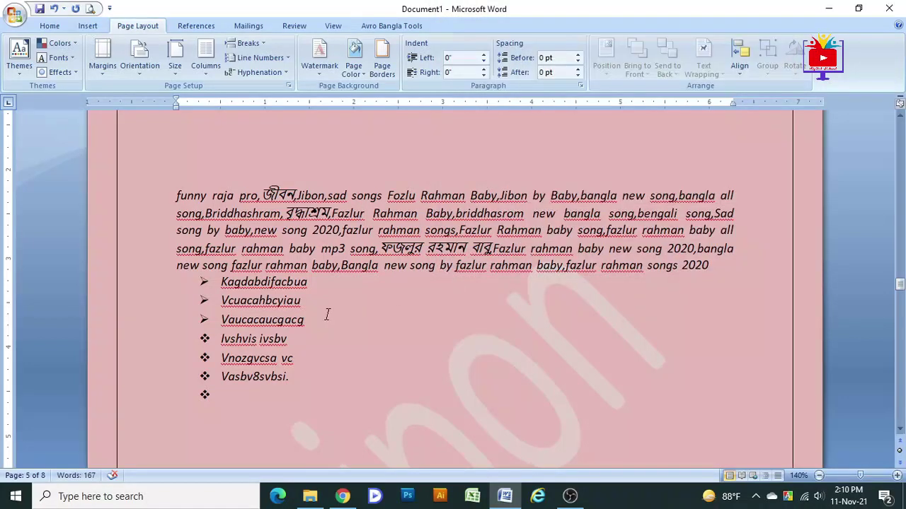
scroll(297, 297, "down", 5)
scroll(283, 284, "down", 4)
Change the page border to the heavy 3 pt line style on every page
left_click(382, 65)
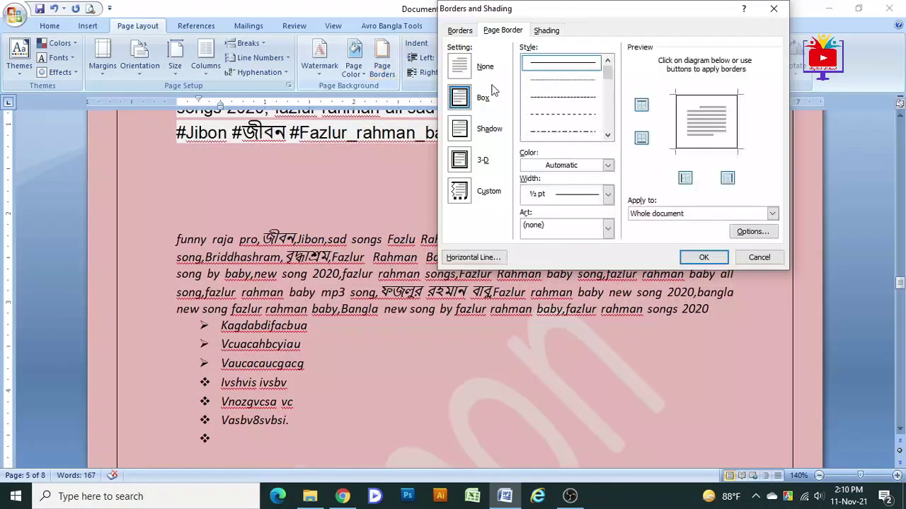
left_click_drag(606, 76, 606, 89)
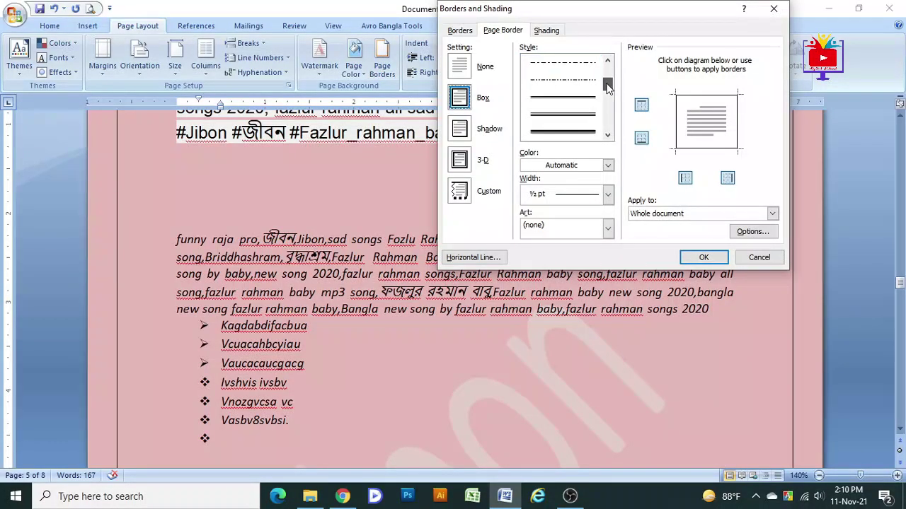
left_click(571, 117)
left_click(570, 134)
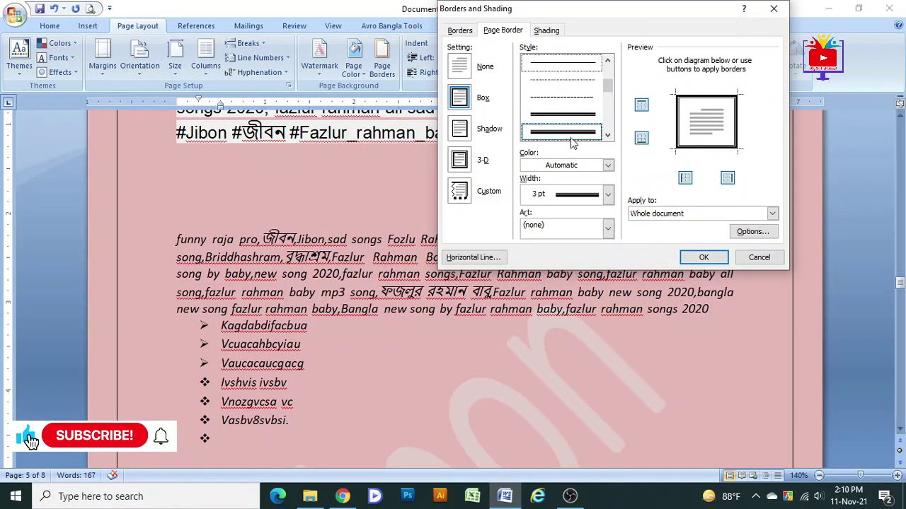
left_click(703, 257)
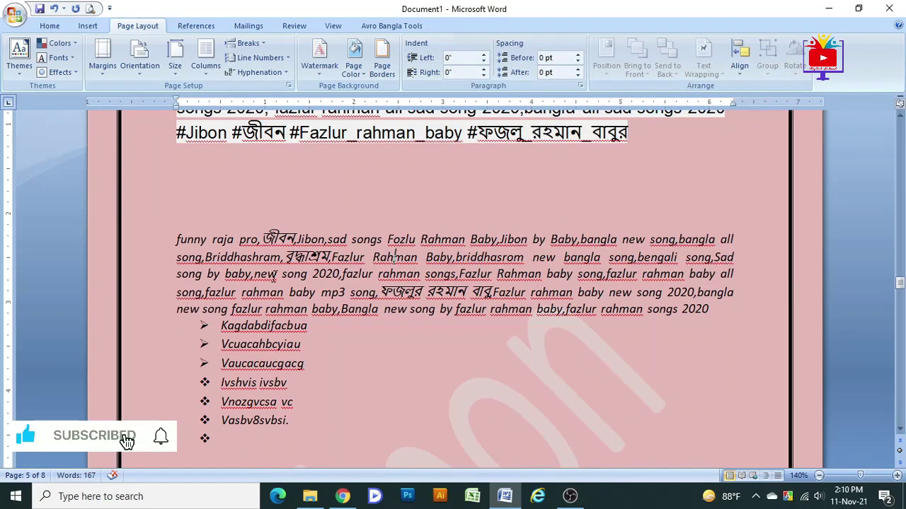
scroll(274, 262, "up", 15)
Give the italic paragraph a blue Fill in Borders and Shading's Shading settings
scroll(274, 261, "up", 5)
scroll(274, 258, "up", 5)
scroll(274, 259, "up", 5)
scroll(275, 257, "up", 5)
double_click(409, 129)
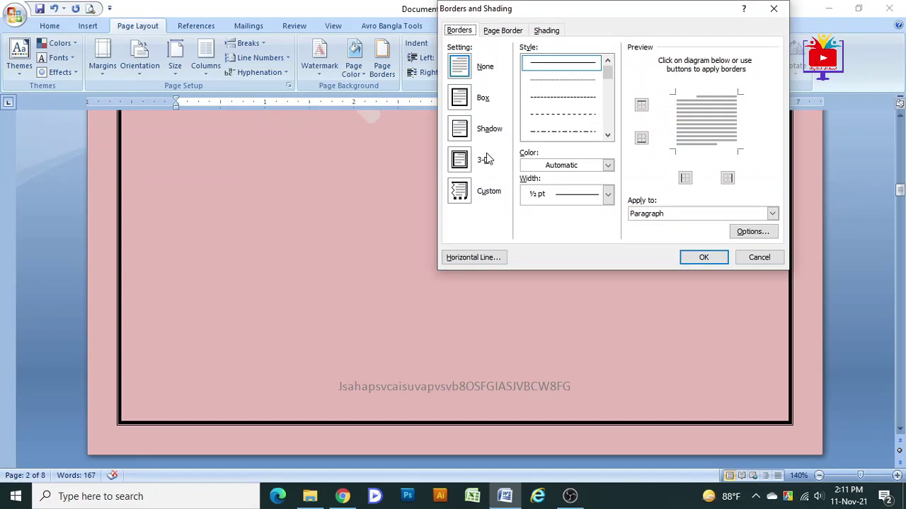
left_click(607, 196)
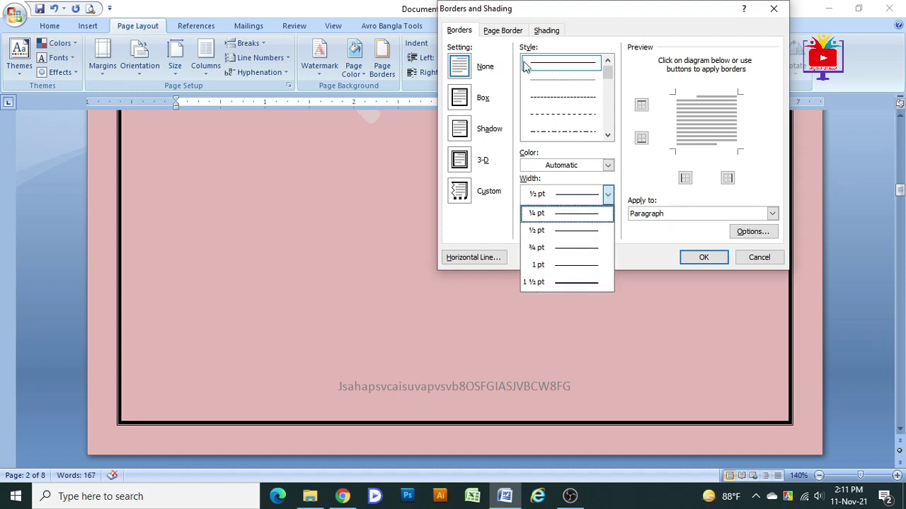
left_click(502, 31)
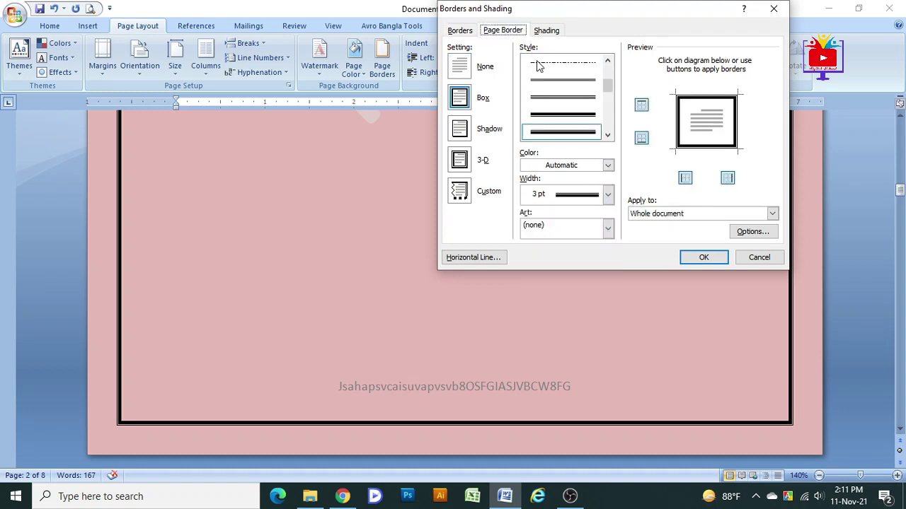
left_click(545, 31)
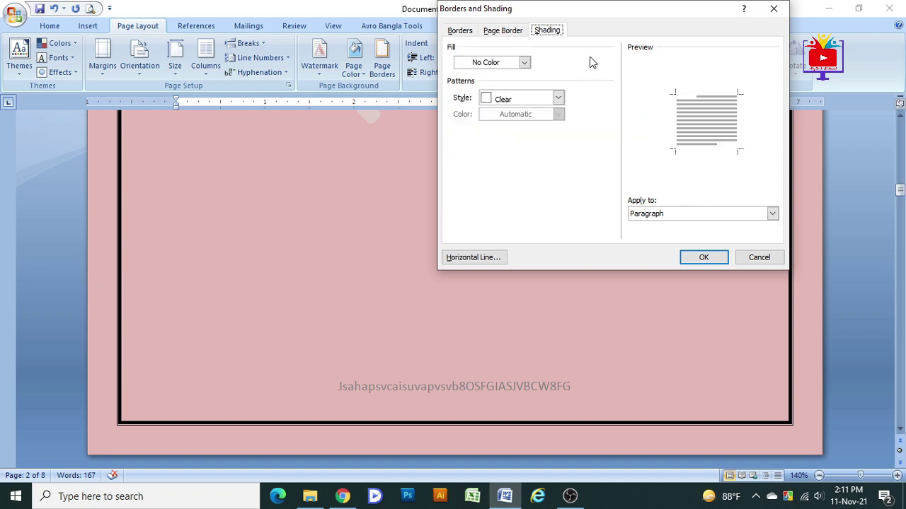
left_click(525, 63)
left_click(495, 116)
left_click(703, 257)
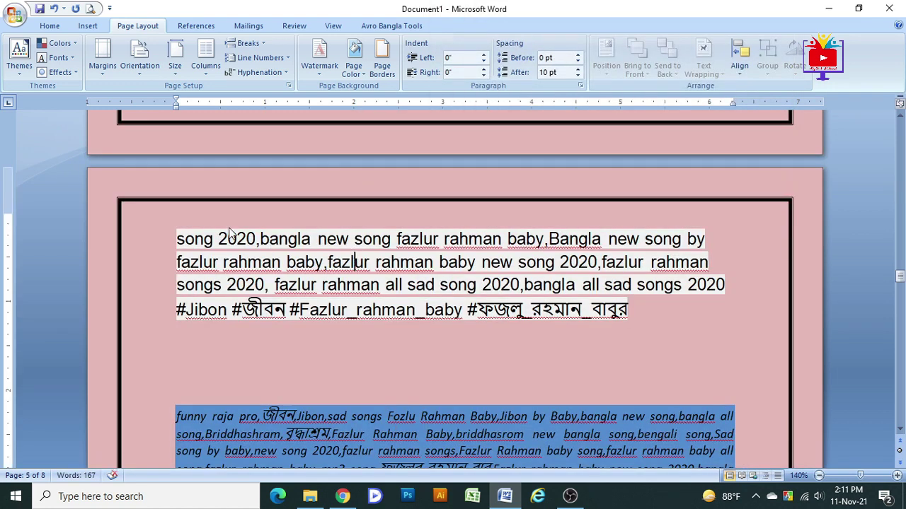
Scroll back up to page 2 with the Ripon watermark
scroll(248, 220, "up", 2)
scroll(489, 233, "up", 3)
scroll(485, 228, "up", 10)
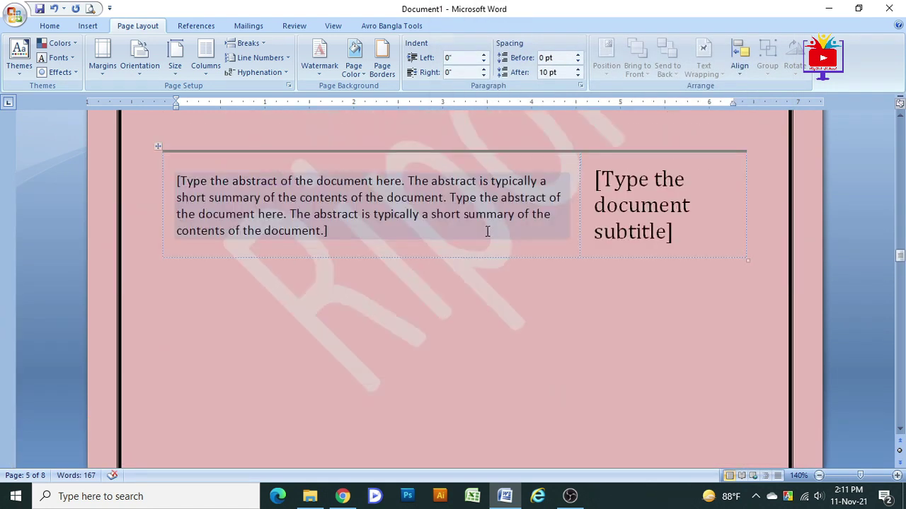
scroll(462, 146, "up", 5)
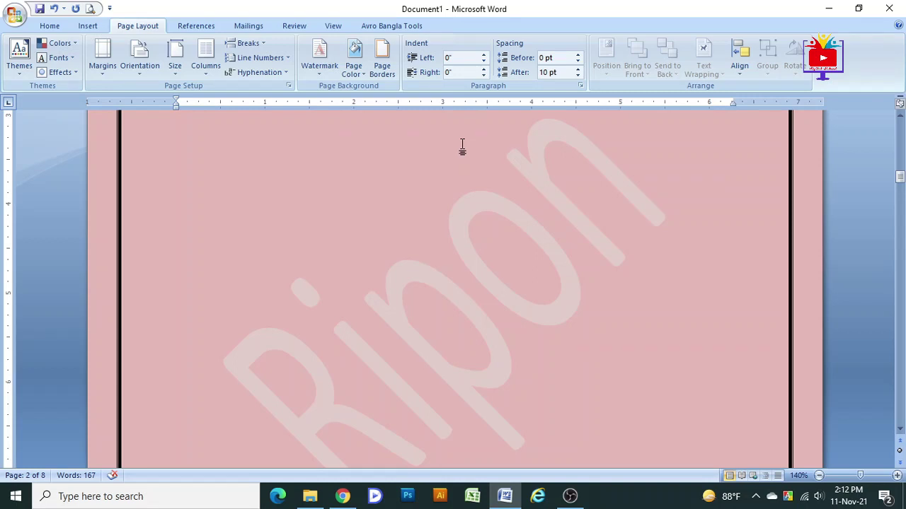